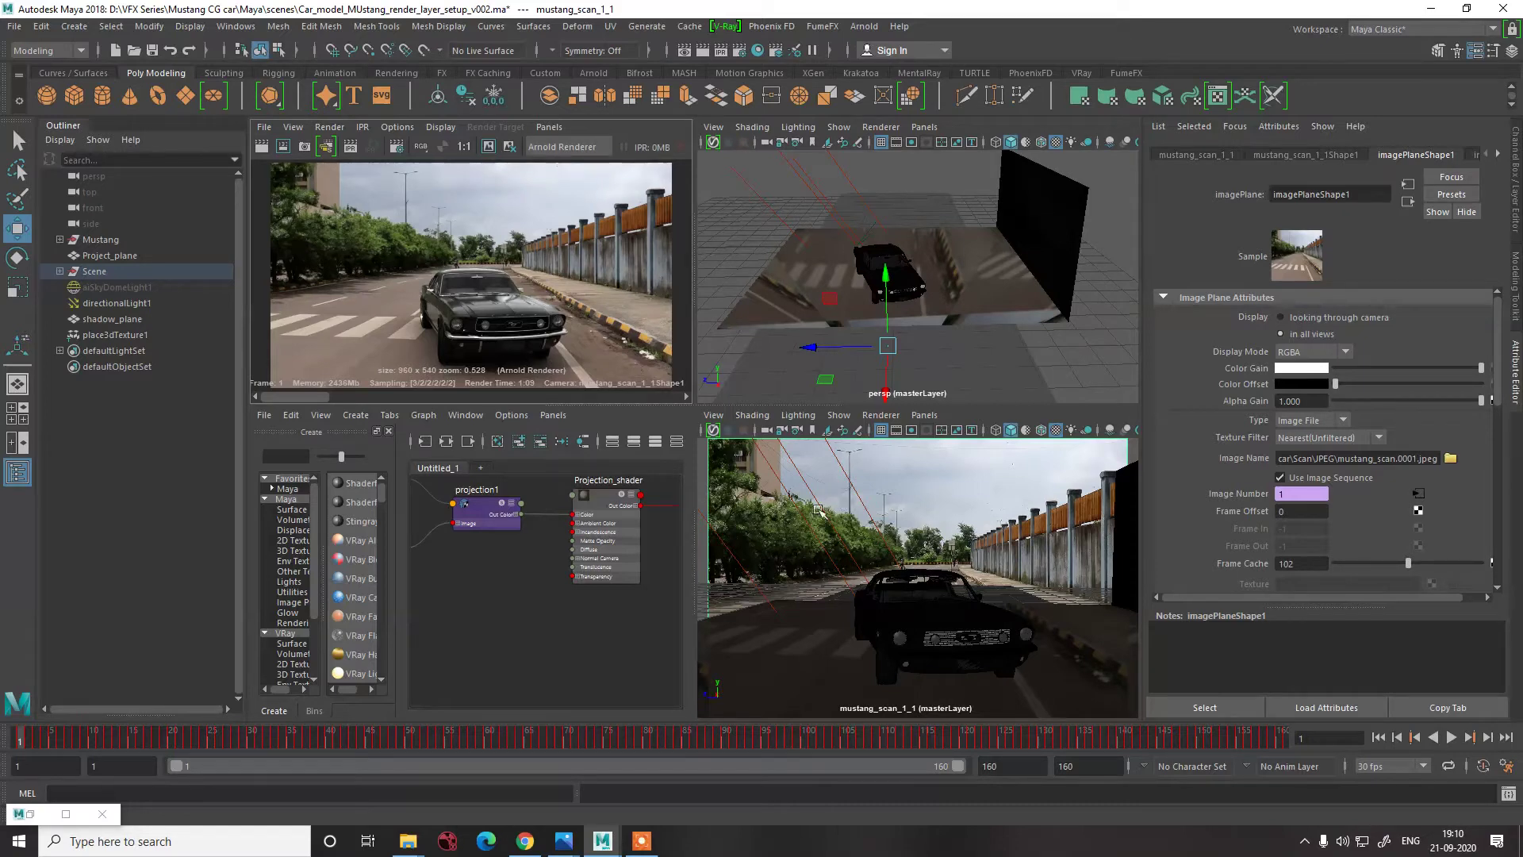
- Inspect the current render's alpha channel and return to the RGB display
left_click(443, 148)
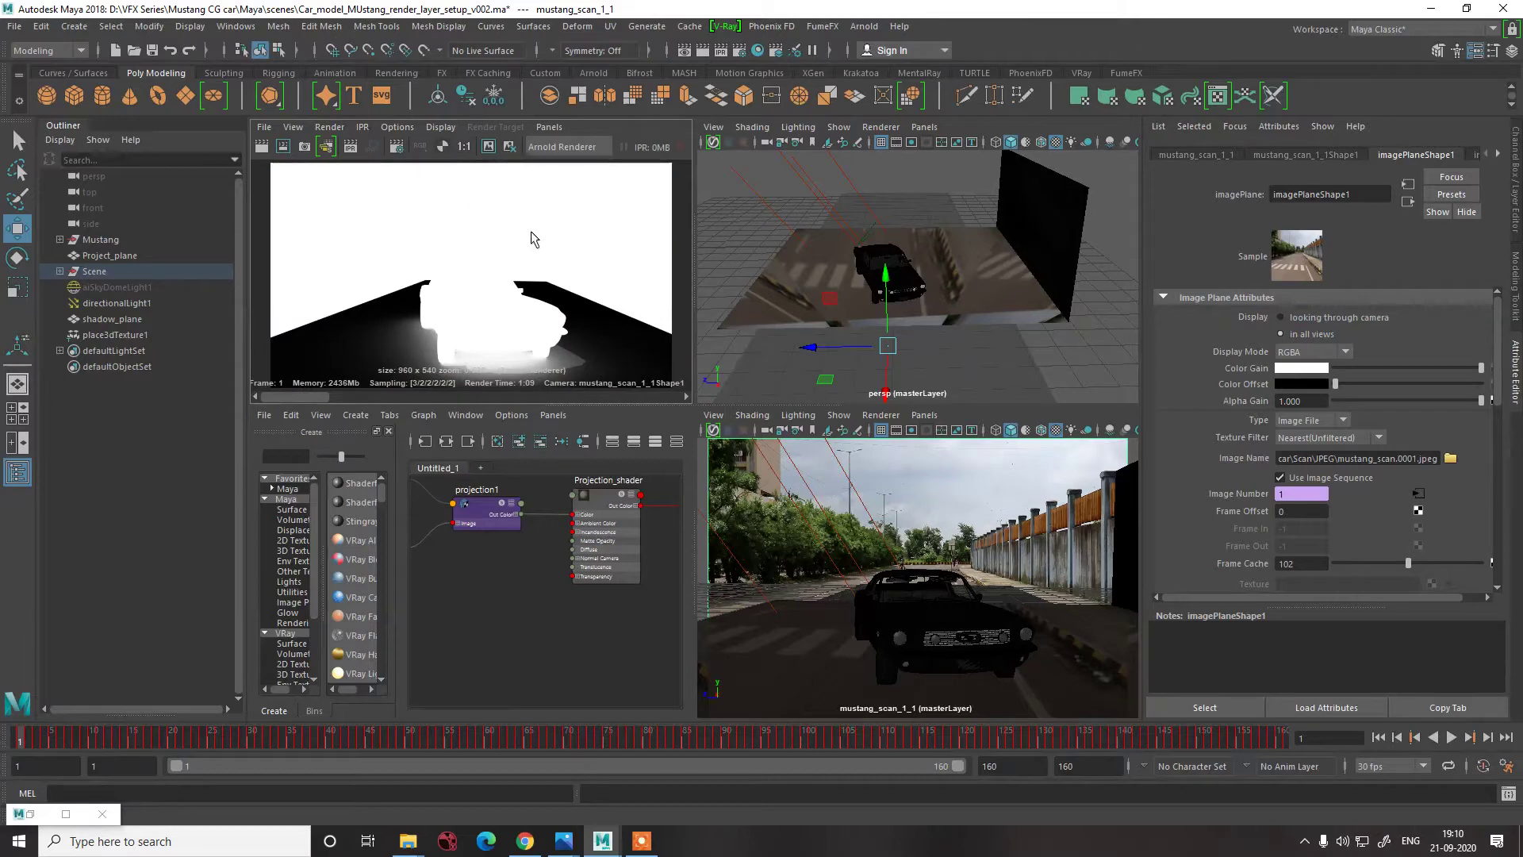
left_click(420, 148)
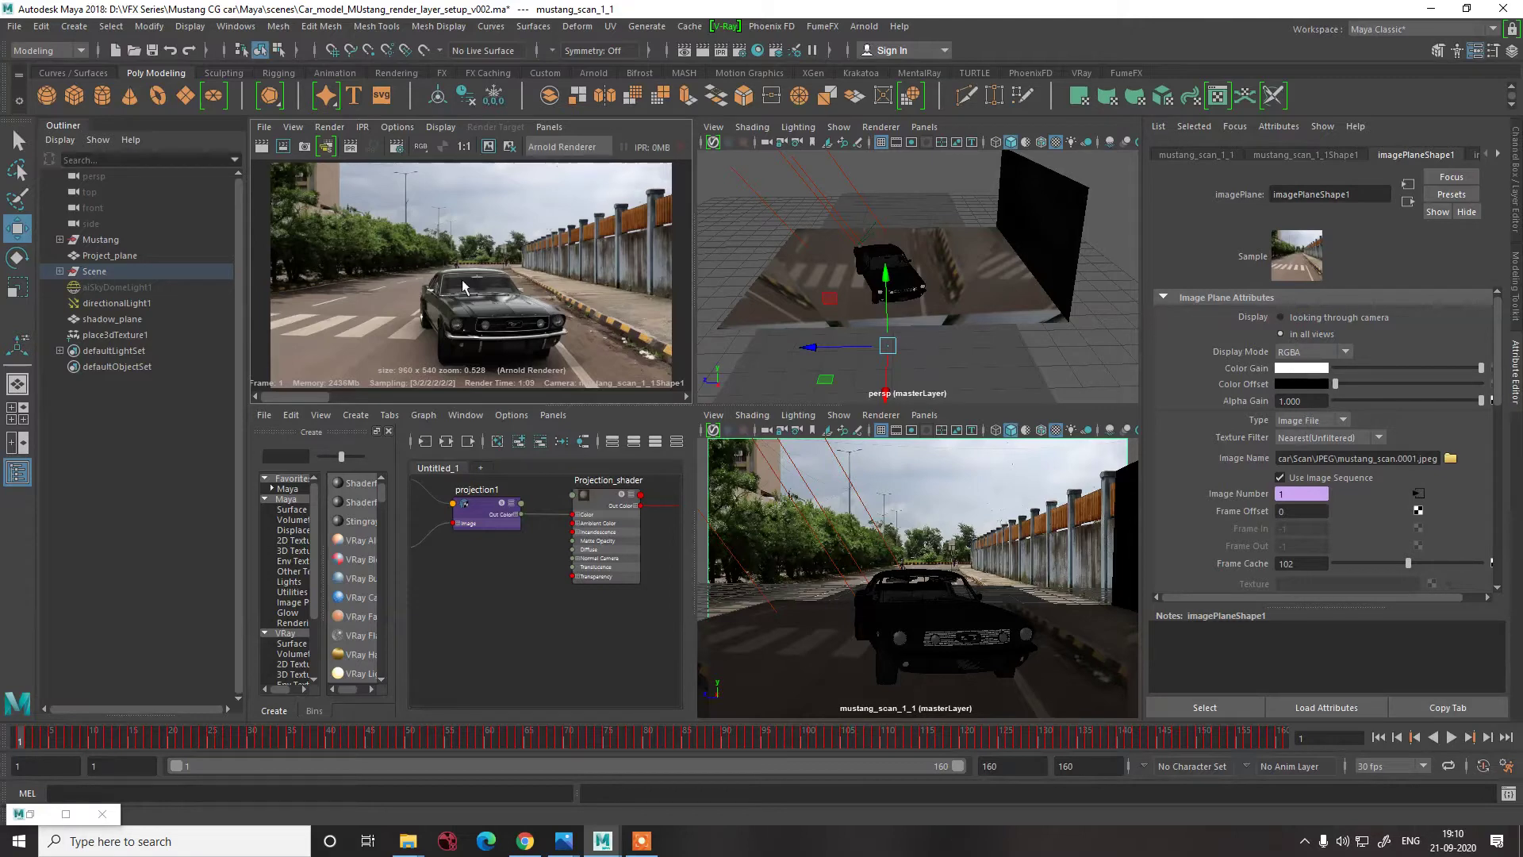
- Set the Display Mode of the mustang_scan_1_1 camera's image plane to None
left_click(713, 415)
left_click(958, 472)
left_click(1305, 157)
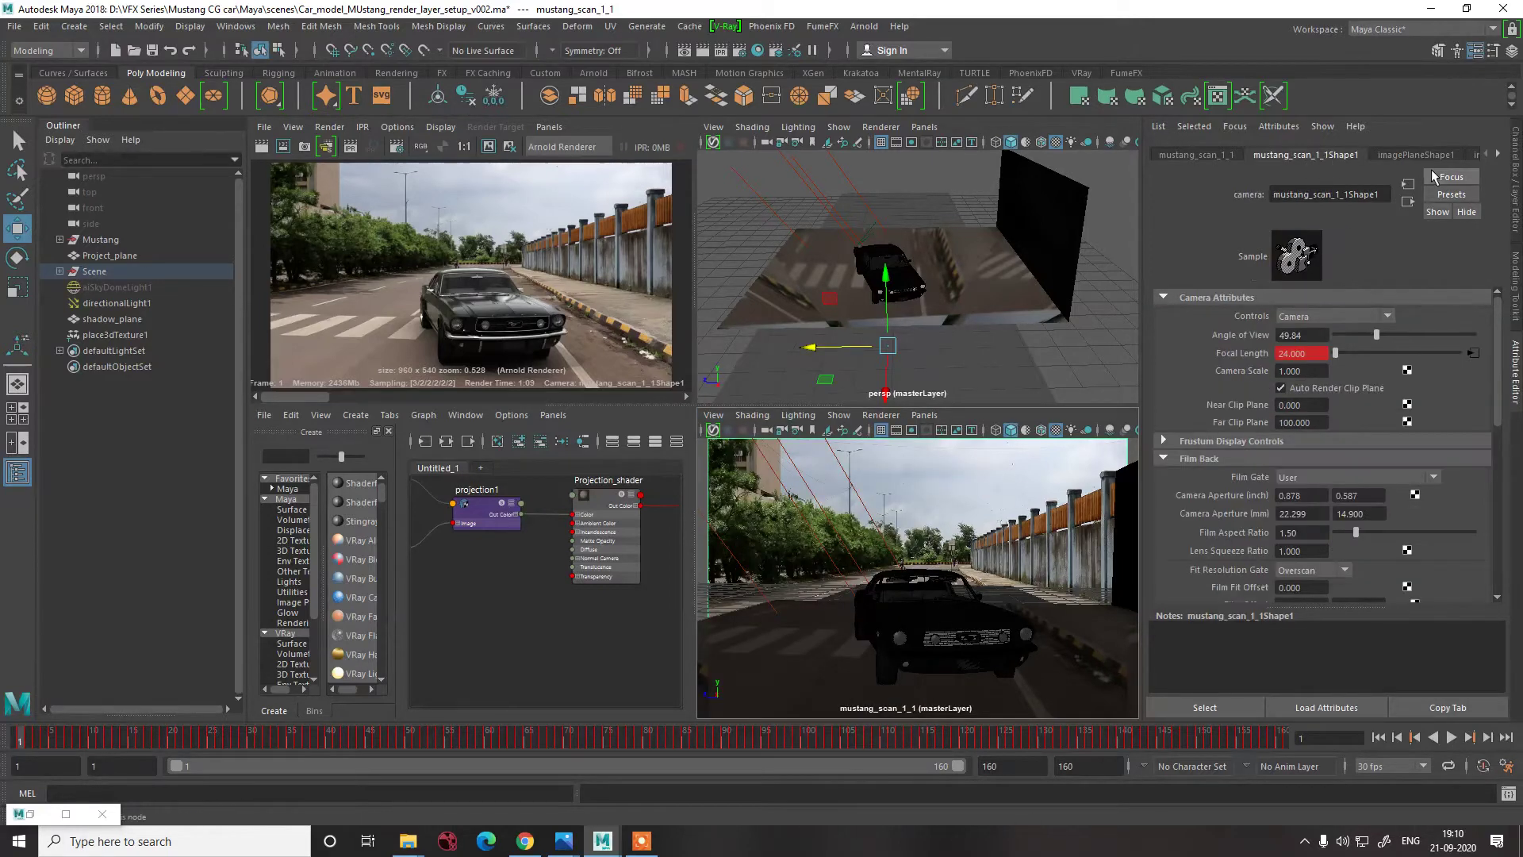
left_click(1409, 156)
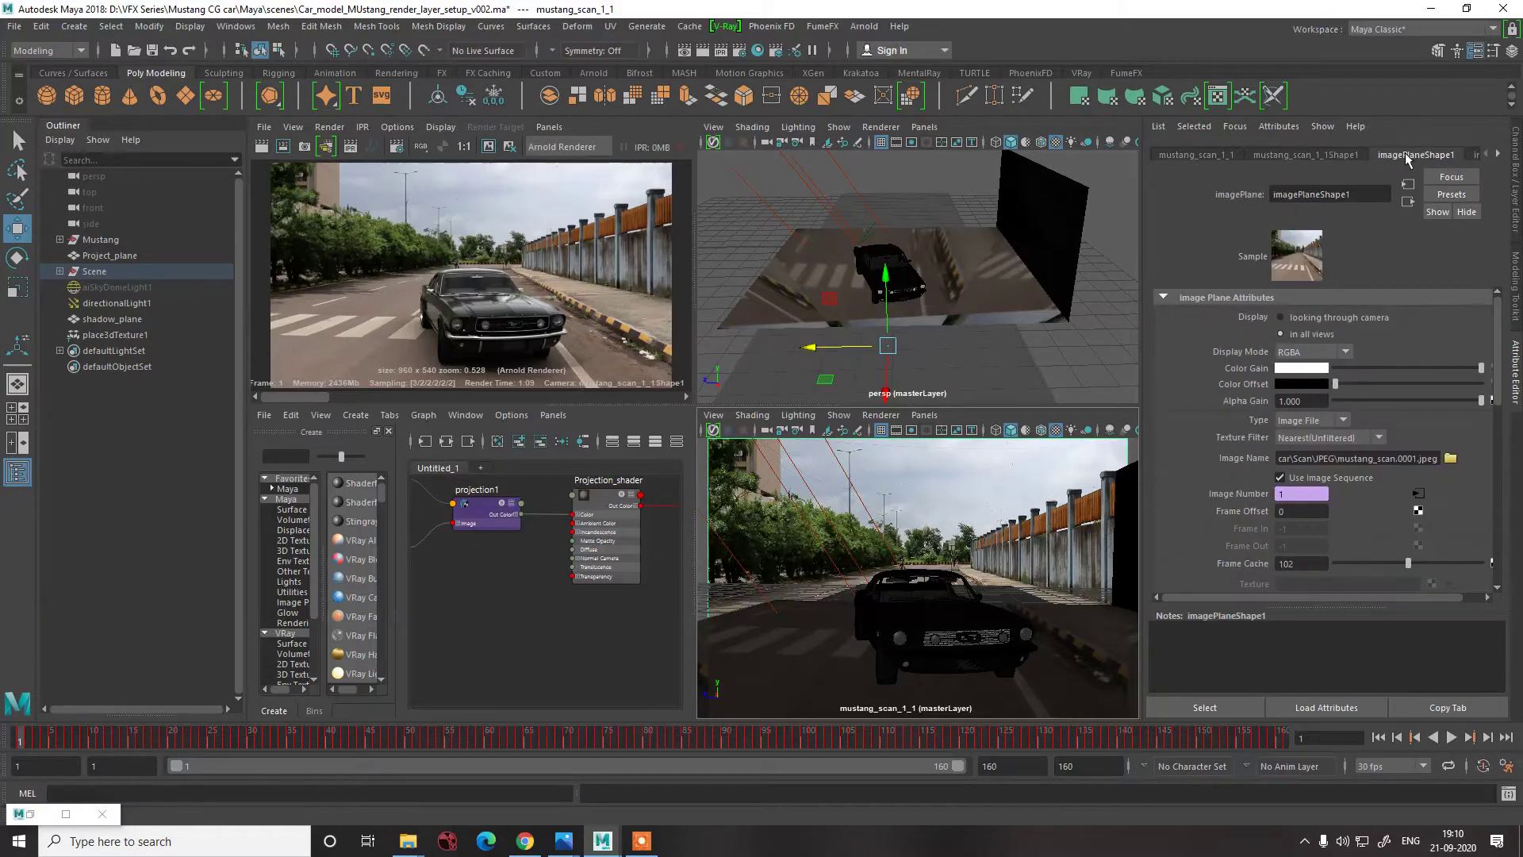
left_click(1321, 351)
left_click(1301, 361)
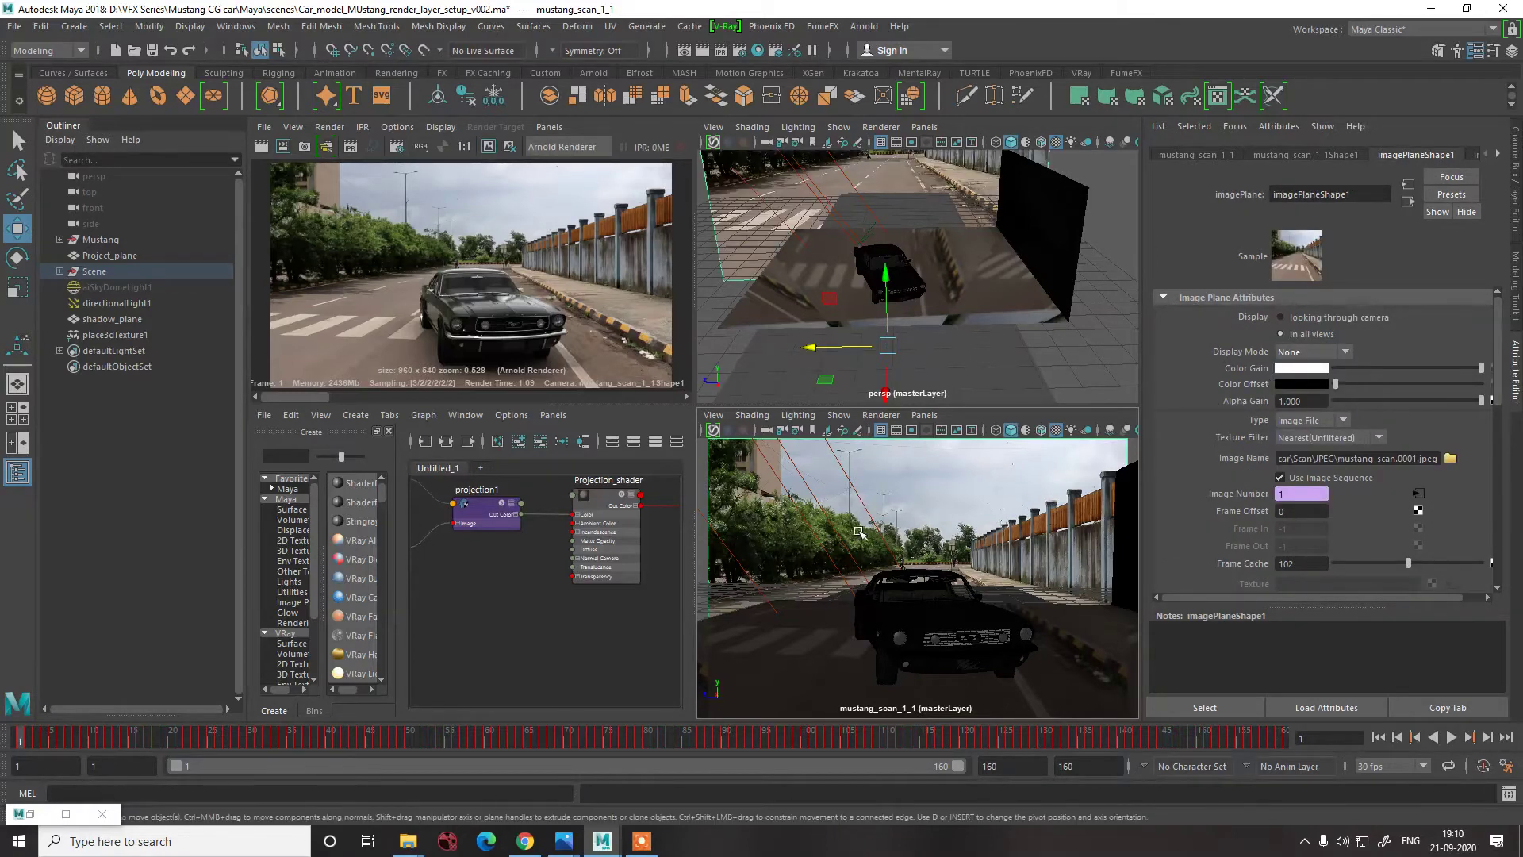
left_click(984, 528)
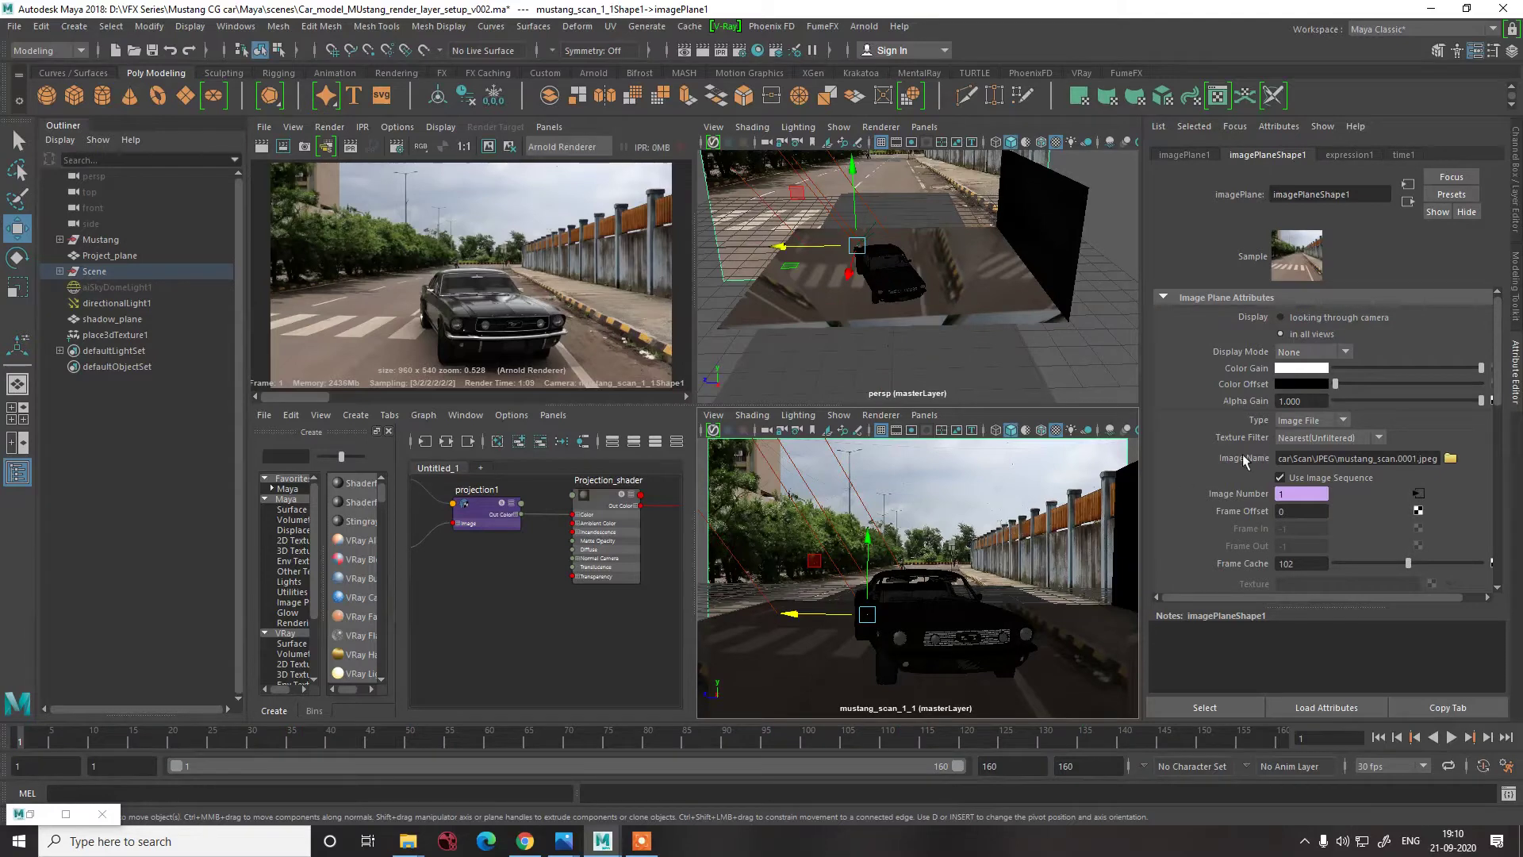
left_click(1312, 351)
left_click(1301, 359)
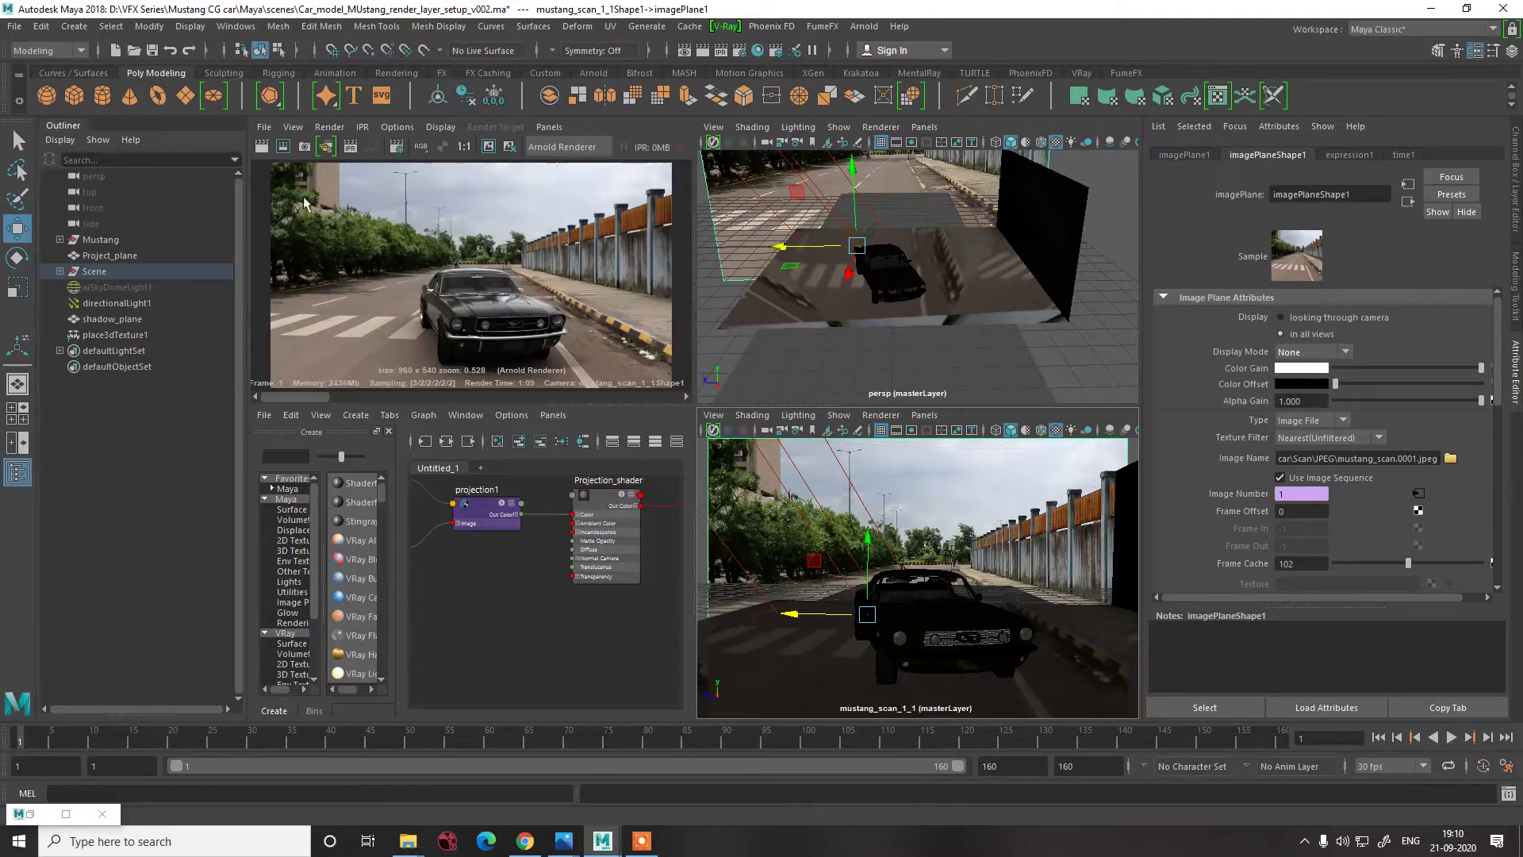
- Re-render the current frame with Arnold in the render view
left_click(473, 155)
left_click(261, 147)
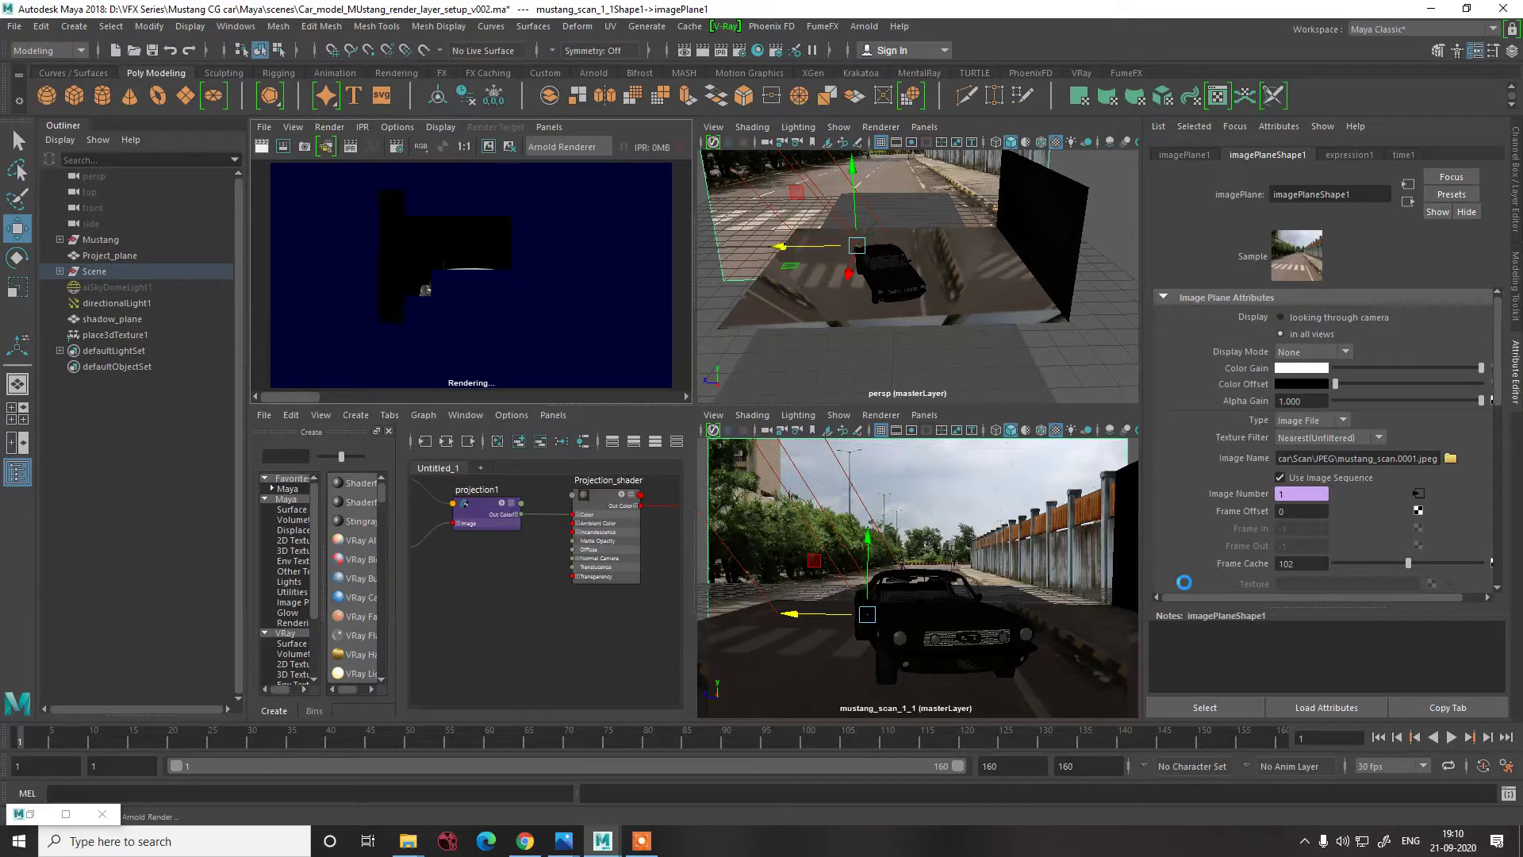
key("ctrl")
key("ctrl")
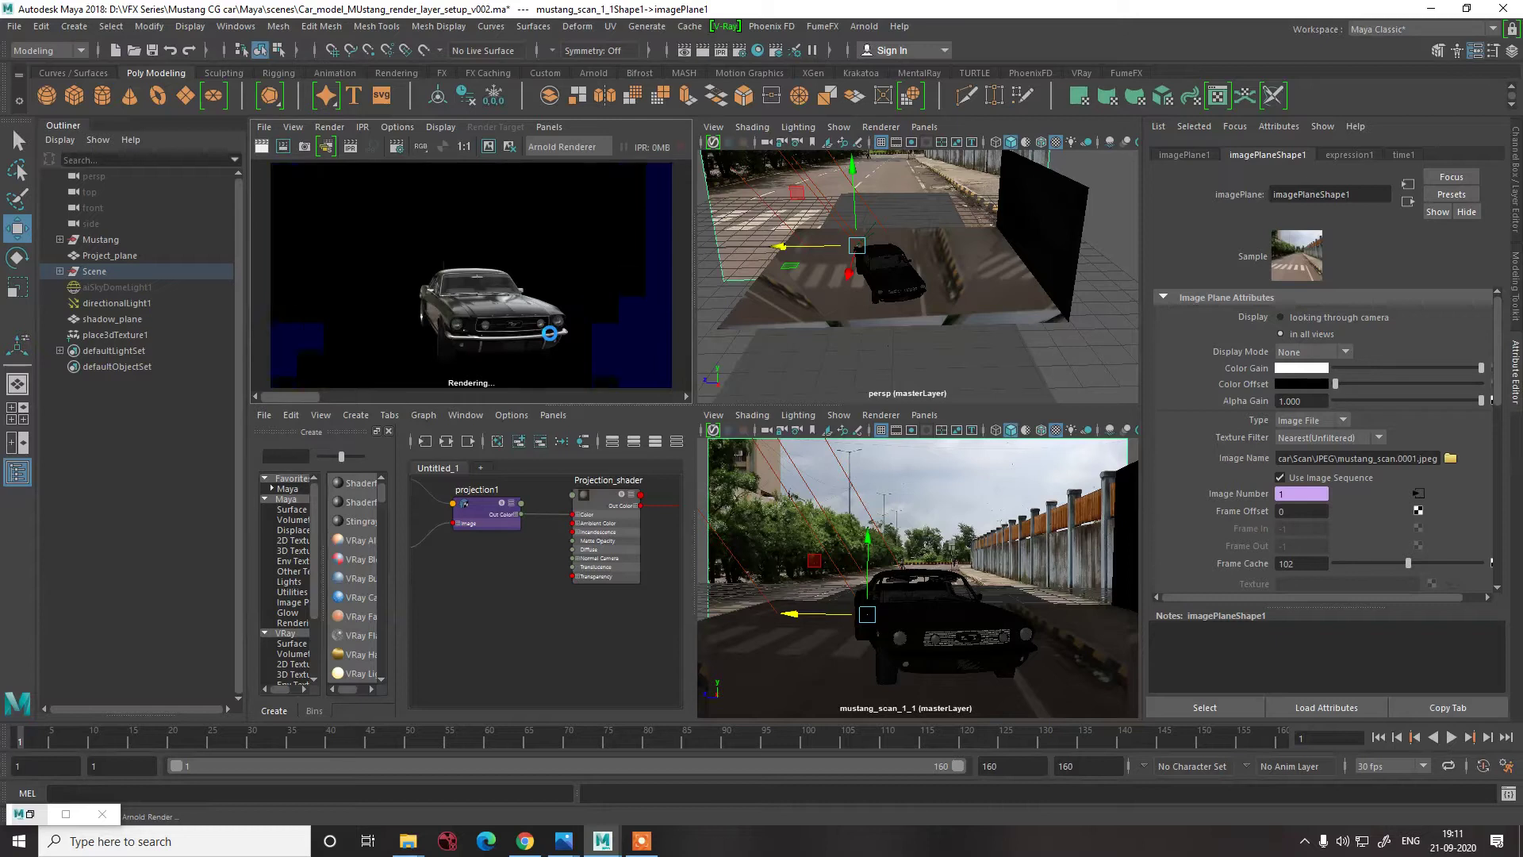
- Inspect the alpha channel of the new car render and return to the RGB display
left_click(439, 144)
left_click(440, 145)
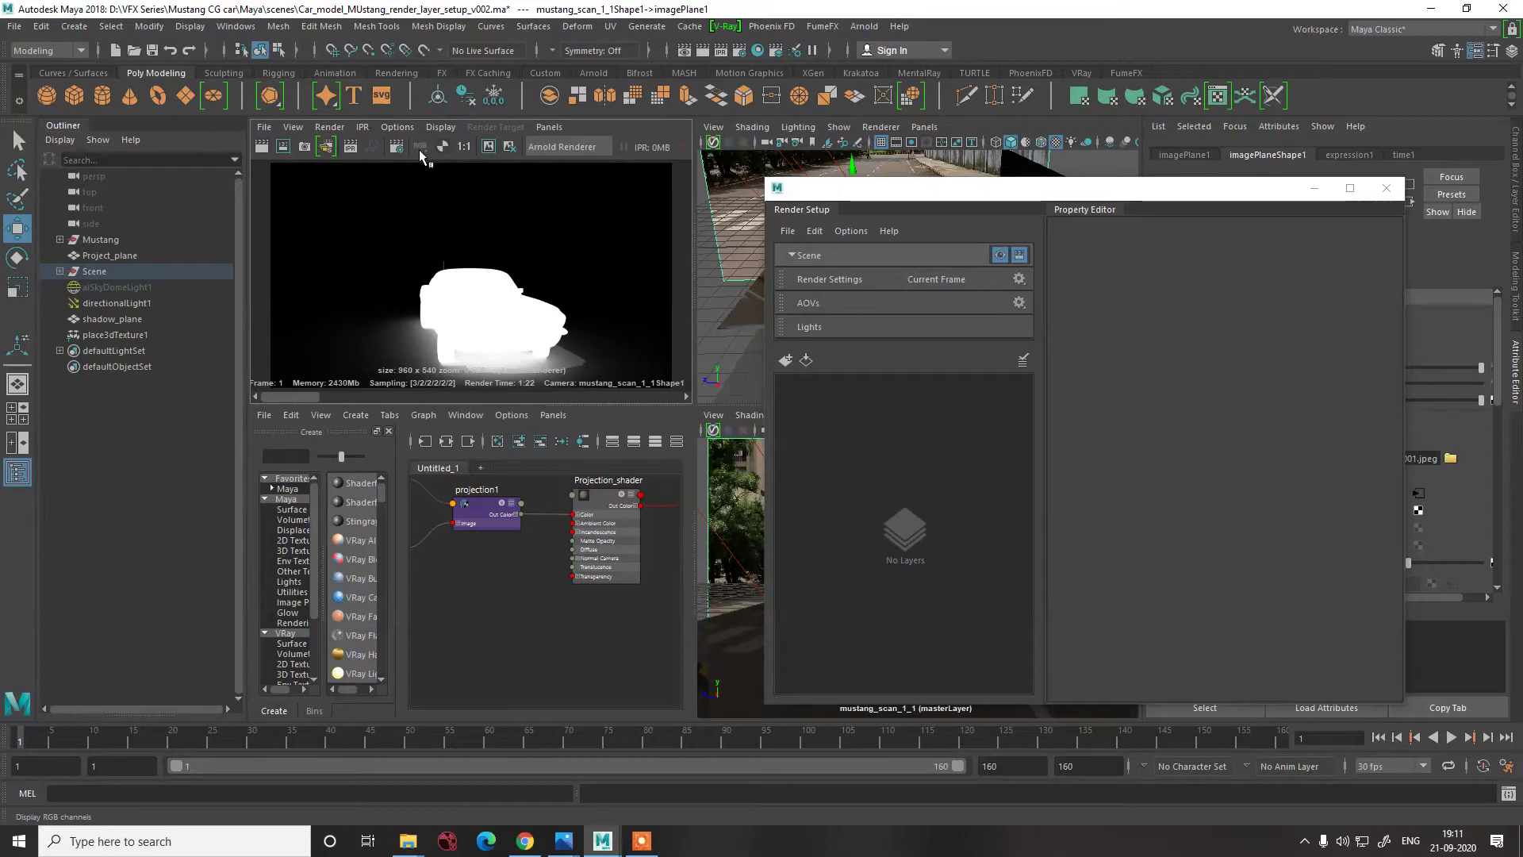
left_click(419, 149)
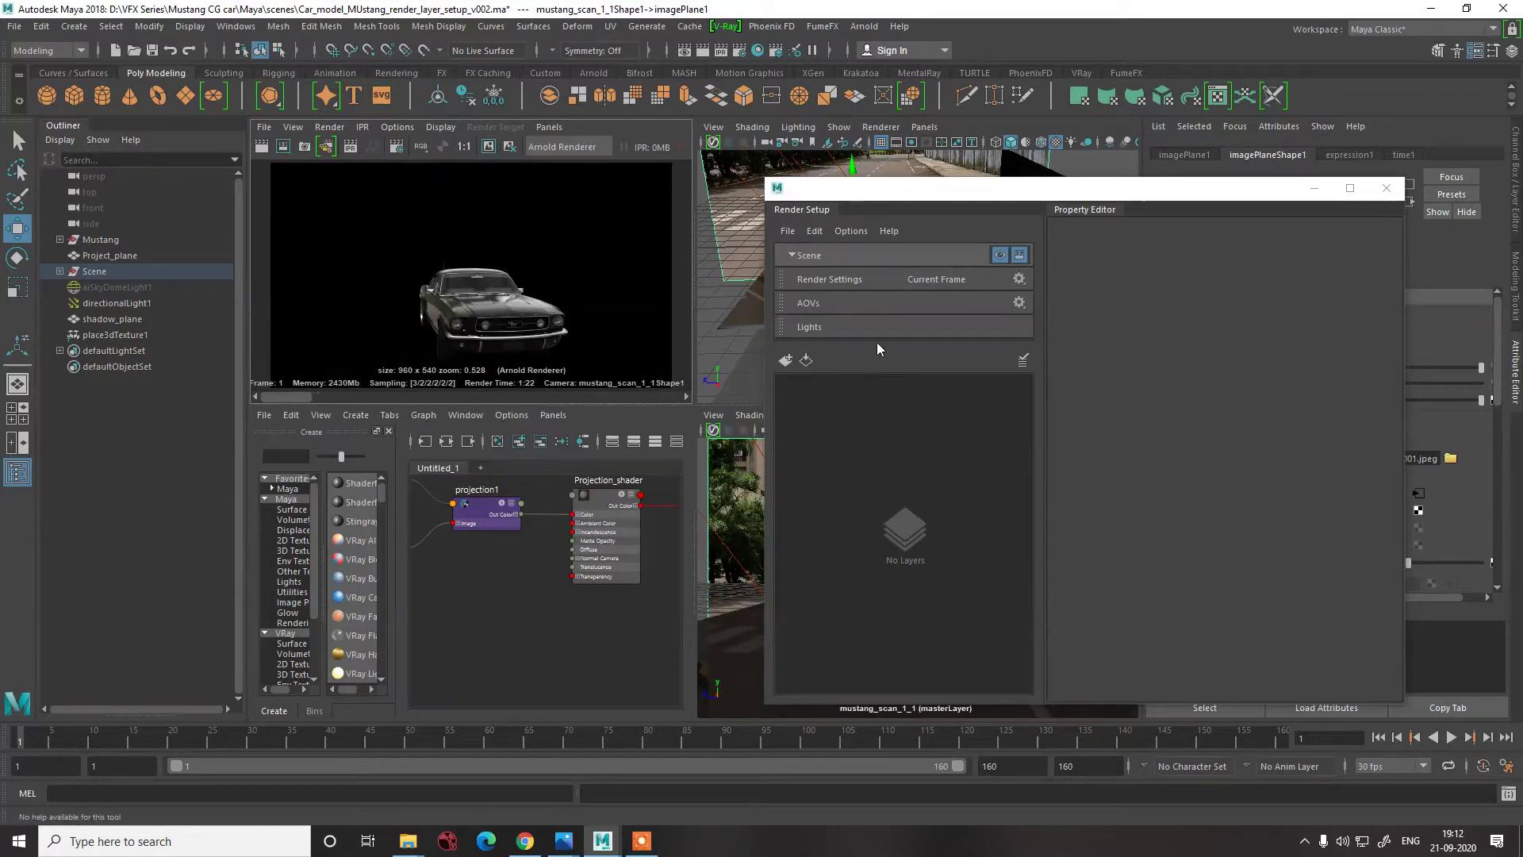
- Create a new layer in Render Setup and name it Car_beauty
left_click(785, 361)
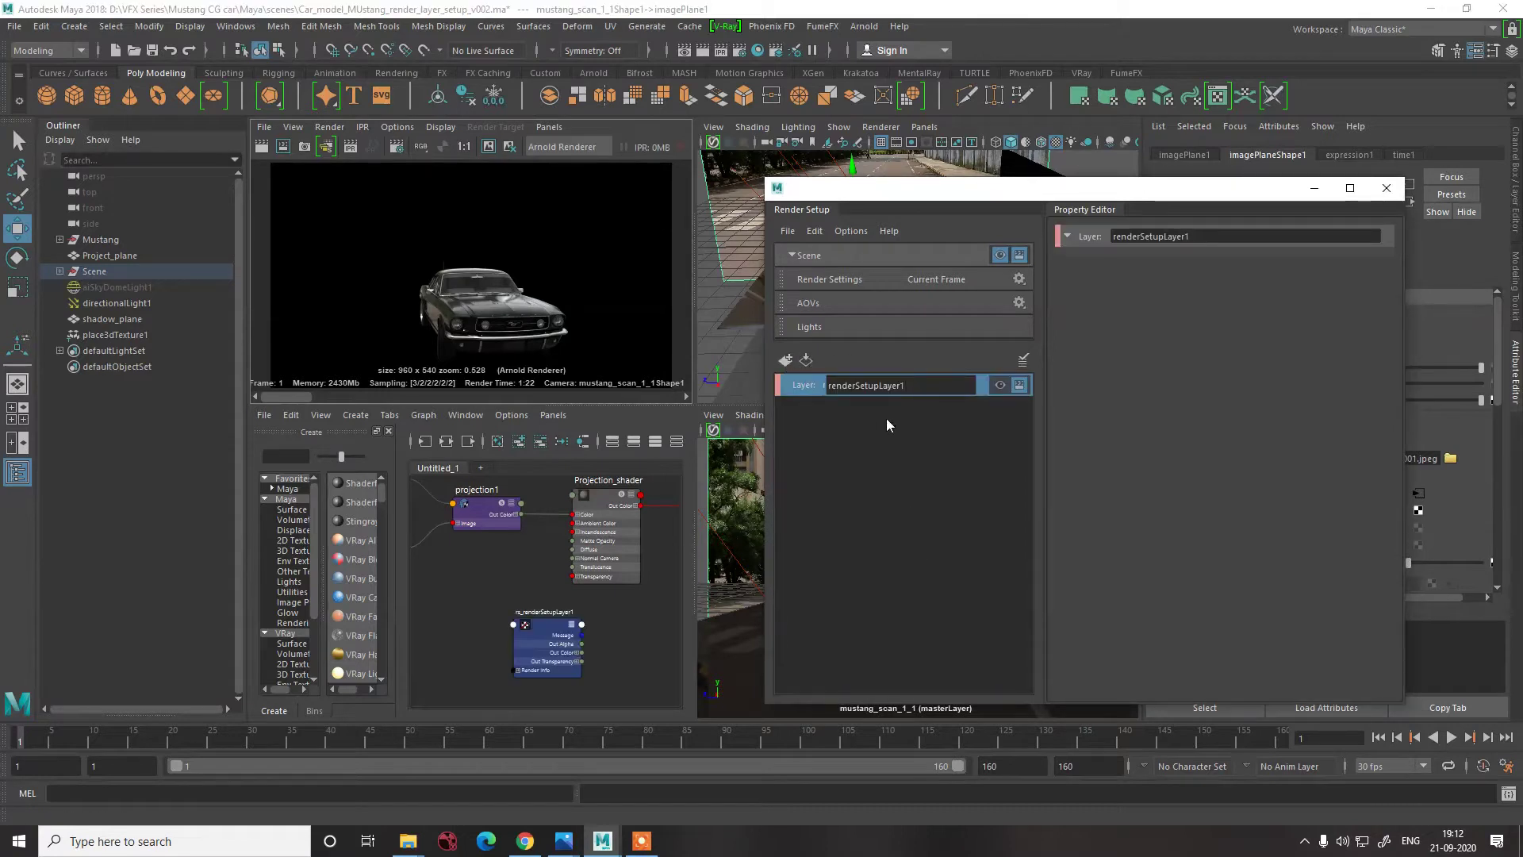
double_click(934, 383)
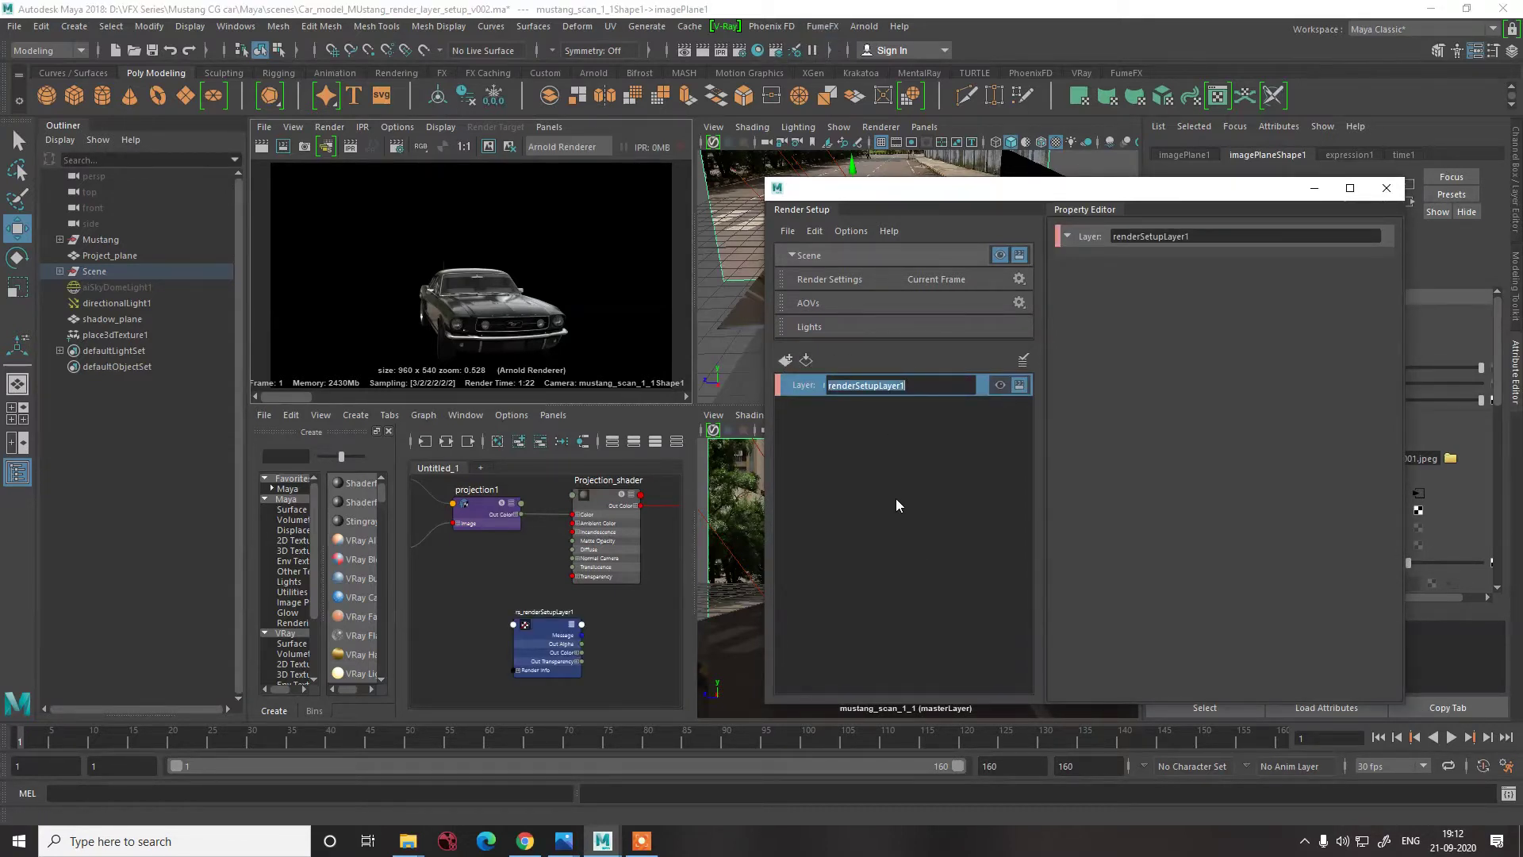
type("Car_beauty")
key("Return")
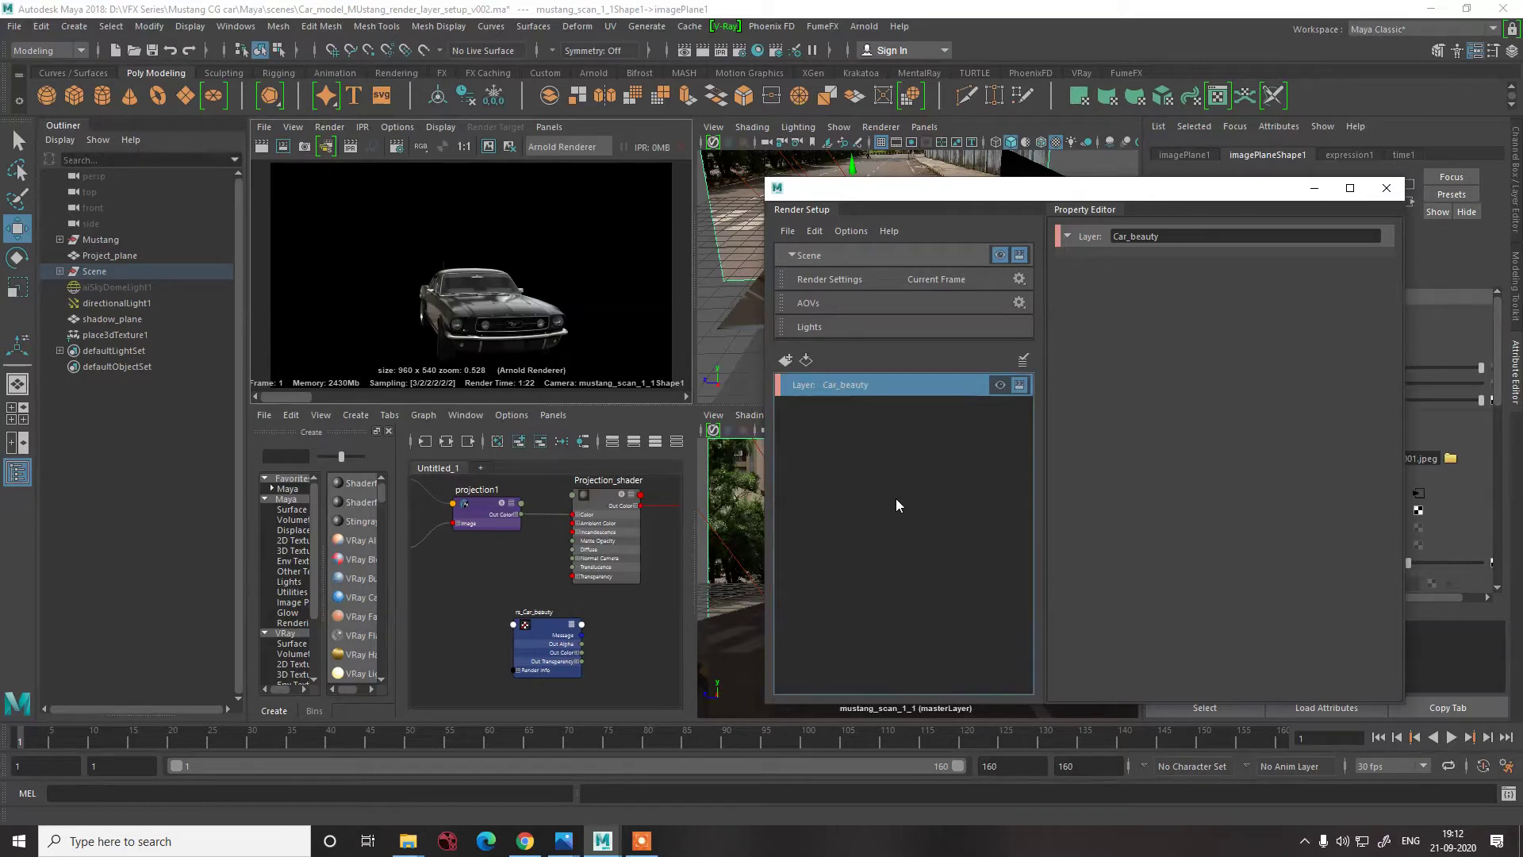
- Create a collection in the Car_beauty layer and add Project_plane to it
right_click(852, 386)
left_click(869, 422)
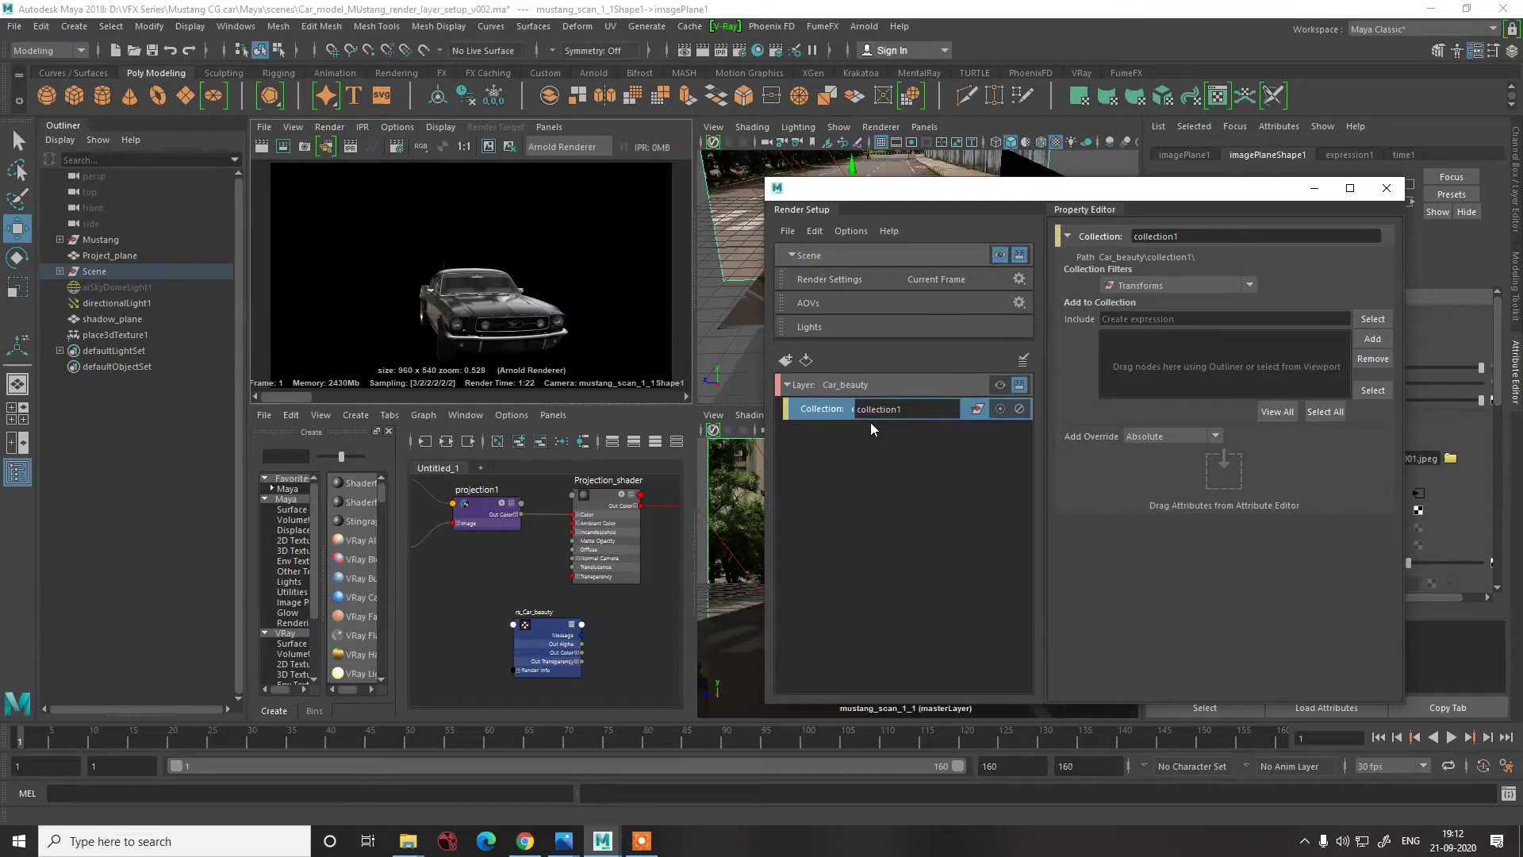
left_click(860, 441)
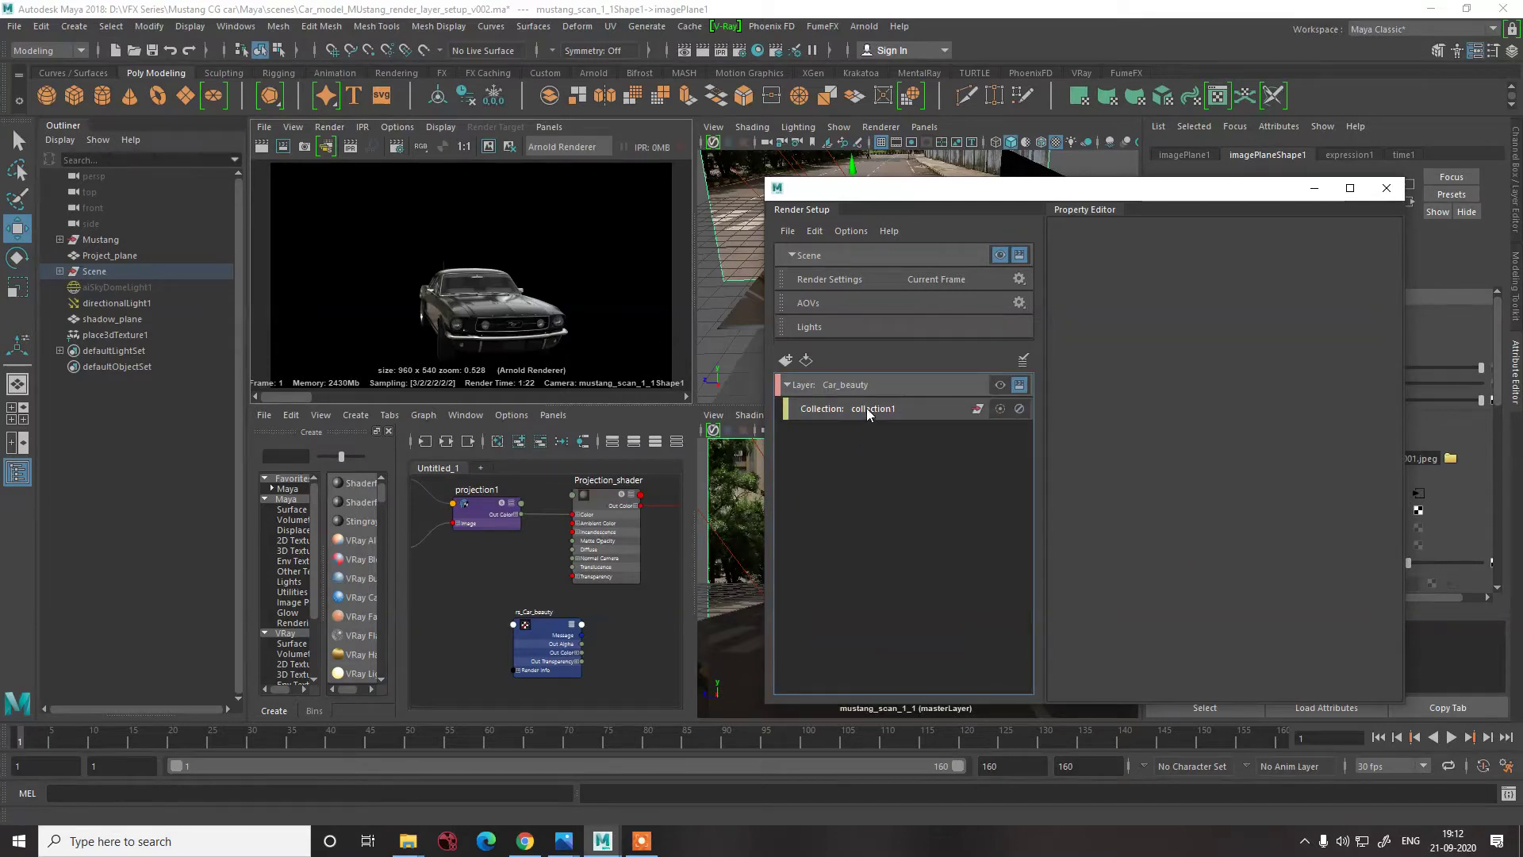
left_click(864, 408)
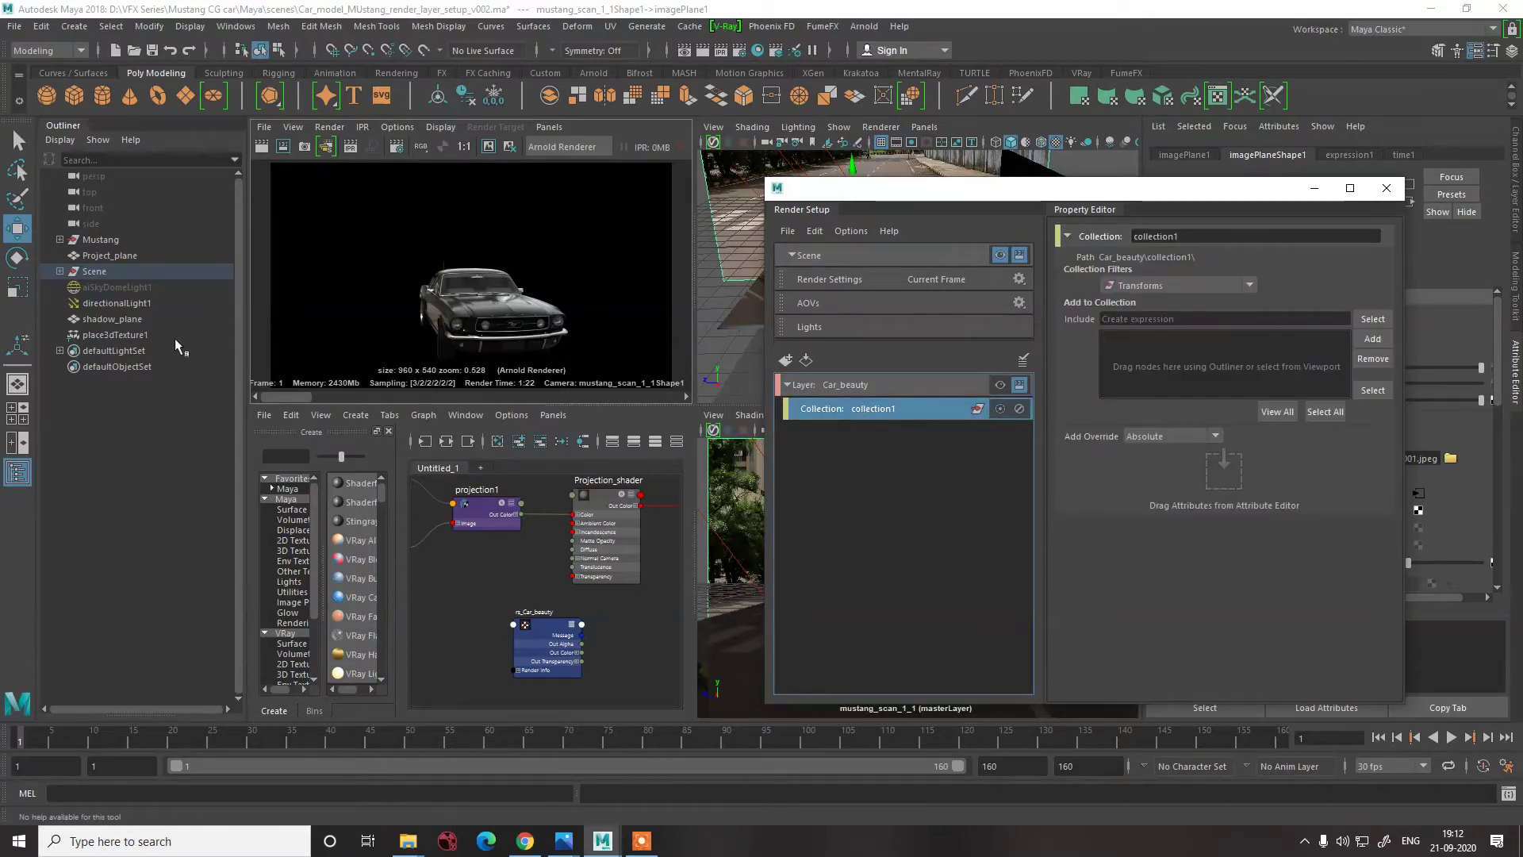
left_click(107, 256)
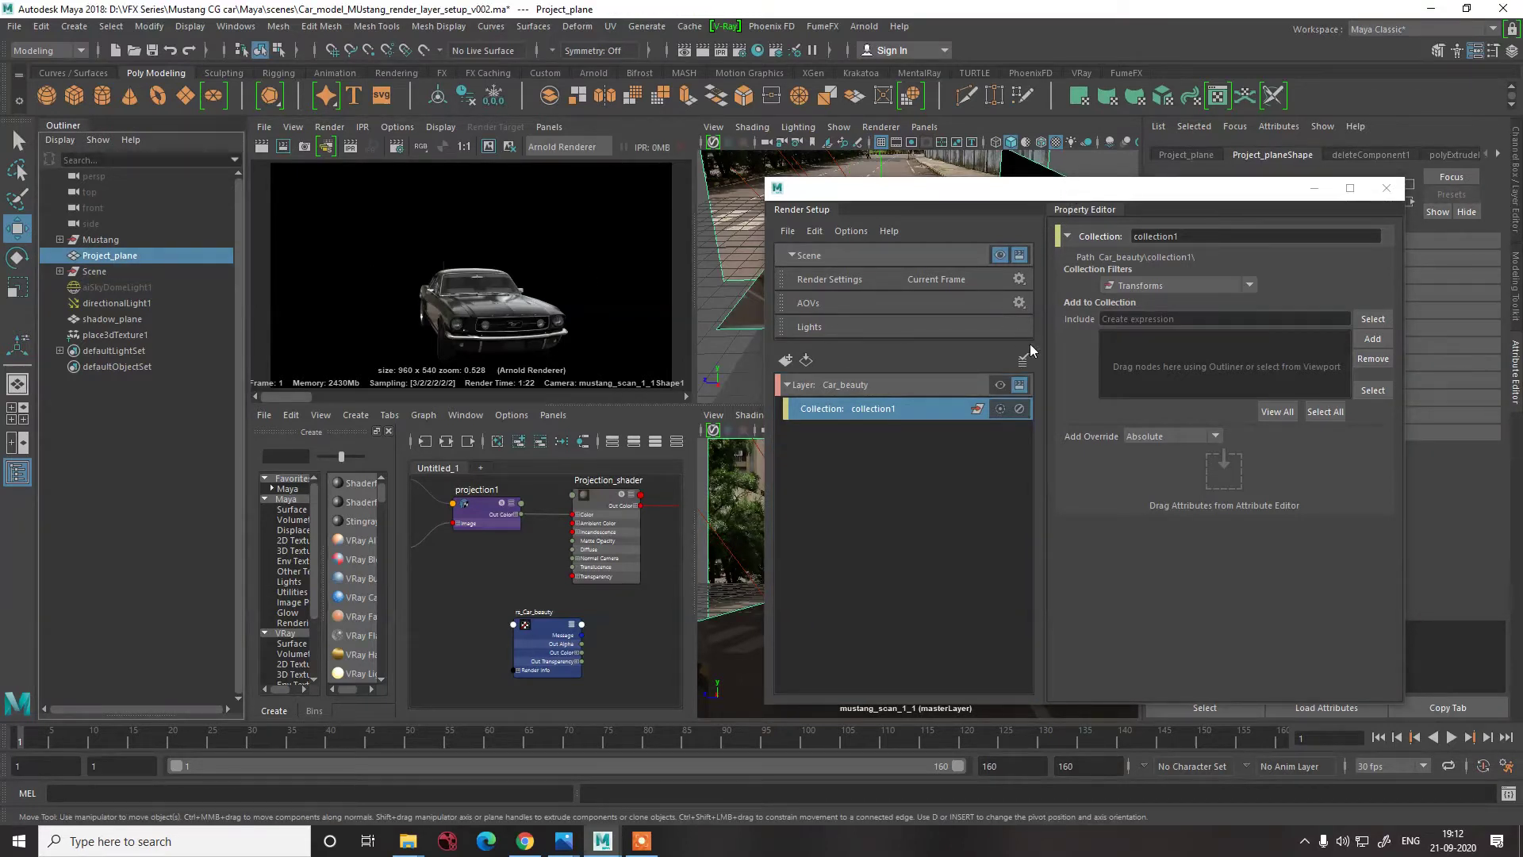
left_click(1373, 338)
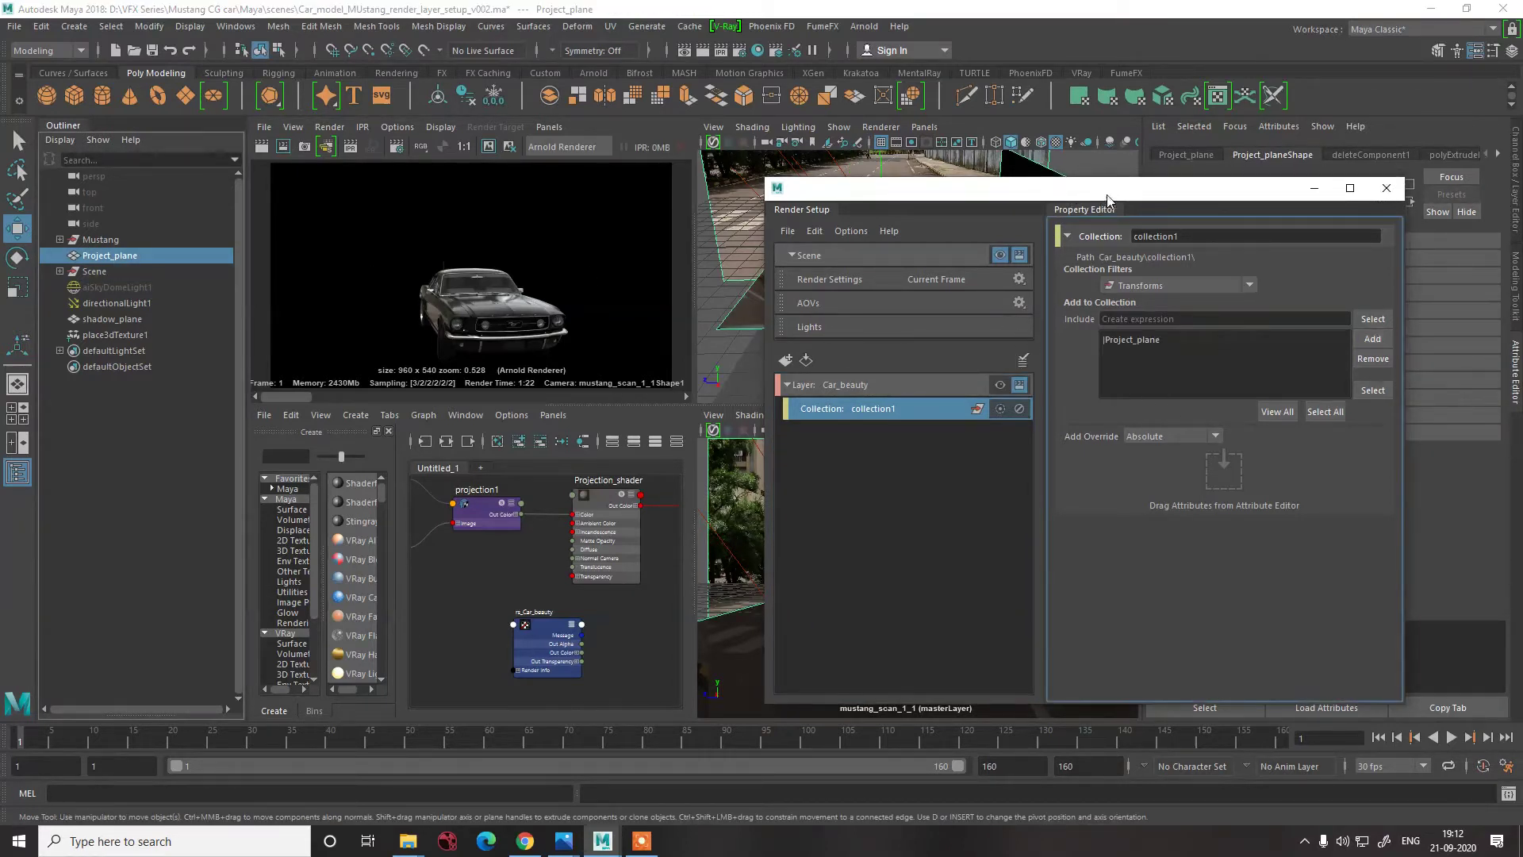
- Add the Mustang group to the Car_beauty layer's first collection
left_click_drag(1109, 198, 948, 200)
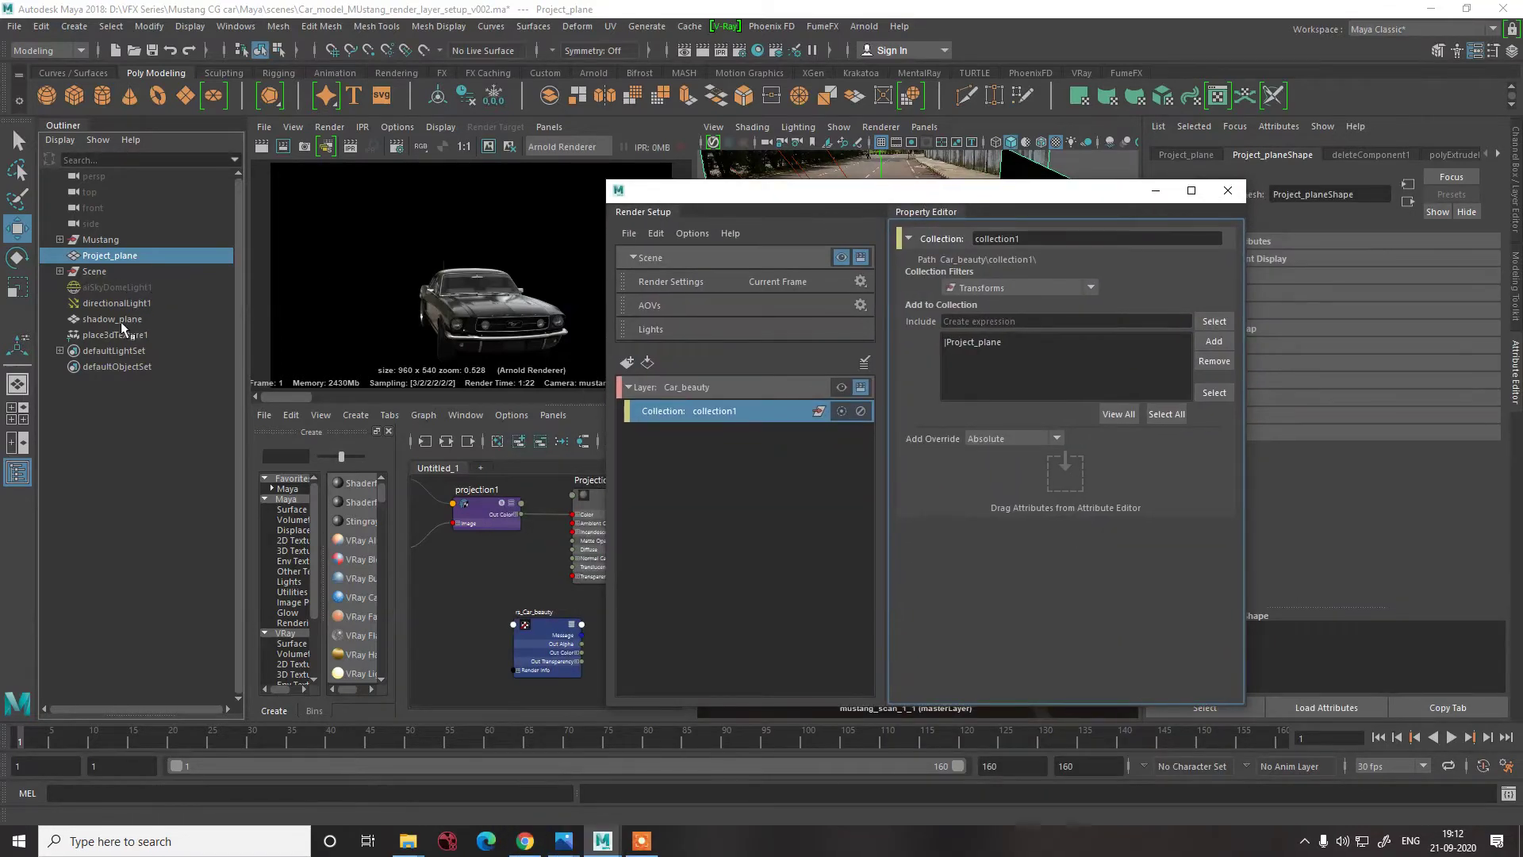
left_click(112, 319)
left_click(693, 415)
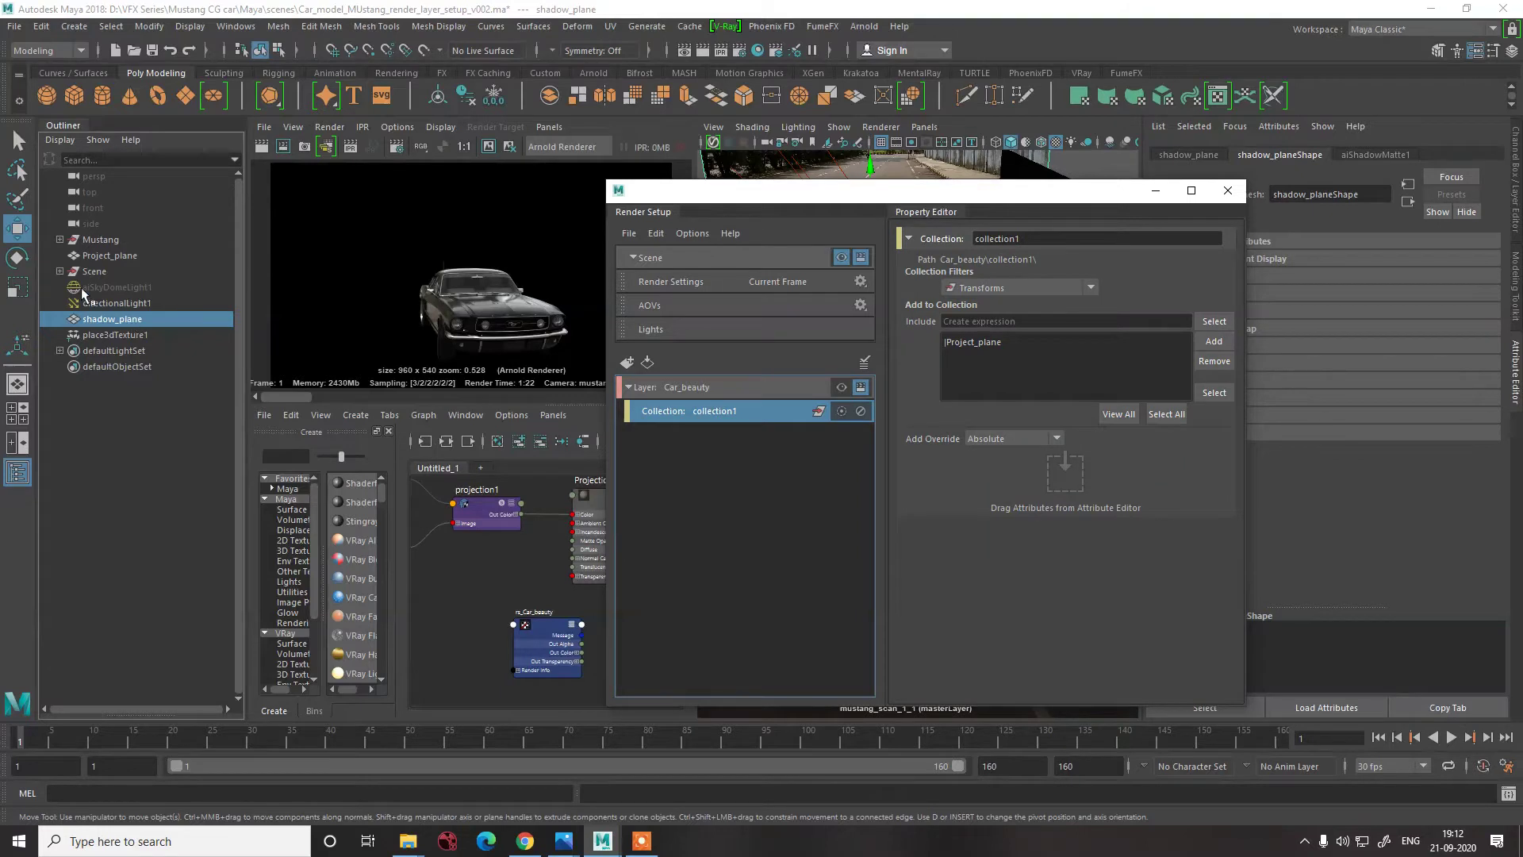
left_click(100, 239)
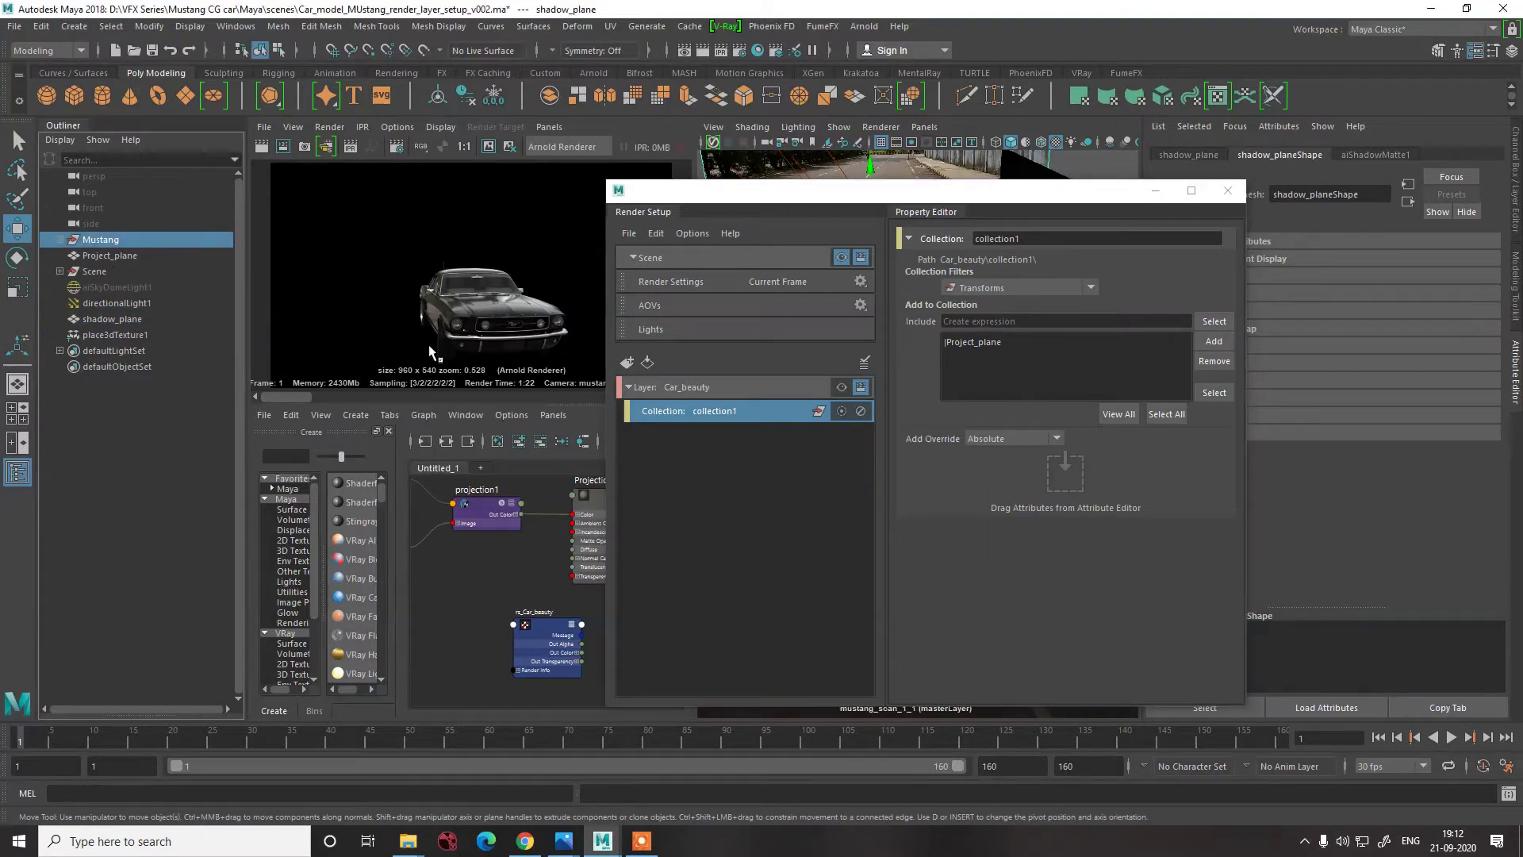
left_click(1212, 340)
- Rename the collection holding Project_plane and Mustang as Car_collect
left_click(697, 412)
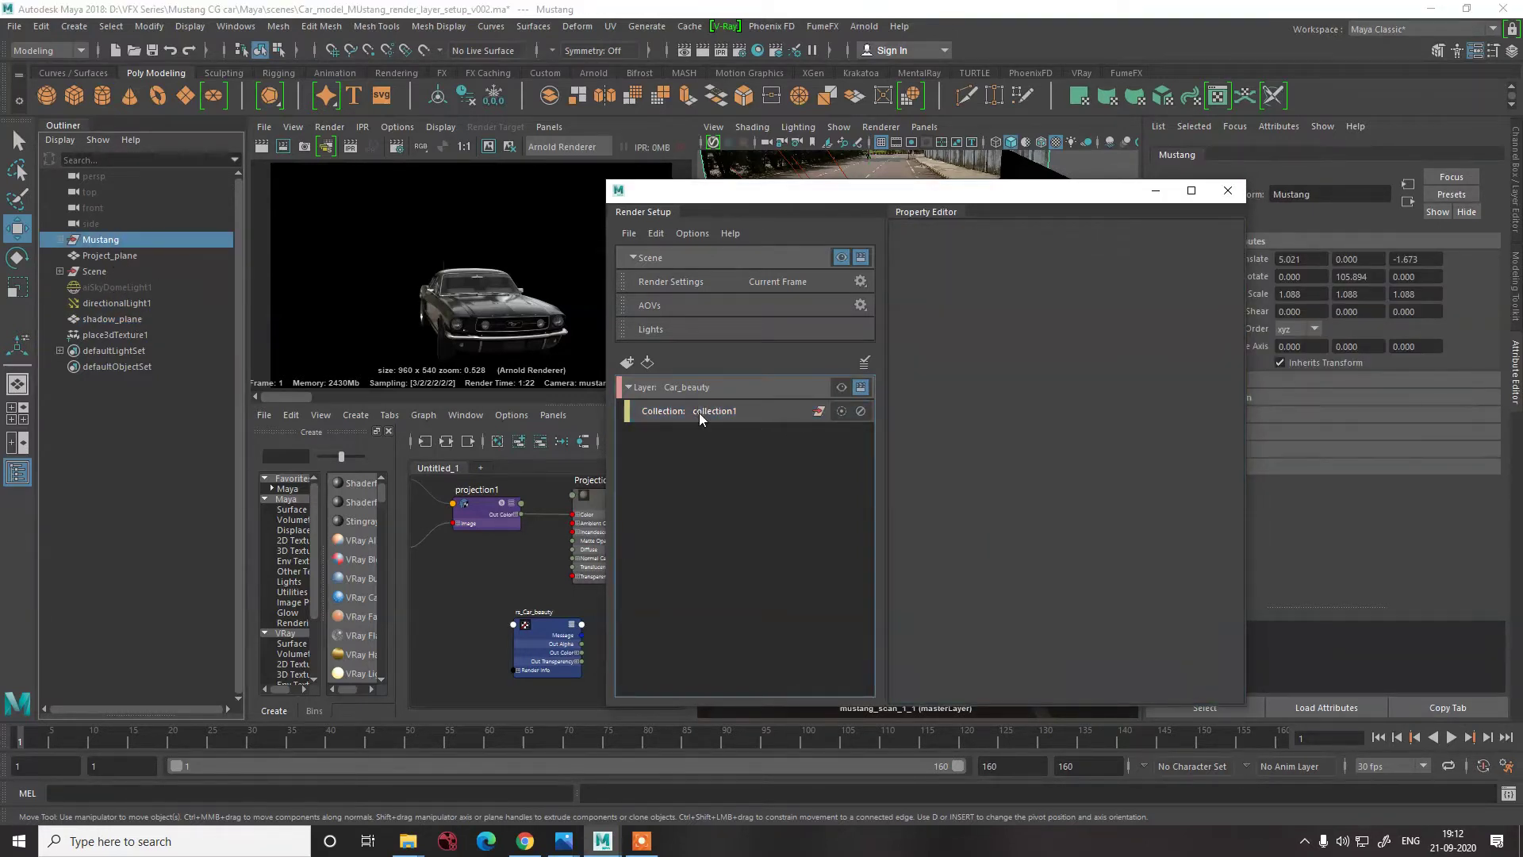
left_click(698, 413)
double_click(727, 414)
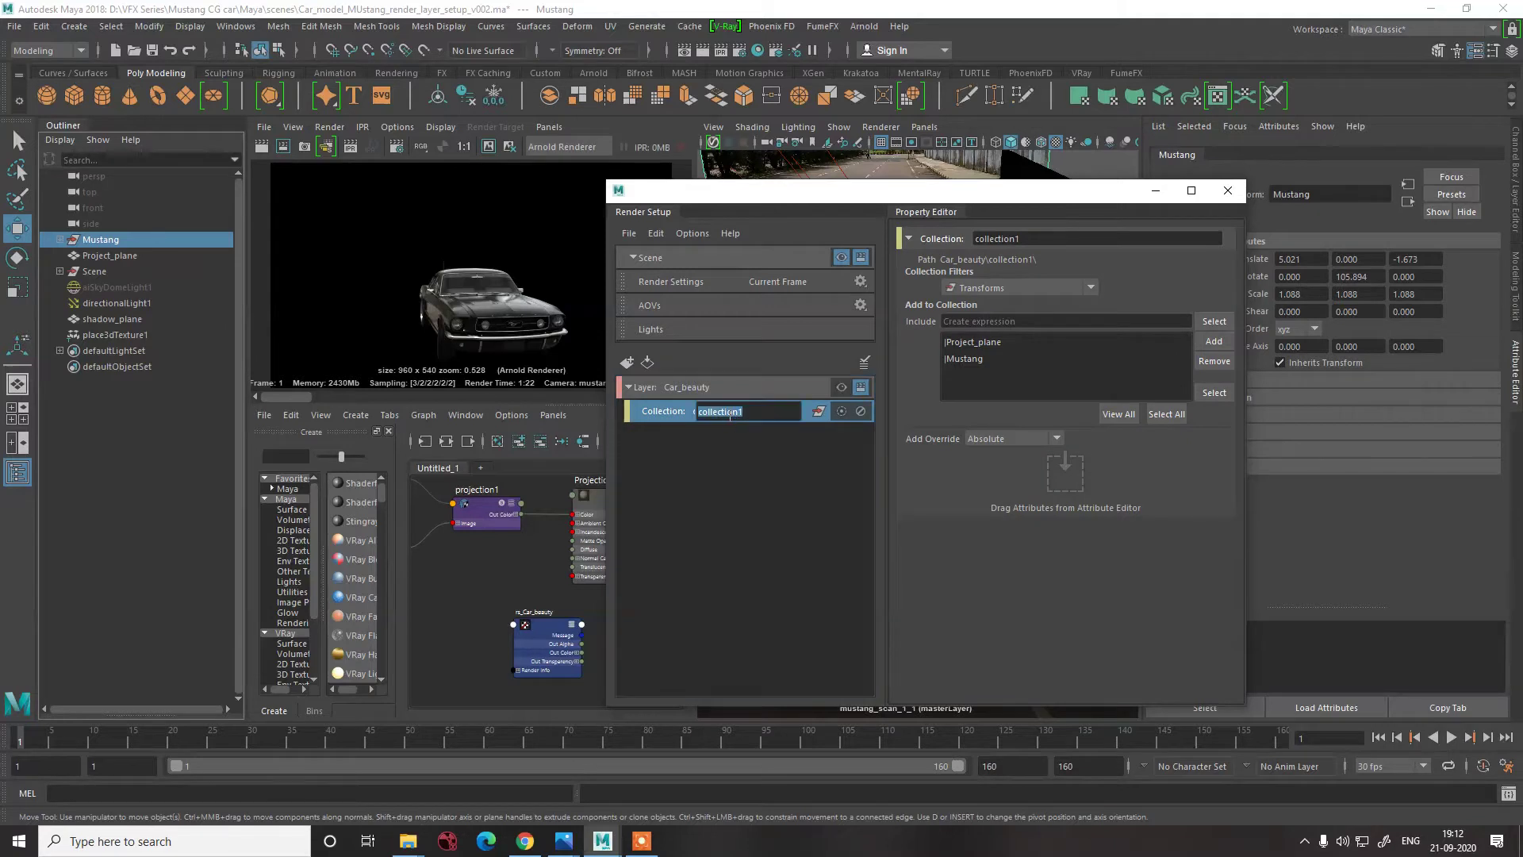
type("Car_colle")
left_click(698, 455)
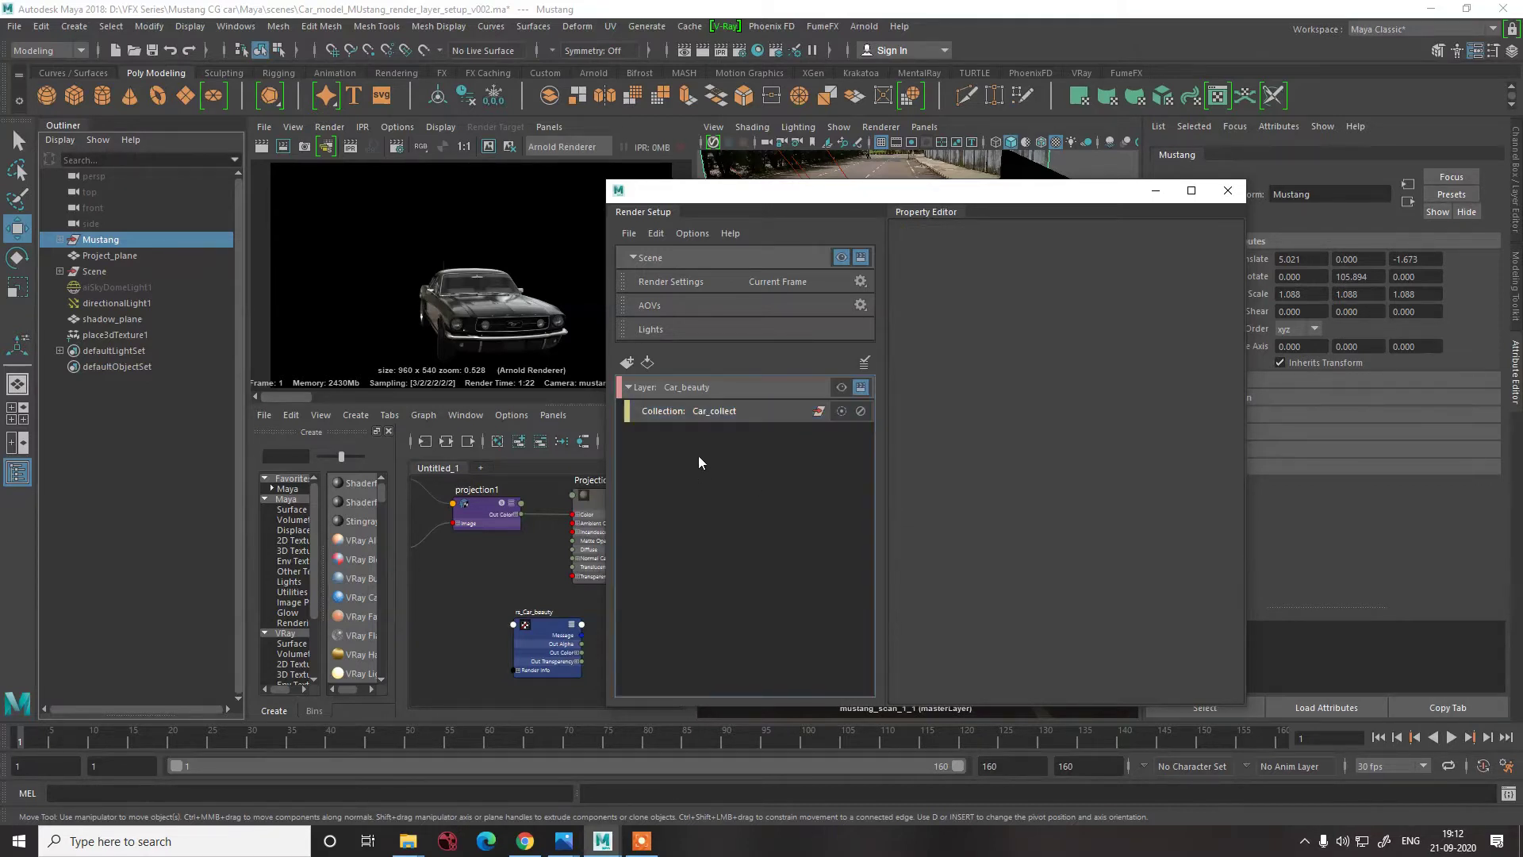
- Create a second collection in the Car_beauty layer and name it Shadow_plane
left_click(674, 410)
left_click(693, 392)
right_click(693, 392)
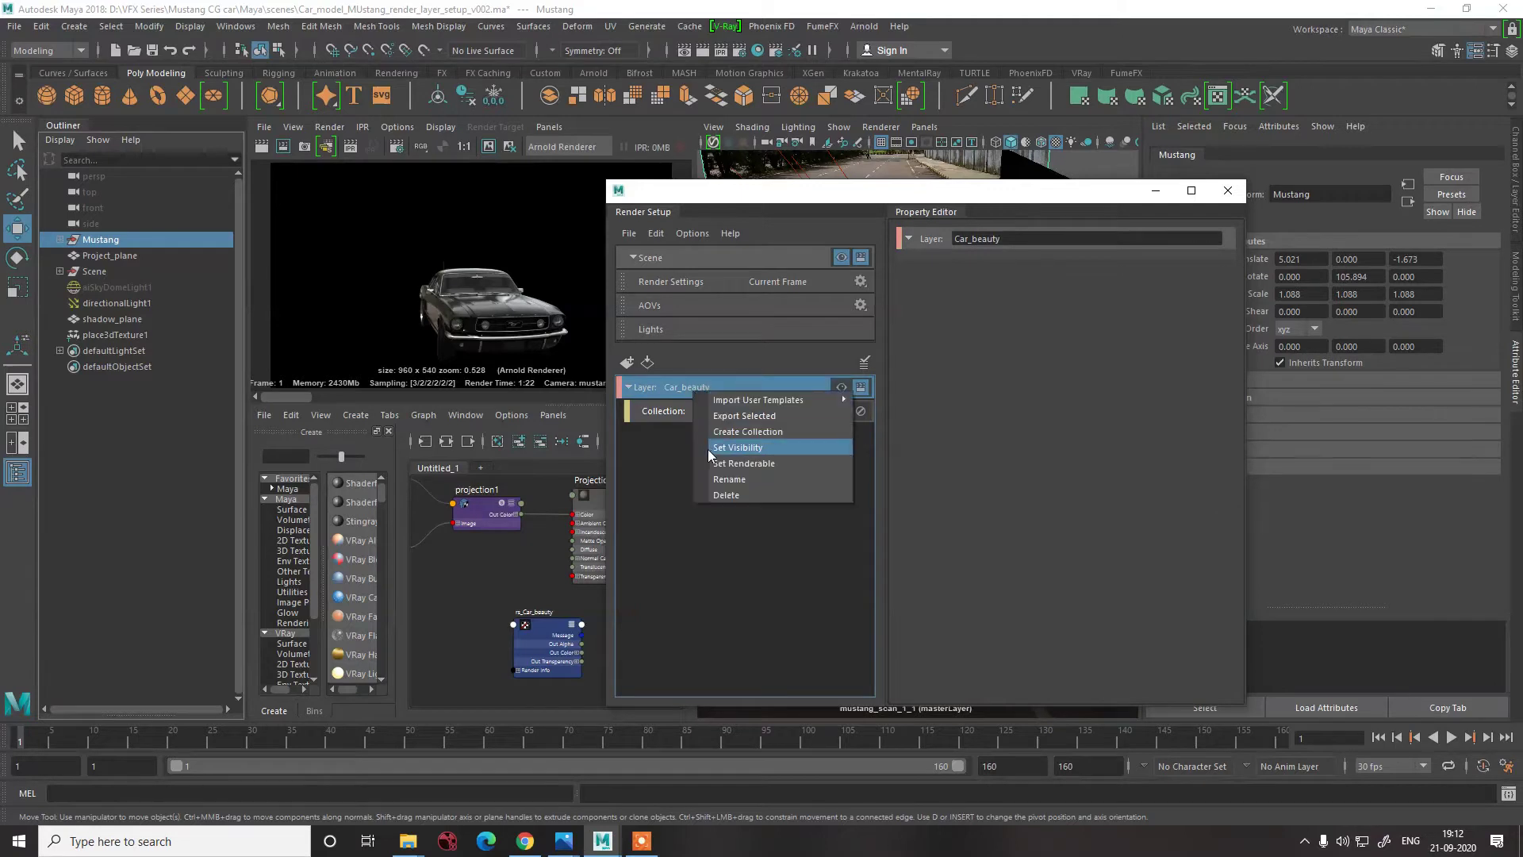
left_click(730, 437)
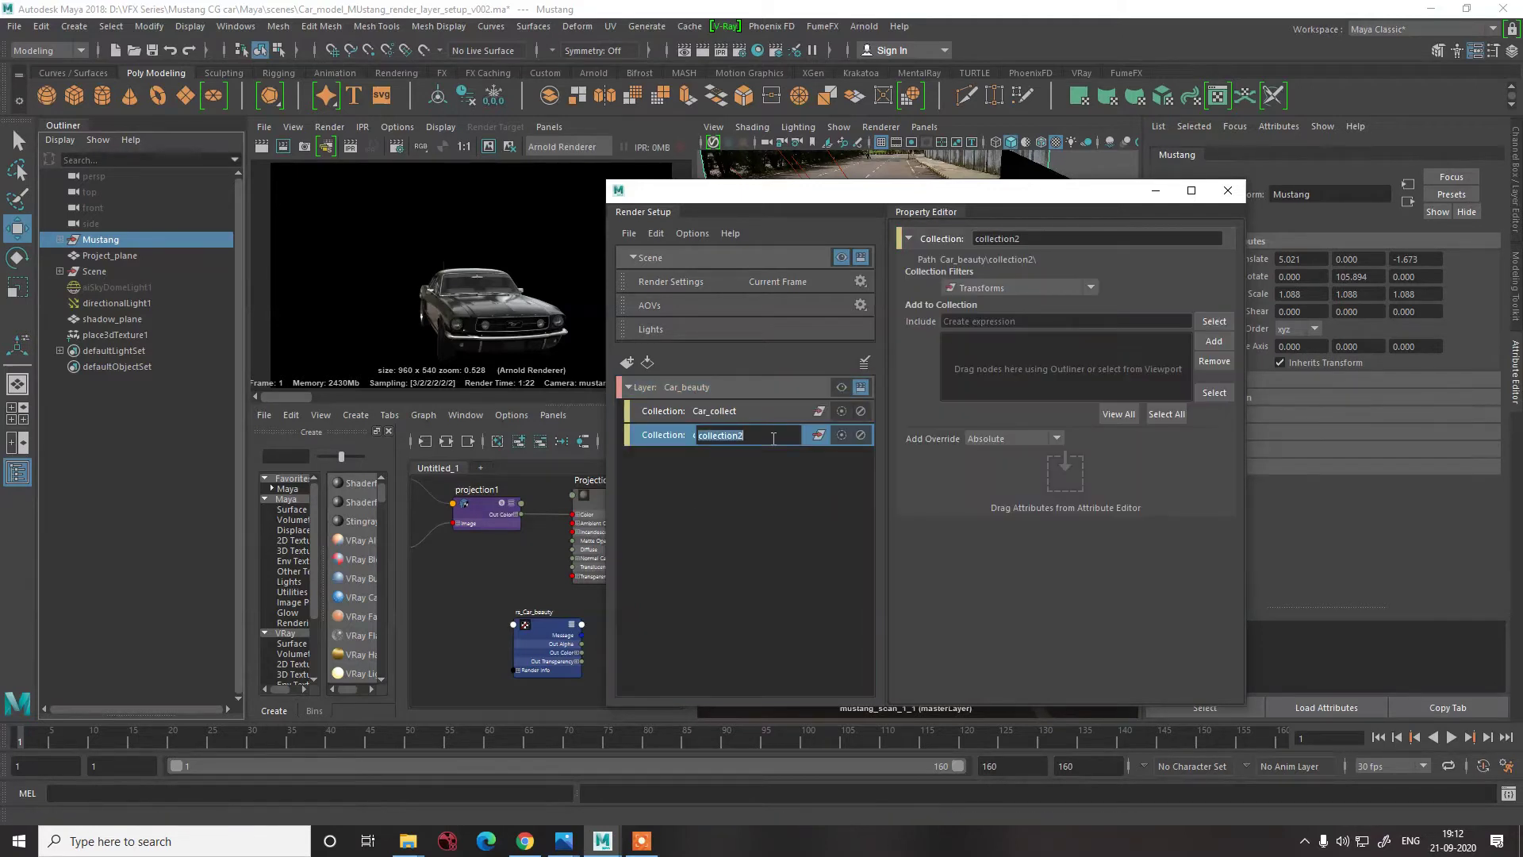
type("Shd")
type("dow")
type("_pam")
key("BackSpace")
key("BackSpace")
type("lane")
key("Return")
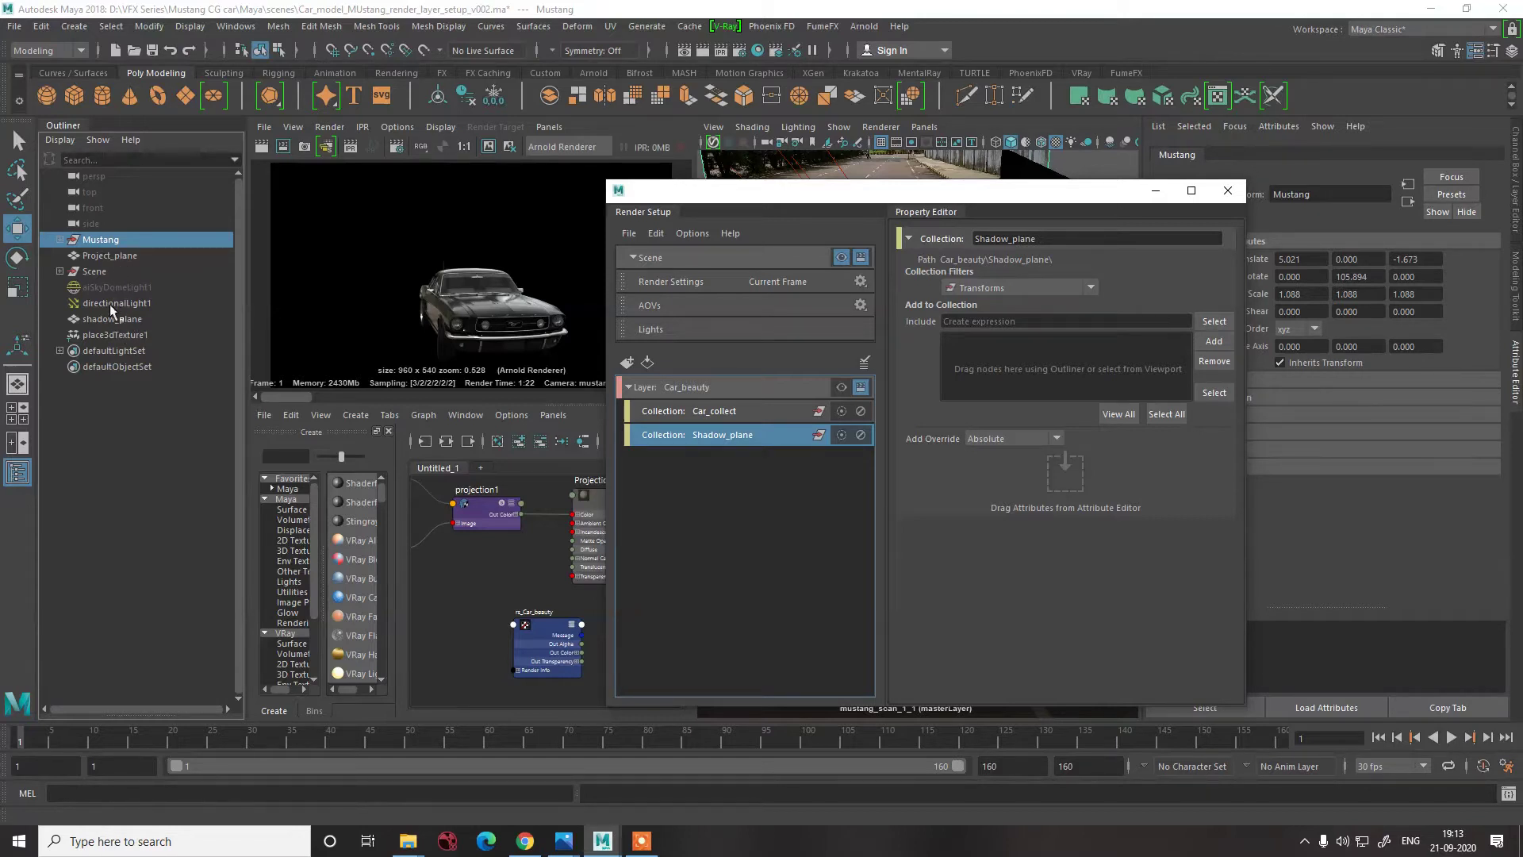
- Add the shadow_plane object to the Shadow_plane collection and make the Car_beauty layer the visible one
left_click(127, 256)
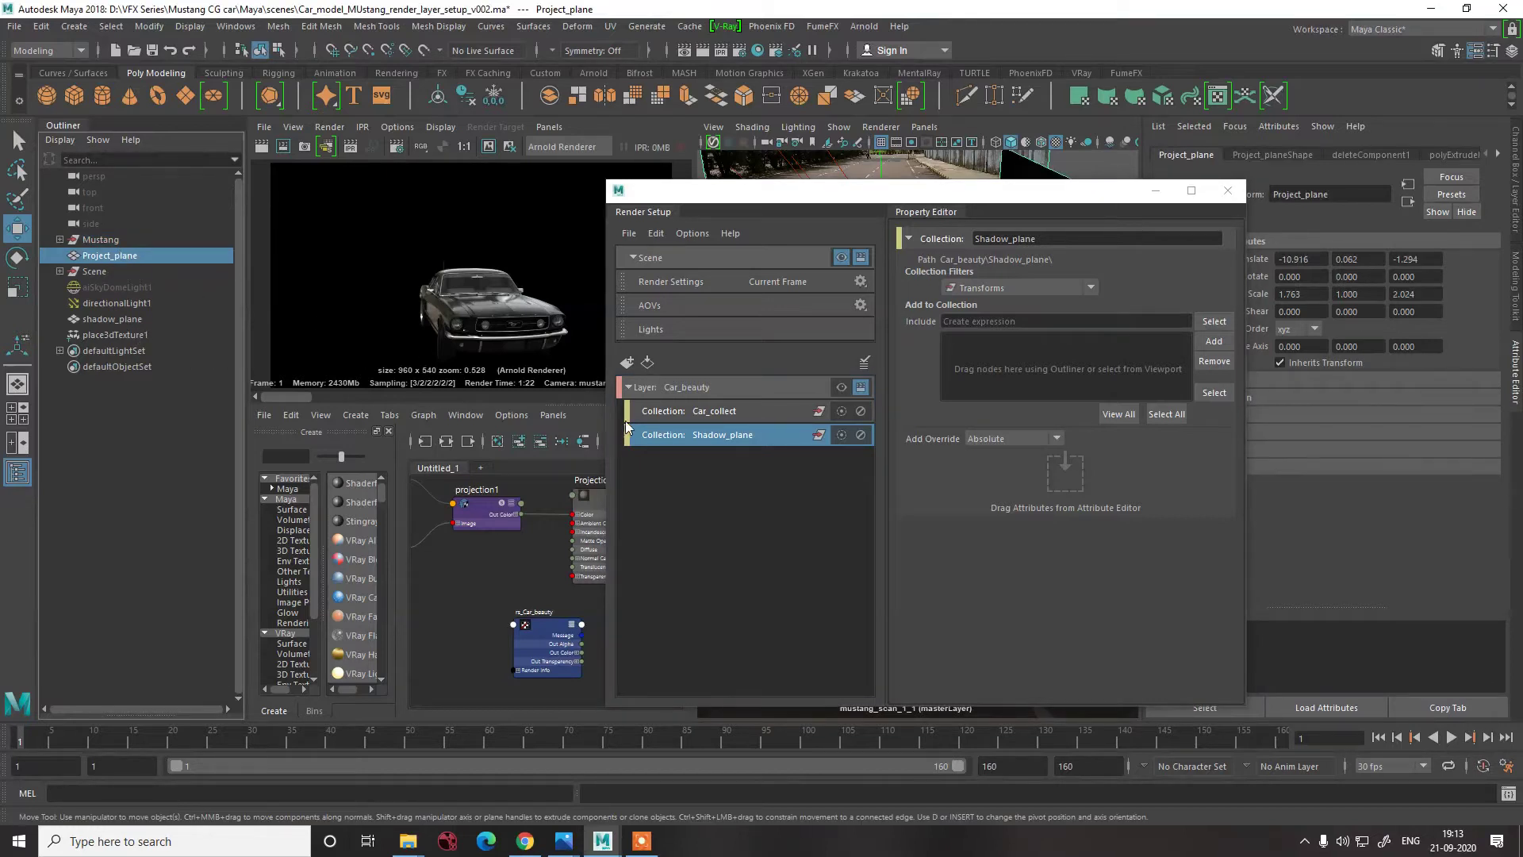
left_click(713, 387)
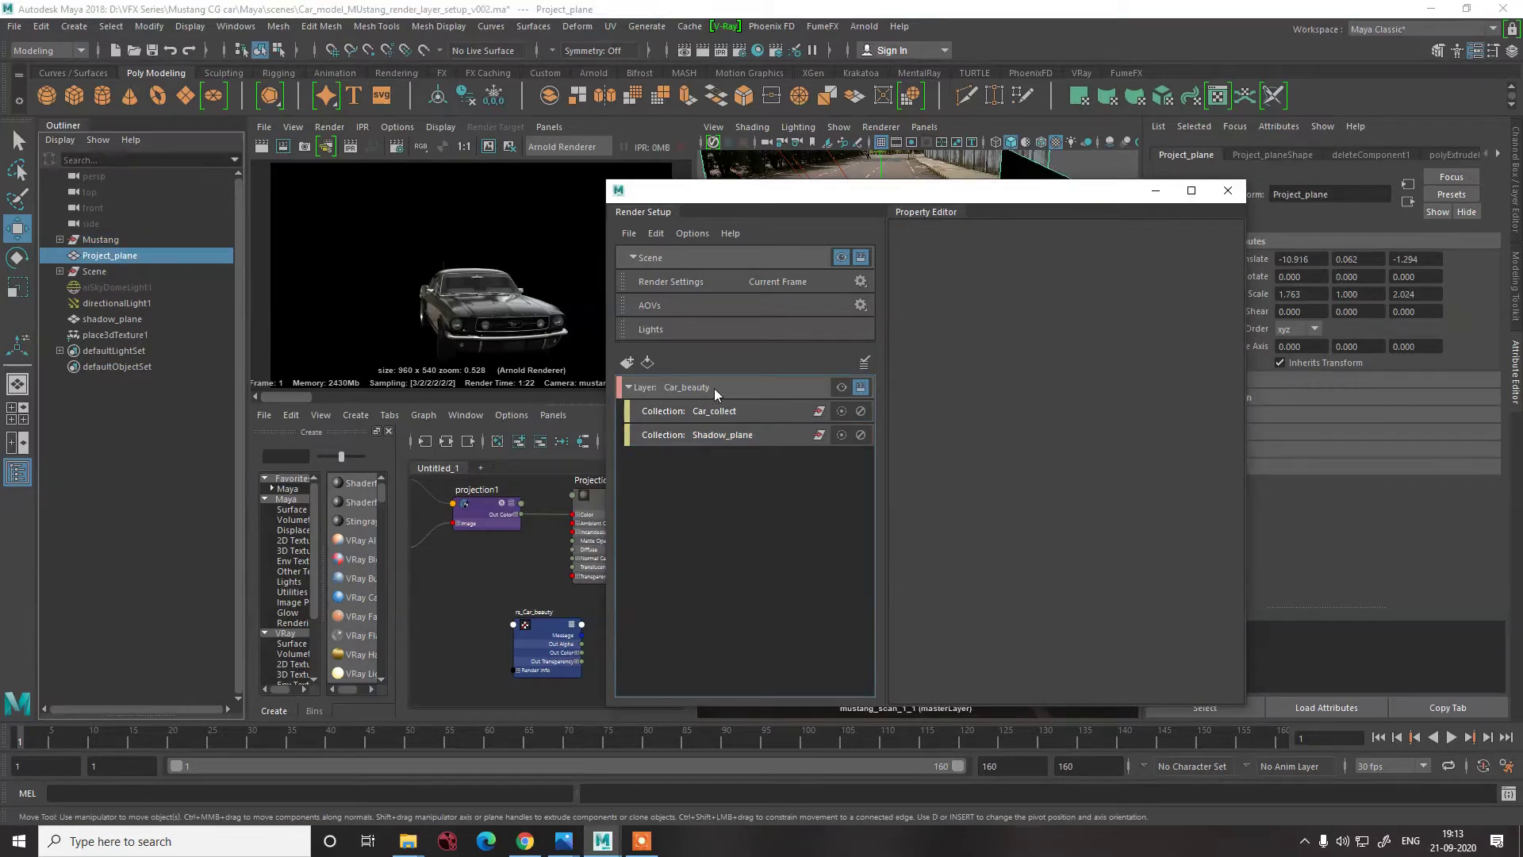
left_click(710, 435)
left_click(102, 317)
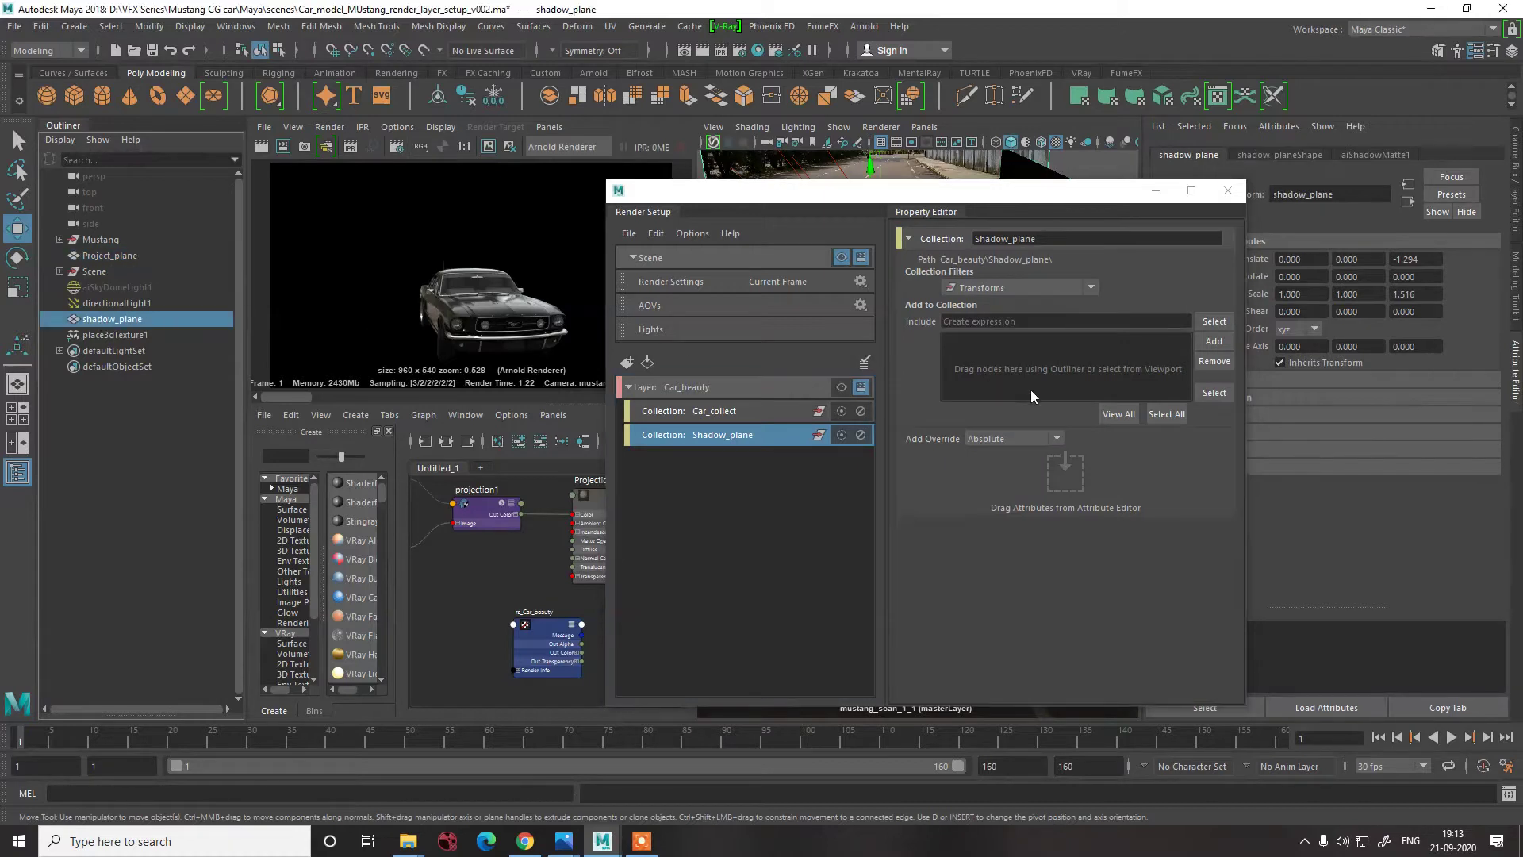
left_click(1213, 342)
left_click_drag(976, 197, 665, 164)
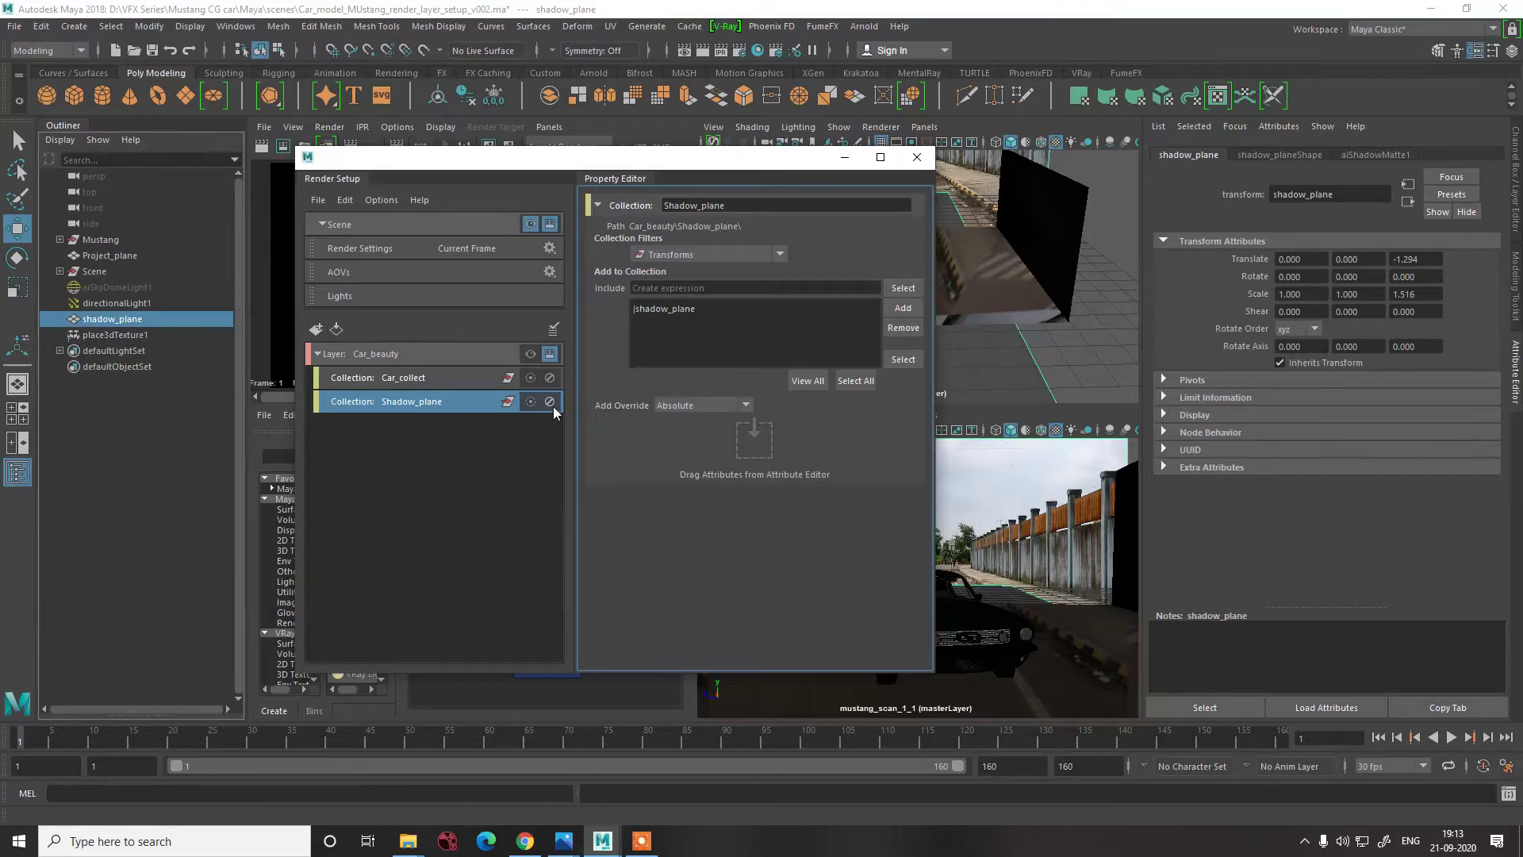
left_click(526, 353)
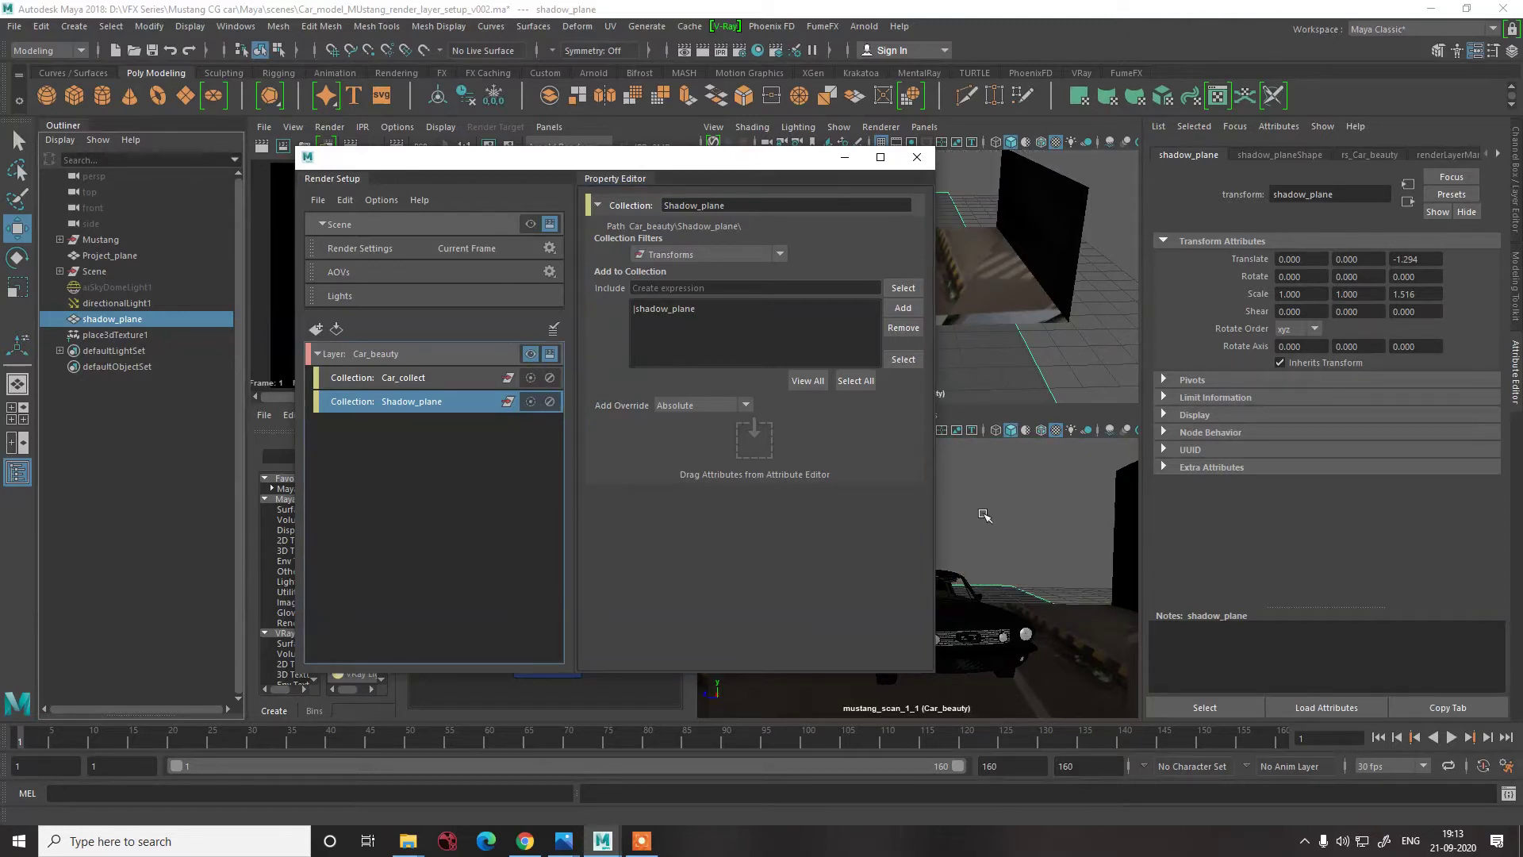
- Add an absolute Primary Visibility override from shadow_planeShape to the Shadow_plane collection and turn Primary Visibility off
left_click(686, 310)
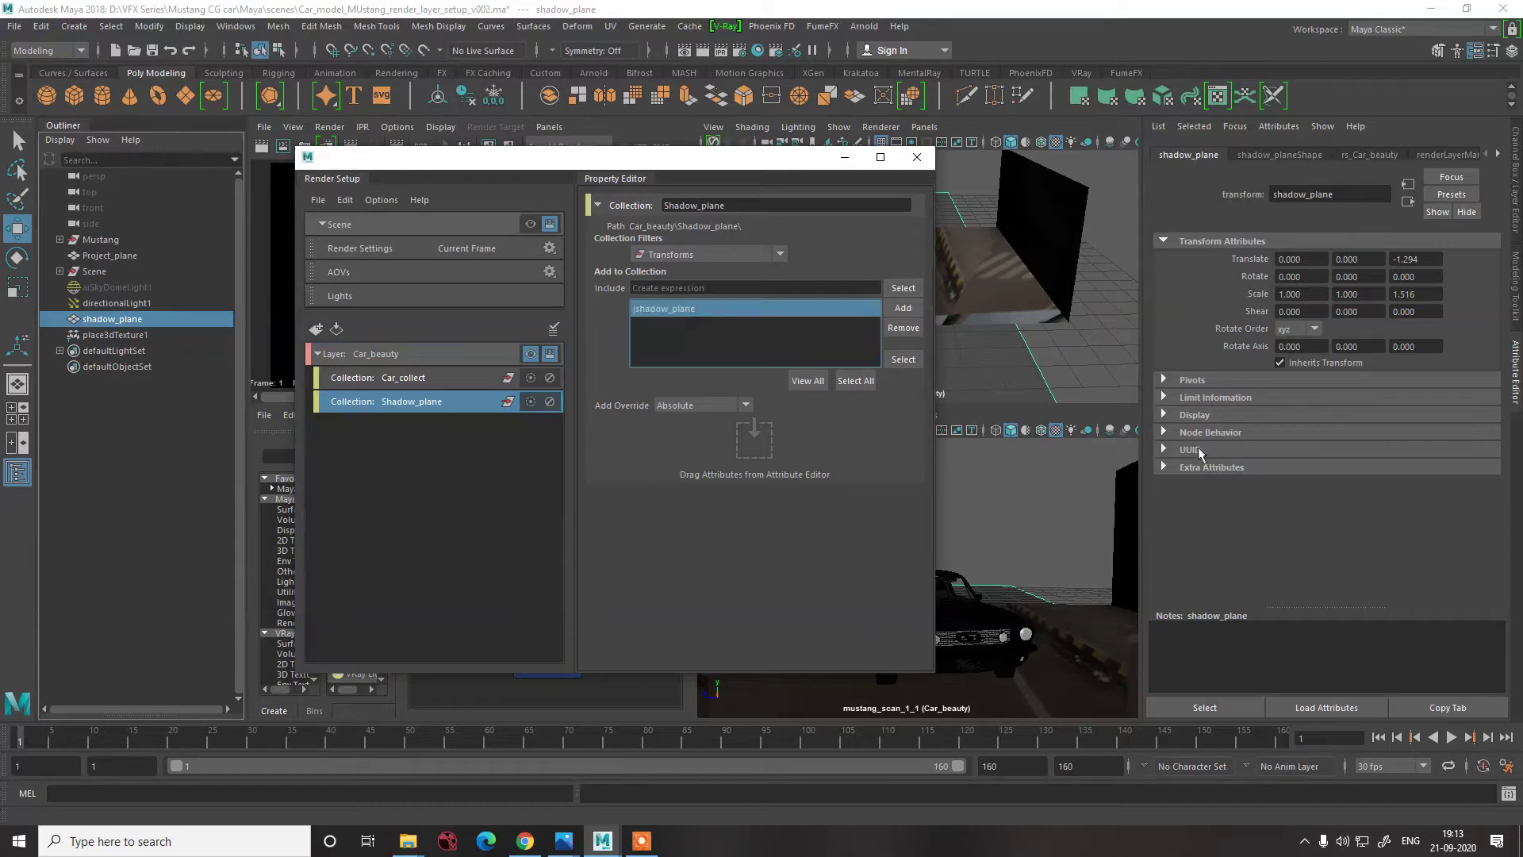
left_click(1261, 154)
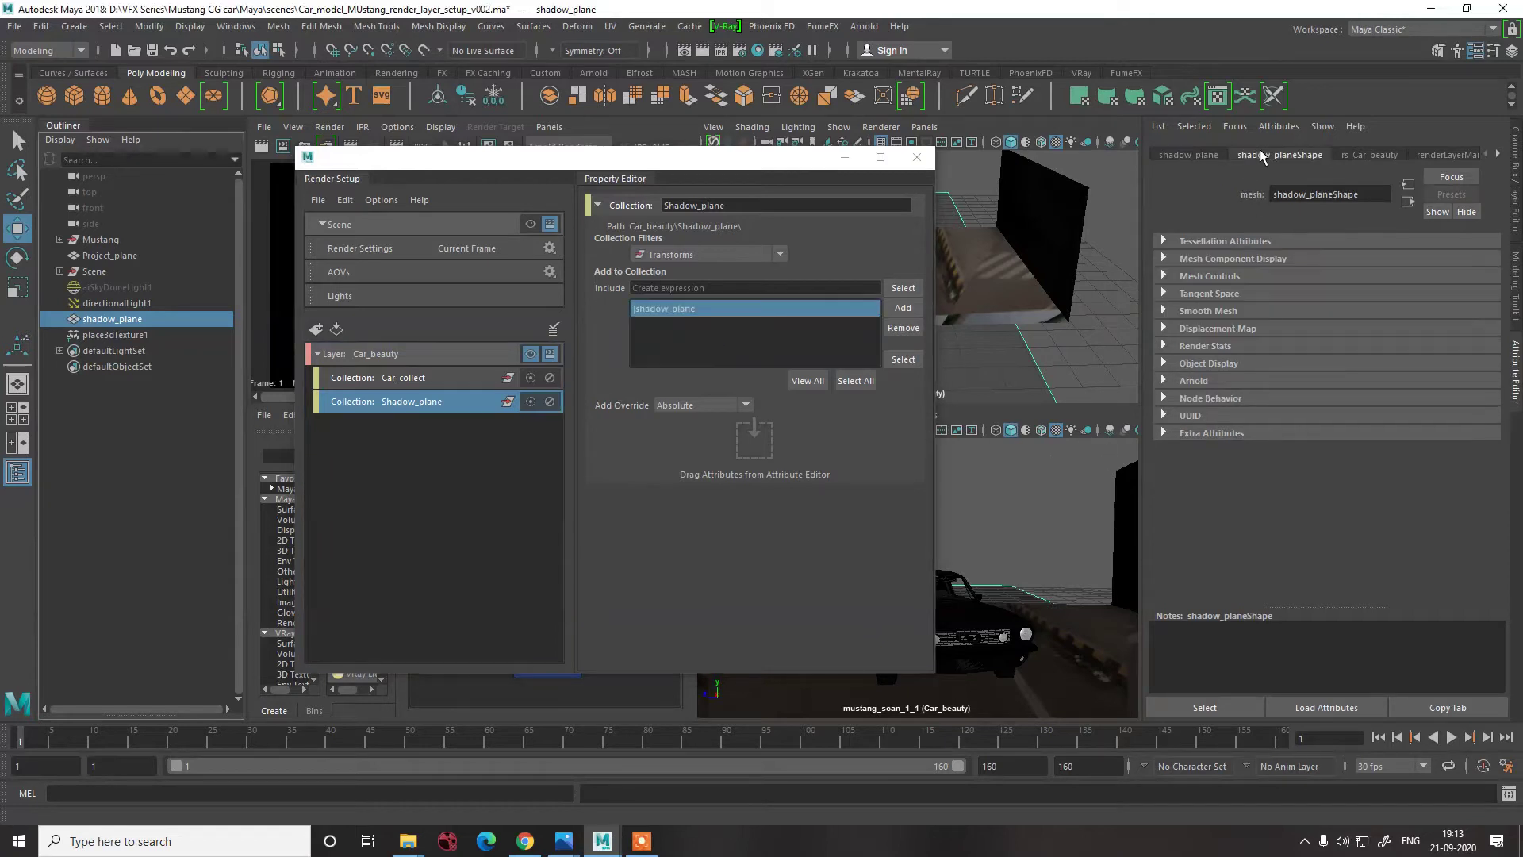
left_click(1204, 346)
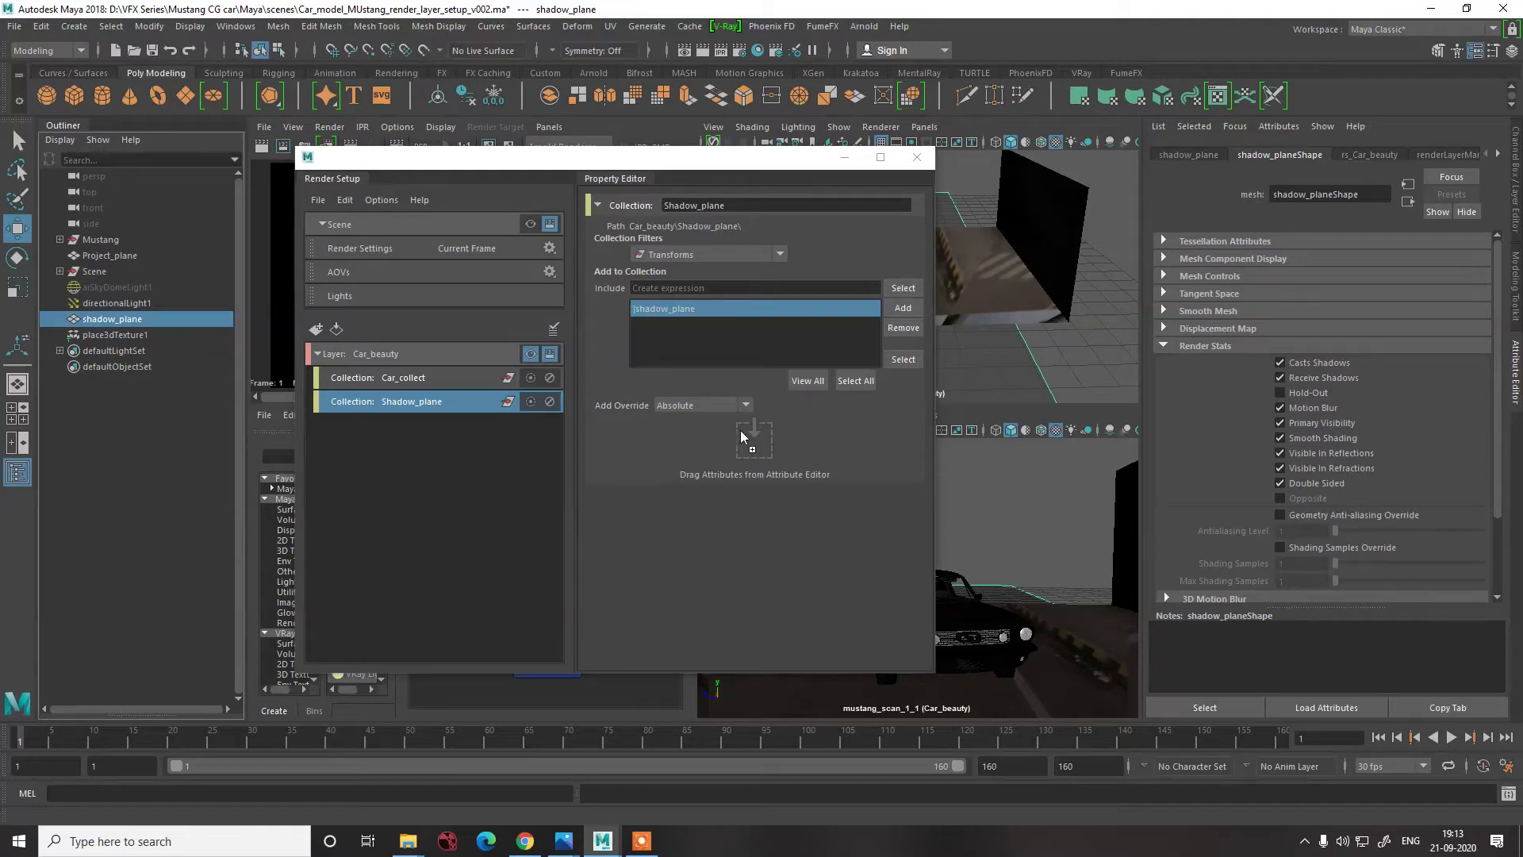
left_click_drag(741, 430, 747, 436)
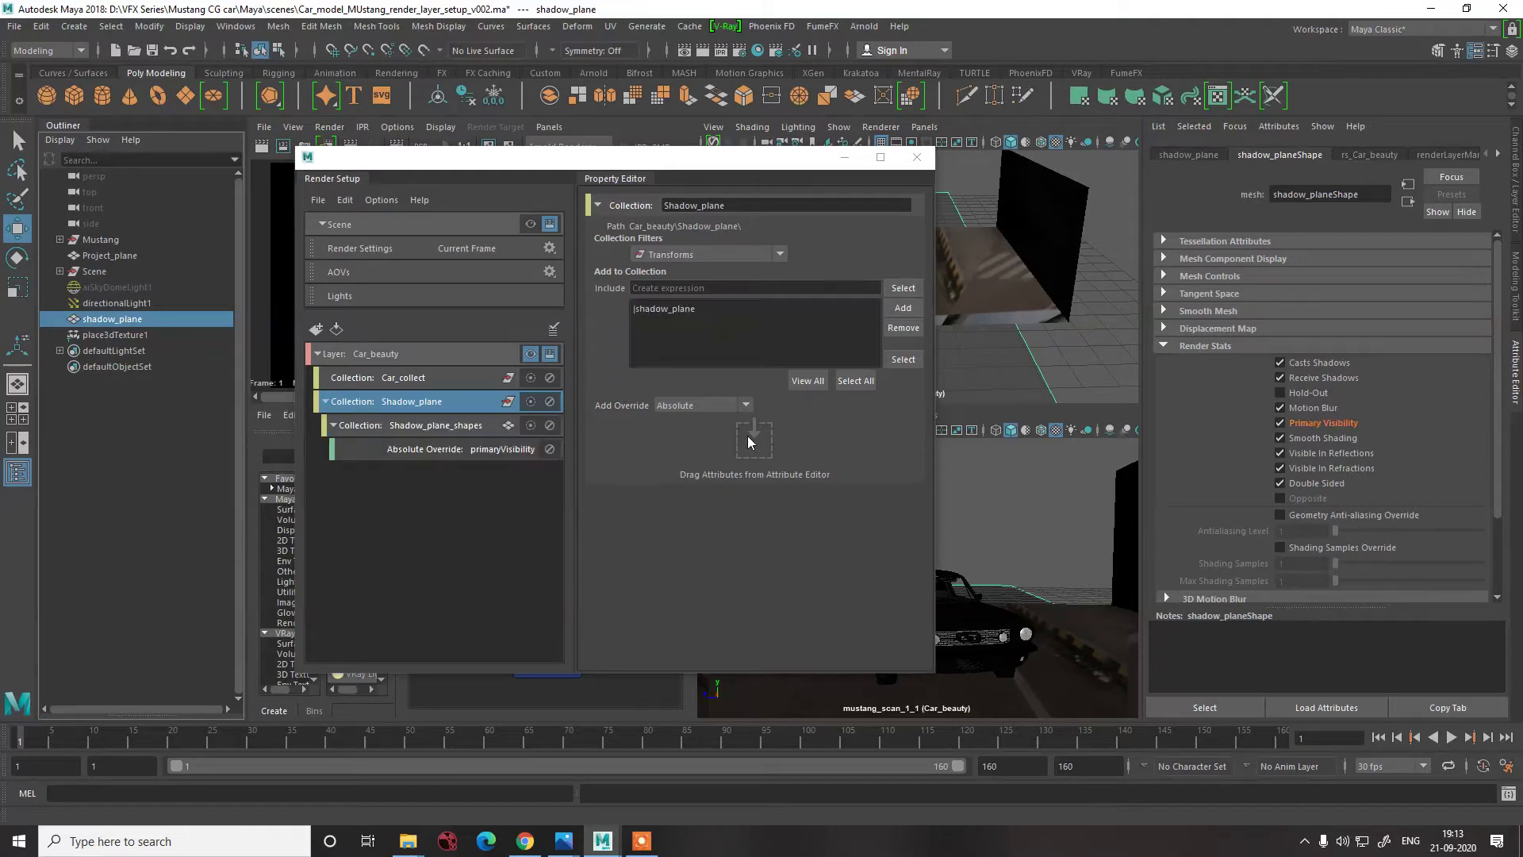
left_click(464, 450)
left_click(713, 240)
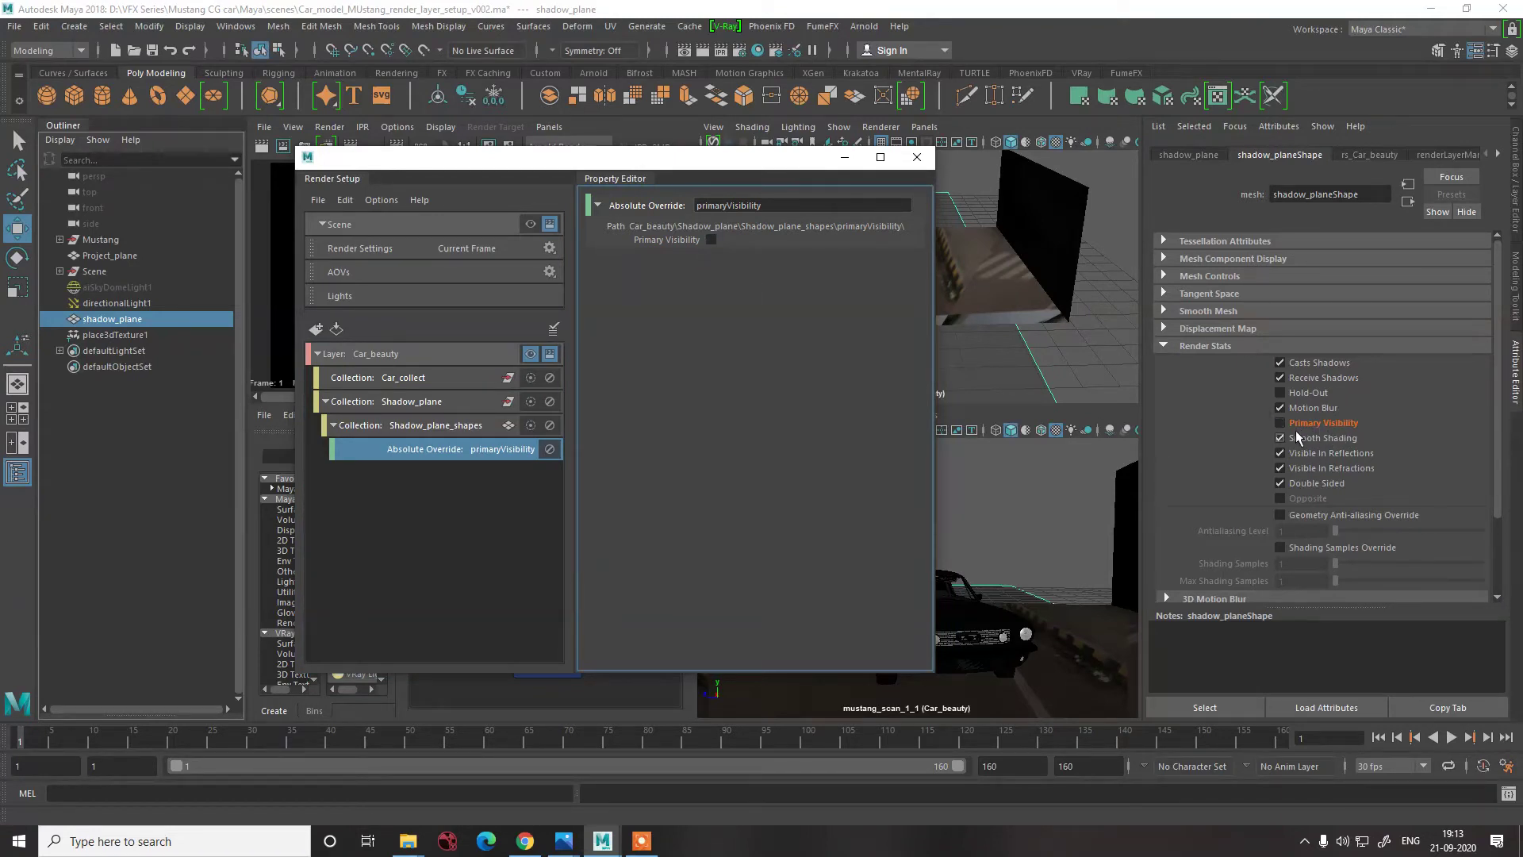
- Render the Car_beauty layer, inspect the render's alpha channel and return to the RGB display
left_click_drag(732, 158, 1133, 159)
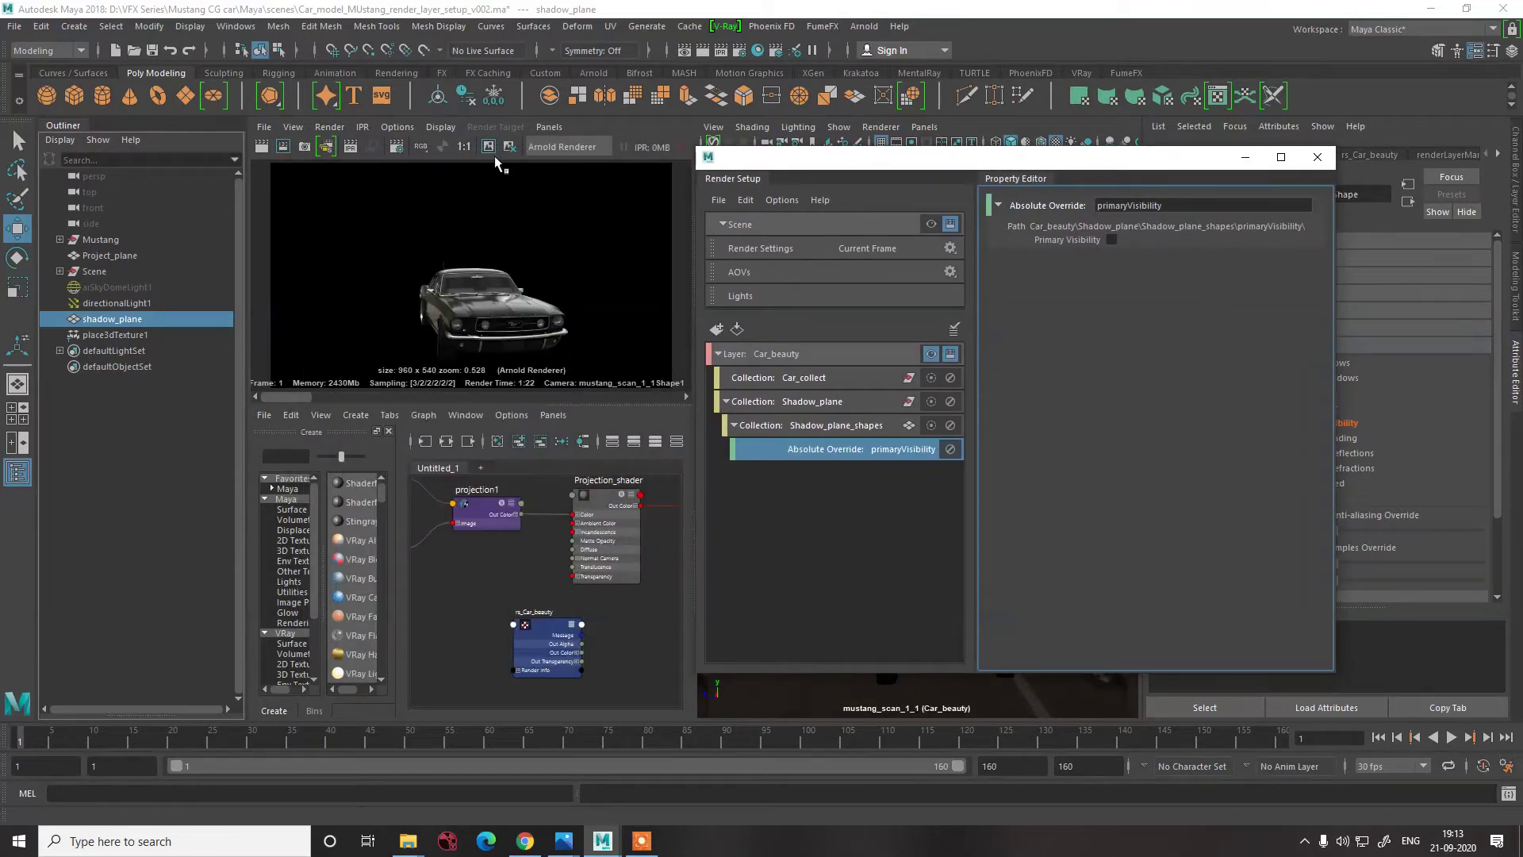
left_click(366, 320)
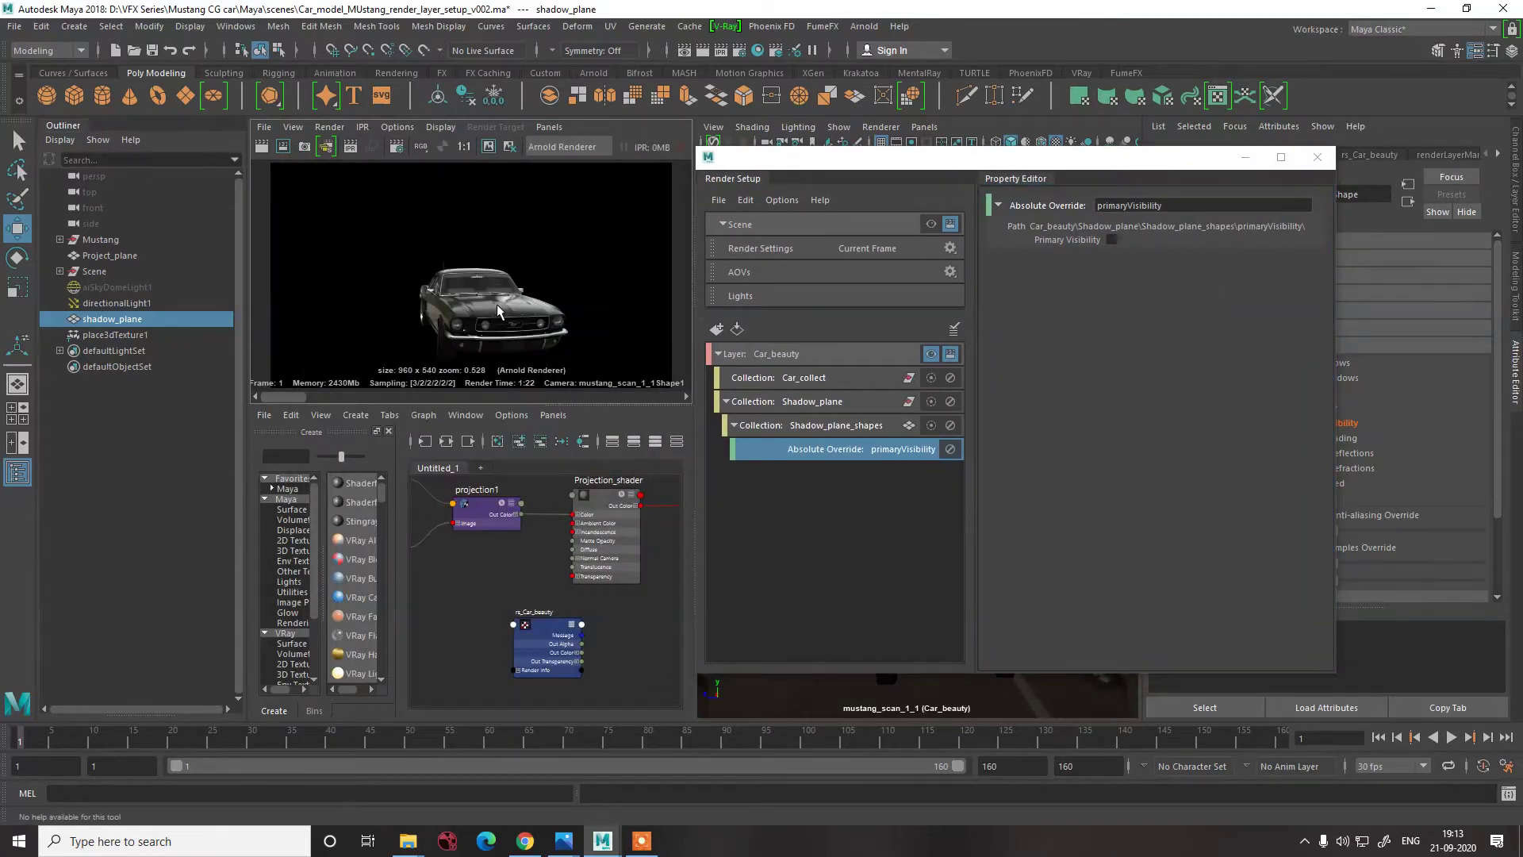
left_click(444, 148)
left_click(421, 145)
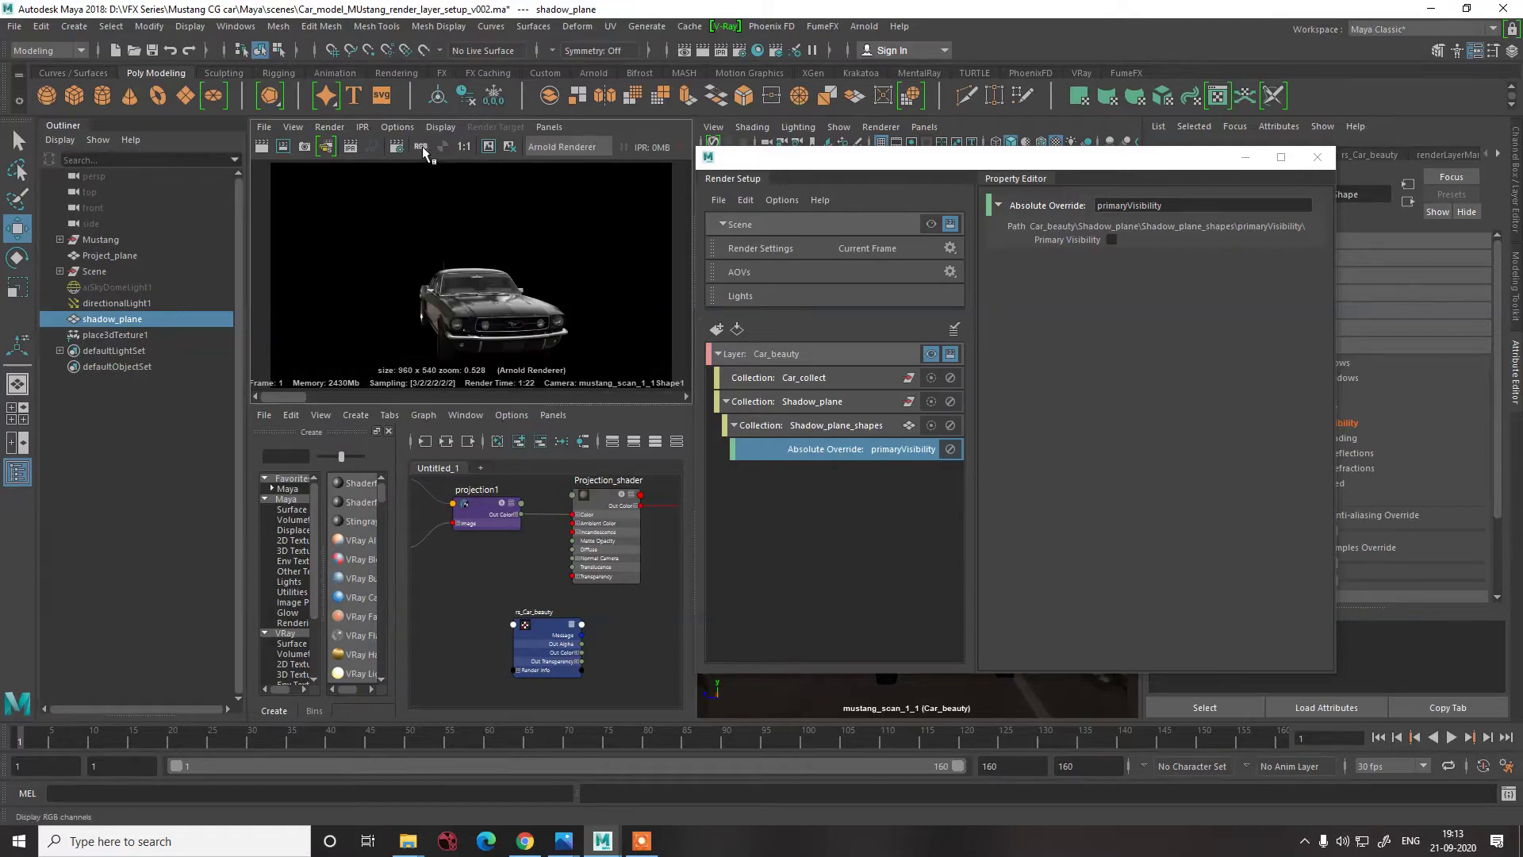
left_click(262, 149)
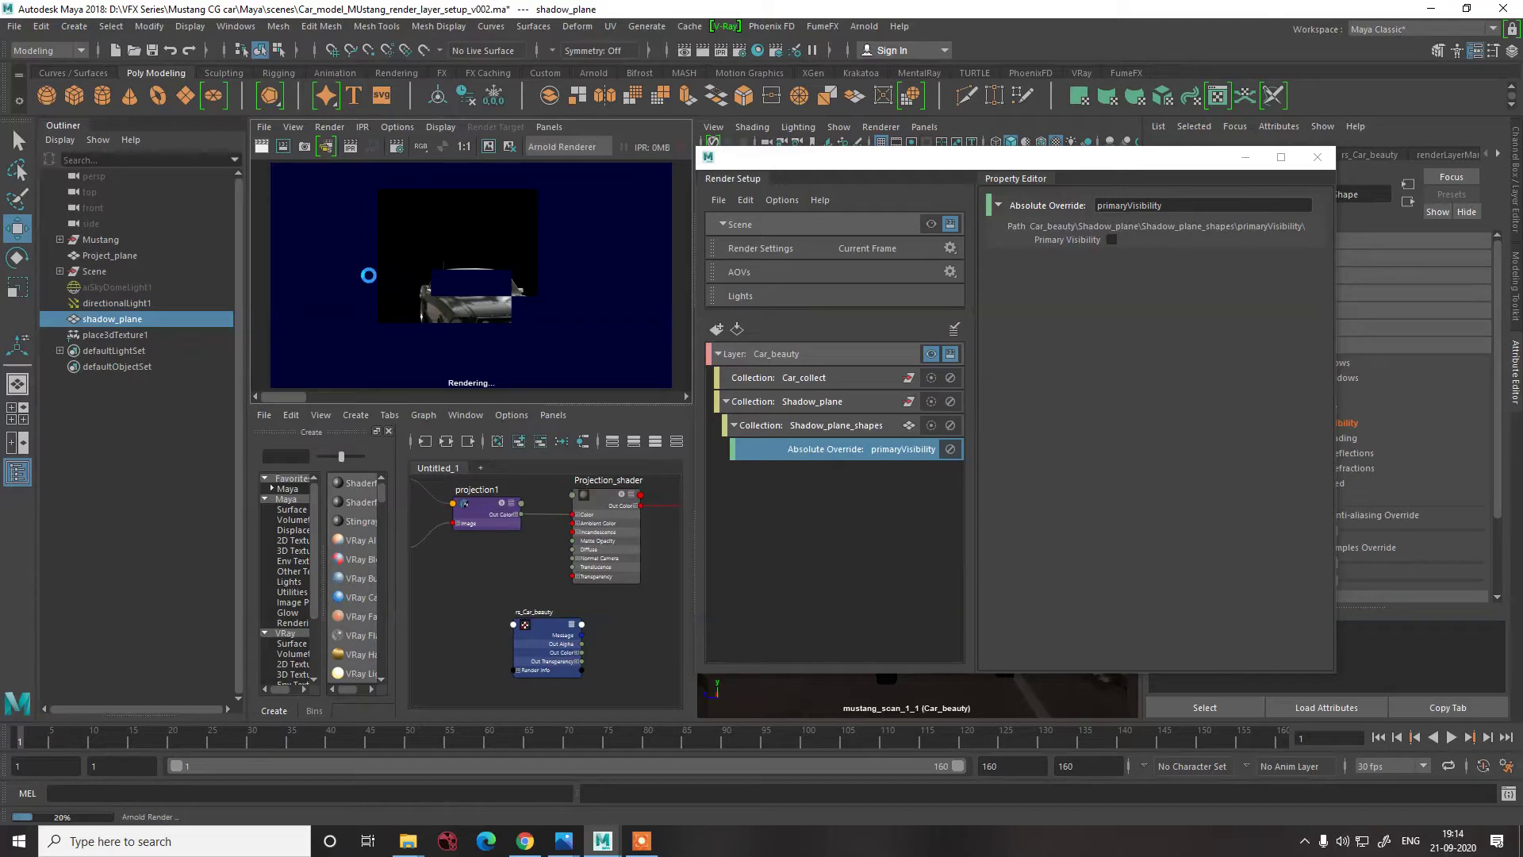
key("ctrl")
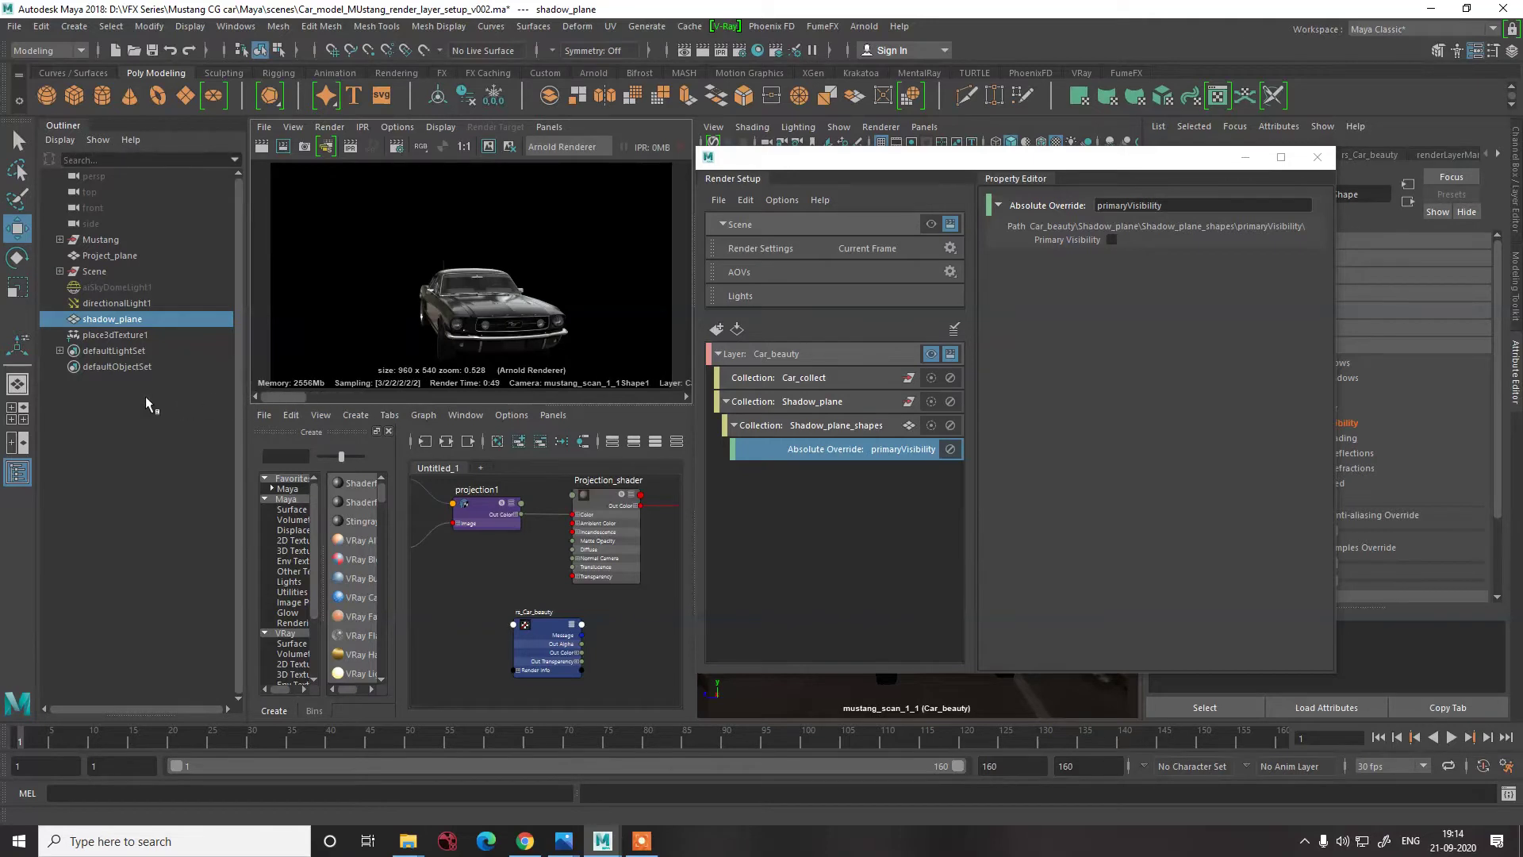
left_click(444, 146)
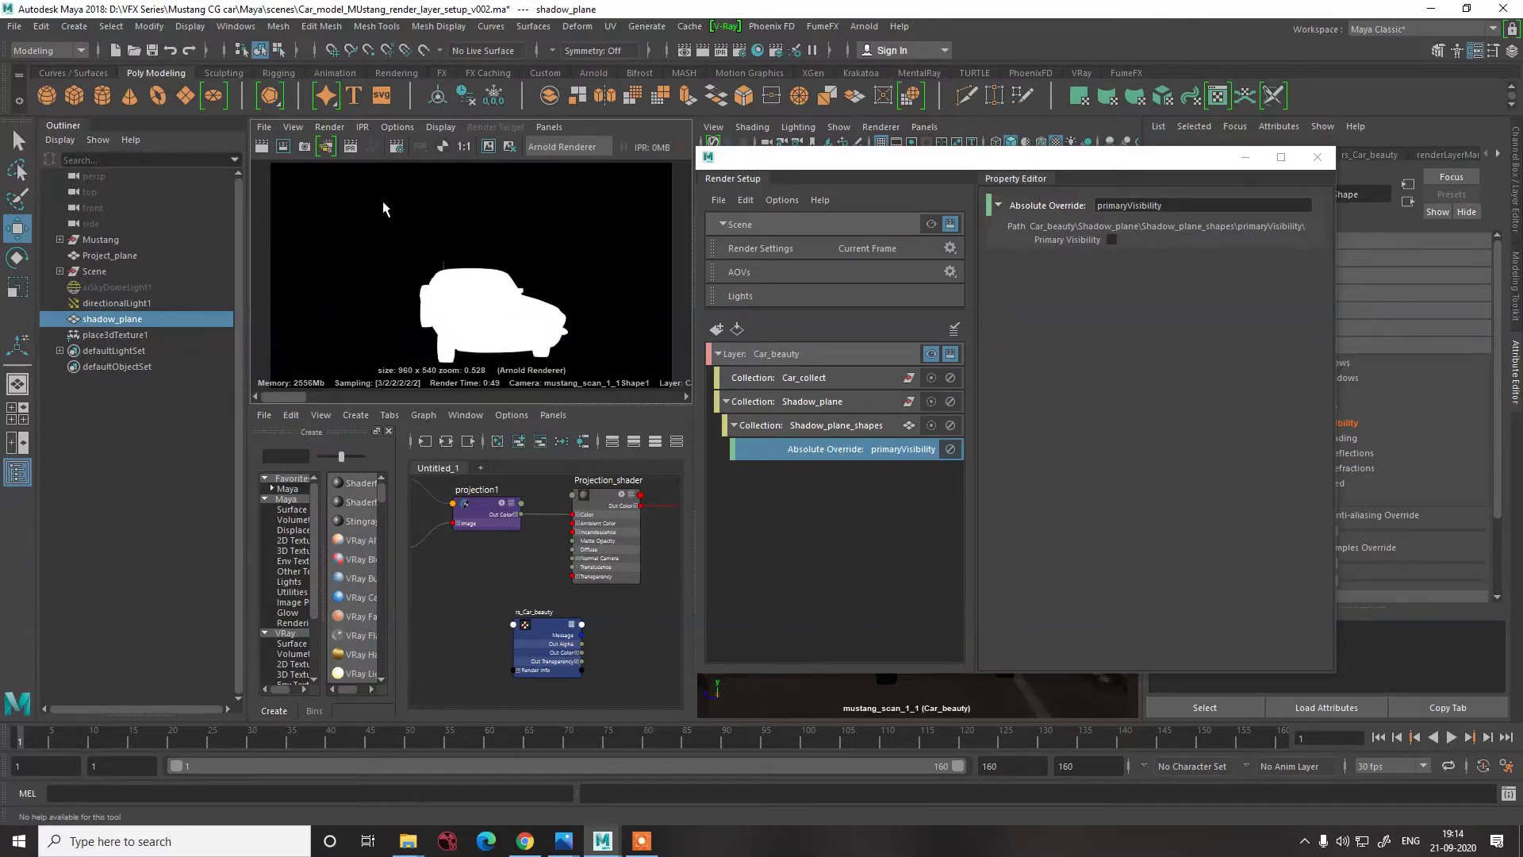
left_click(421, 146)
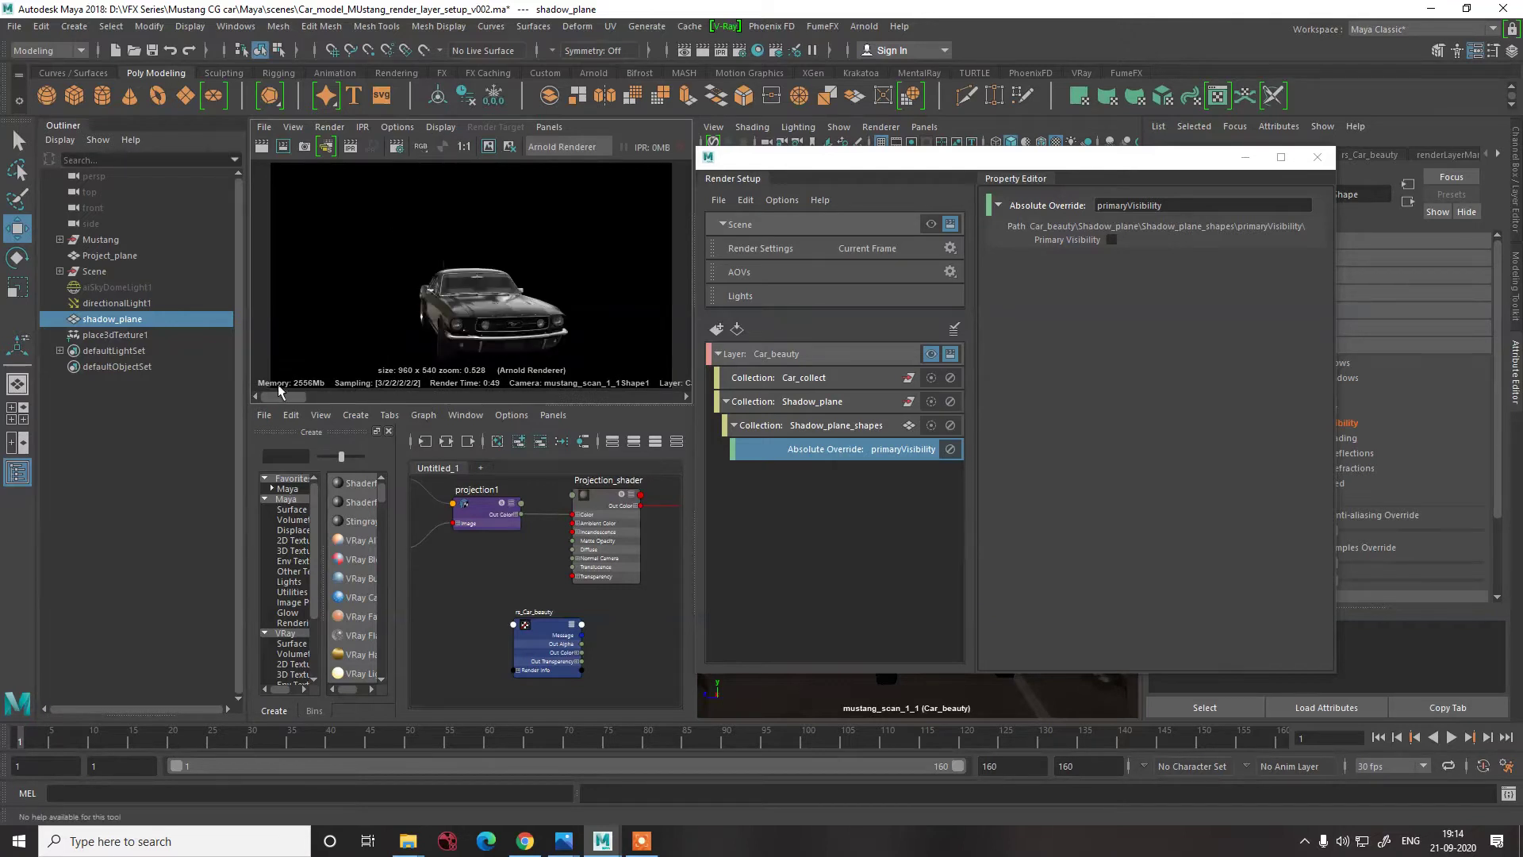
- Create a second render layer named Shadow and make it the visible layer
left_click(717, 355)
left_click(718, 328)
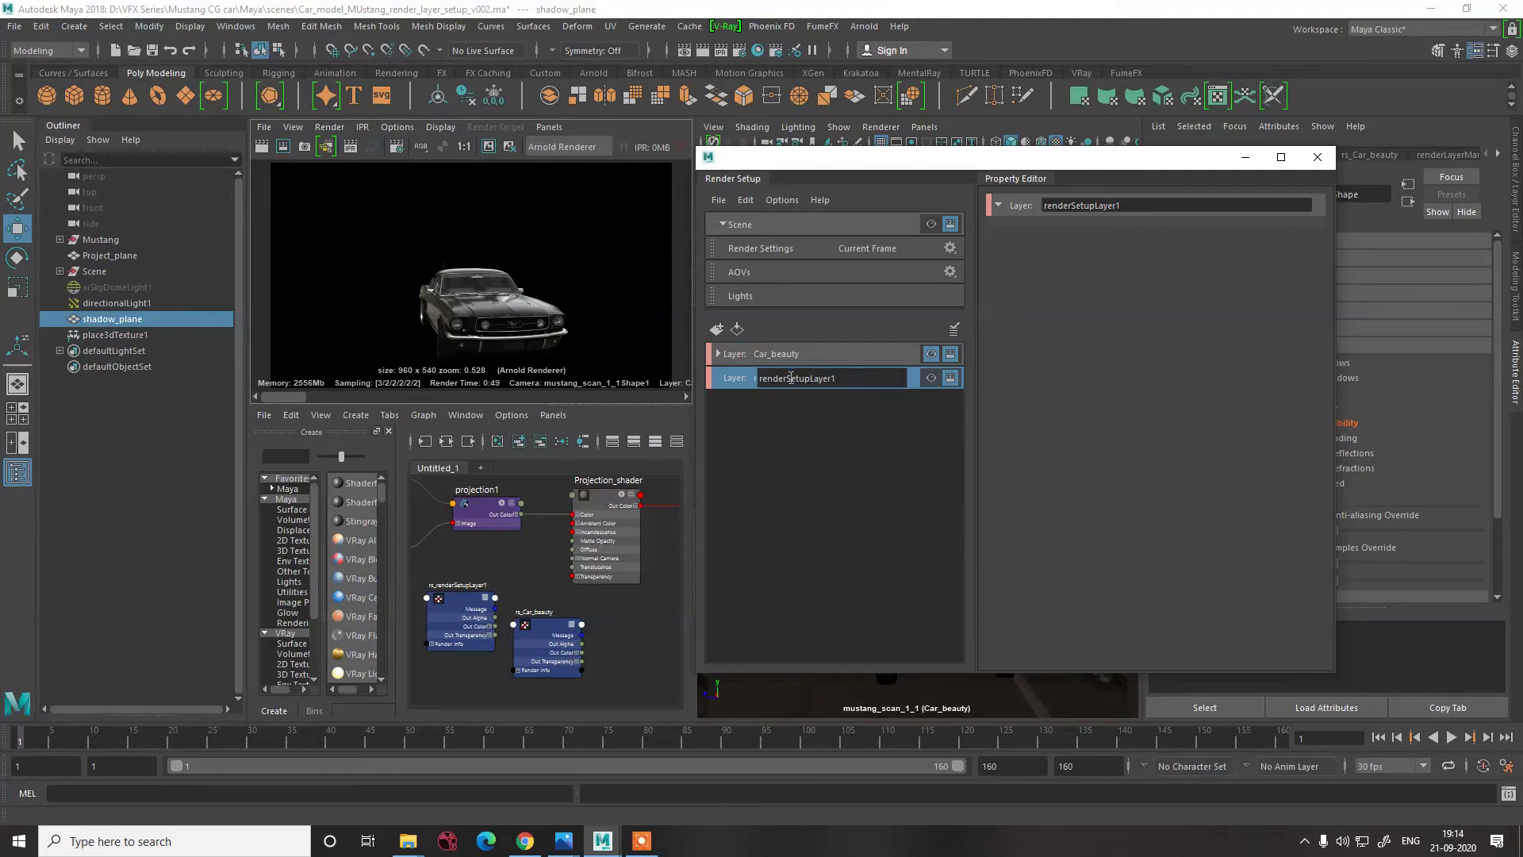
left_click(801, 422)
double_click(839, 378)
type("Shadow")
key("Return")
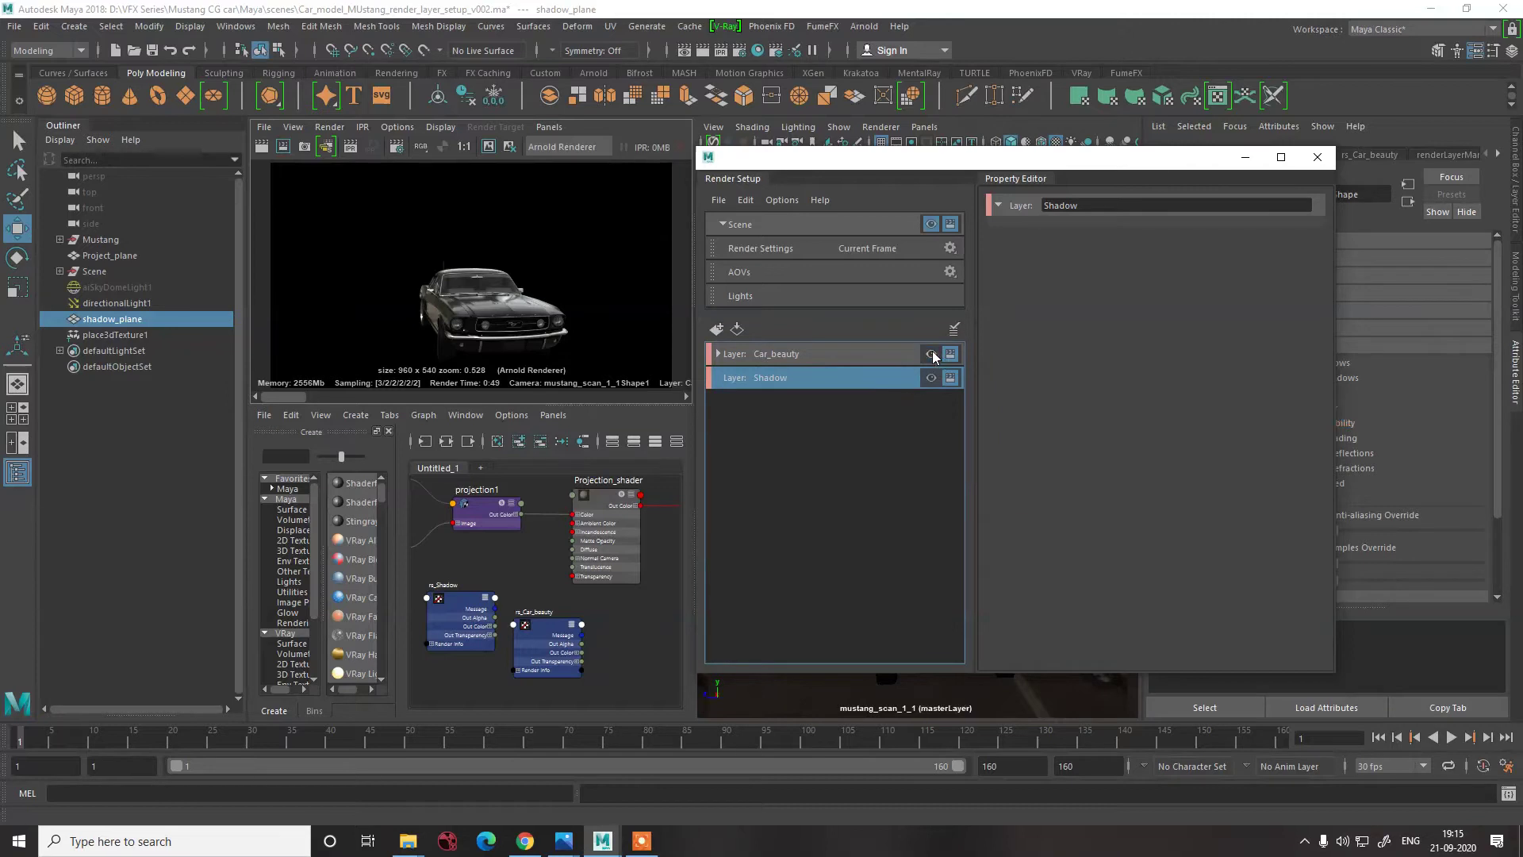
left_click(931, 378)
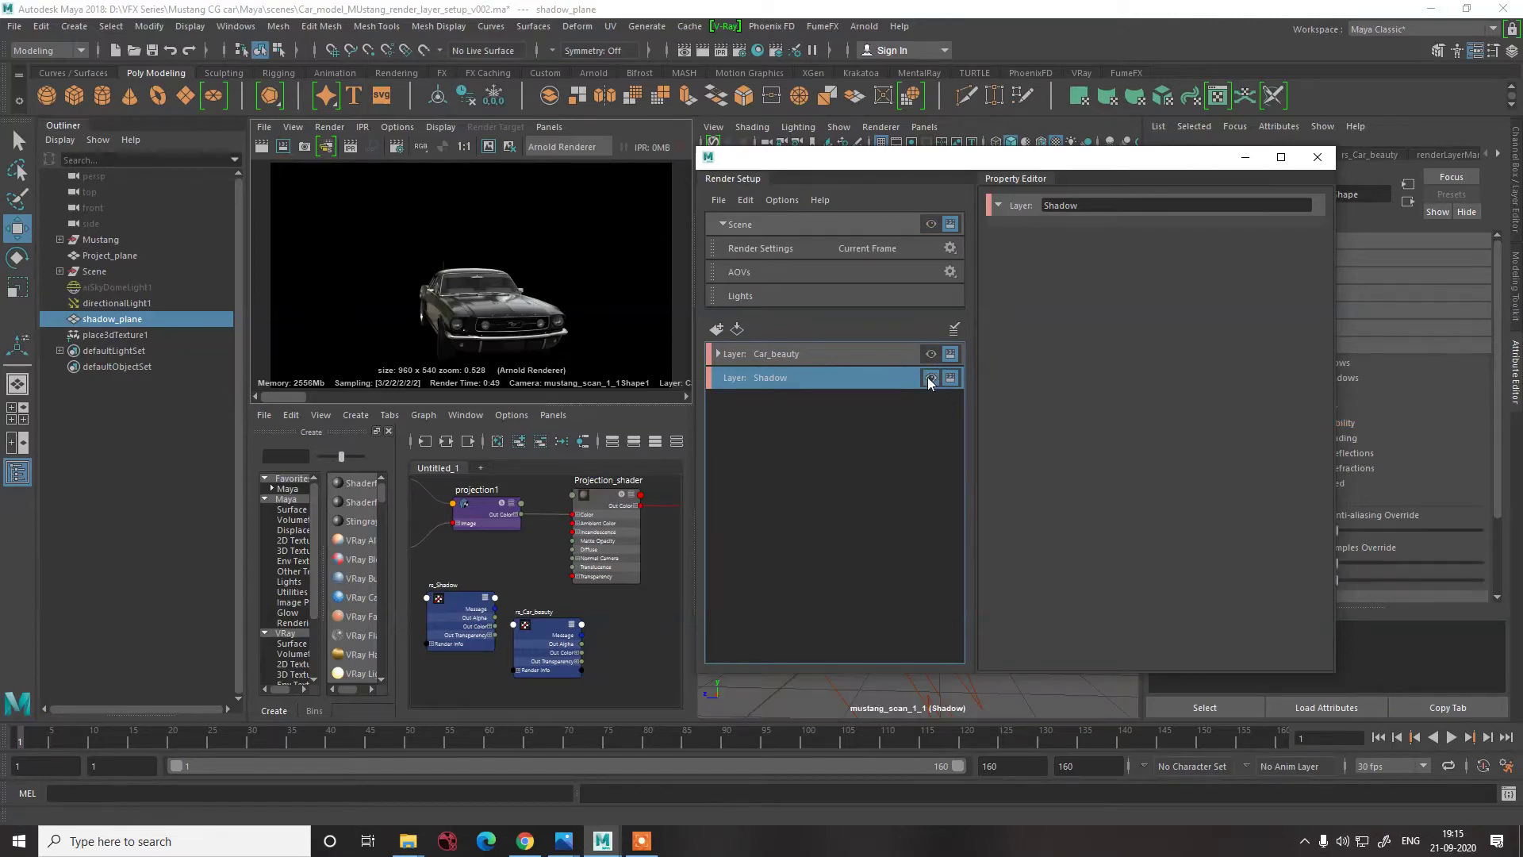
- Create a collection in the Shadow layer and name it shadow_plane1
right_click(785, 380)
left_click(808, 408)
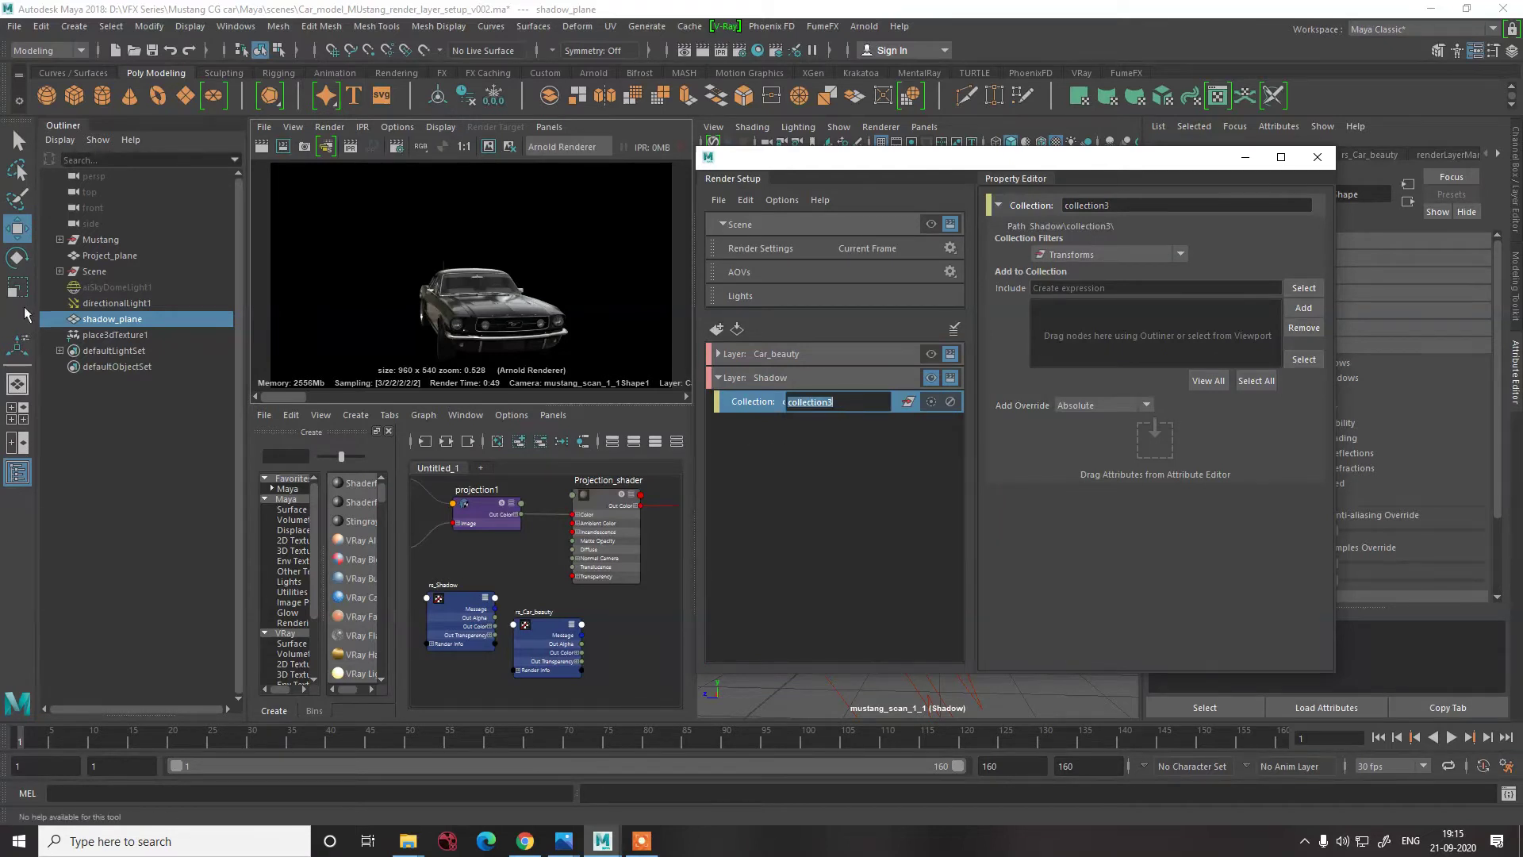
type("shadow")
key("Return")
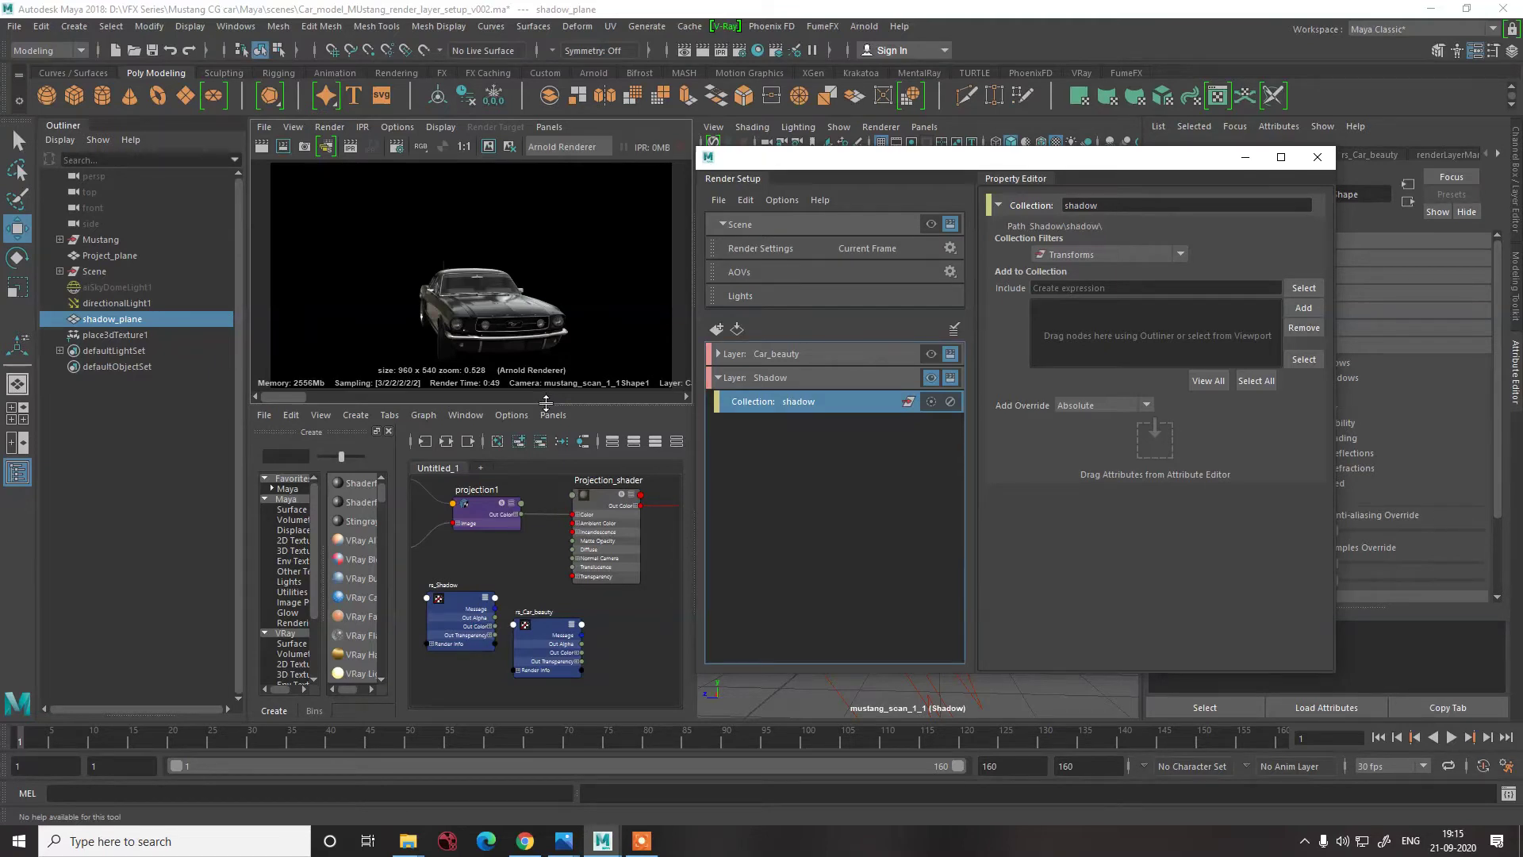
double_click(831, 405)
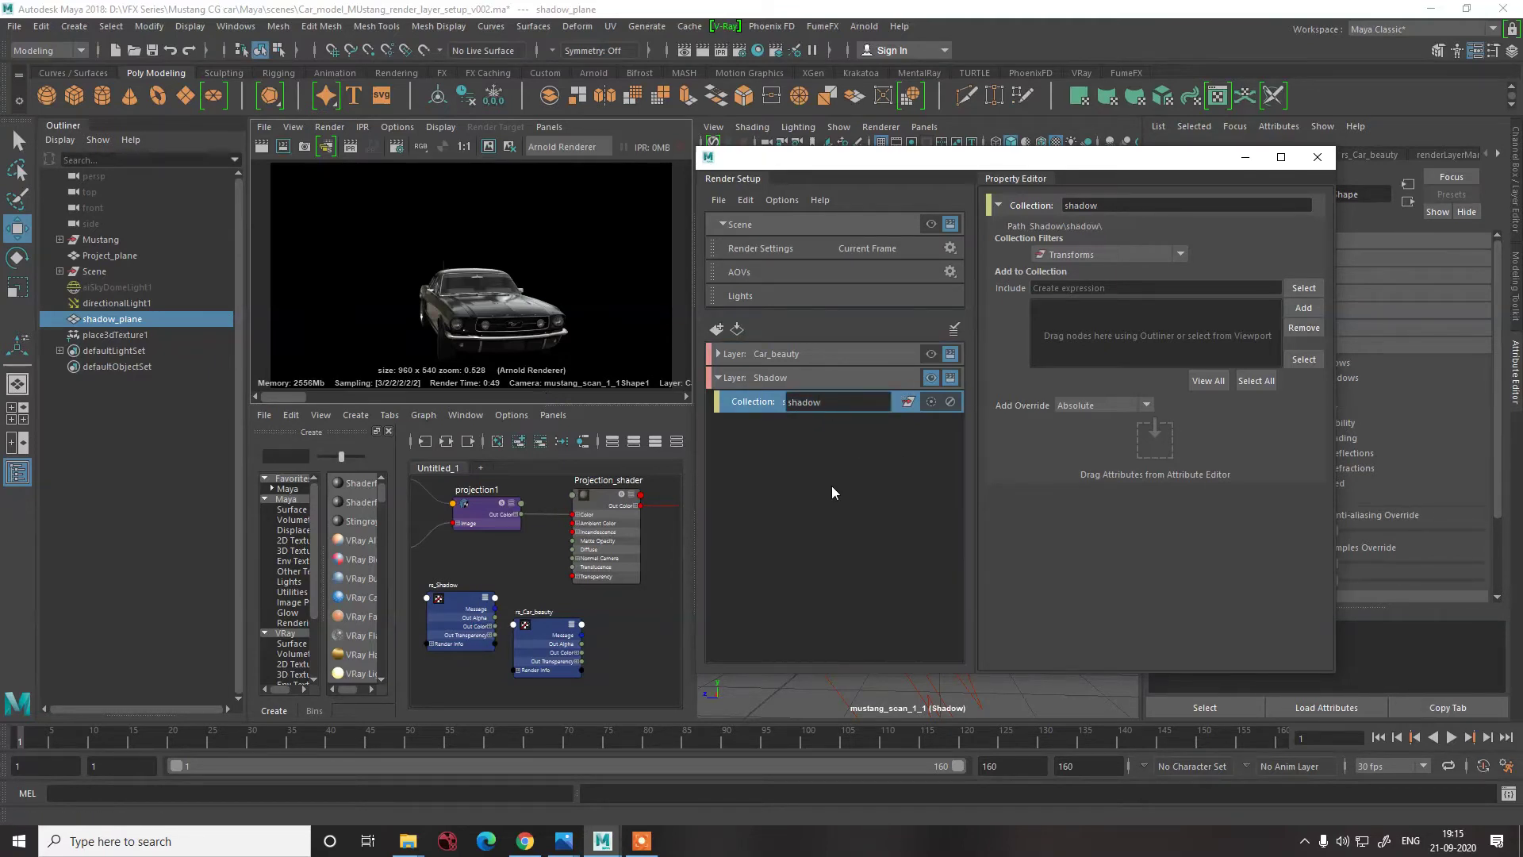
type("_plane1")
key("Return")
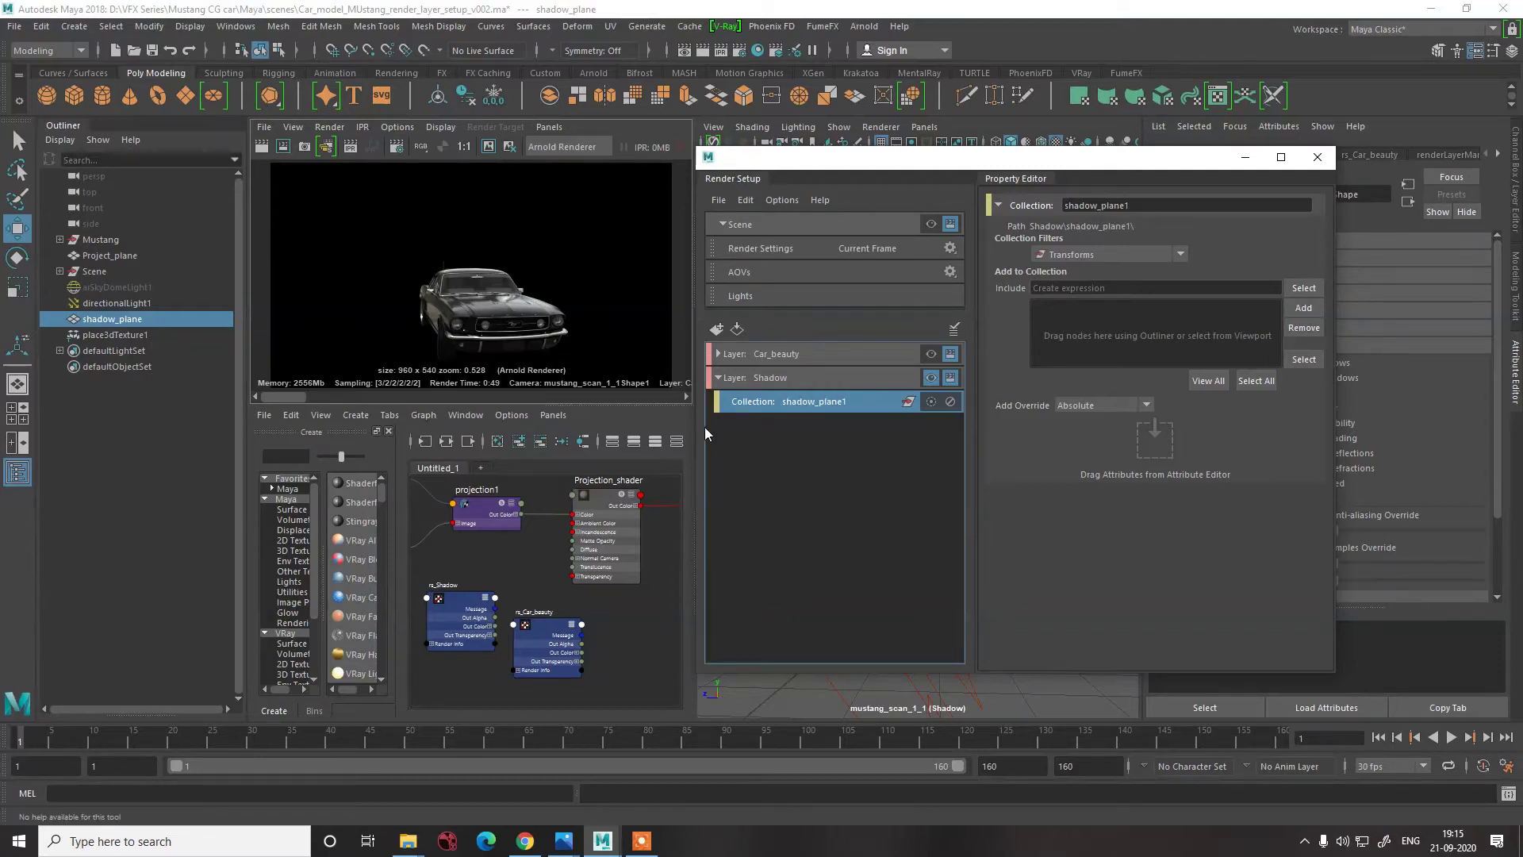
- Create another collection in the Shadow layer and name it Car_coll
left_click(779, 378)
right_click(779, 379)
left_click(809, 390)
key("BackSpace")
key("BackSpace")
key("BackSpace")
key("BackSpace")
key("BackSpace")
key("BackSpace")
key("BackSpace")
key("BackSpace")
key("BackSpace")
key("BackSpace")
key("BackSpace")
type("Car")
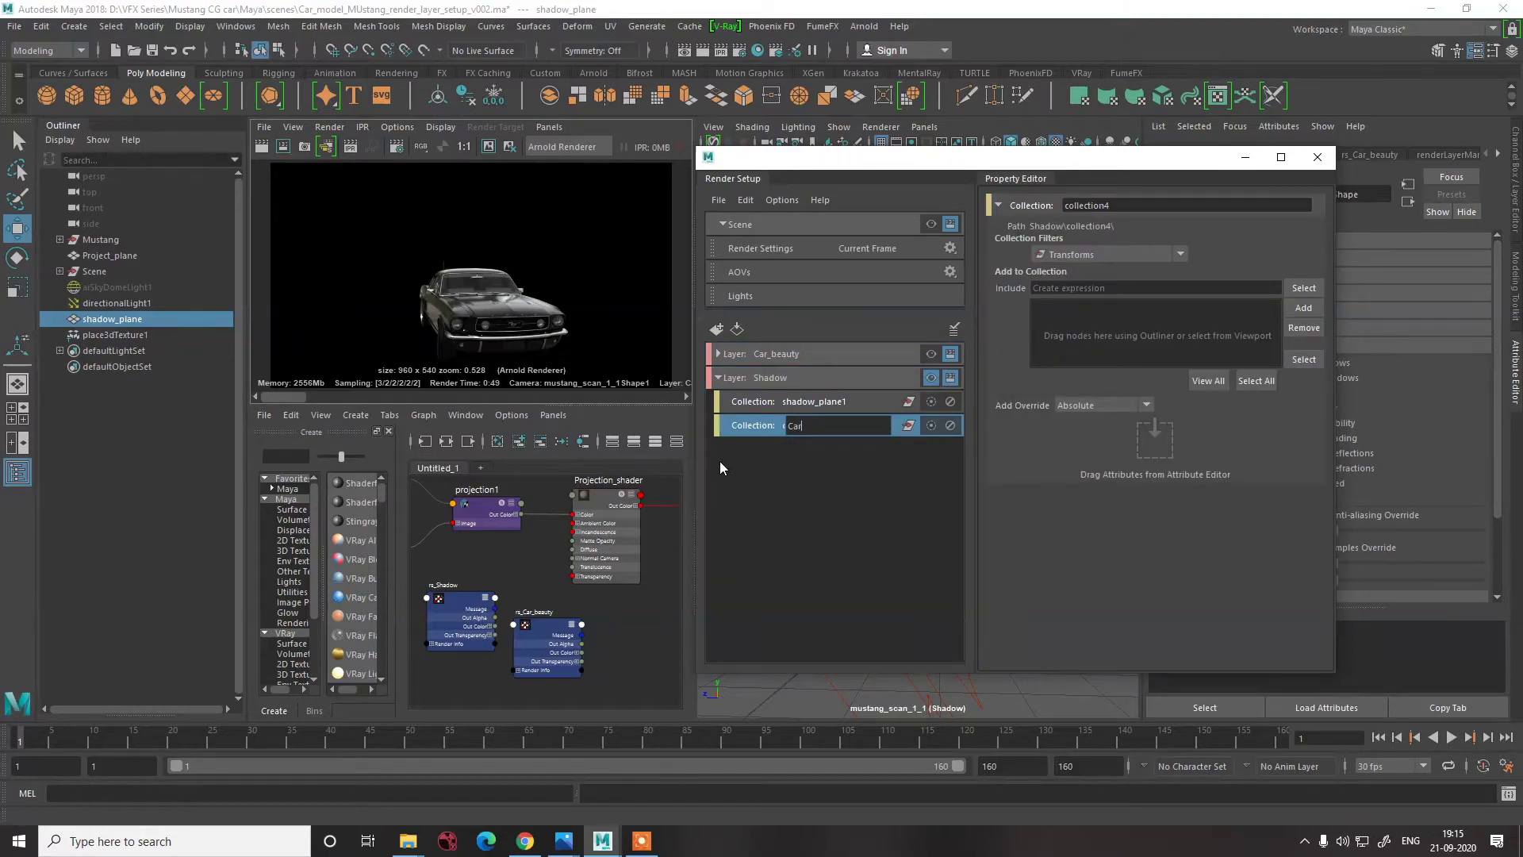
type("_coll")
key("Return")
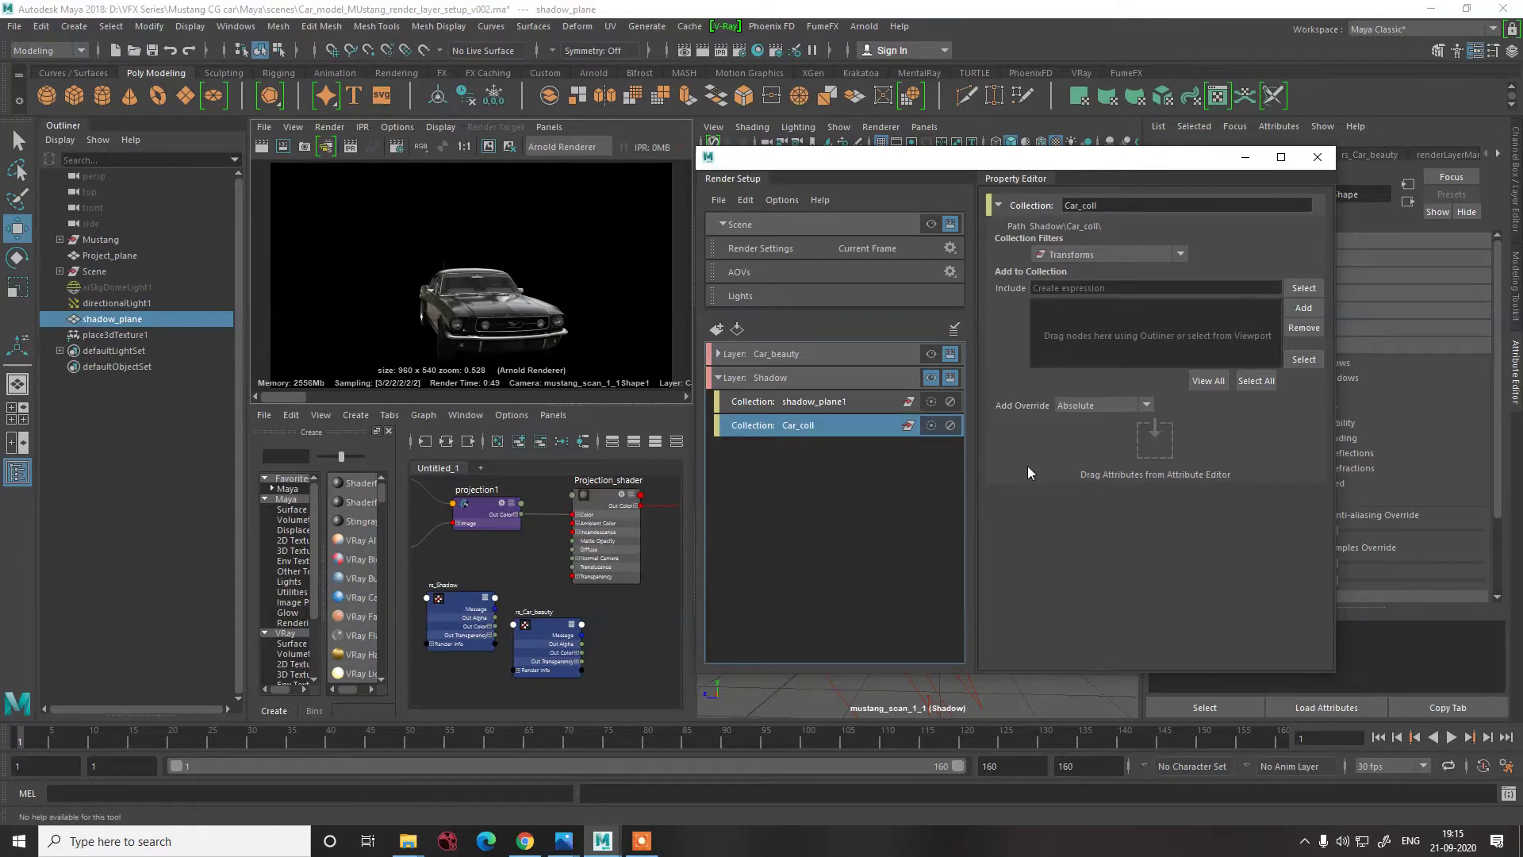
- Add the Mustang group and Project_plane to the Car_coll collection
left_click(98, 239)
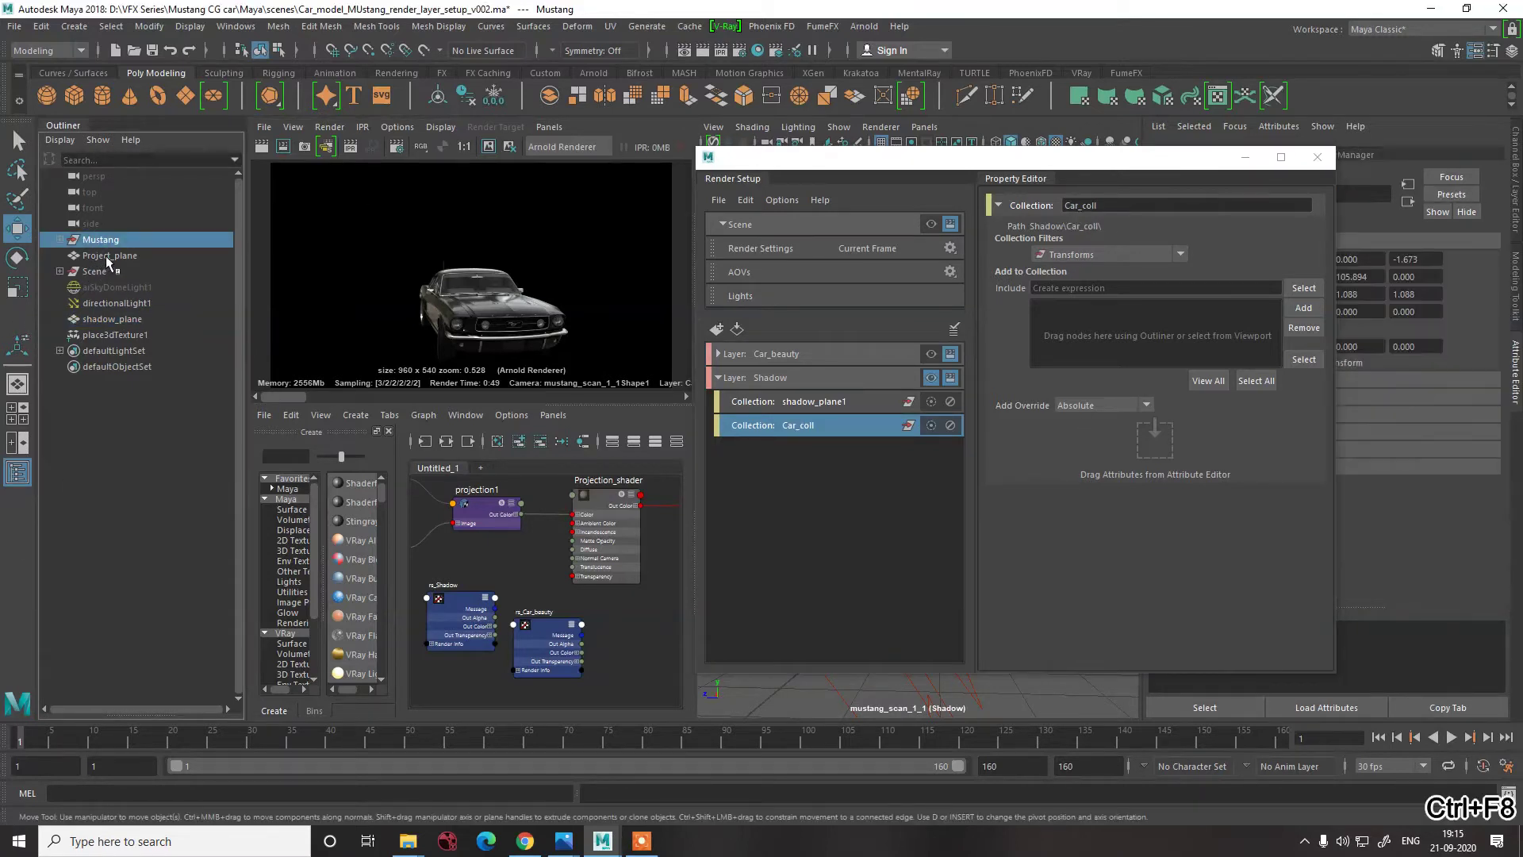
left_click(106, 255, "ctrl")
left_click(1302, 308)
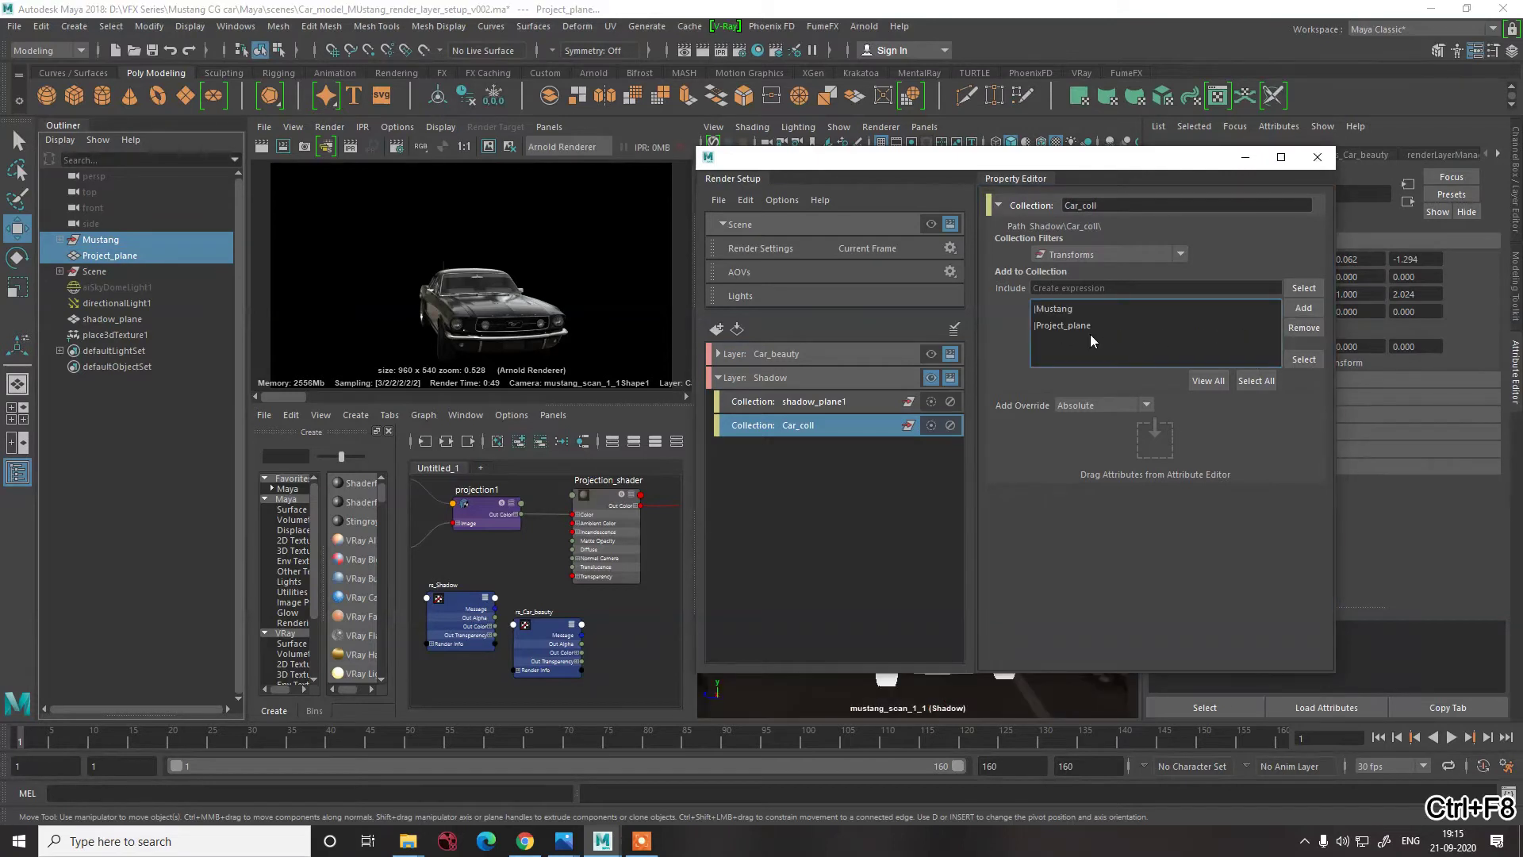
- Add an absolute Primary Visibility override from the tire_04 shape to the Car_coll collection and turn Primary Visibility off
left_click(60, 240)
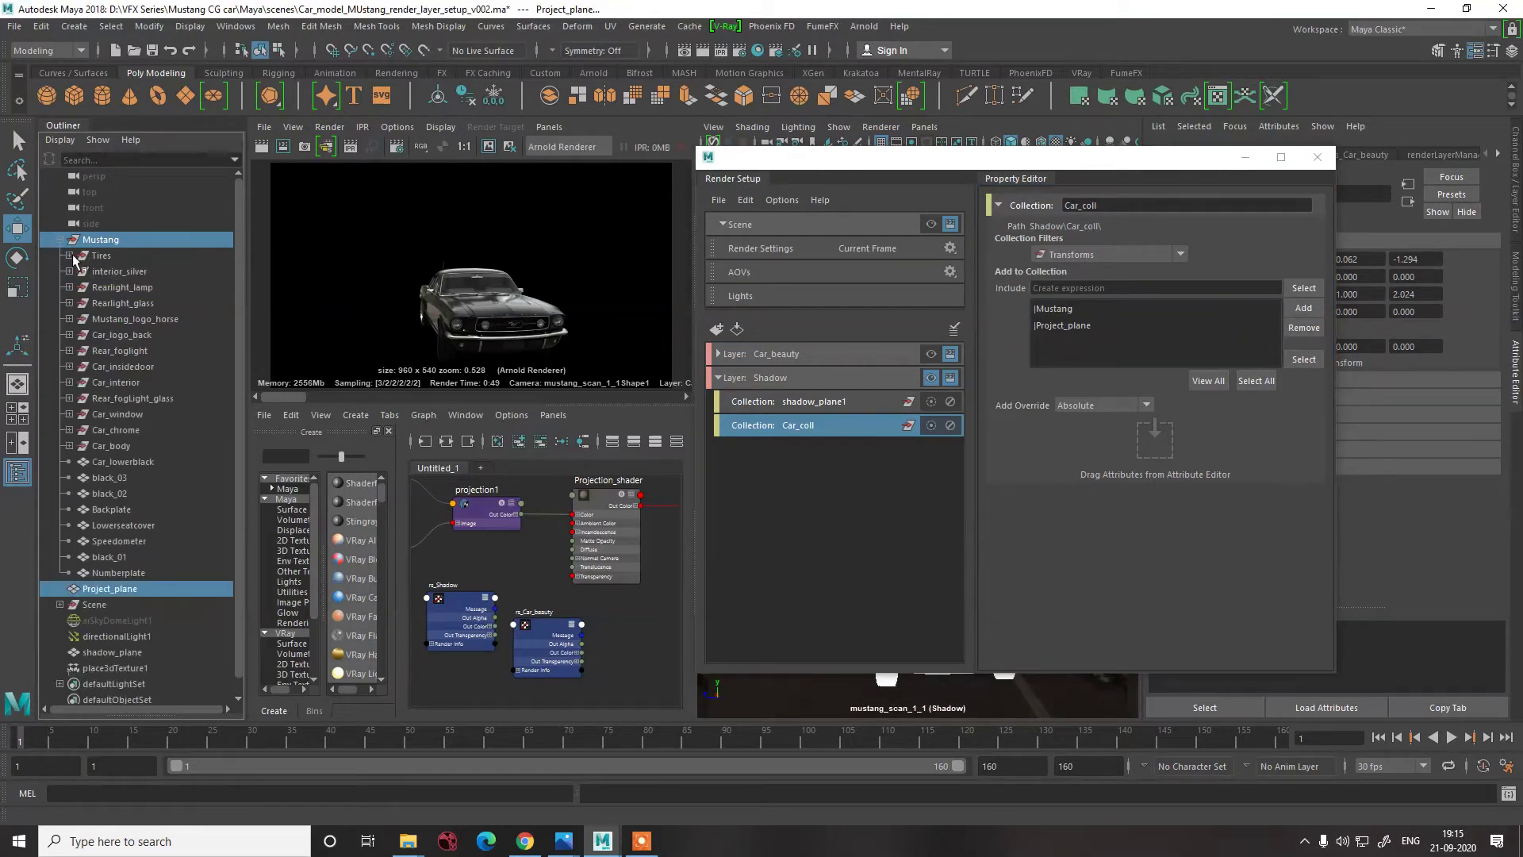
left_click(69, 255)
left_click(115, 271)
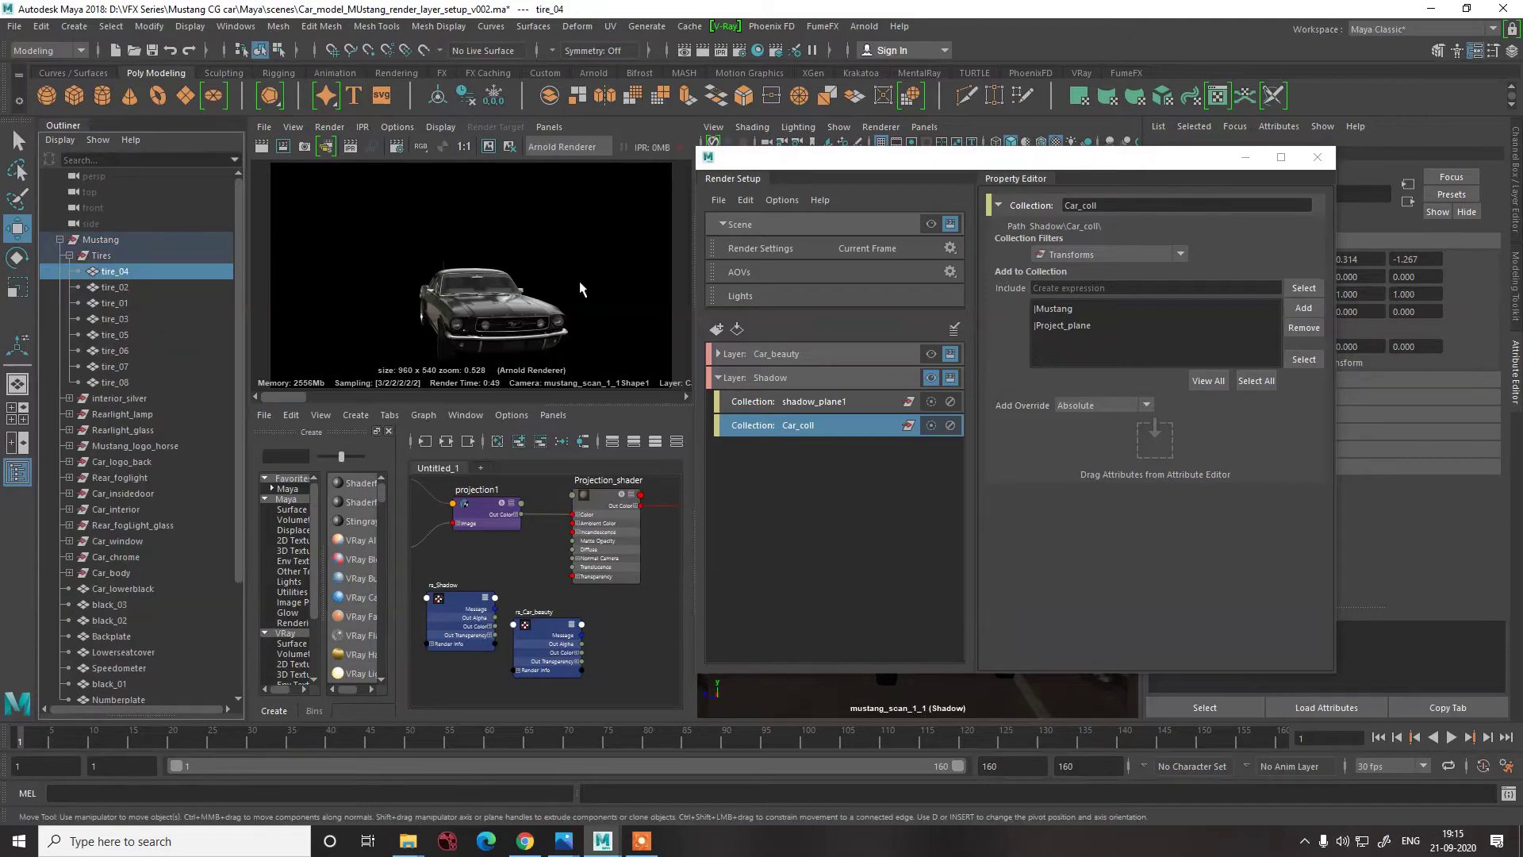
left_click_drag(1186, 157, 913, 151)
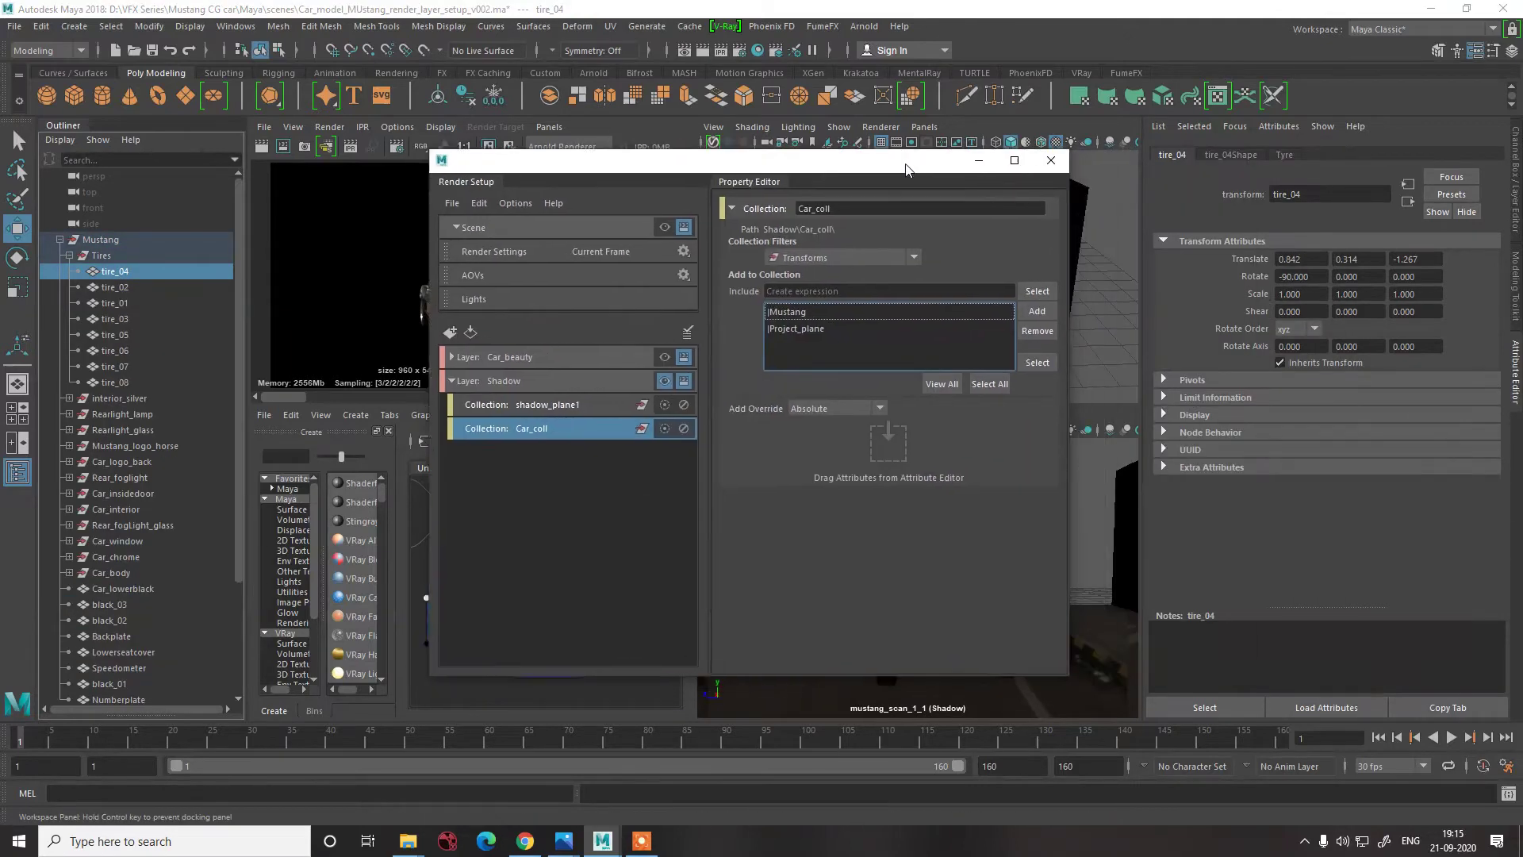
left_click(1243, 185)
left_click(1230, 155)
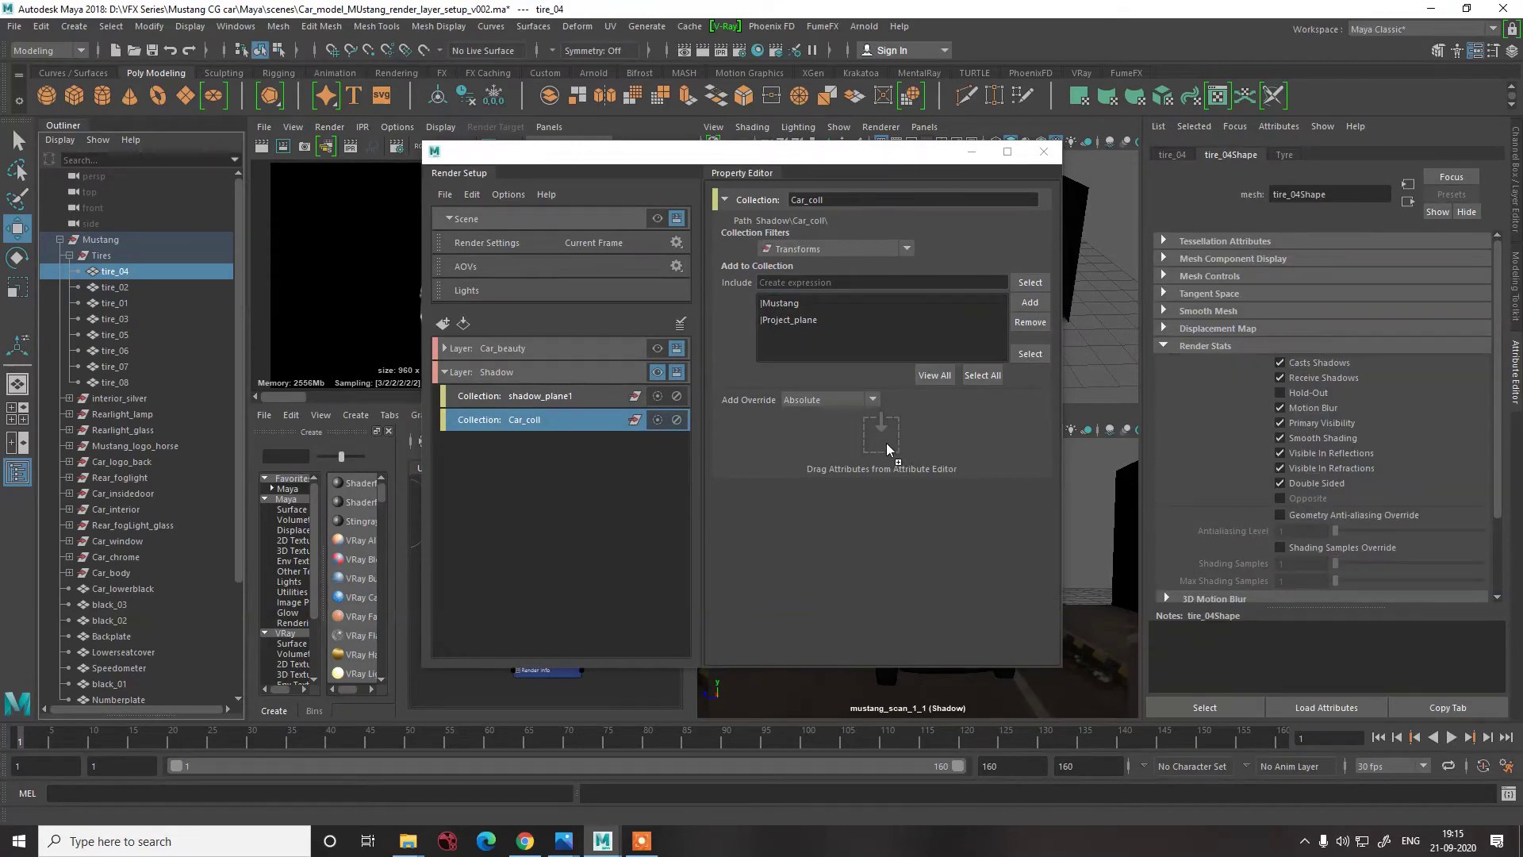
left_click_drag(886, 443, 887, 443)
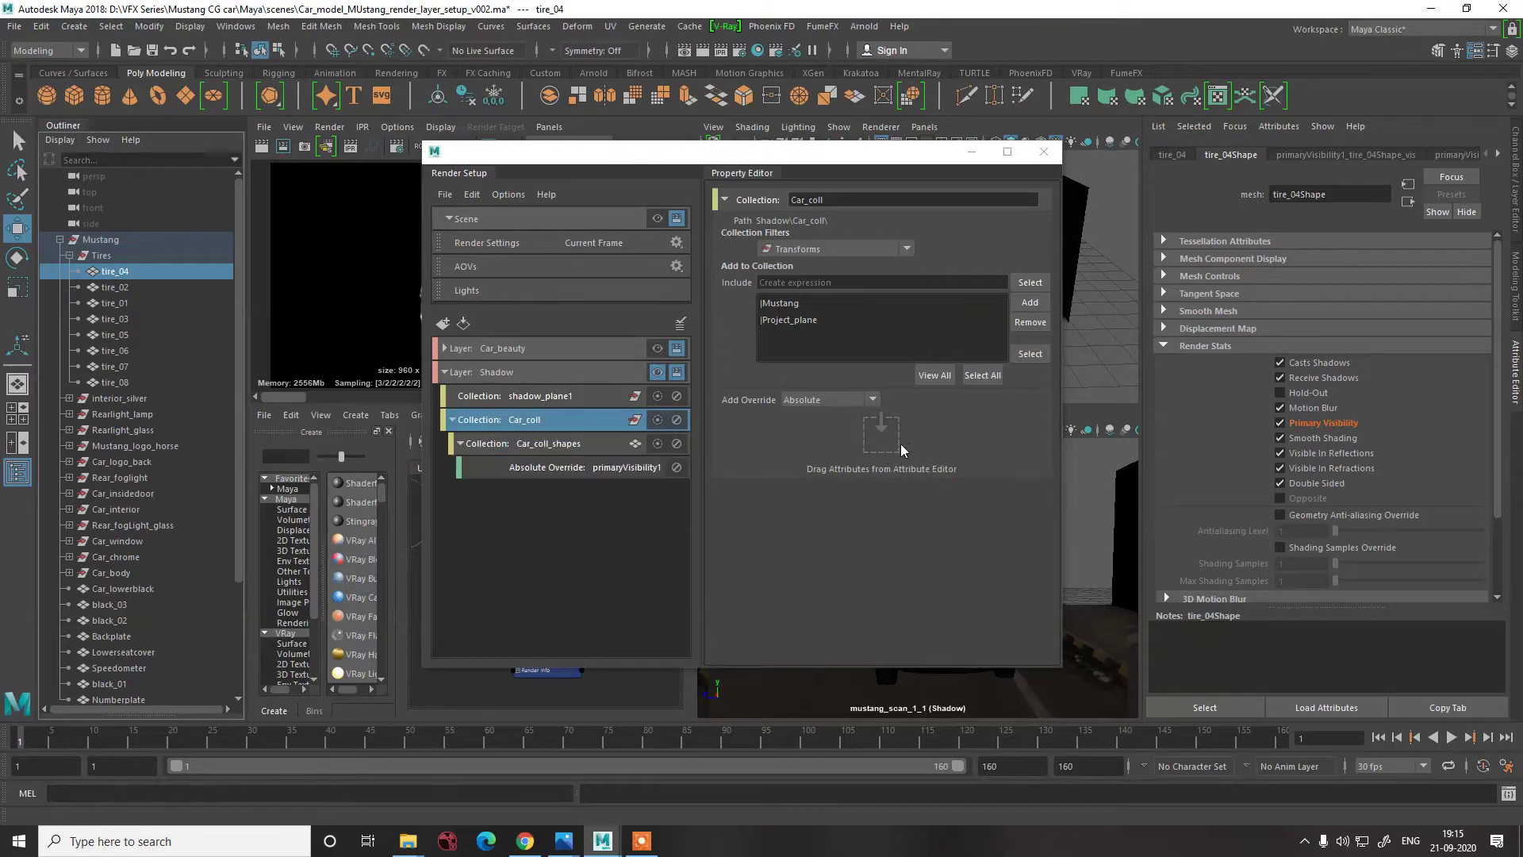
left_click(549, 468)
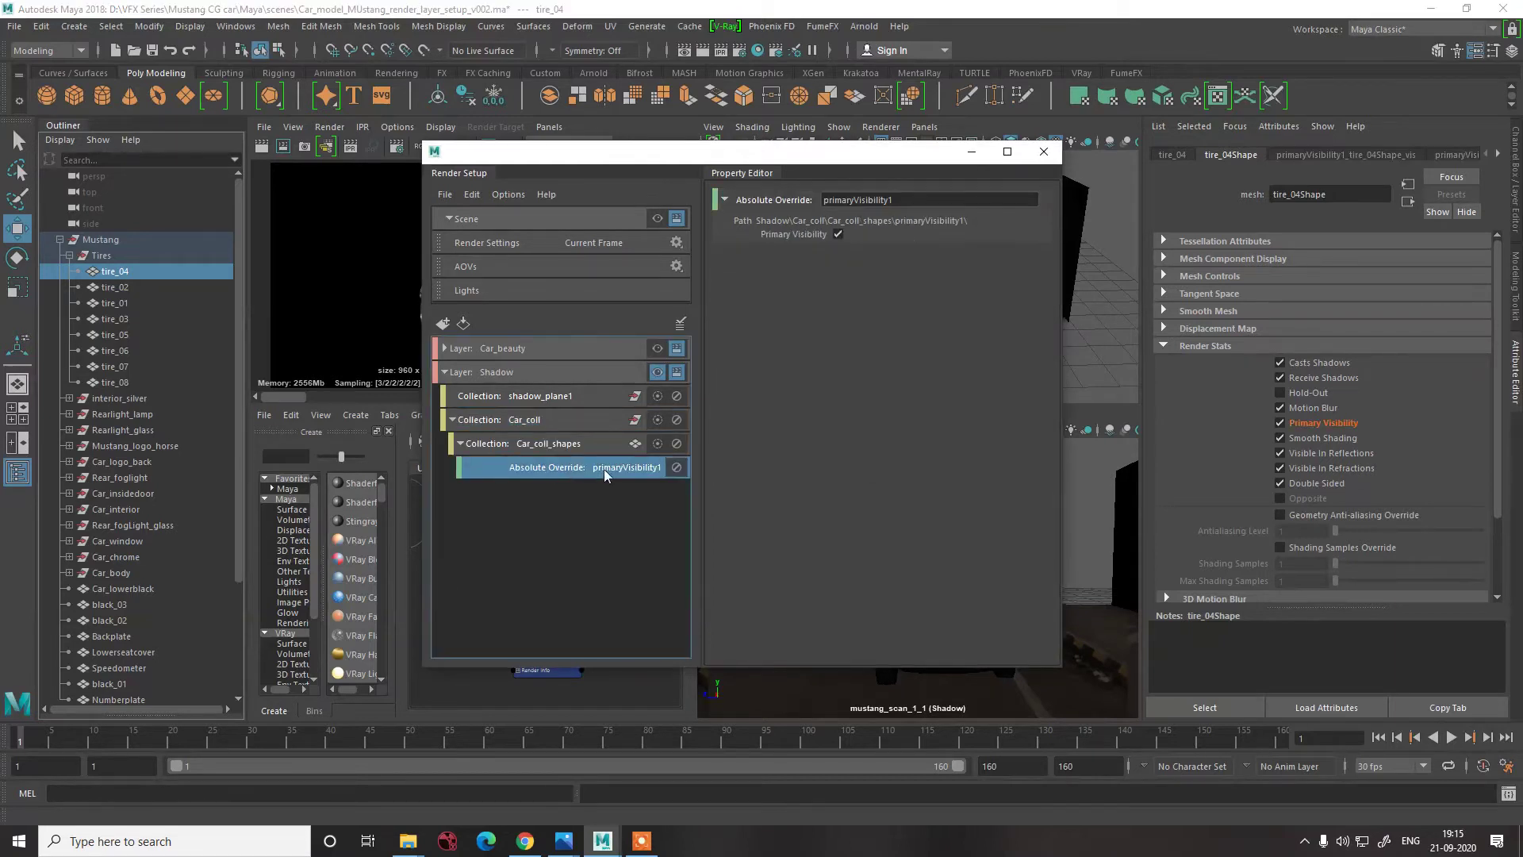
left_click(838, 234)
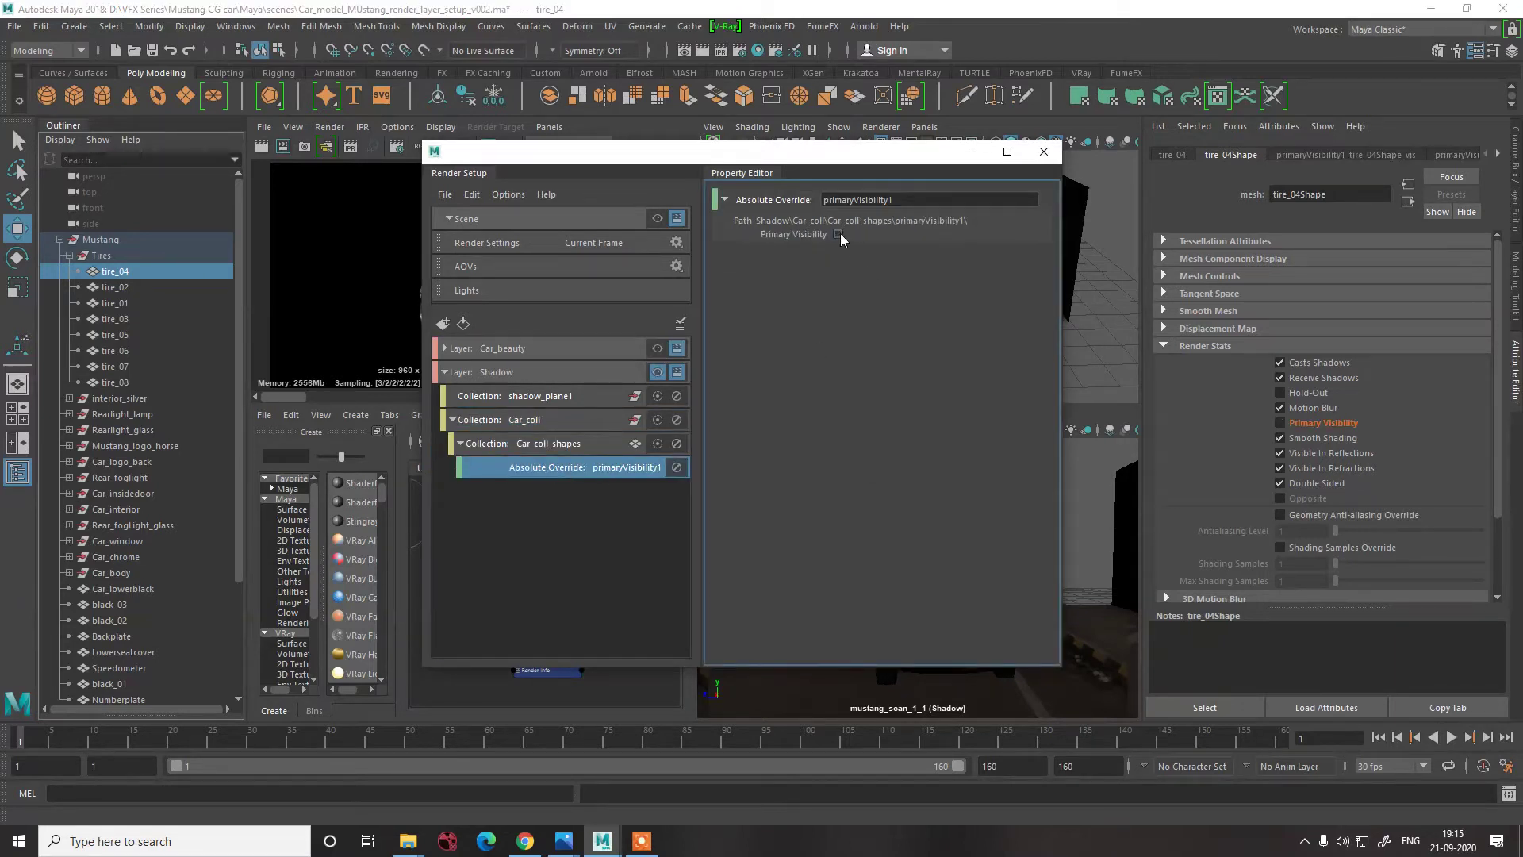
- Render the Shadow layer to check the result, with the Render Setup window minimized during the render
left_click(973, 152)
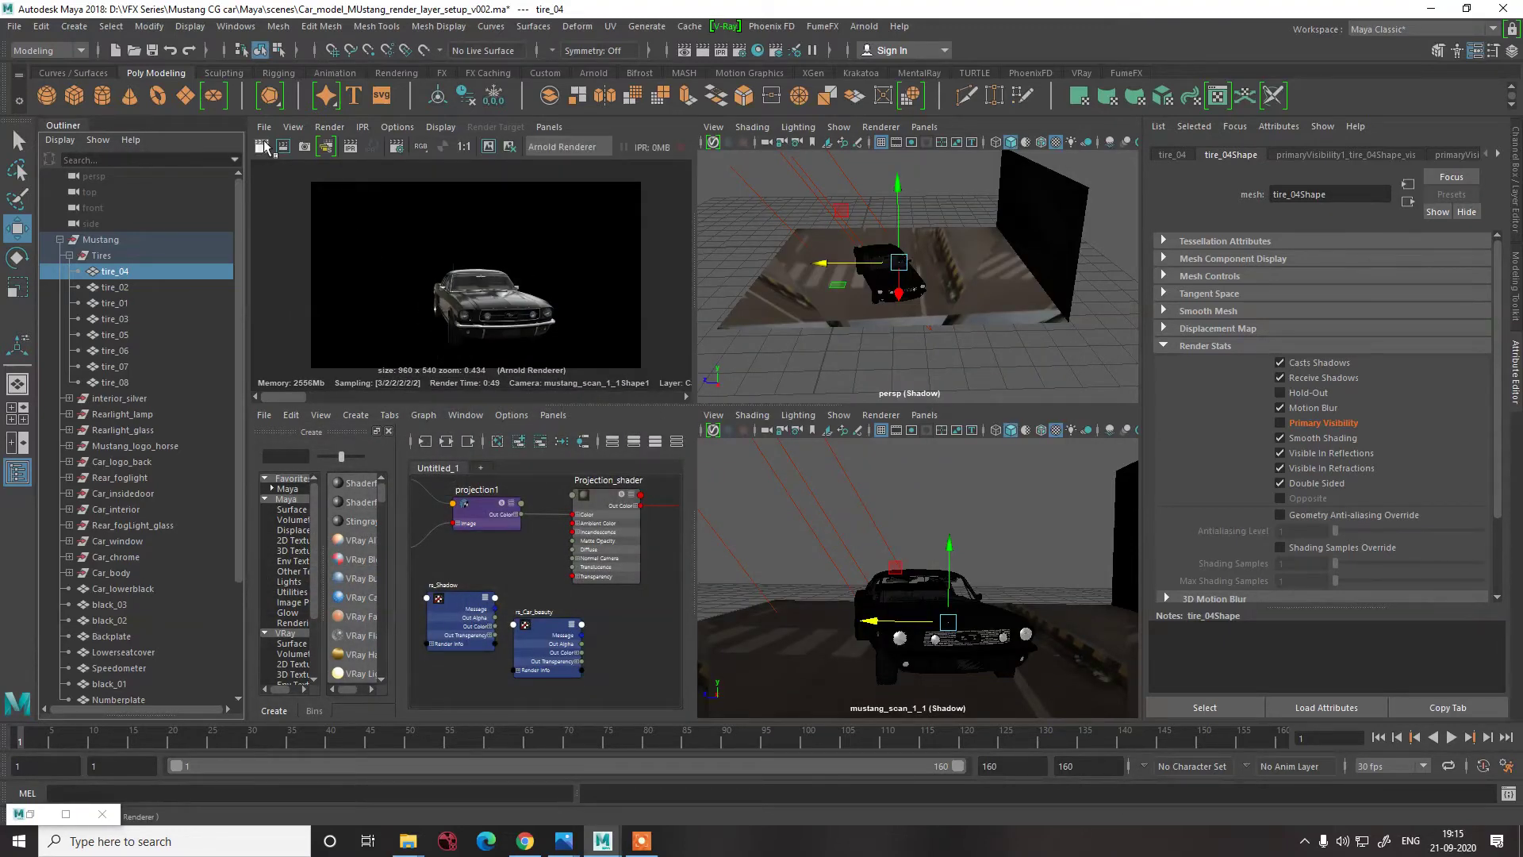
left_click(264, 146)
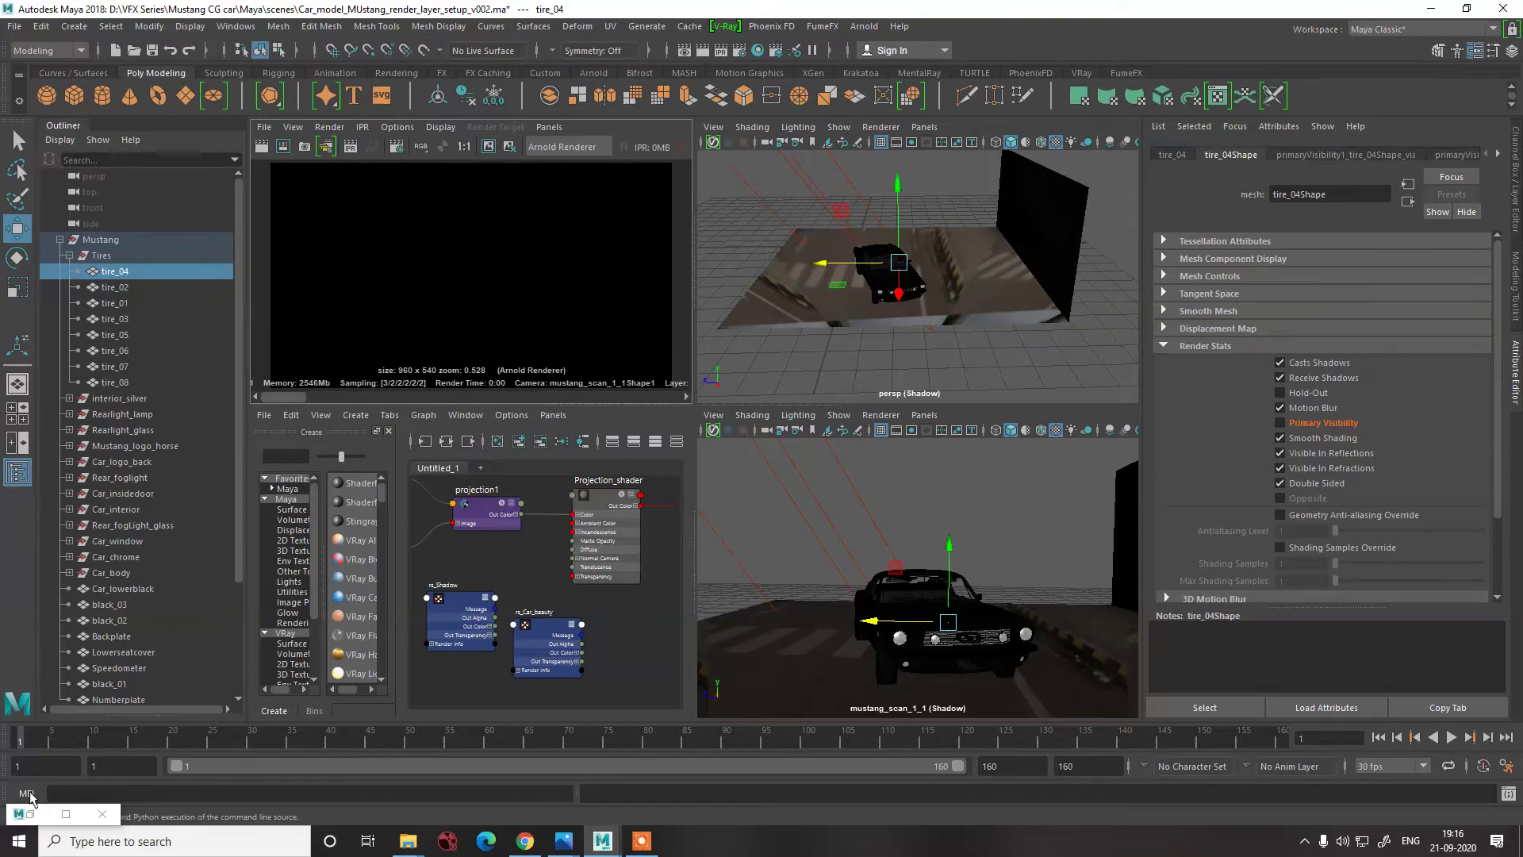
left_click(66, 813)
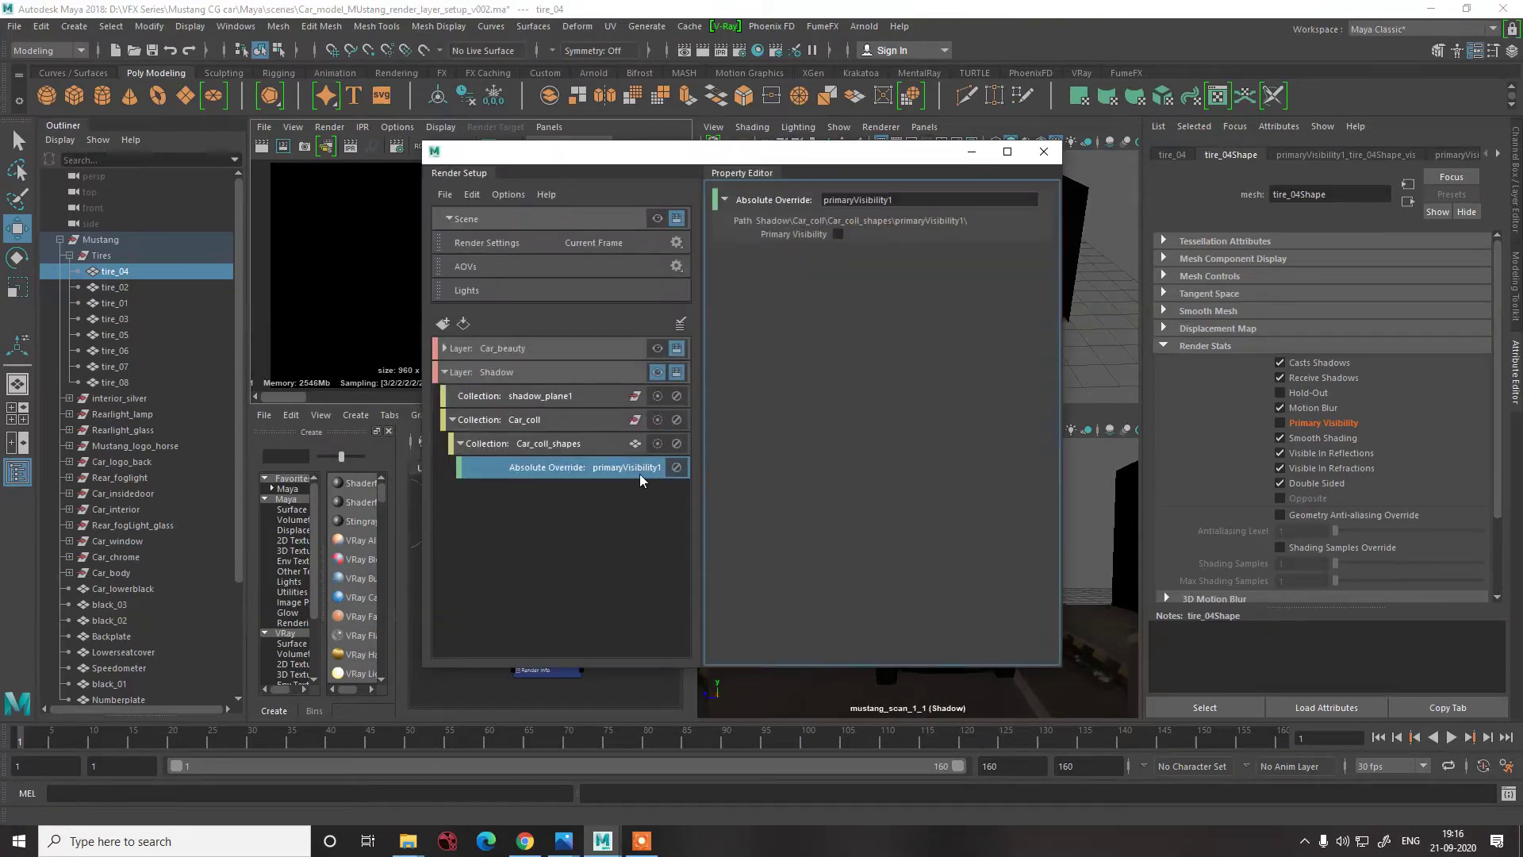
- Add shadow_plane to the shadow_plane1 collection of the Shadow layer
left_click(530, 400)
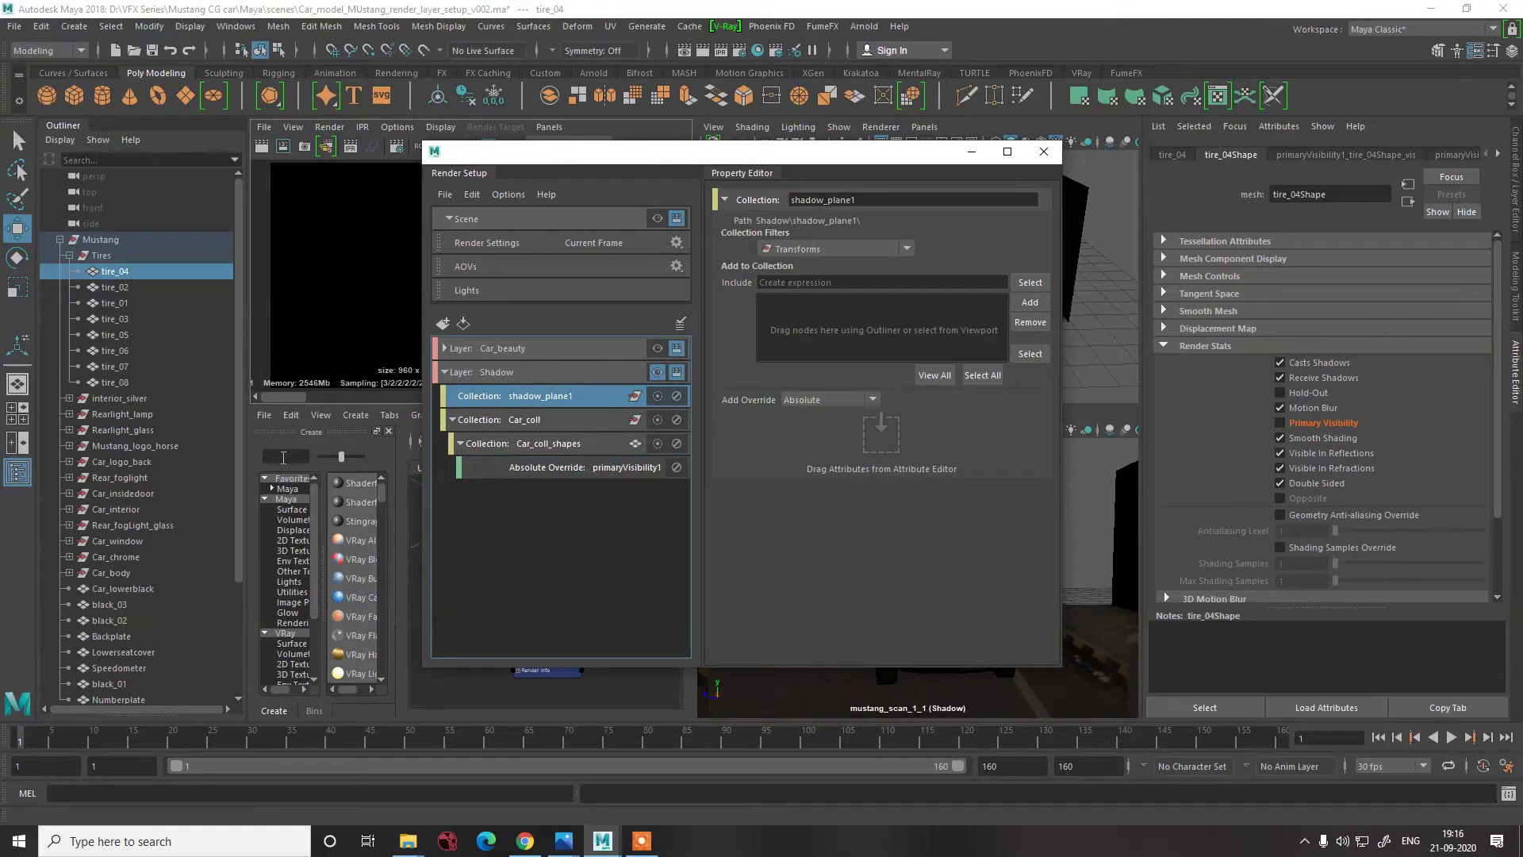
left_click(60, 239)
left_click(111, 319)
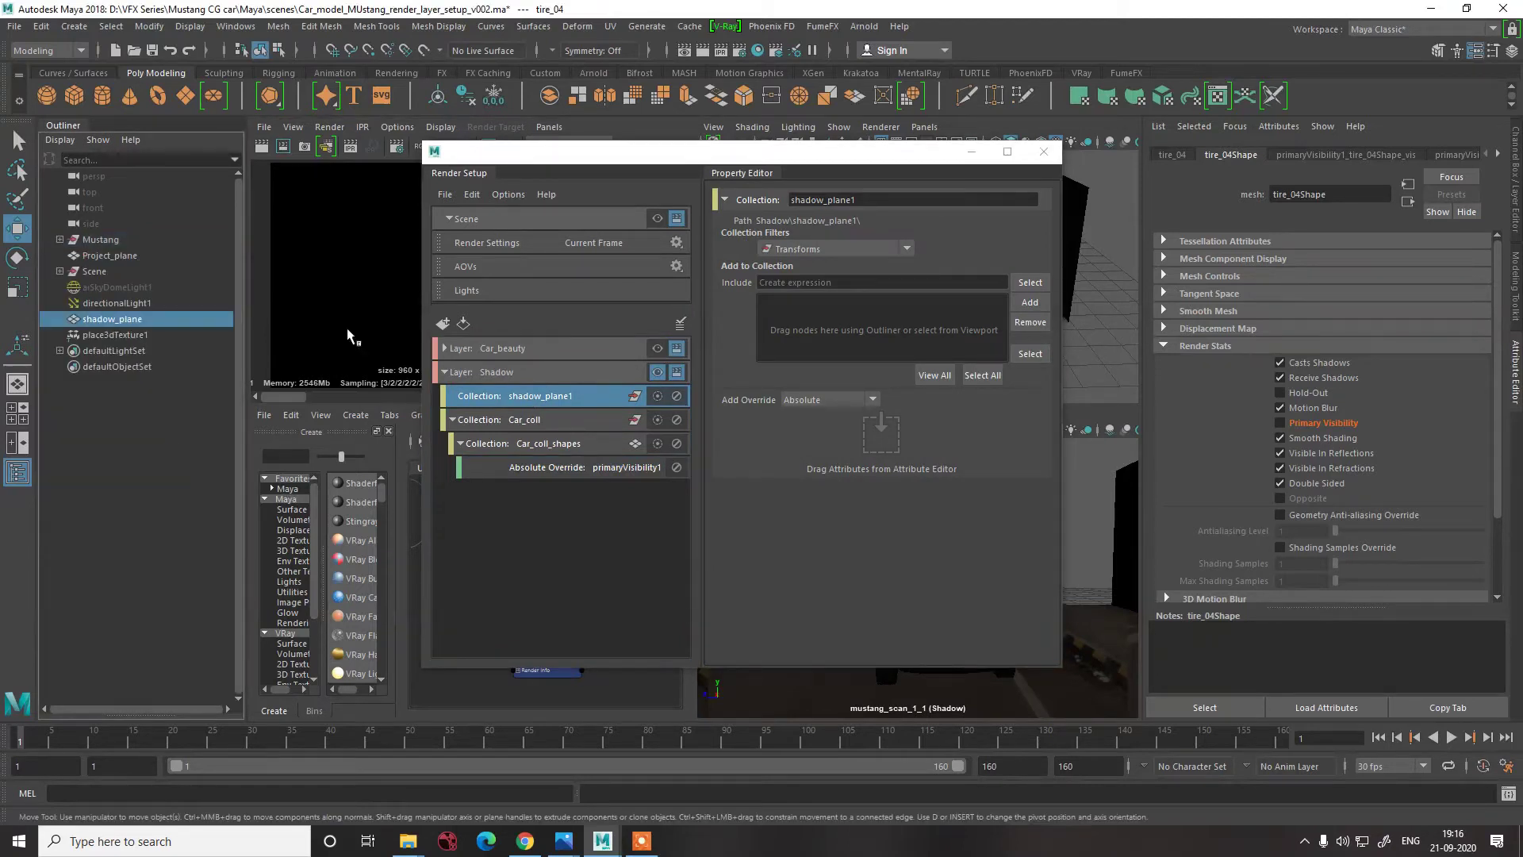
left_click(1029, 303)
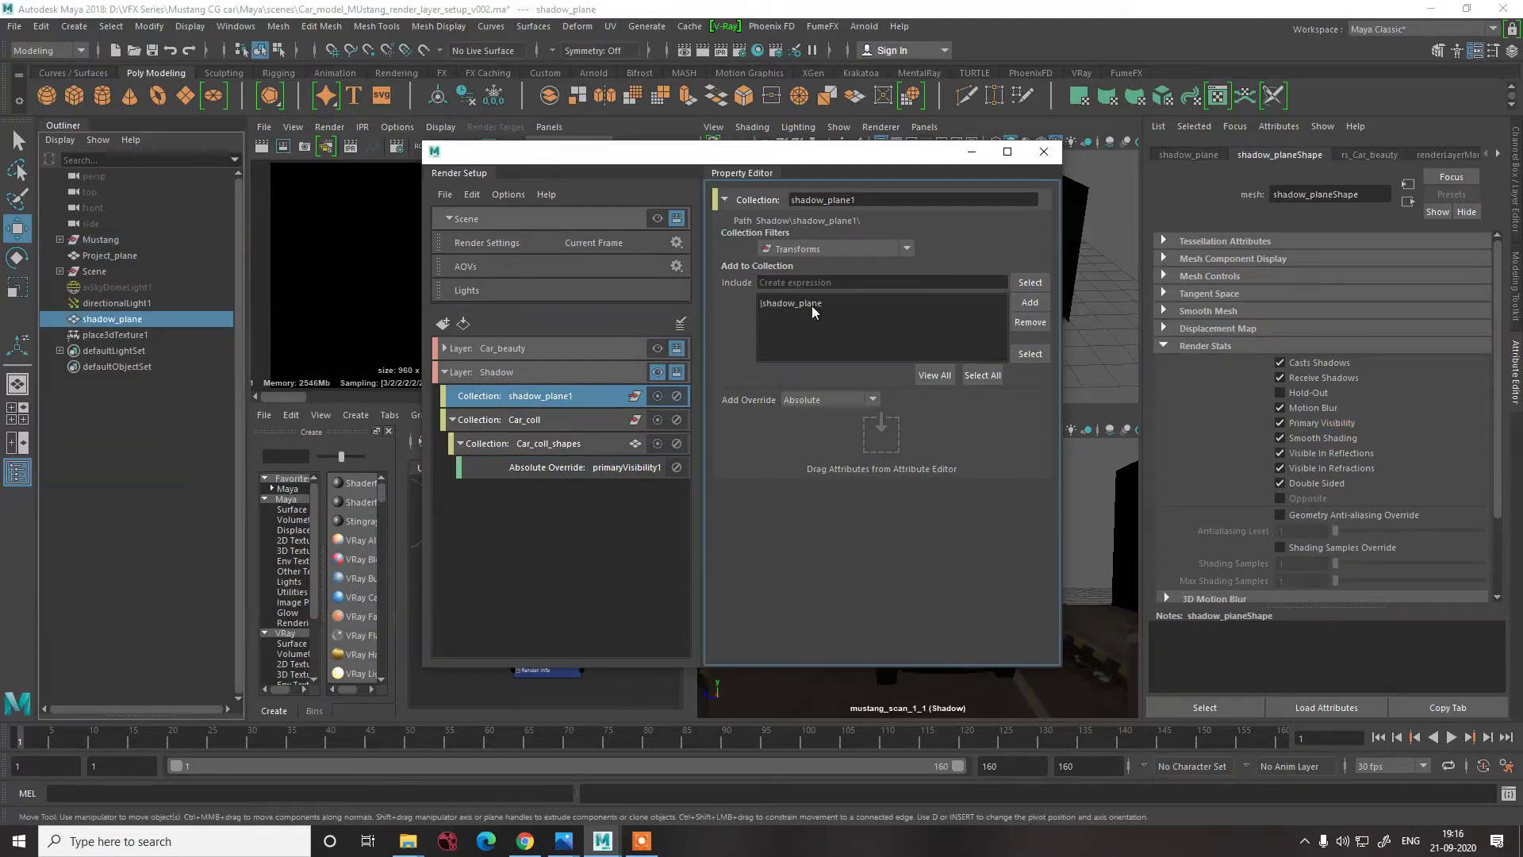
- Render the Shadow layer with Render Setup minimized and inspect the result in the alpha channel
left_click(972, 153)
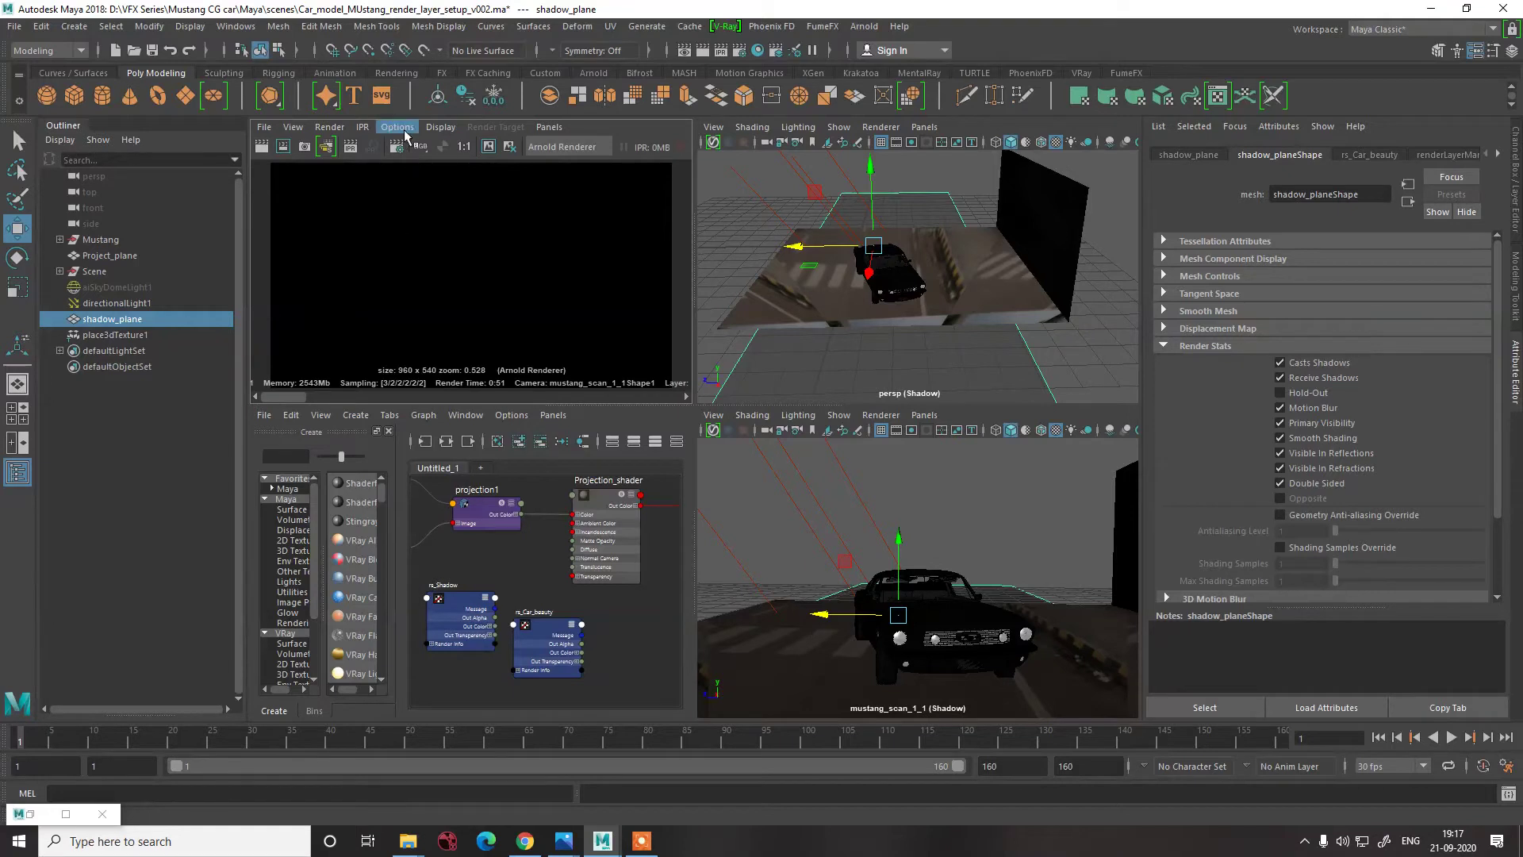
left_click(442, 150)
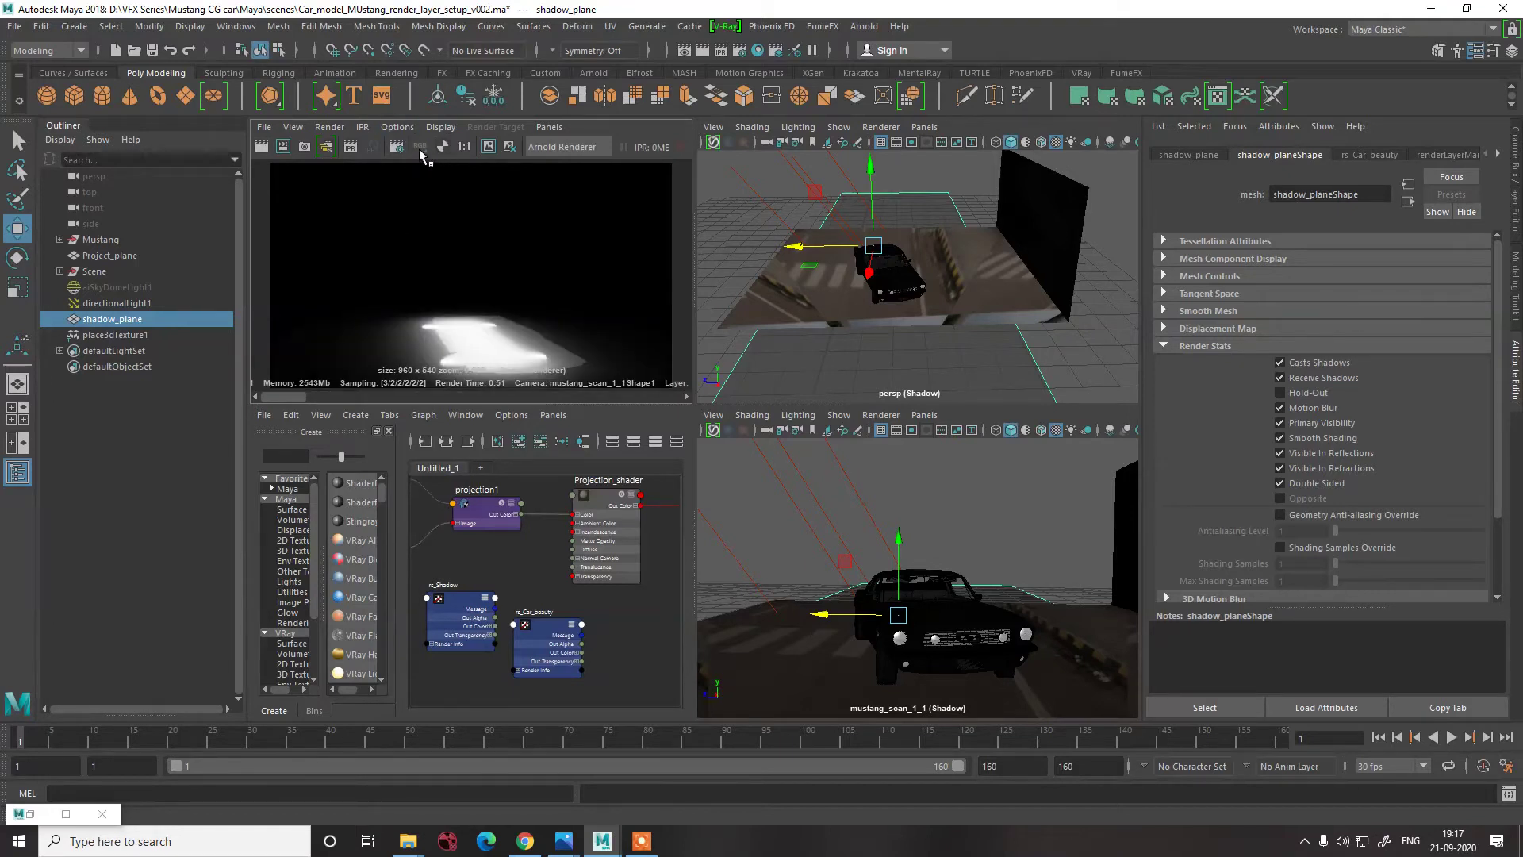
mouse_move(292, 396)
left_mouse_down()
mouse_move(341, 396)
mouse_move(276, 400)
mouse_move(393, 408)
mouse_move(273, 411)
left_mouse_up()
left_click(421, 147)
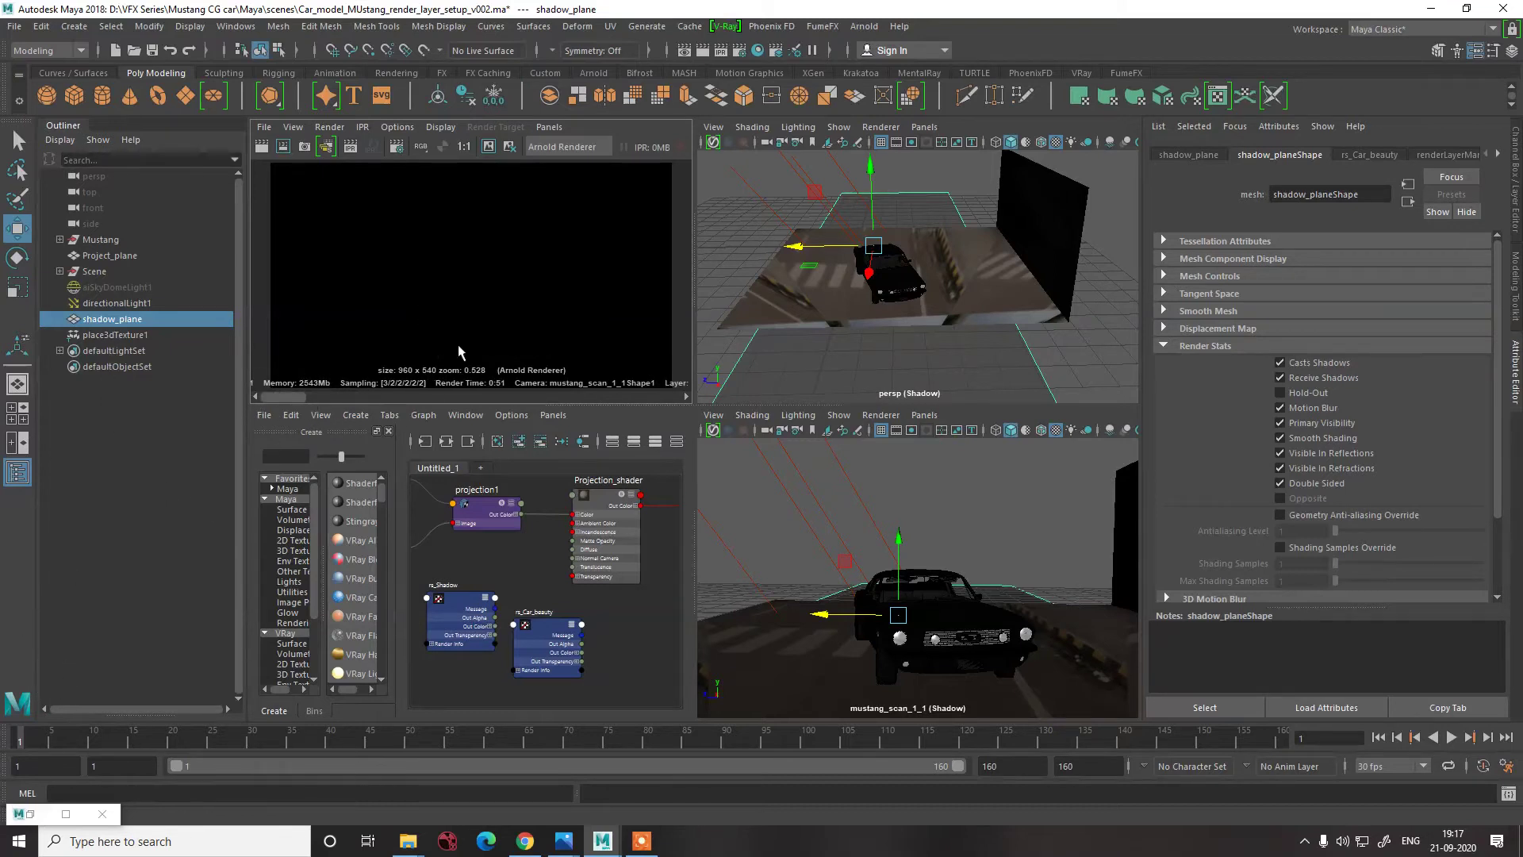
- Make Car_beauty the visible layer, render it and inspect the result in the alpha channel
left_click(30, 815)
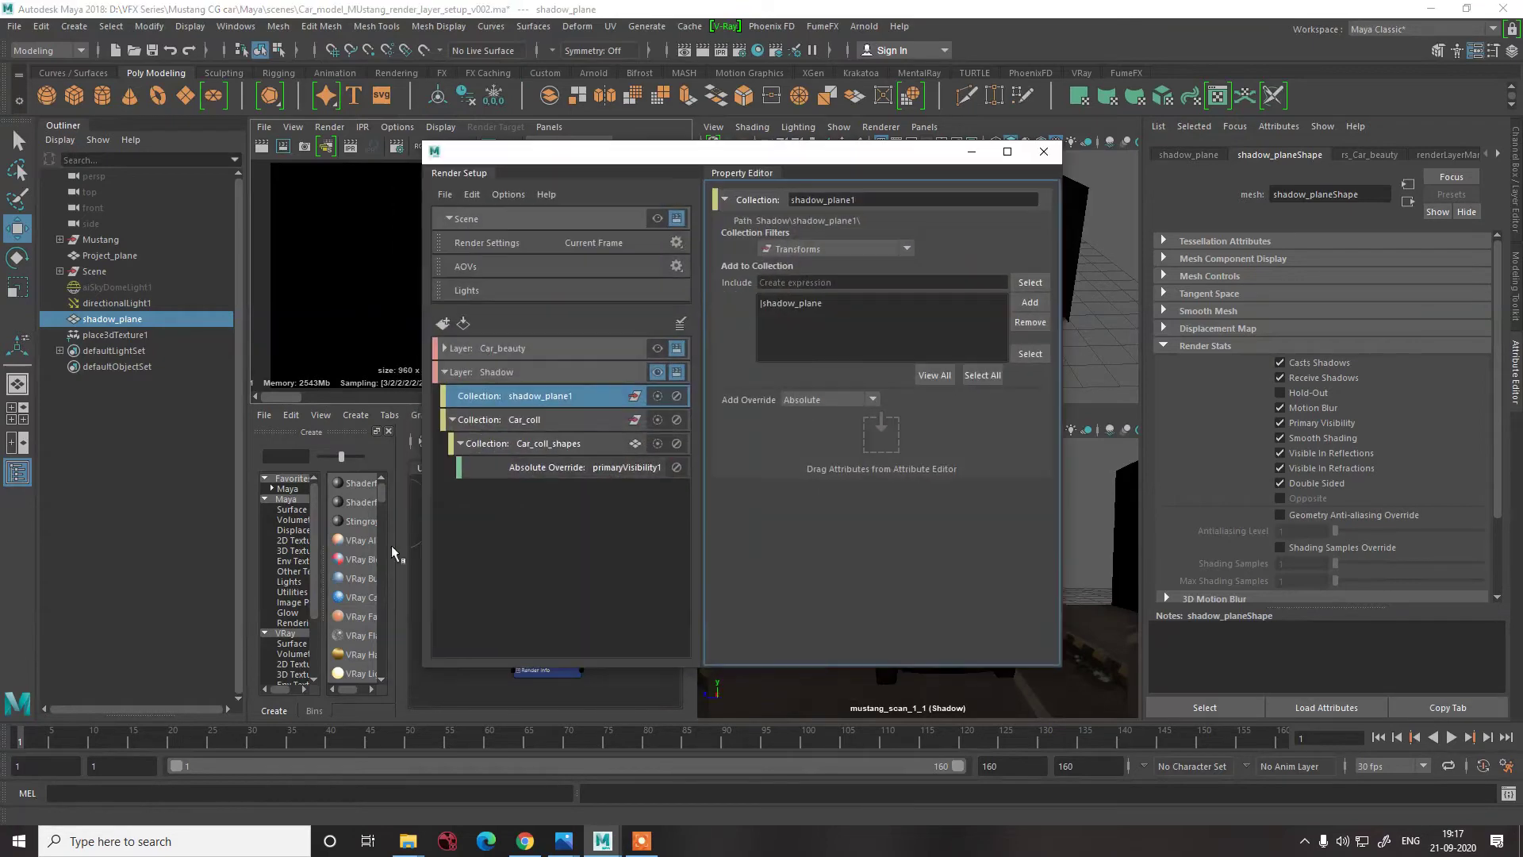
left_click(502, 352)
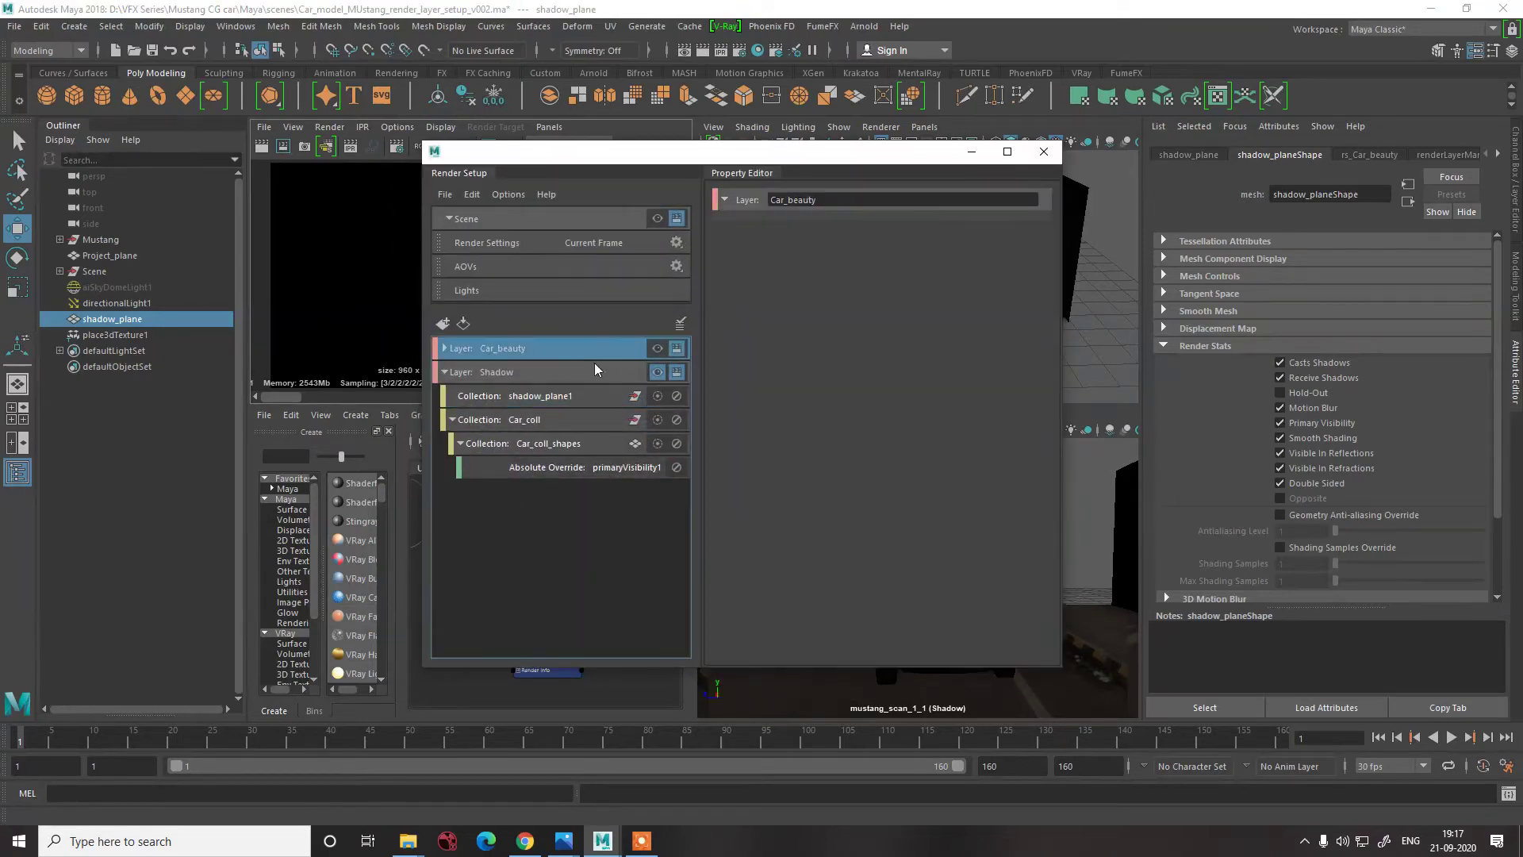
left_click(658, 348)
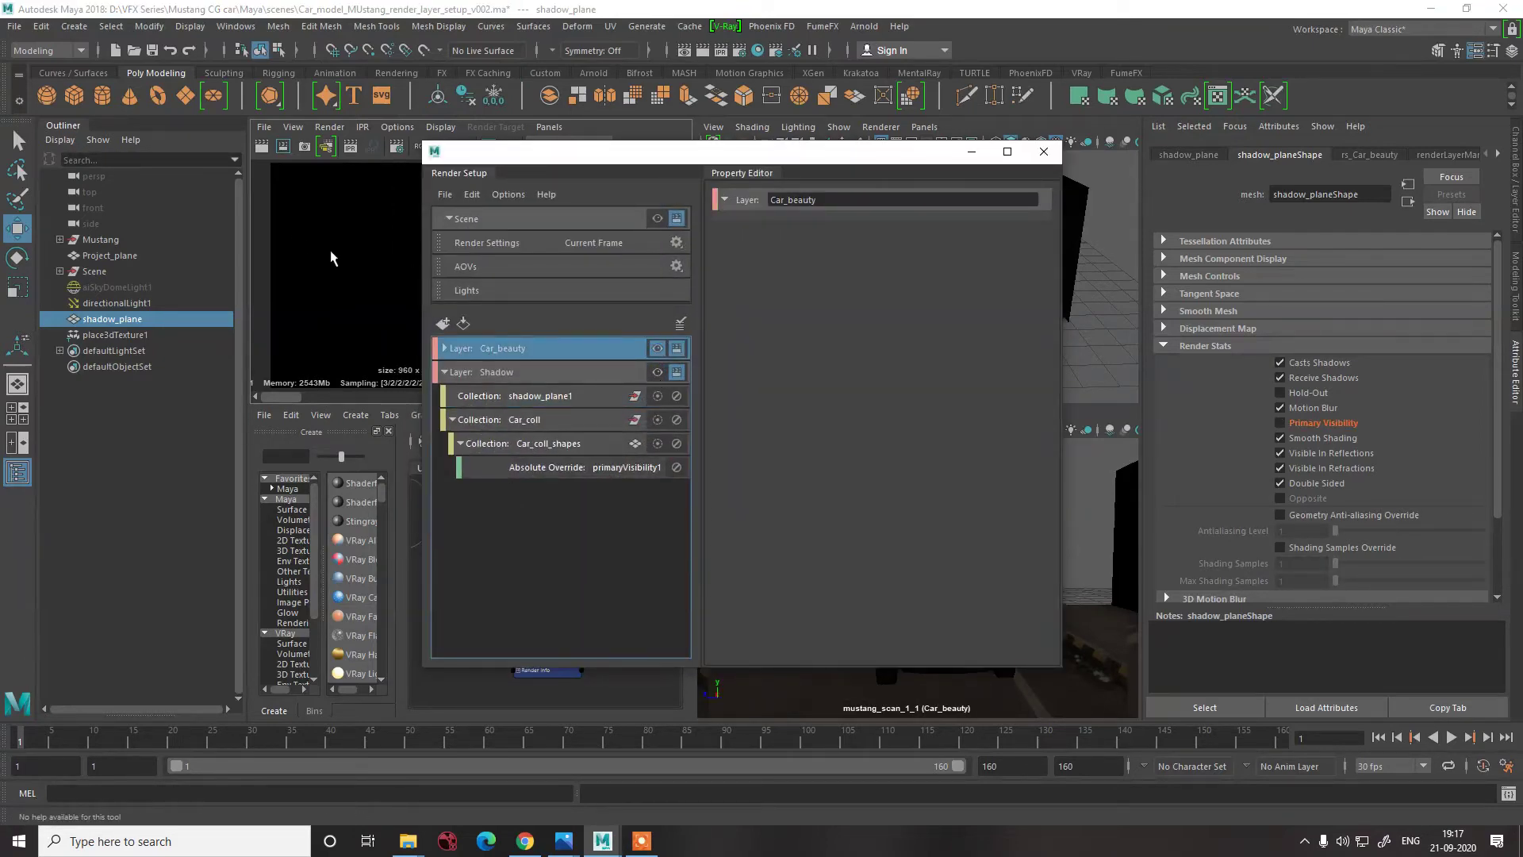
left_click(295, 258)
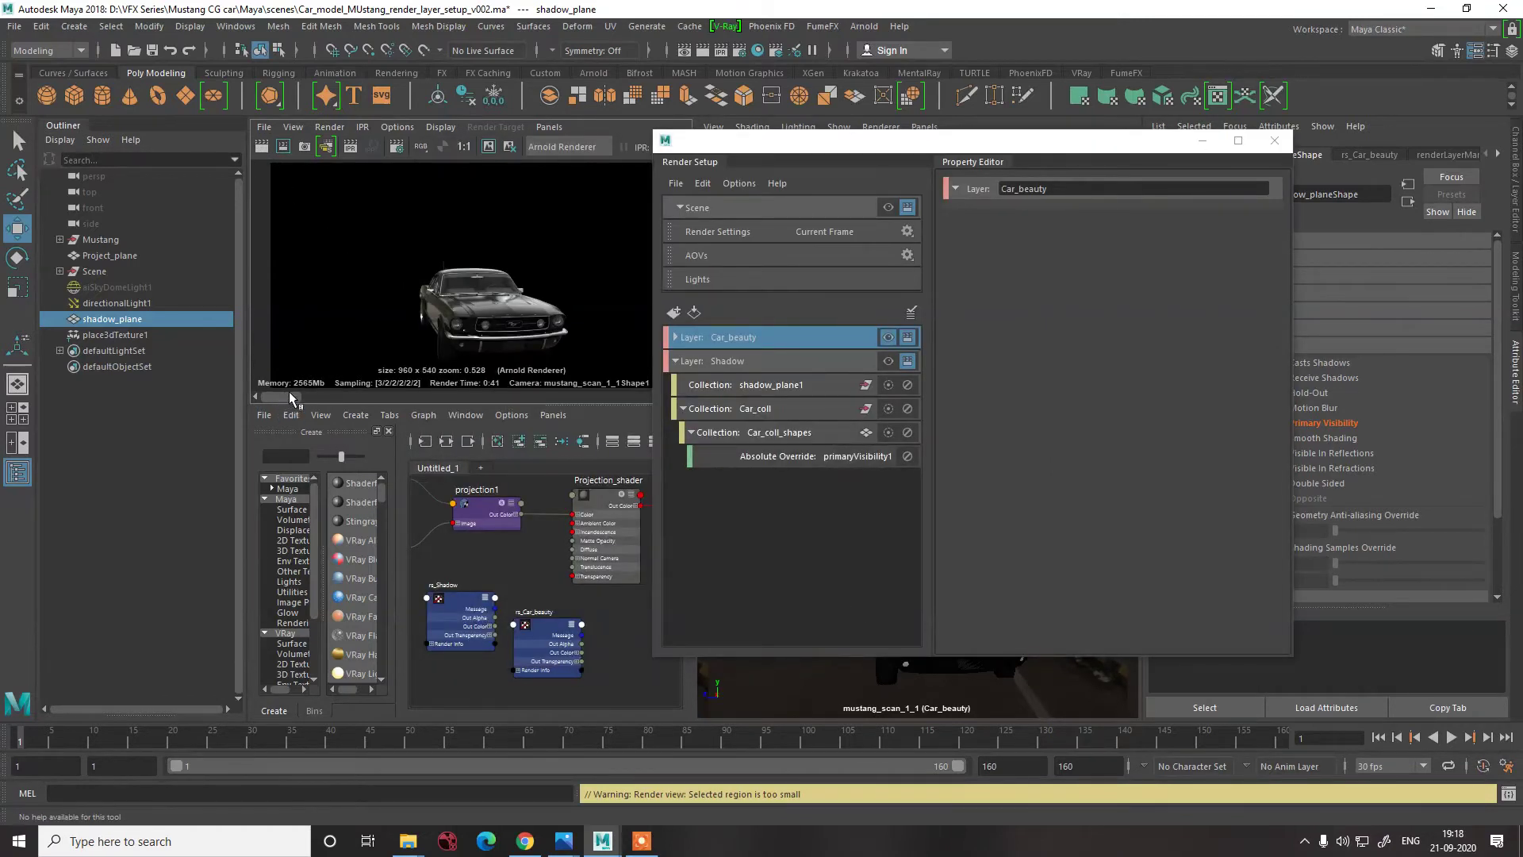
mouse_move(294, 391)
left_mouse_down()
mouse_move(364, 390)
mouse_move(268, 397)
left_mouse_up()
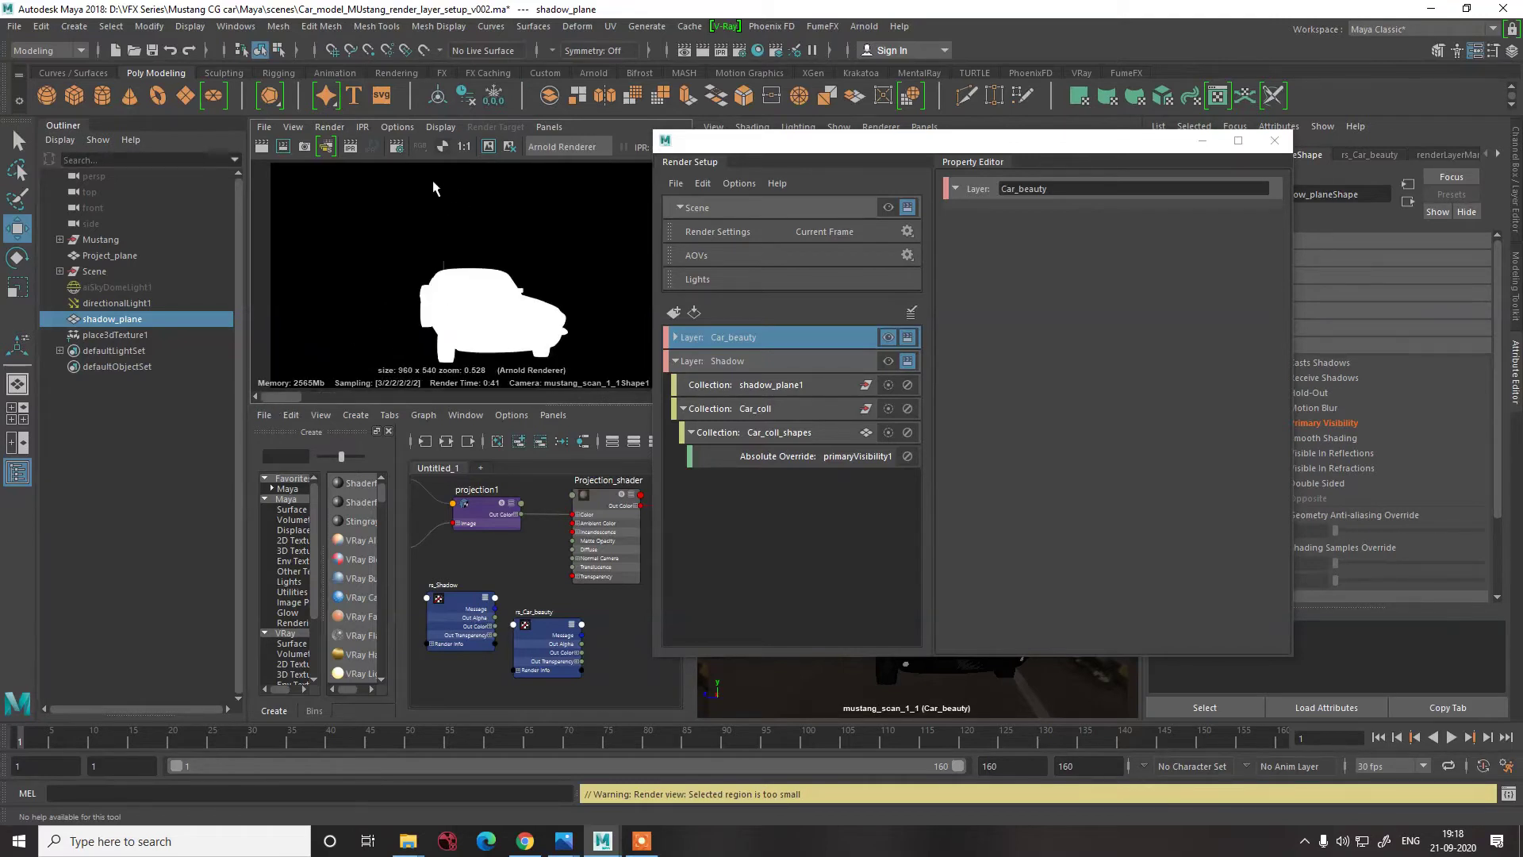
left_click(419, 148)
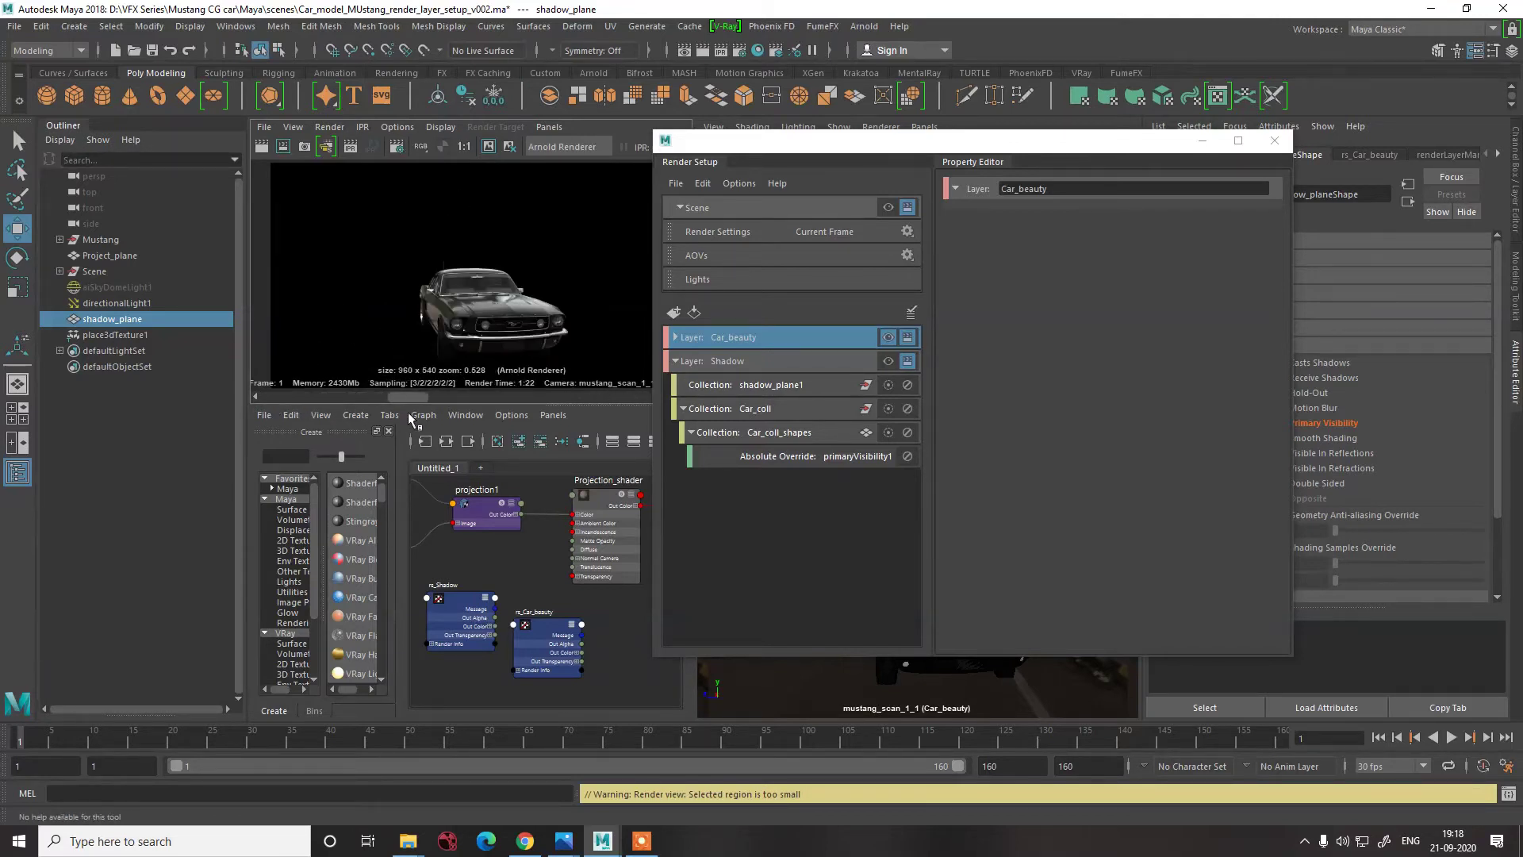
- Collapse the Shadow layer and create a new render layer named AO
left_click(673, 361)
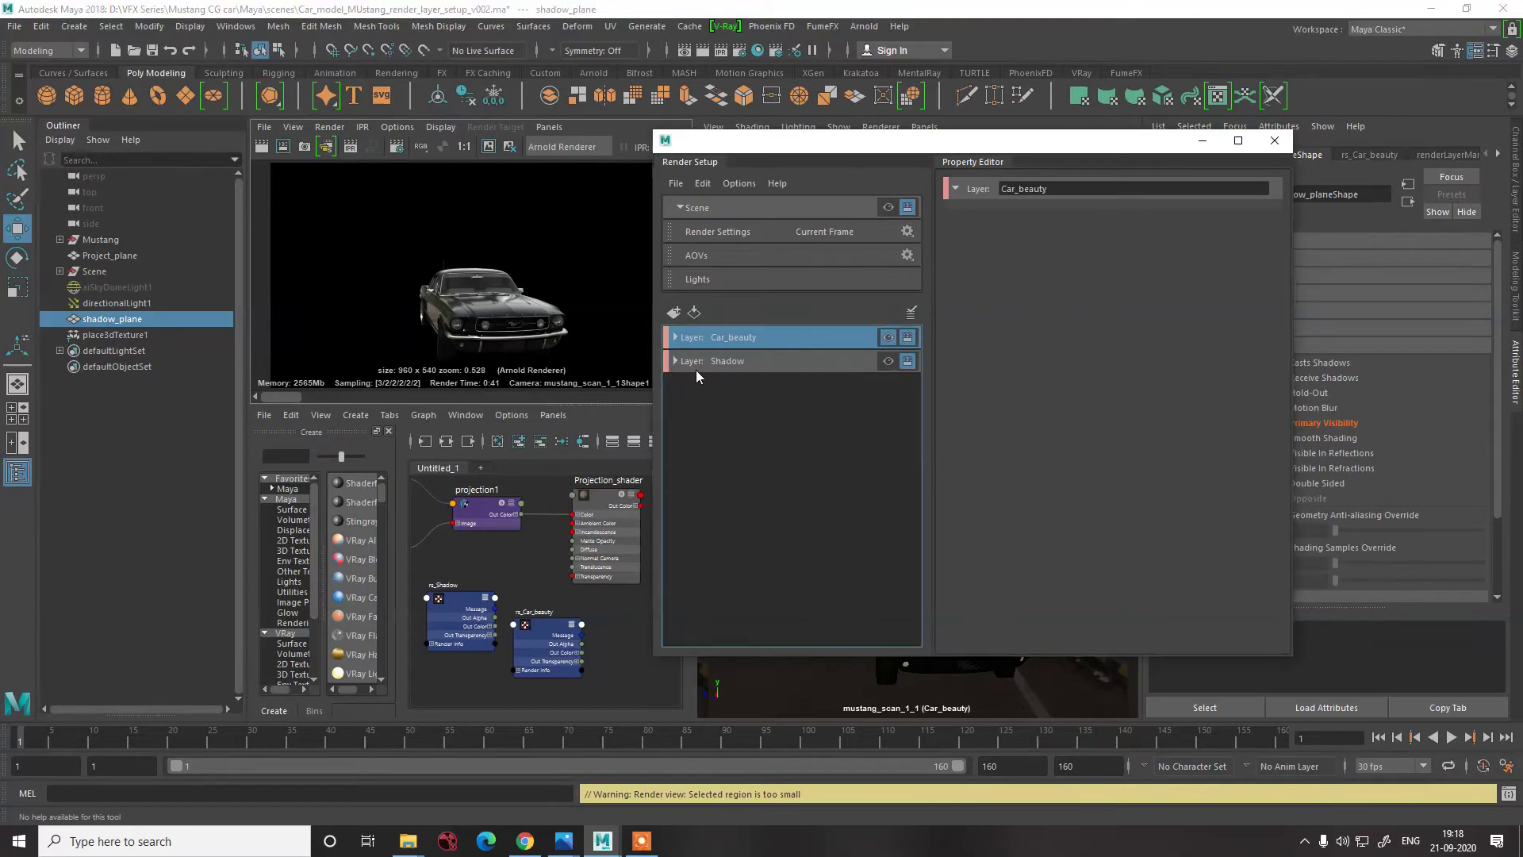
left_click(727, 367)
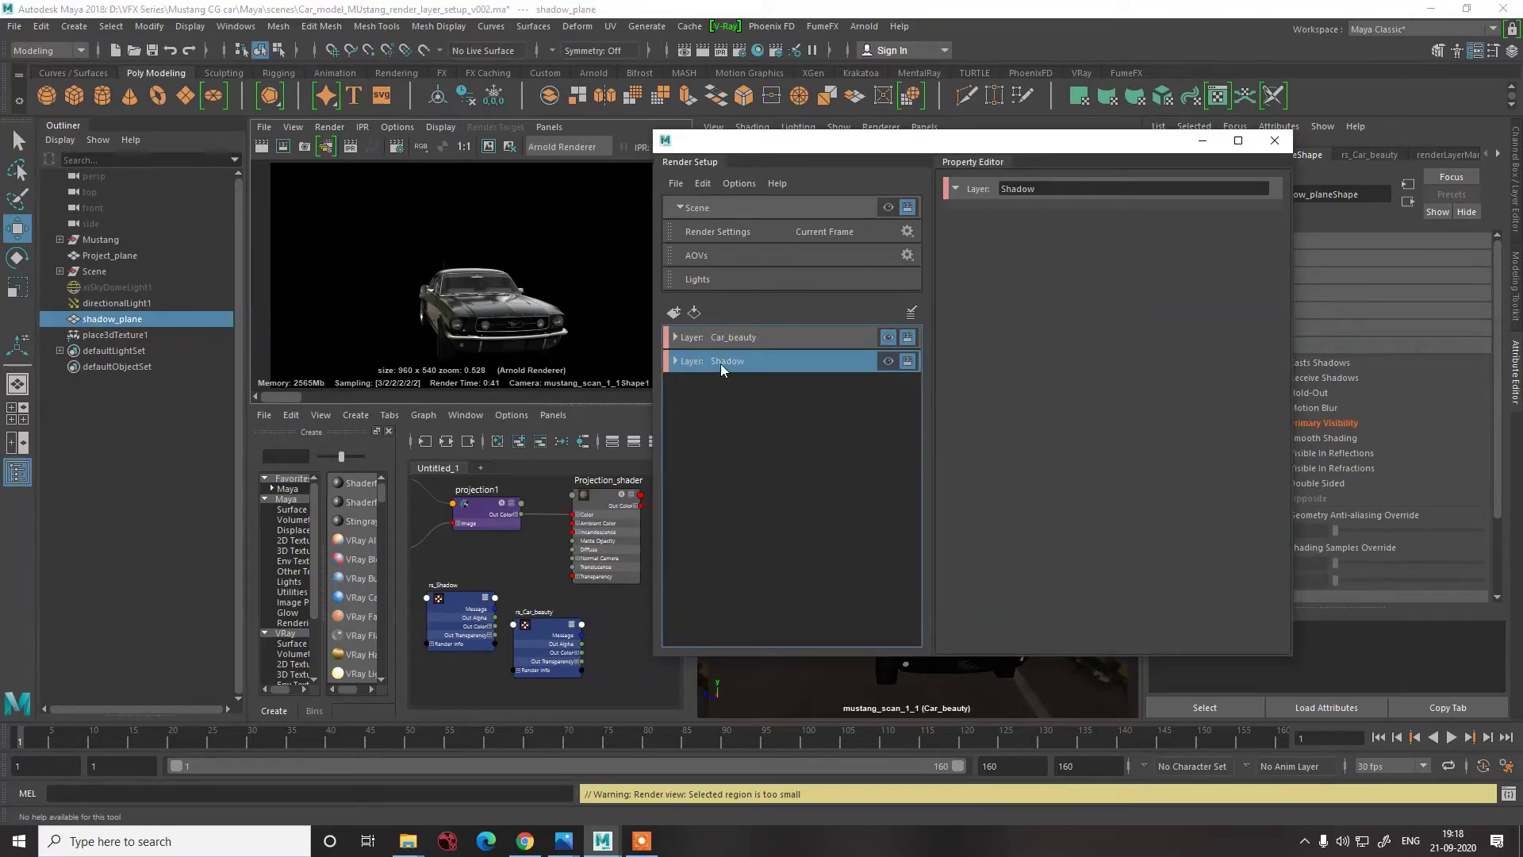
left_click(675, 312)
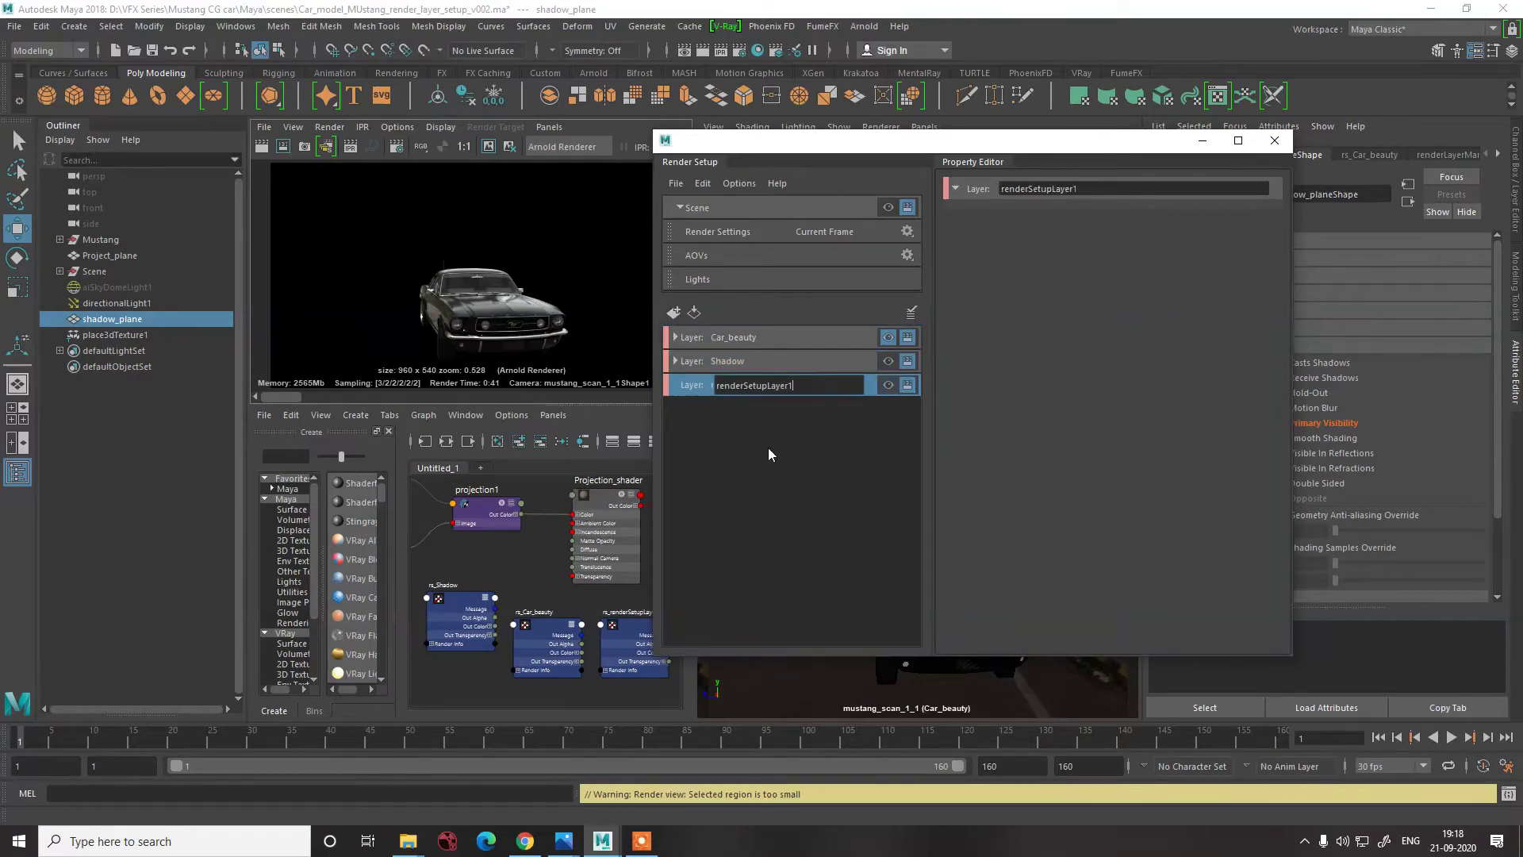
double_click(810, 389)
type("AO")
left_click(811, 502)
- Create a collection named AO_plane in the AO layer and add shadow_plane to it
left_click(725, 384)
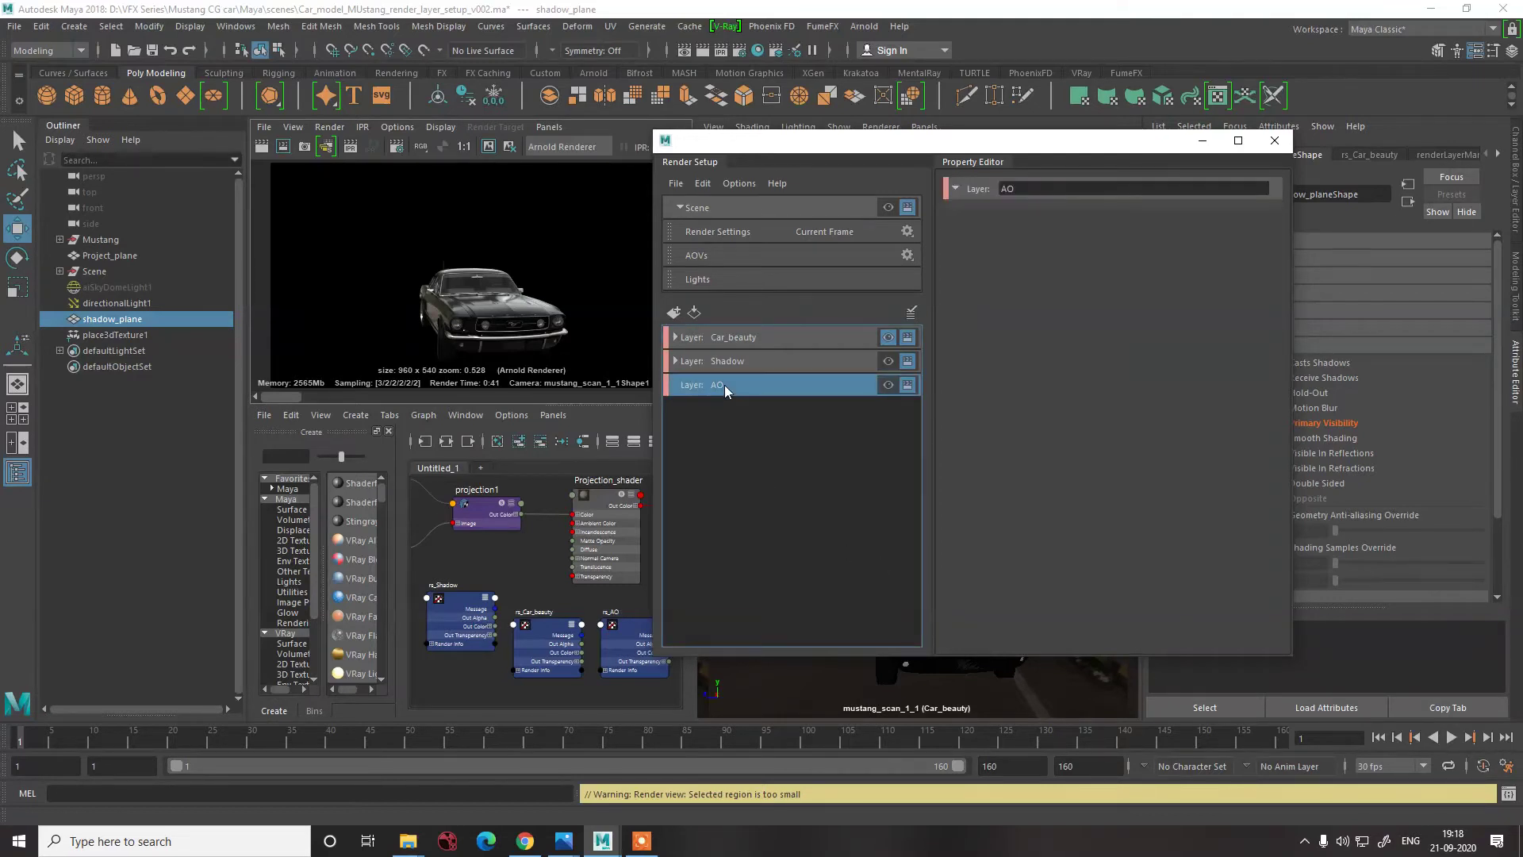
right_click(725, 384)
left_click(764, 432)
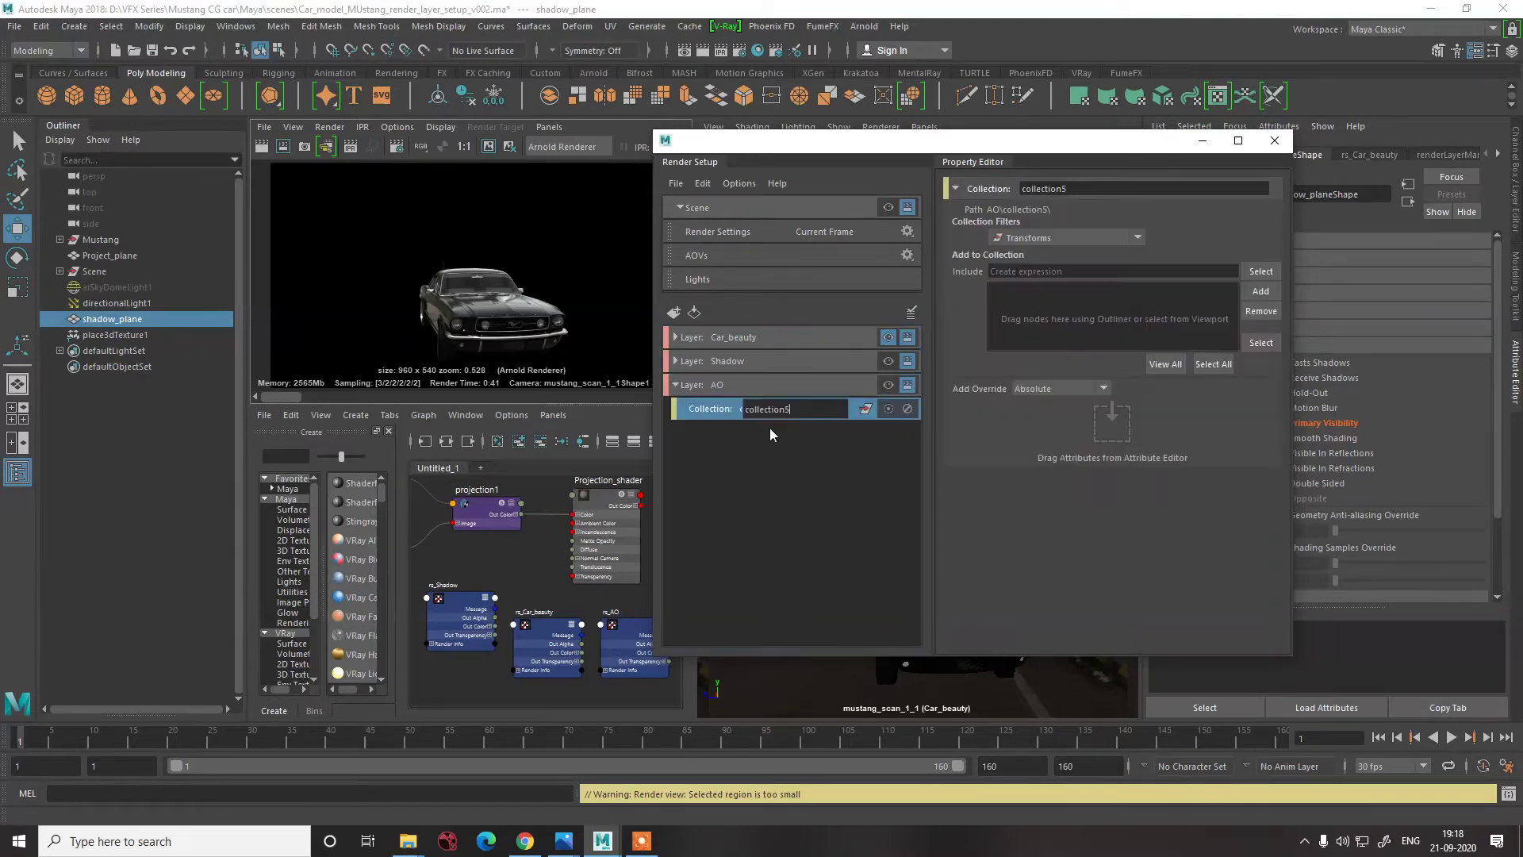
double_click(810, 409)
type("Car")
key("BackSpace")
key("BackSpace")
key("BackSpace")
type("AO_plane")
key("Return")
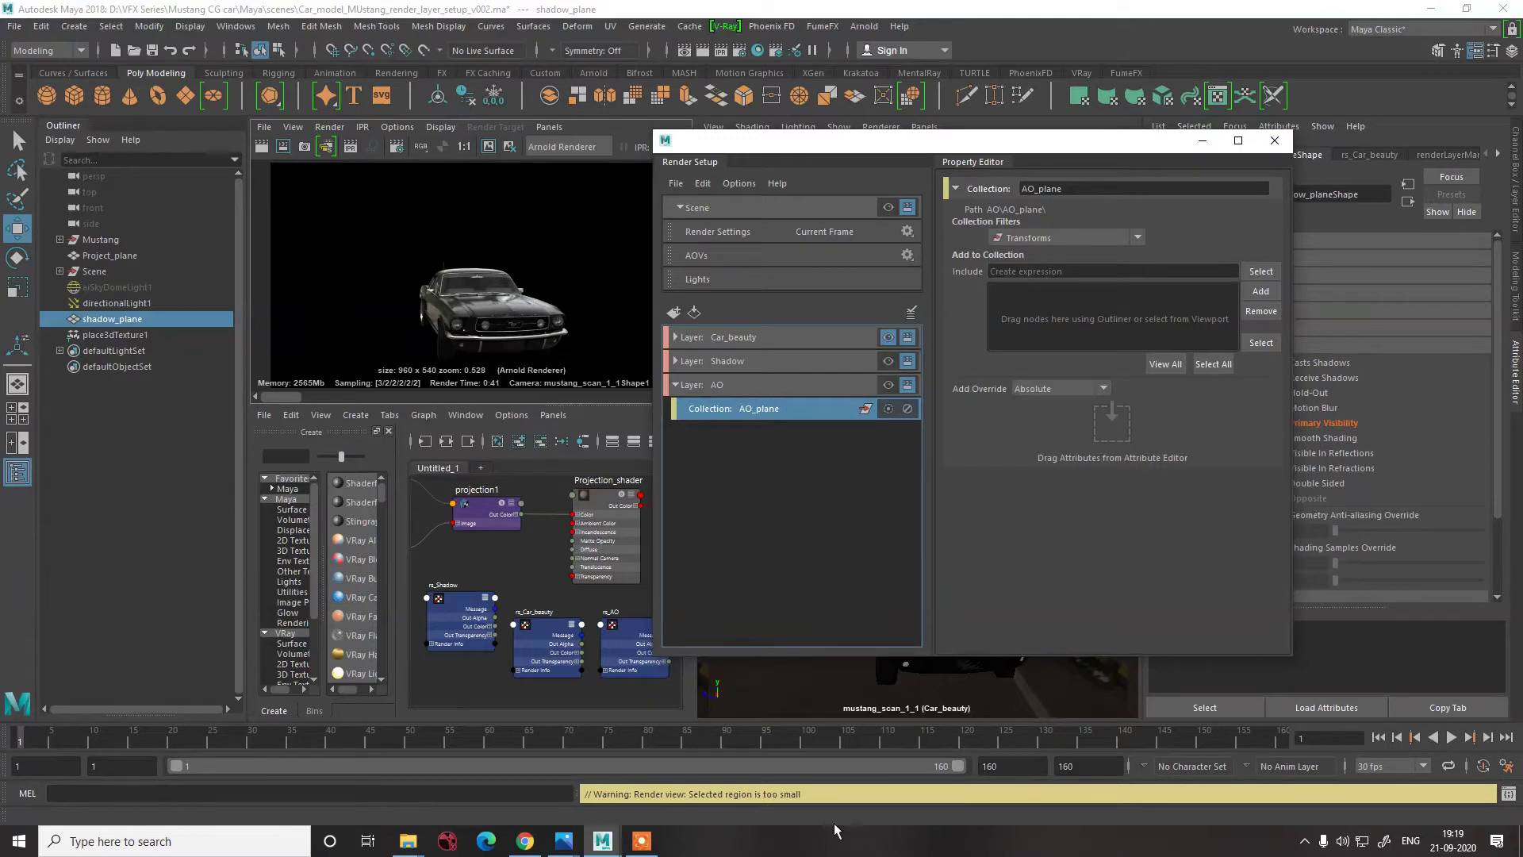
left_click(1259, 291)
- Create a second collection named Car_col in the AO layer and make AO the visible layer
left_click(730, 387)
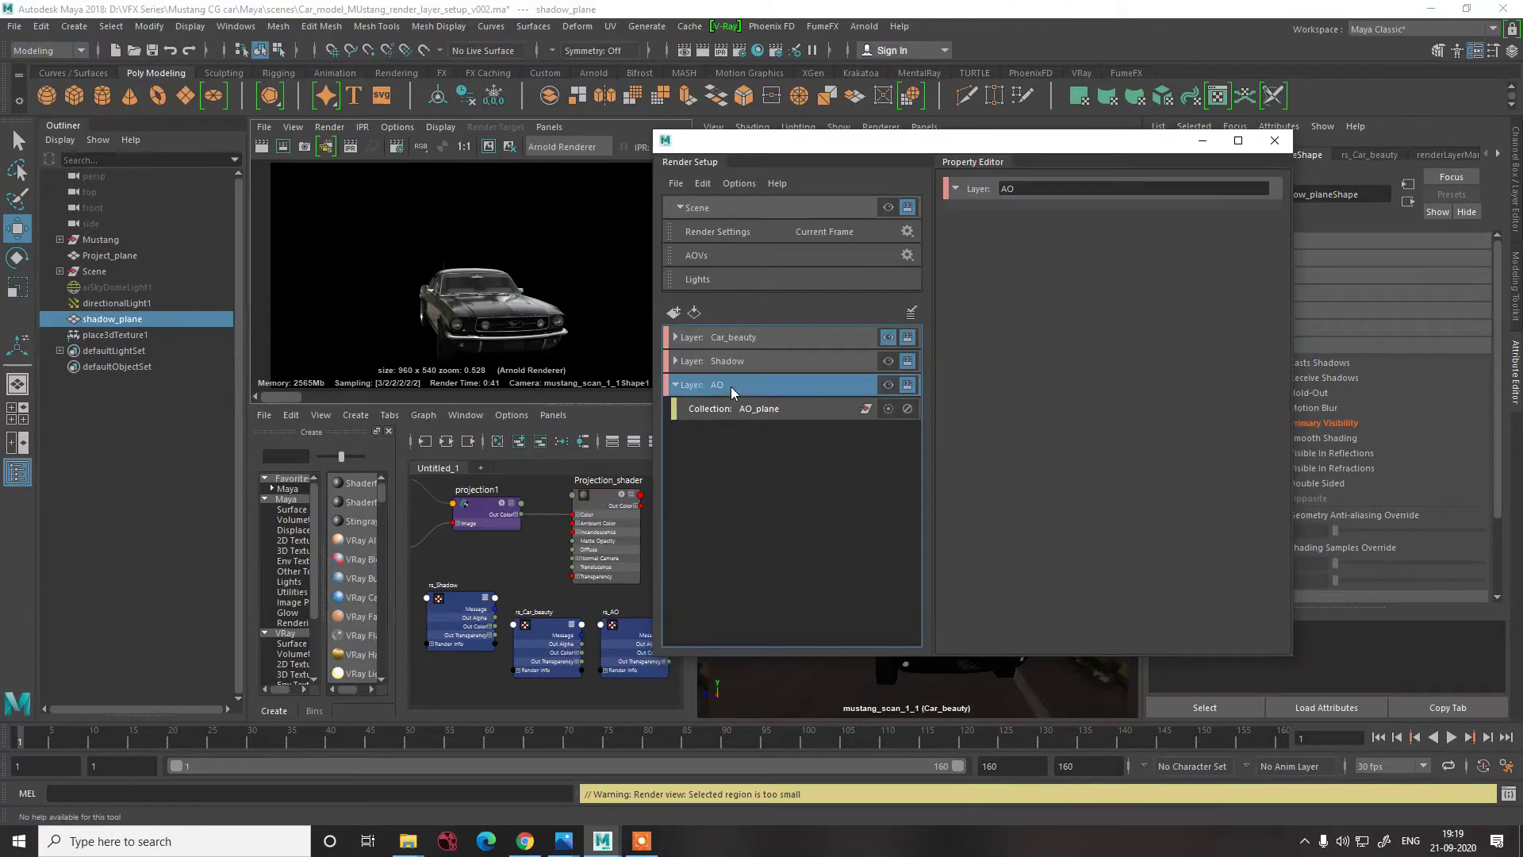
right_click(731, 387)
left_click(781, 426)
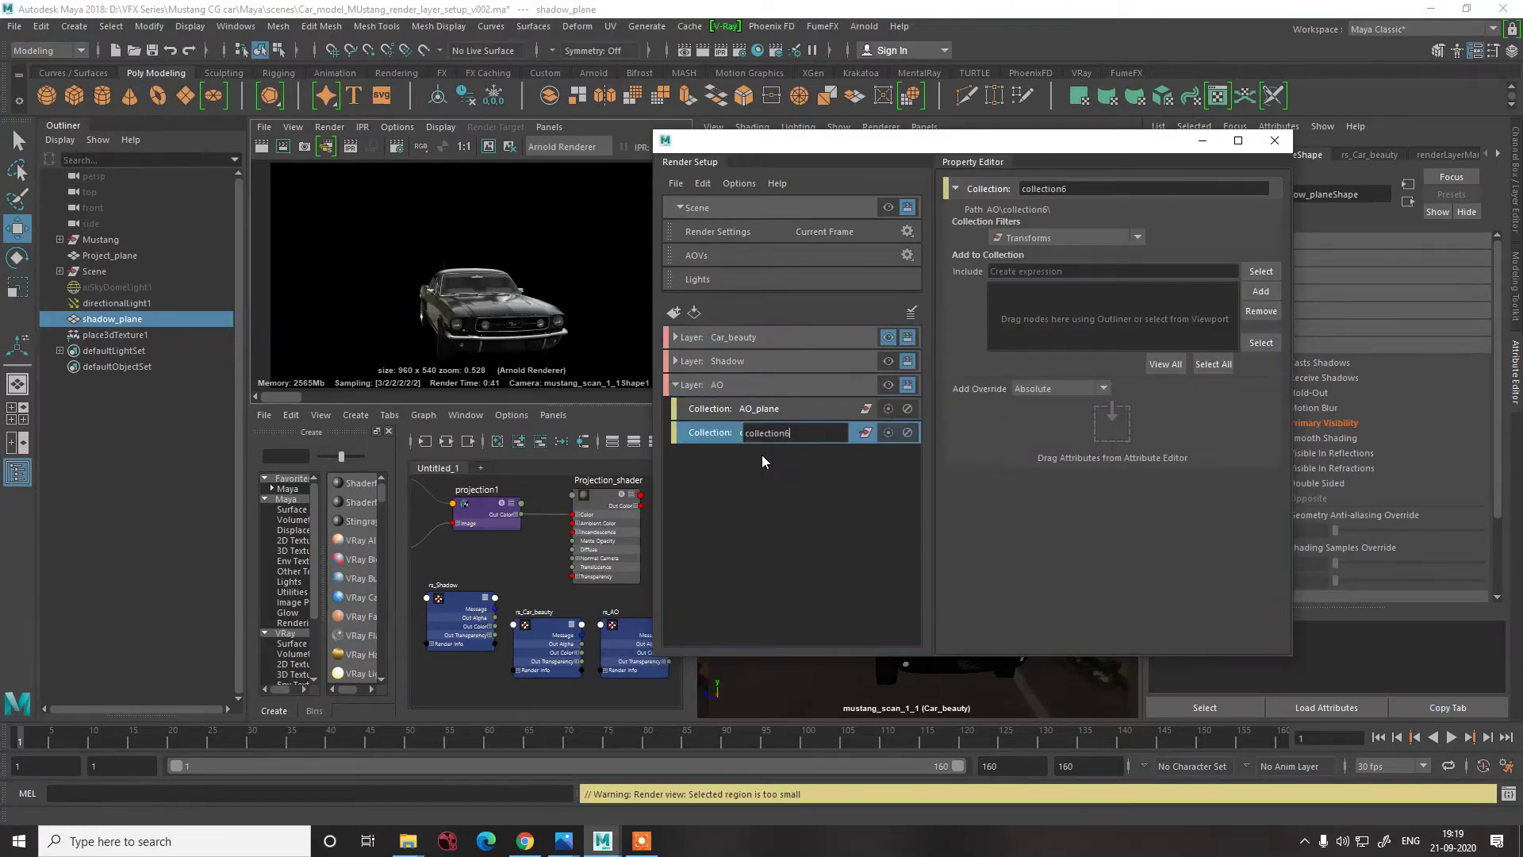
key("Return")
left_click(888, 384)
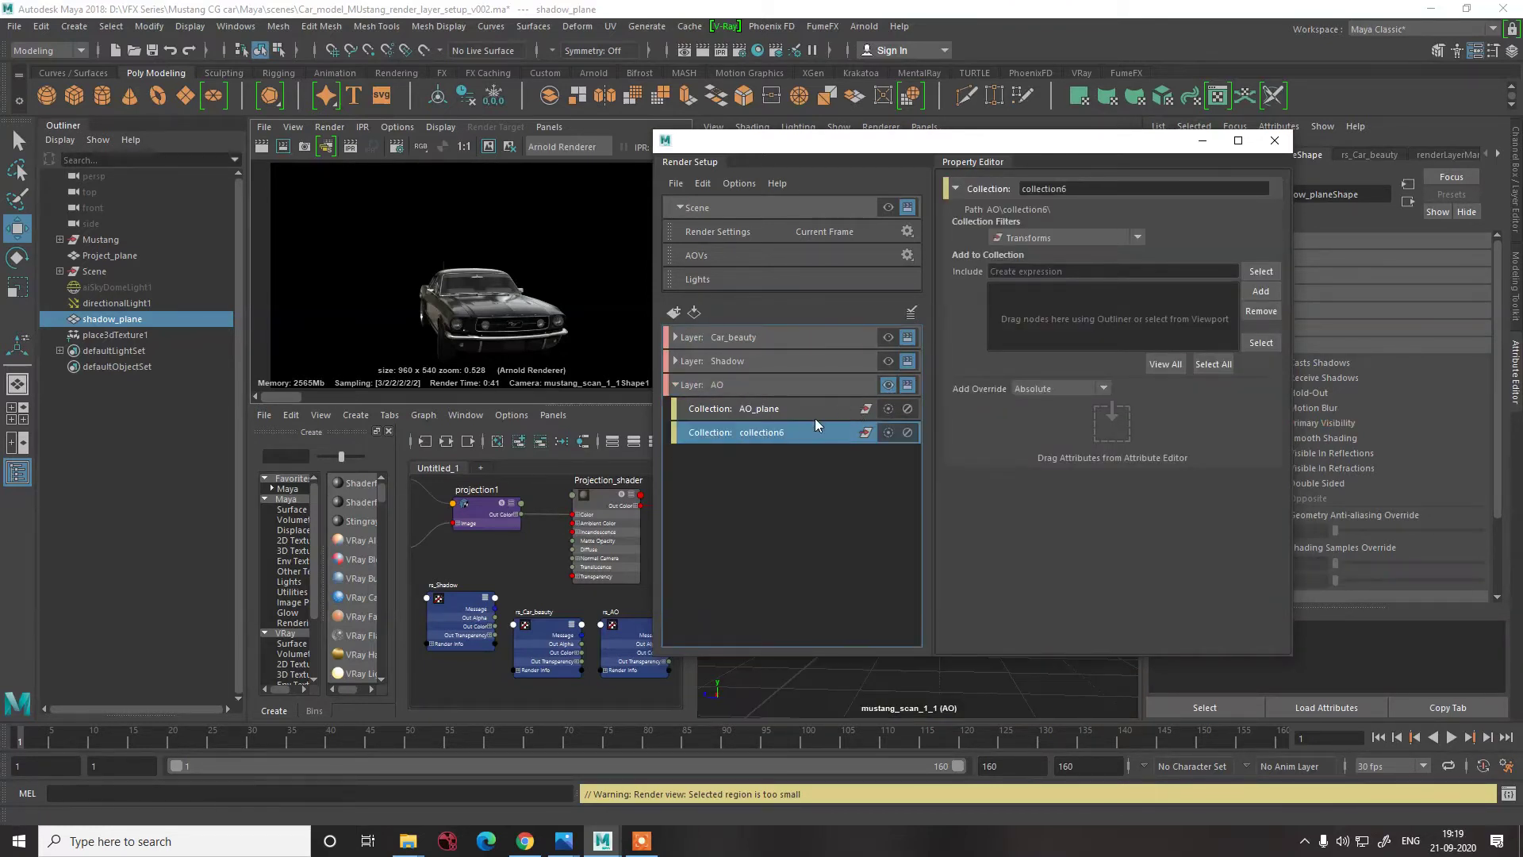
double_click(793, 432)
type("Car_col")
key("Return")
- Add the Mustang group and Project_plane to the Car_col collection
left_click_drag(93, 239, 91, 255)
left_click(1242, 292)
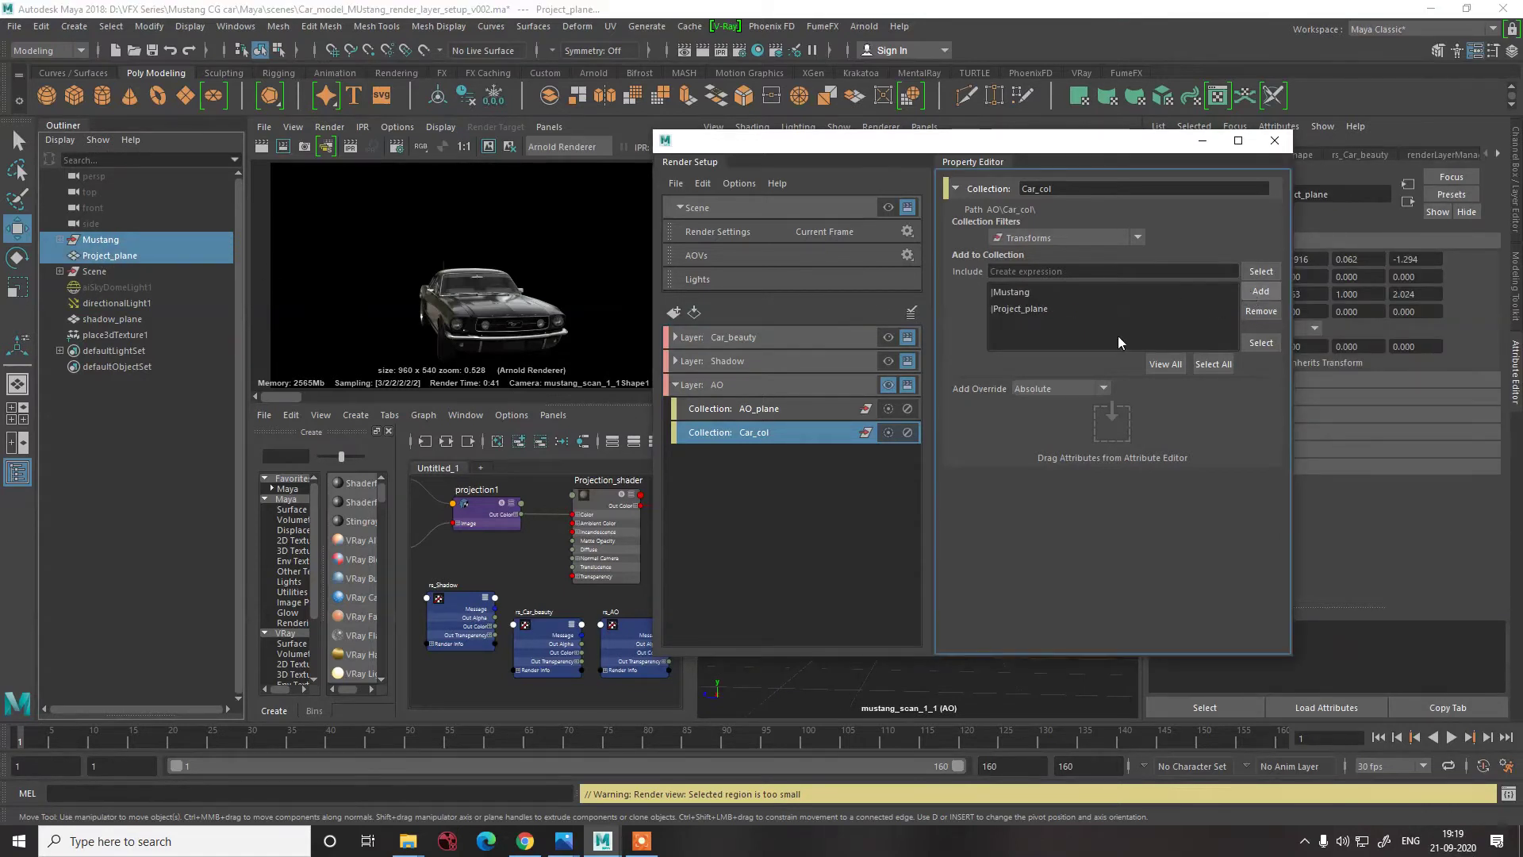
left_click(1016, 311)
left_click(1009, 293)
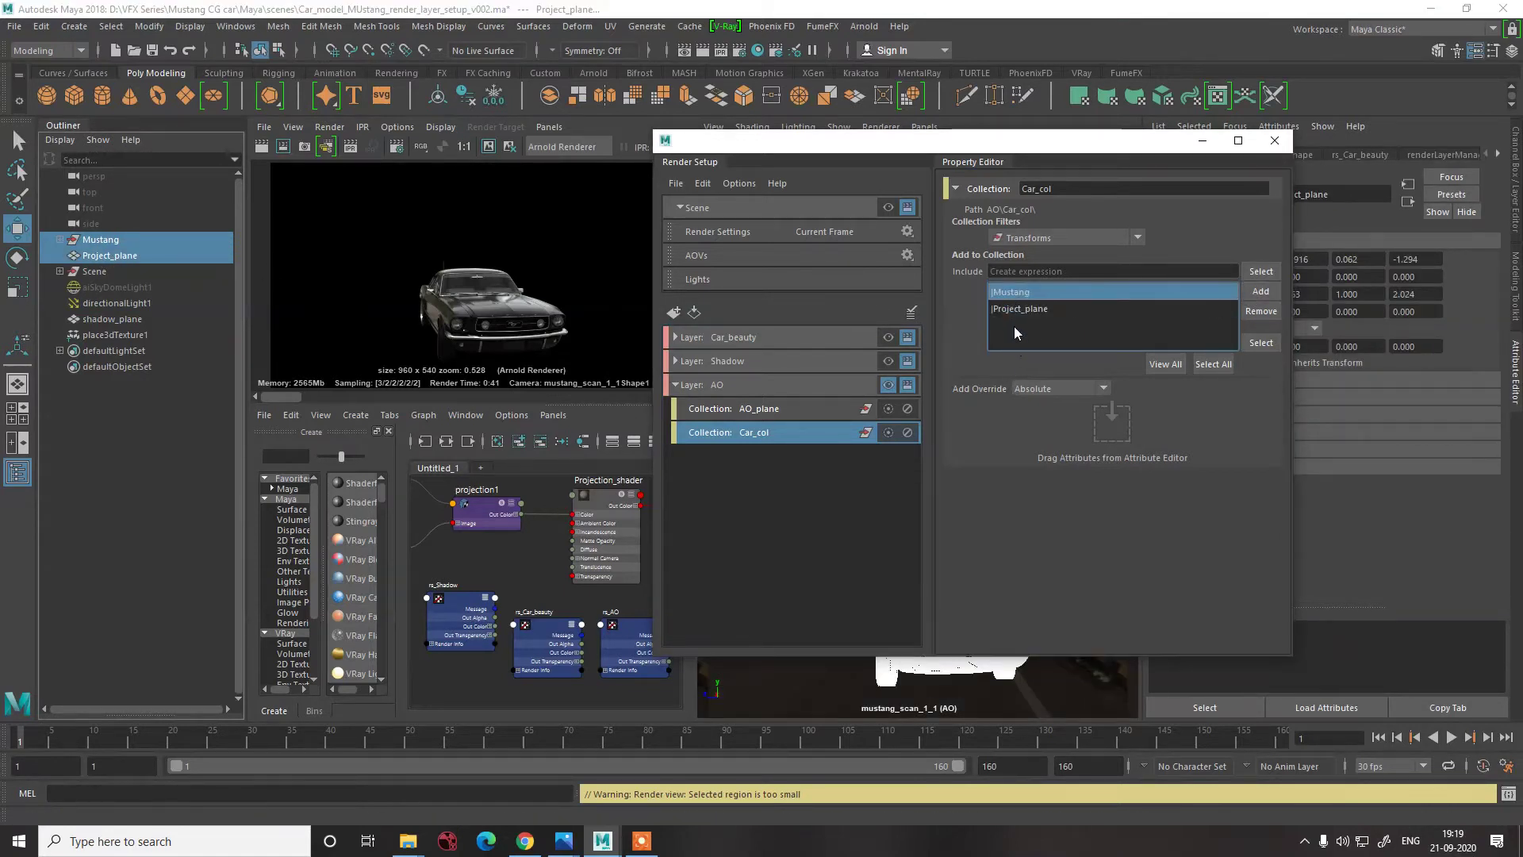
left_click(1015, 308)
left_click(1012, 292)
- Add an absolute Primary Visibility override from the tire_04 shape to Car_col and turn Primary Visibility off
left_click(61, 240)
left_click(114, 272)
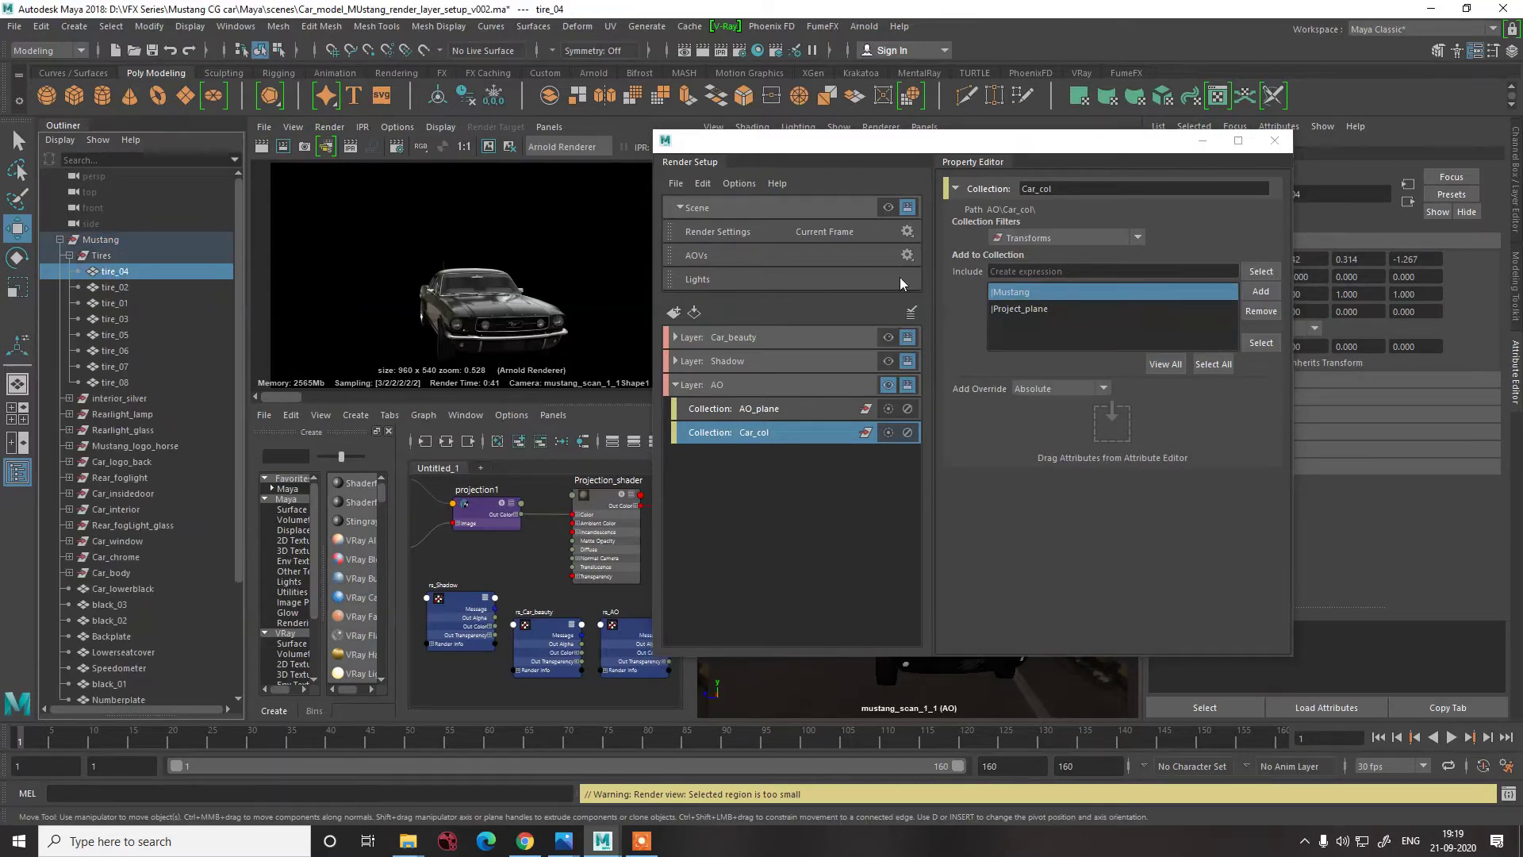
left_click_drag(1022, 144, 717, 158)
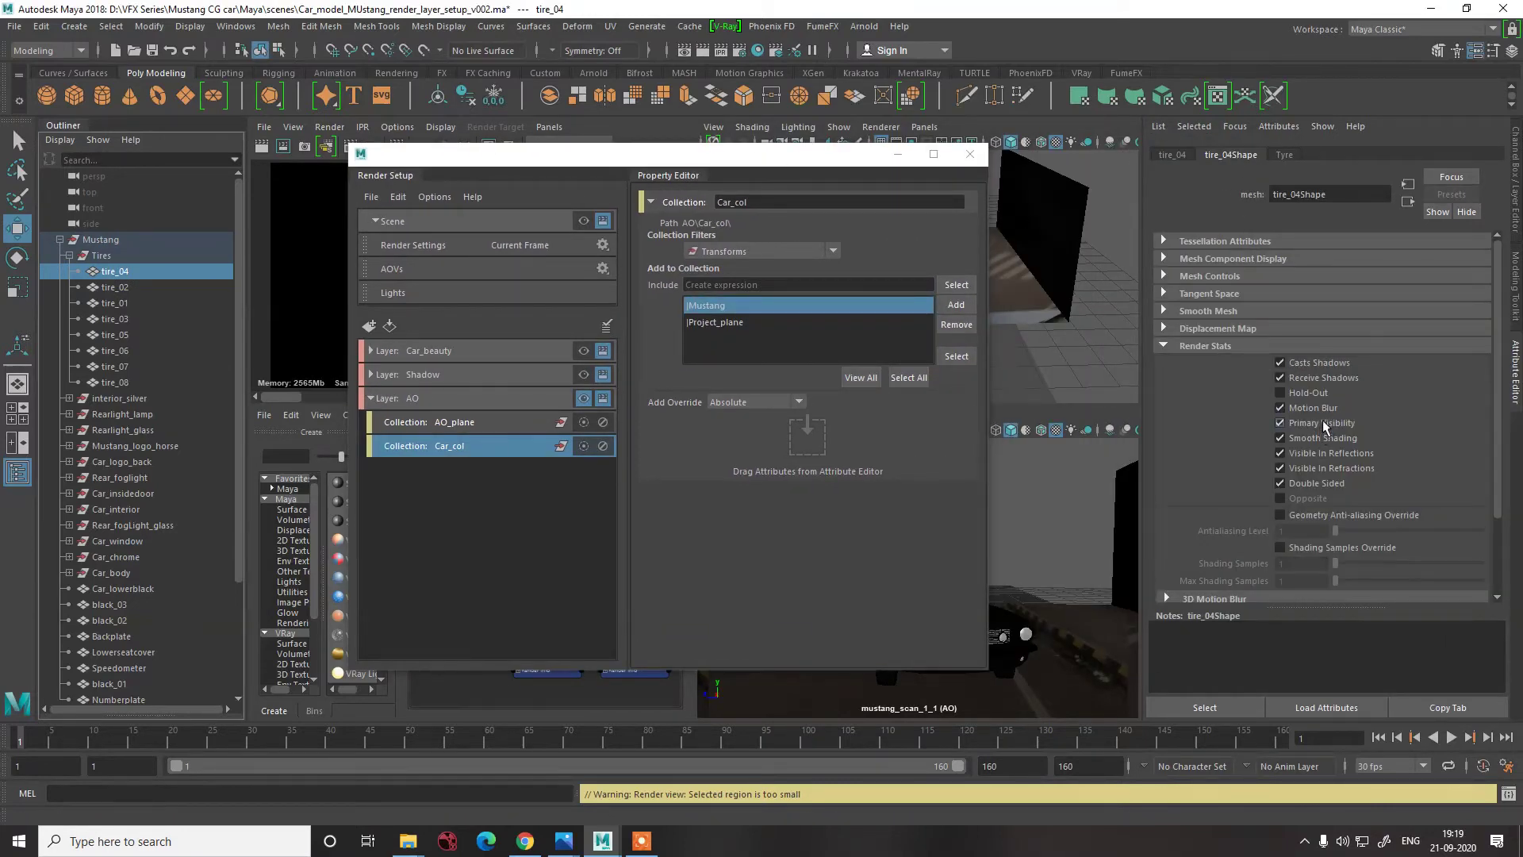
left_click_drag(811, 447, 812, 447)
left_click(492, 492)
left_click(763, 237)
left_click_drag(837, 157, 1183, 126)
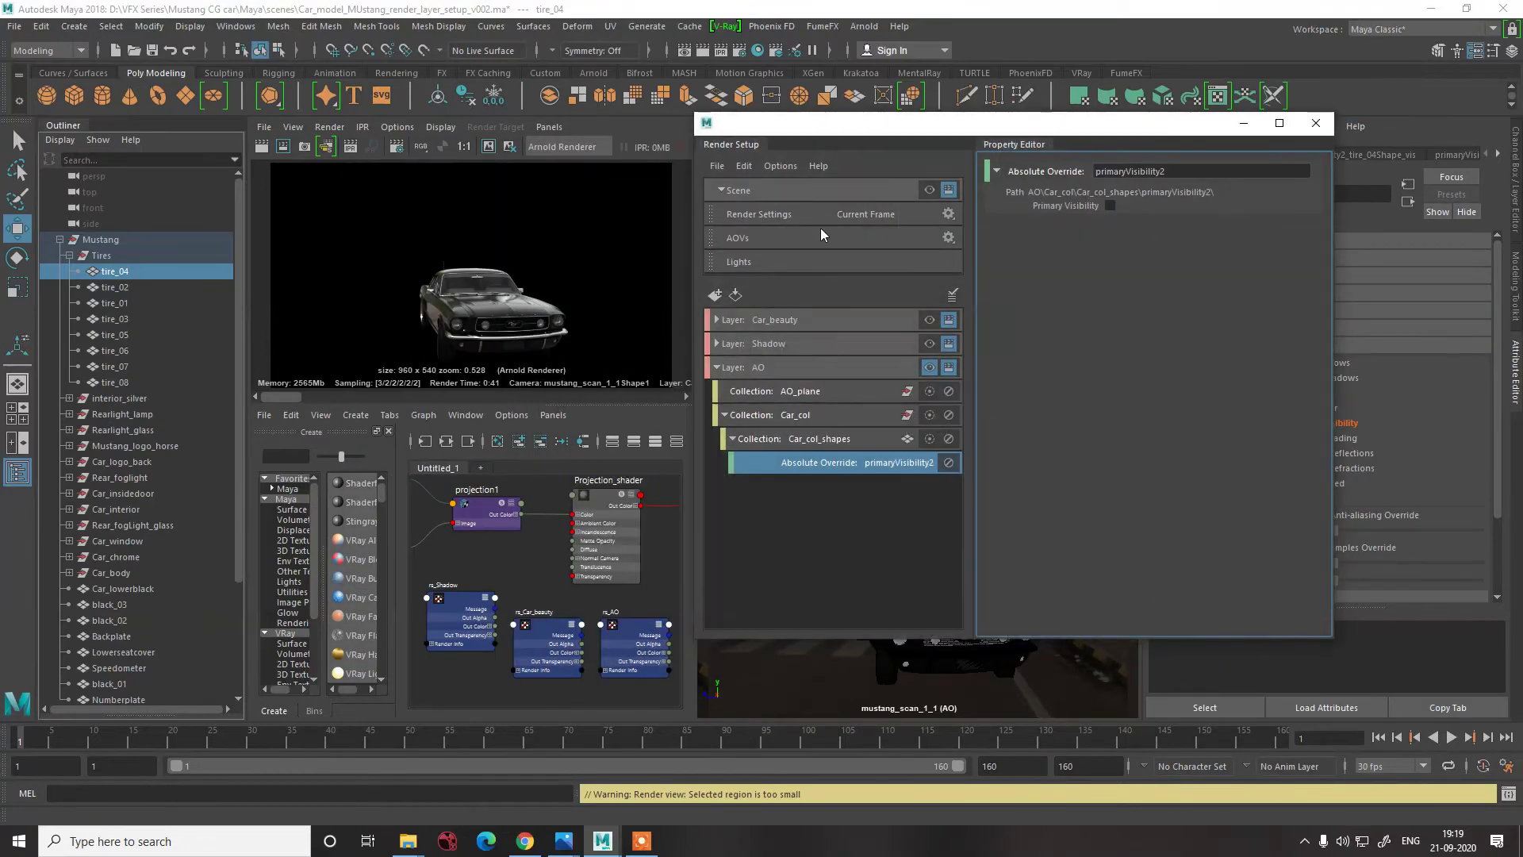
- Create a shader override on the AO_plane collection in the AO layer
double_click(754, 369)
left_click(816, 361)
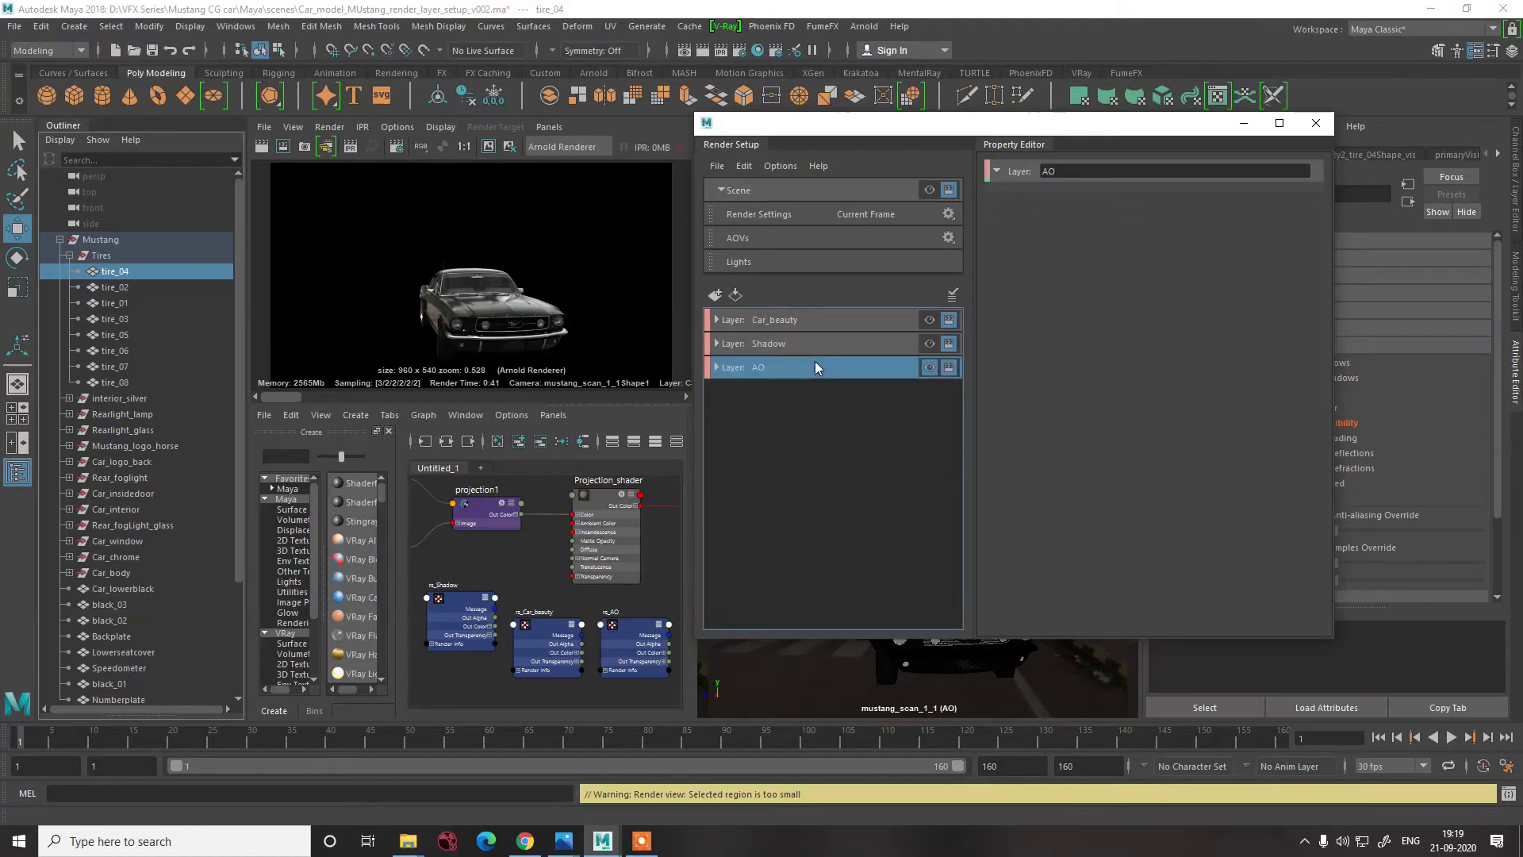
right_click(816, 364)
left_click(712, 368)
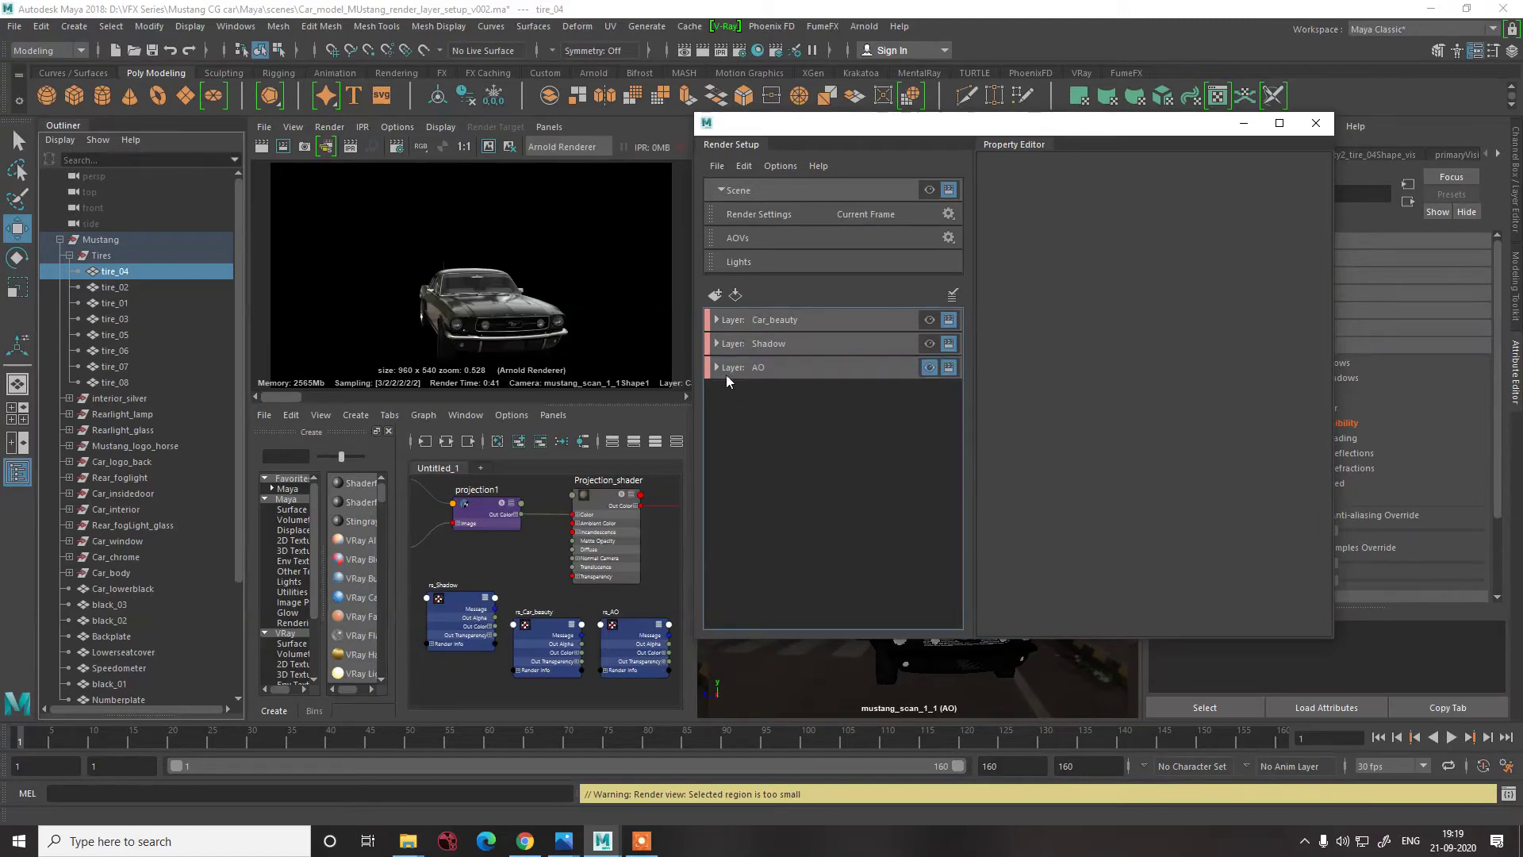
left_click(712, 368)
left_click(799, 397)
right_click(799, 397)
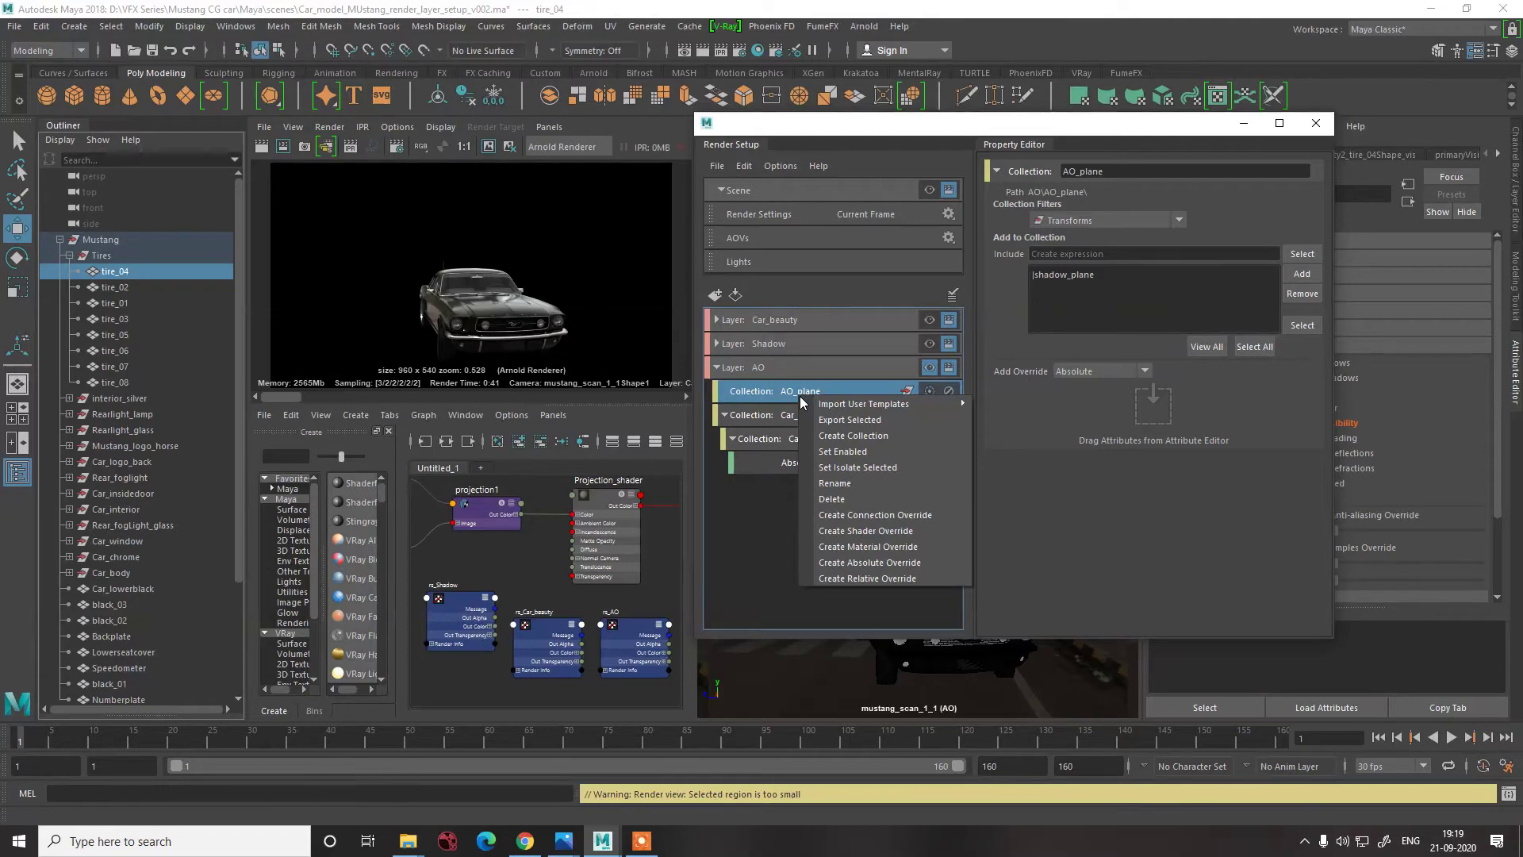
left_click(844, 530)
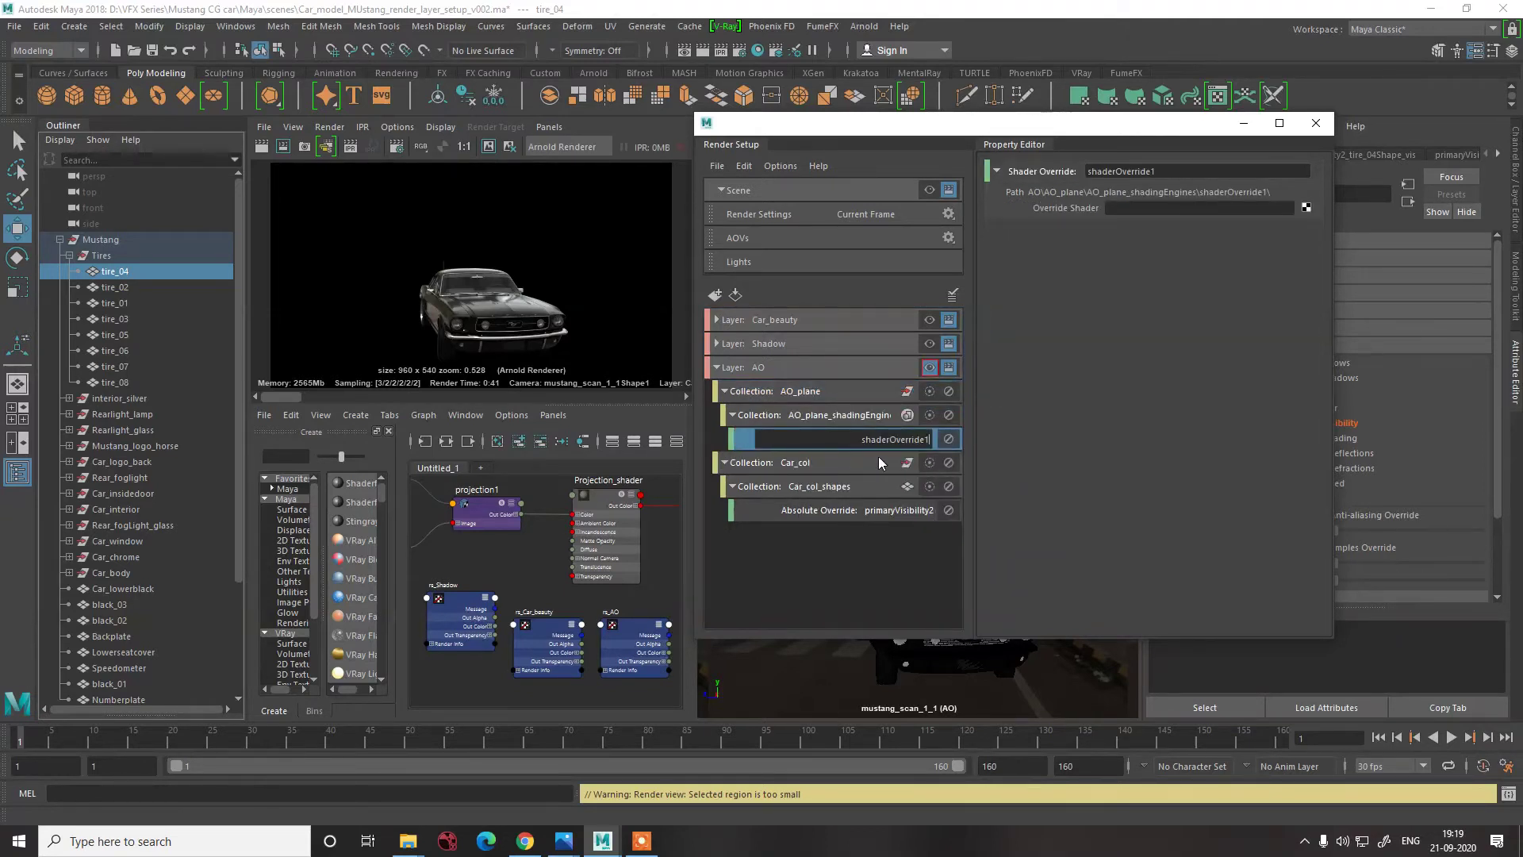
- Assign a new aiAmbientOcclusion shader as the Override Shader of the AO_plane shader override
left_click(1306, 207)
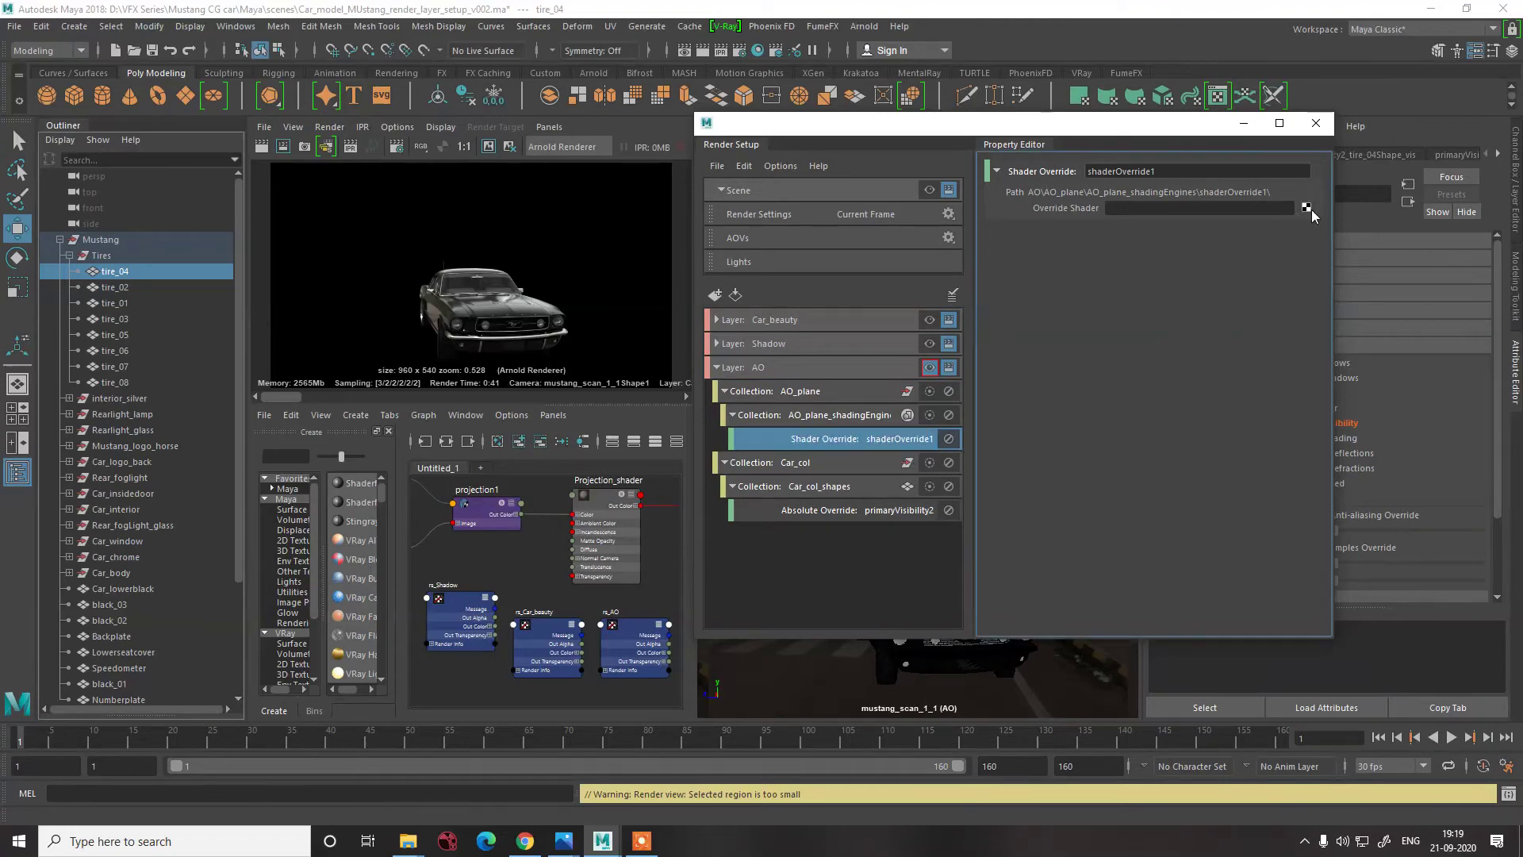
left_click(554, 622)
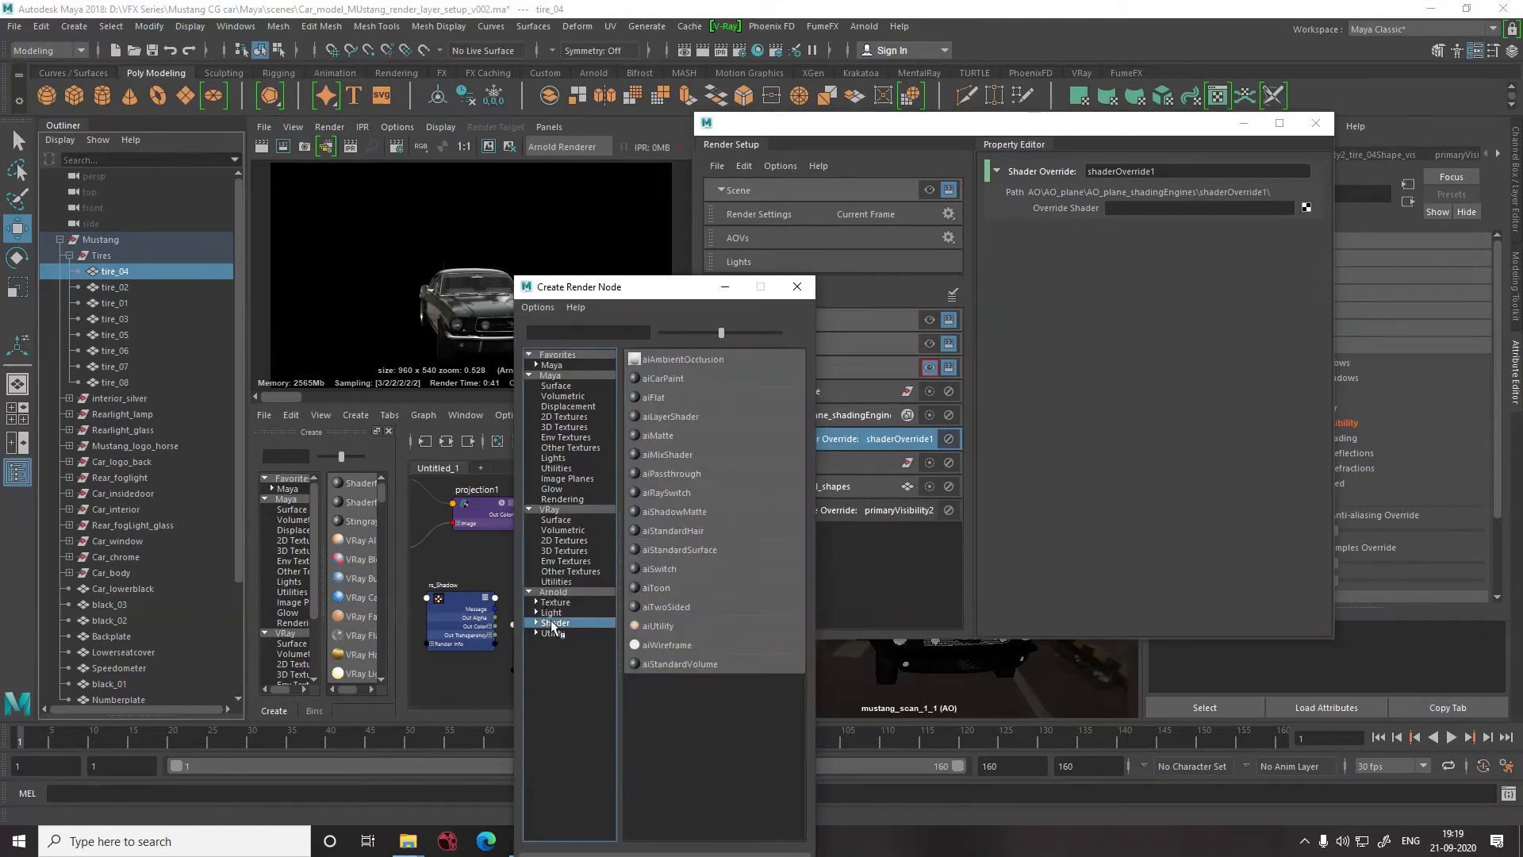
left_click(687, 359)
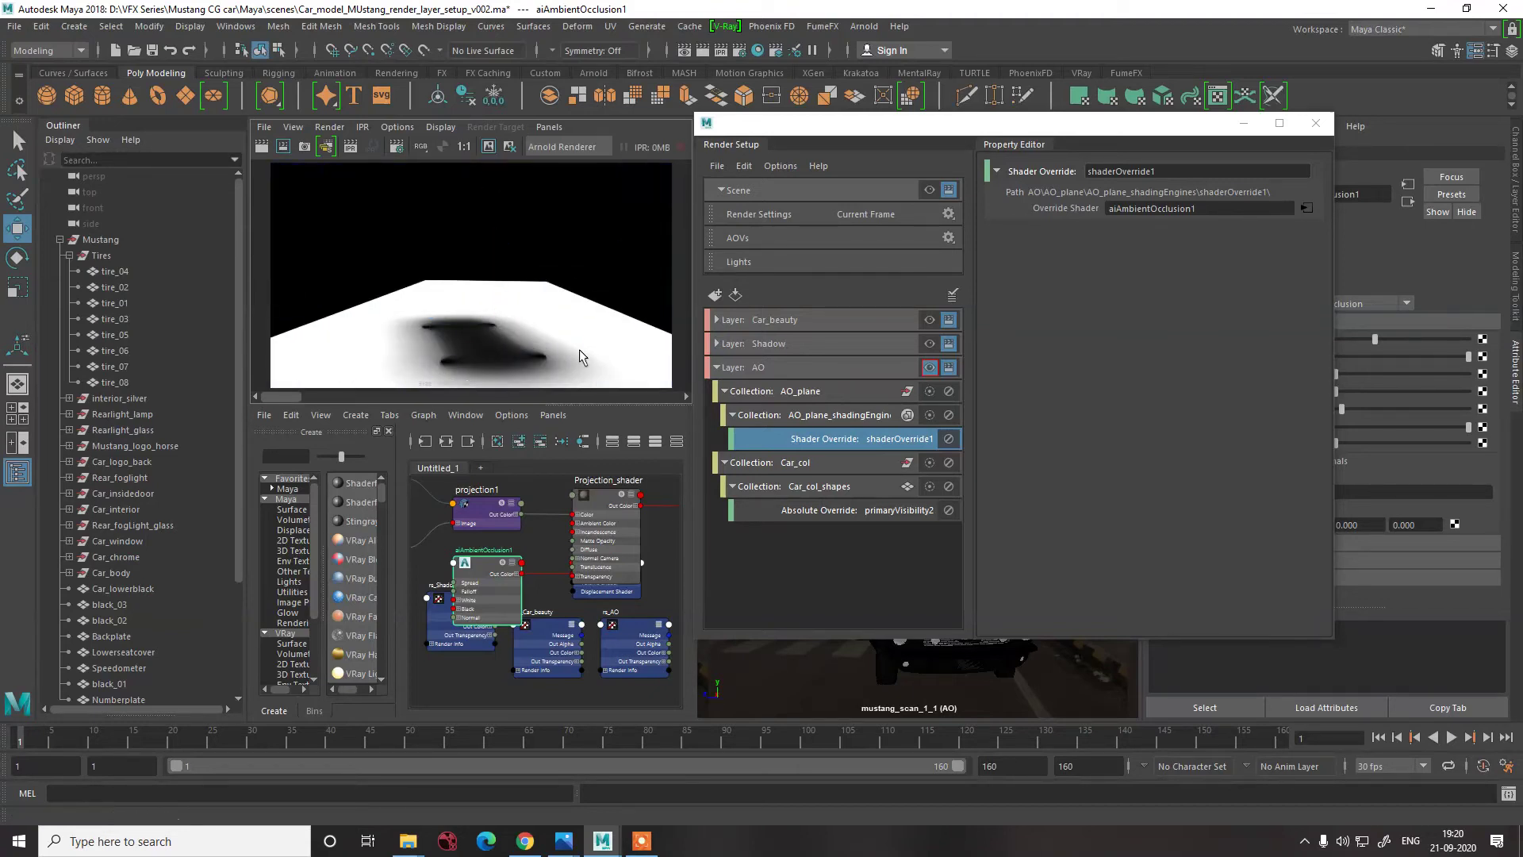
- Examine the rendered AO layer and its ambient occlusion on the ground plane
scroll(515, 321, "down", 1)
scroll(523, 317, "up", 2)
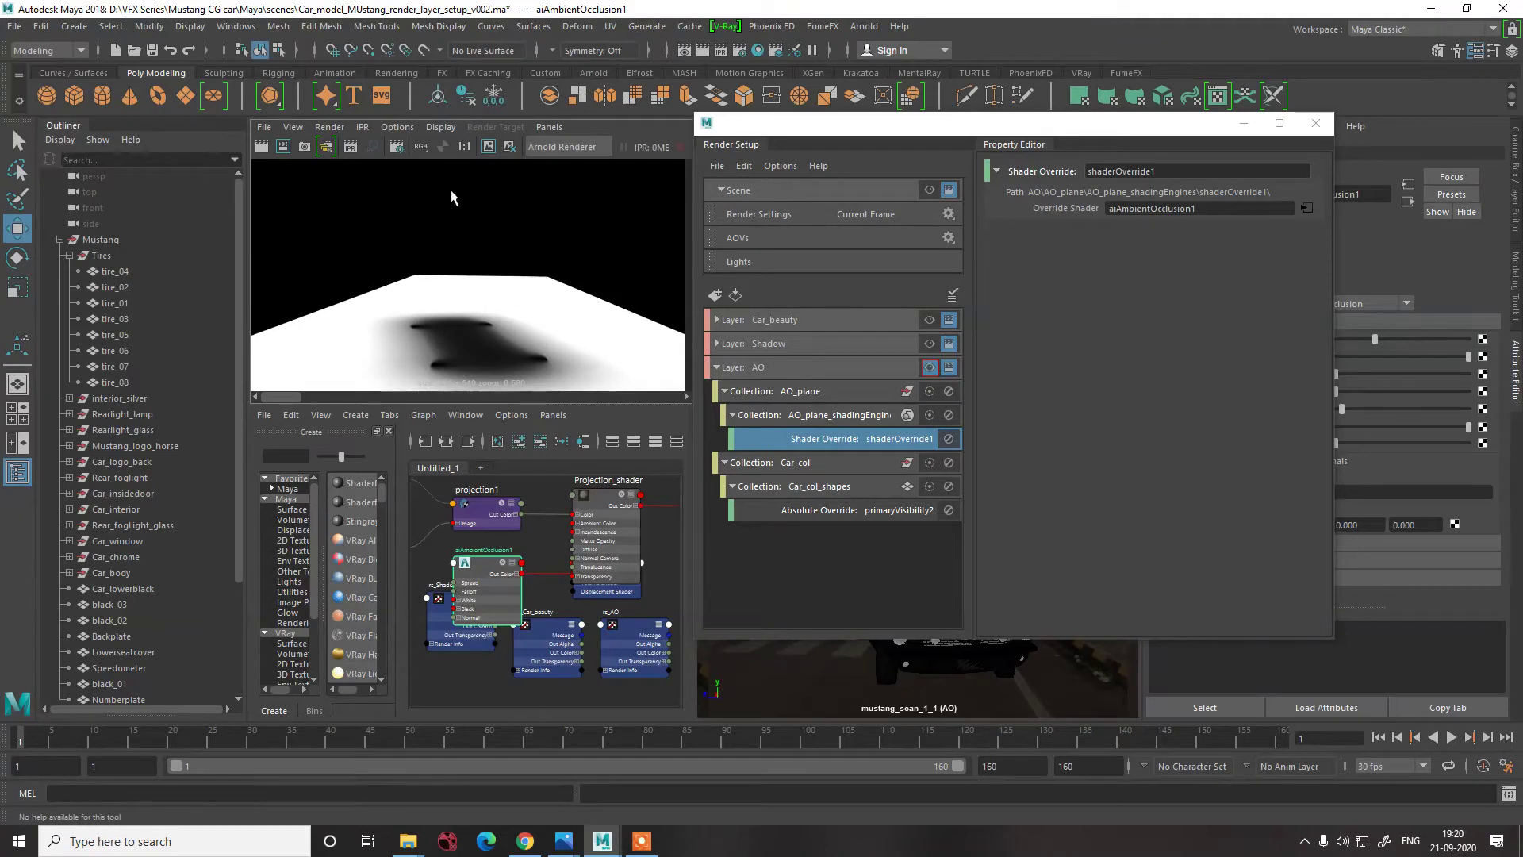
scroll(514, 307, "down", 1)
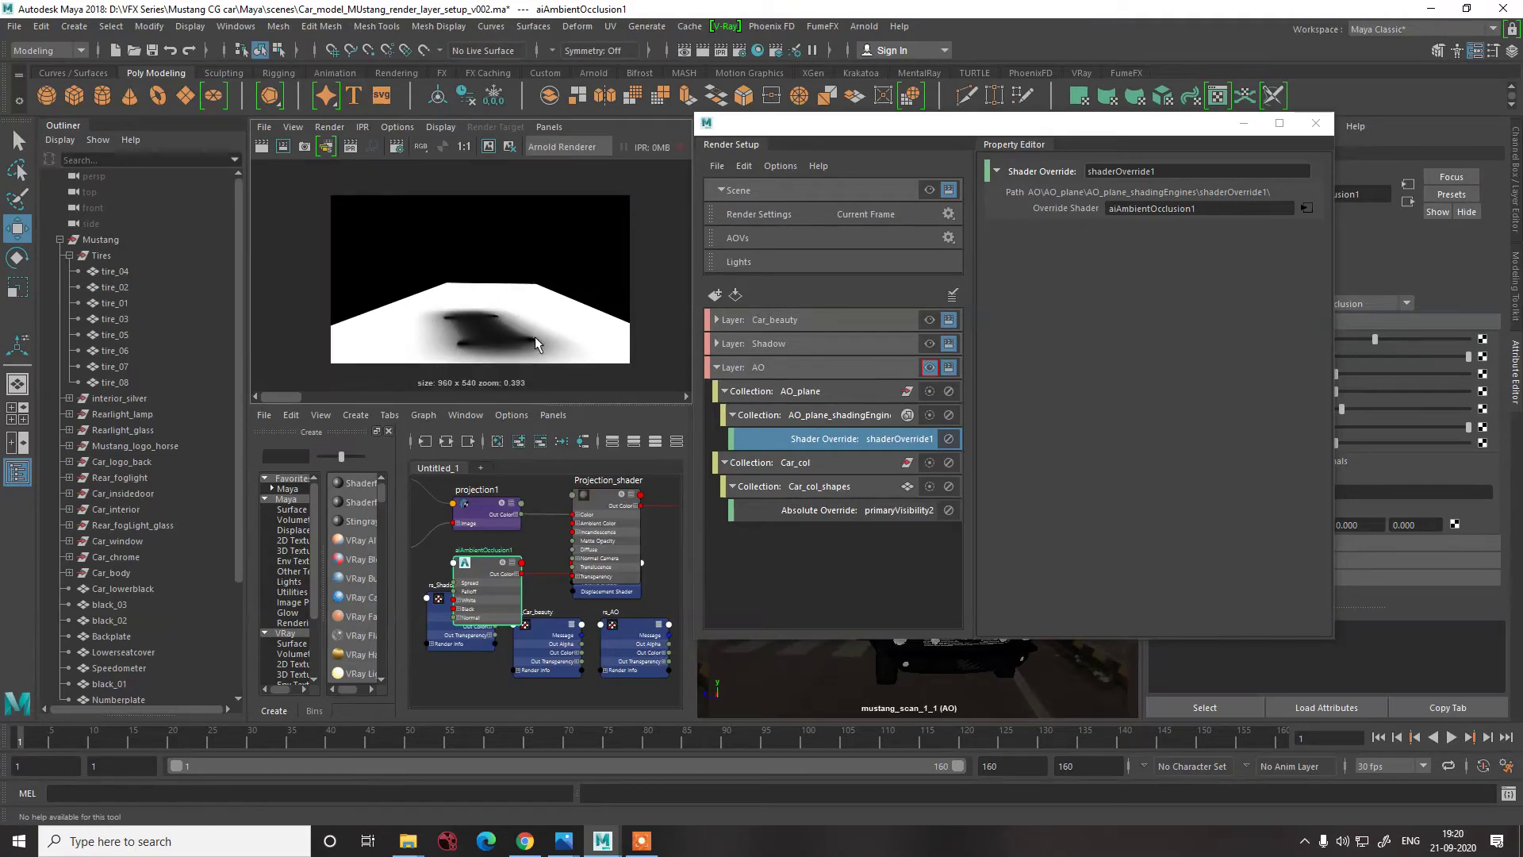
- Make Car_beauty the visible render layer and turn off rendering for the master Scene layer
left_click(718, 368)
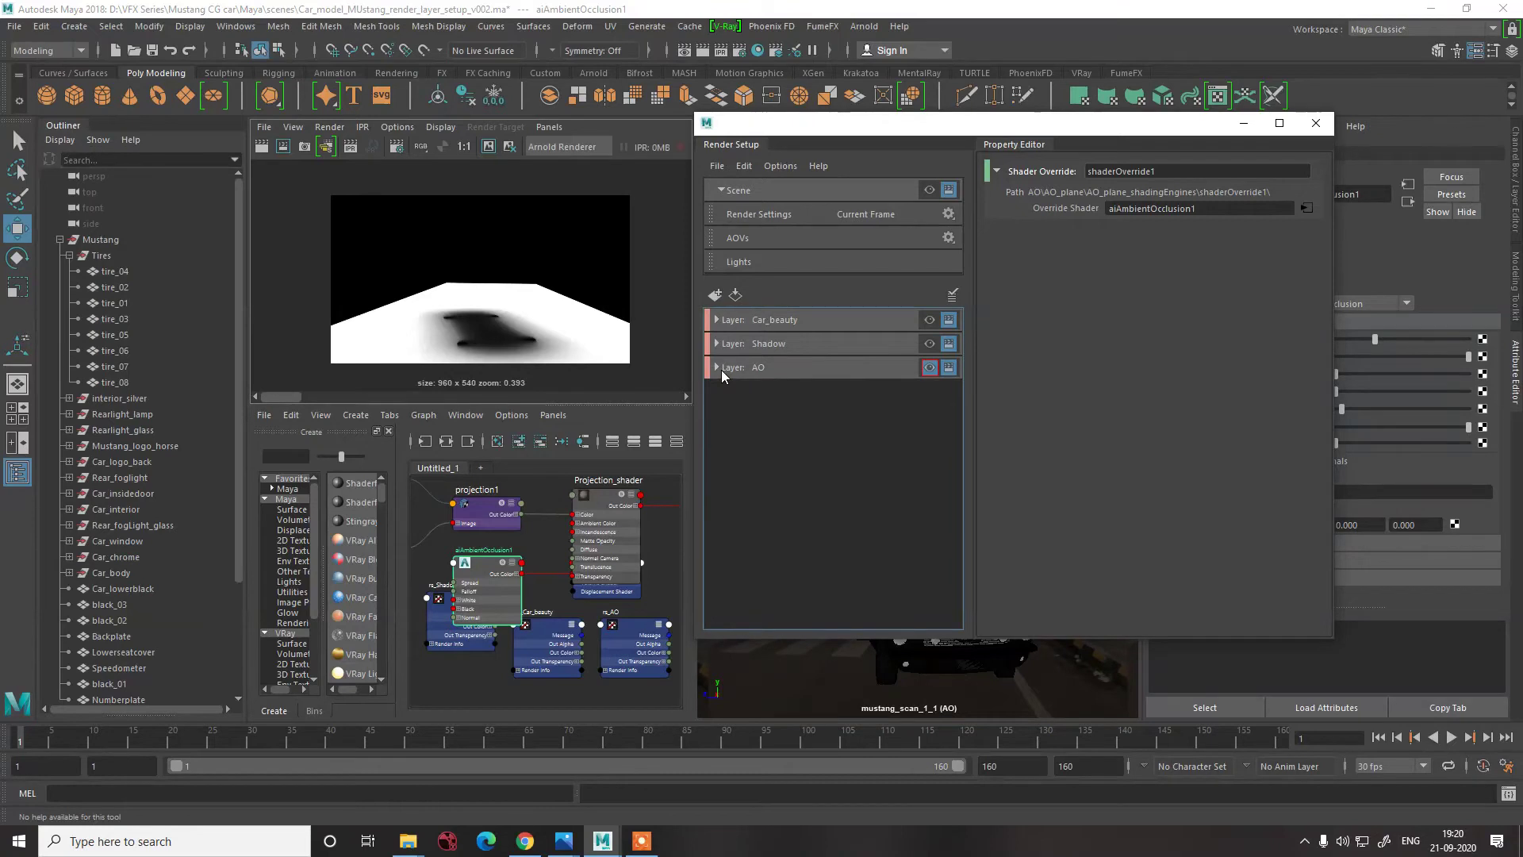
left_click(808, 322)
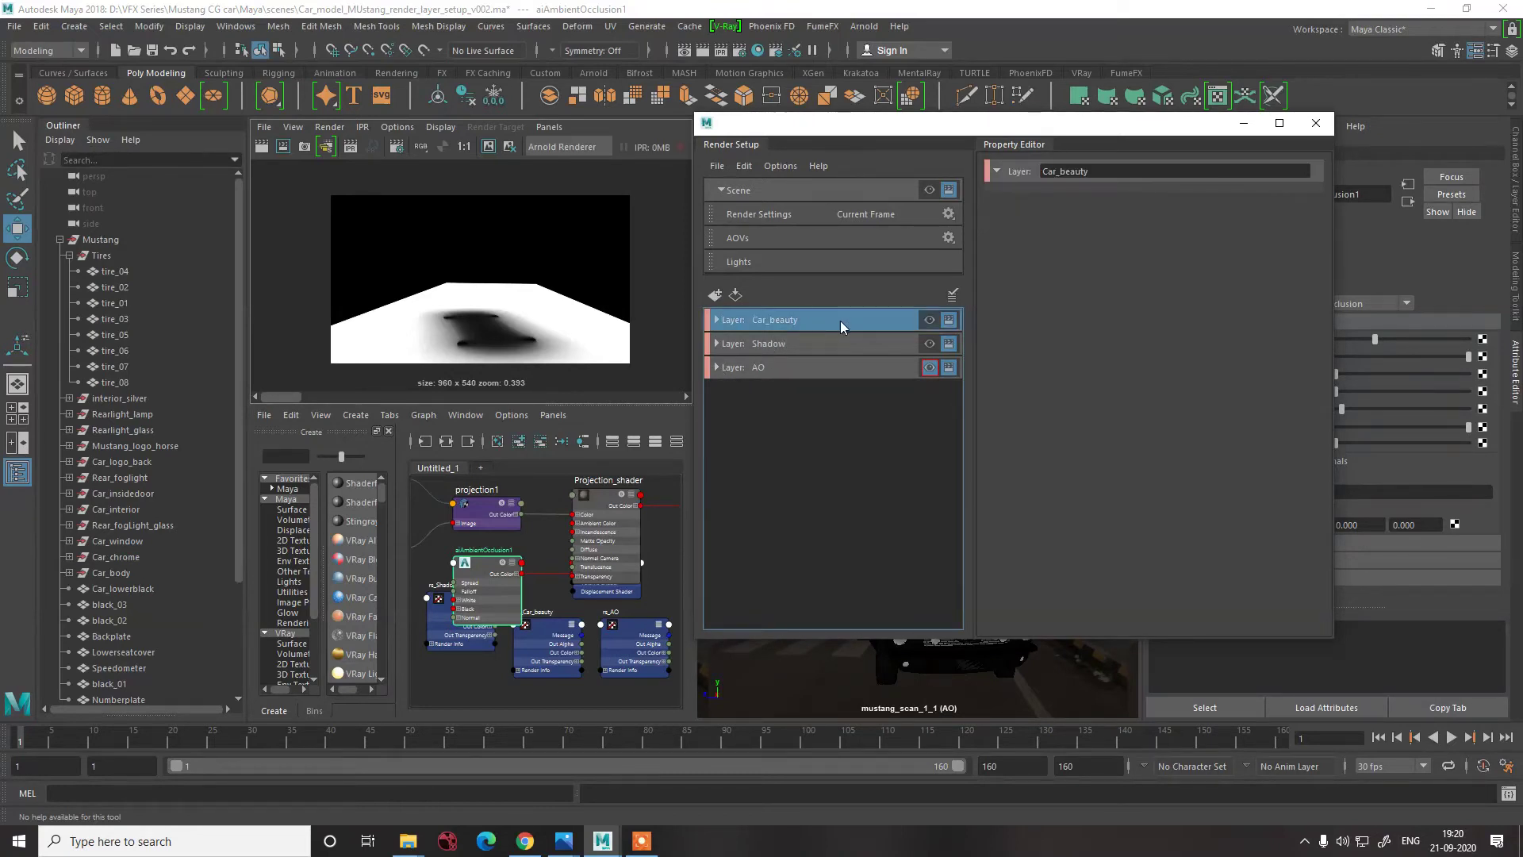
left_click(930, 320)
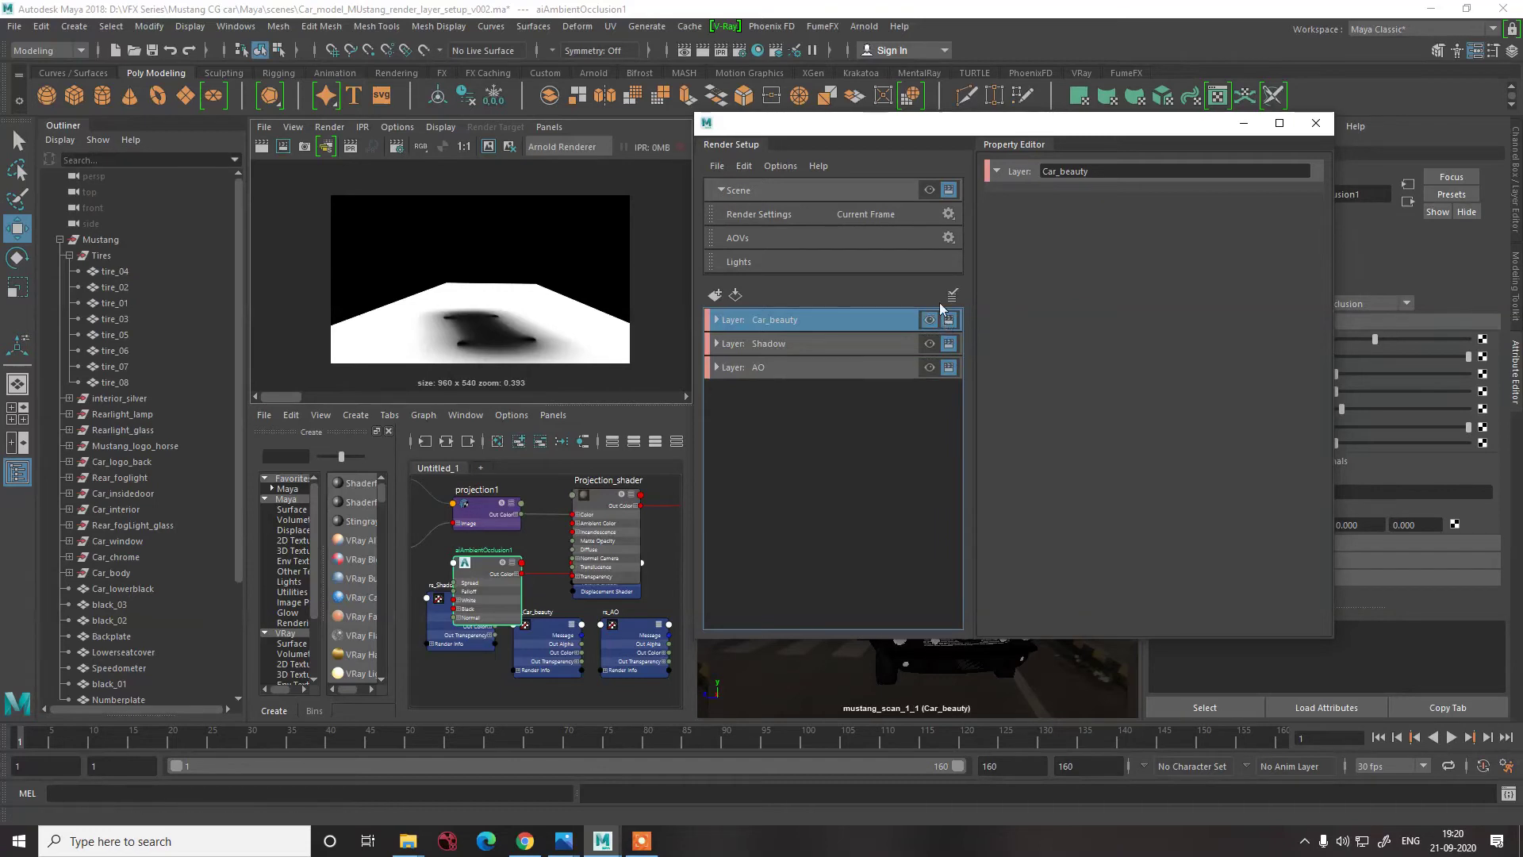
left_click(949, 191)
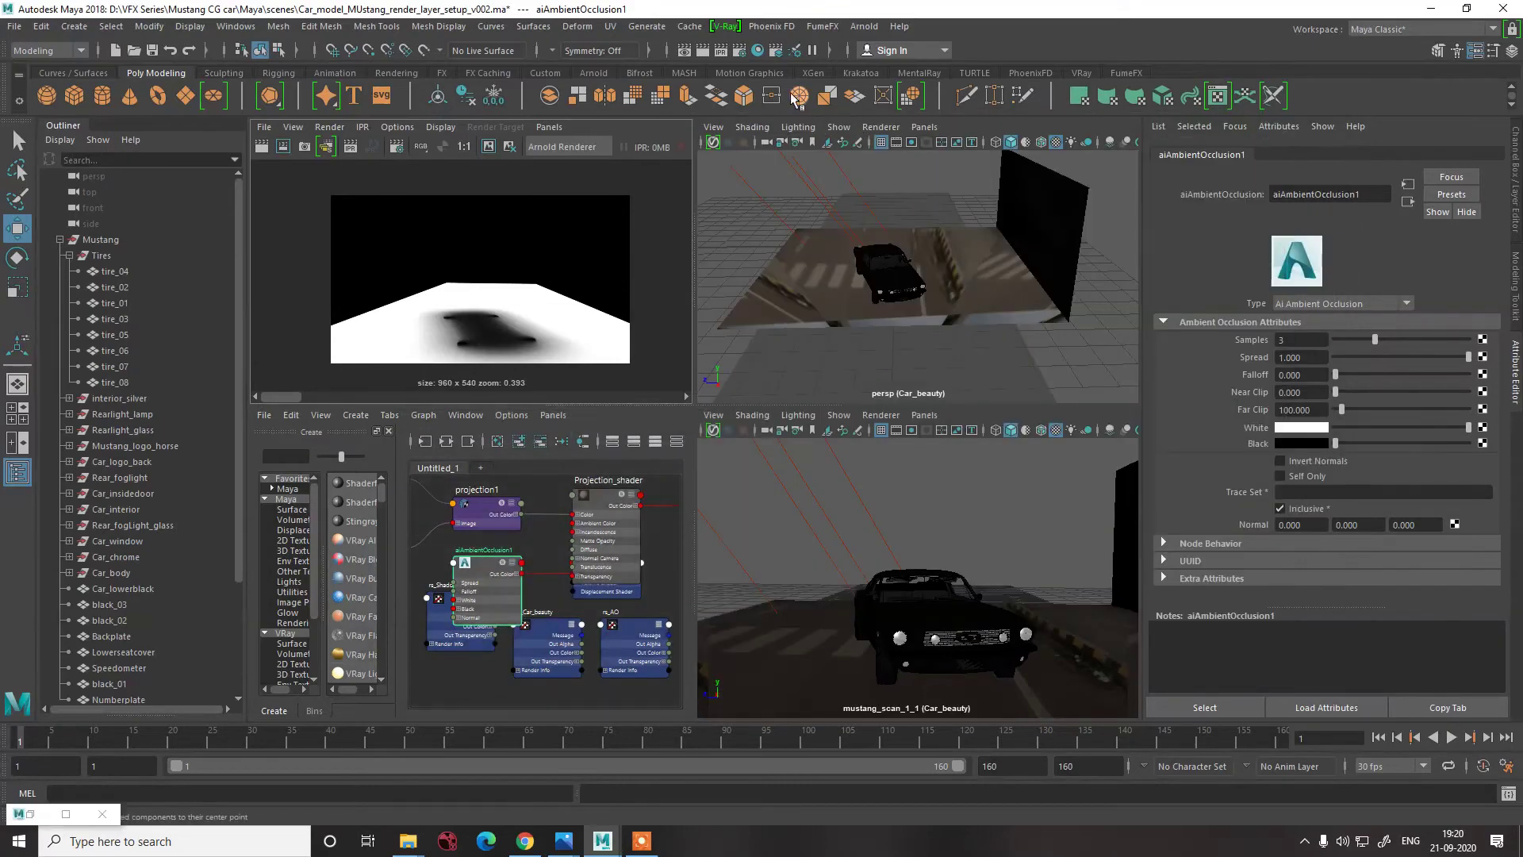
- Open the render settings beside the render setup and set the image size preset to HD_1080
left_click(775, 50)
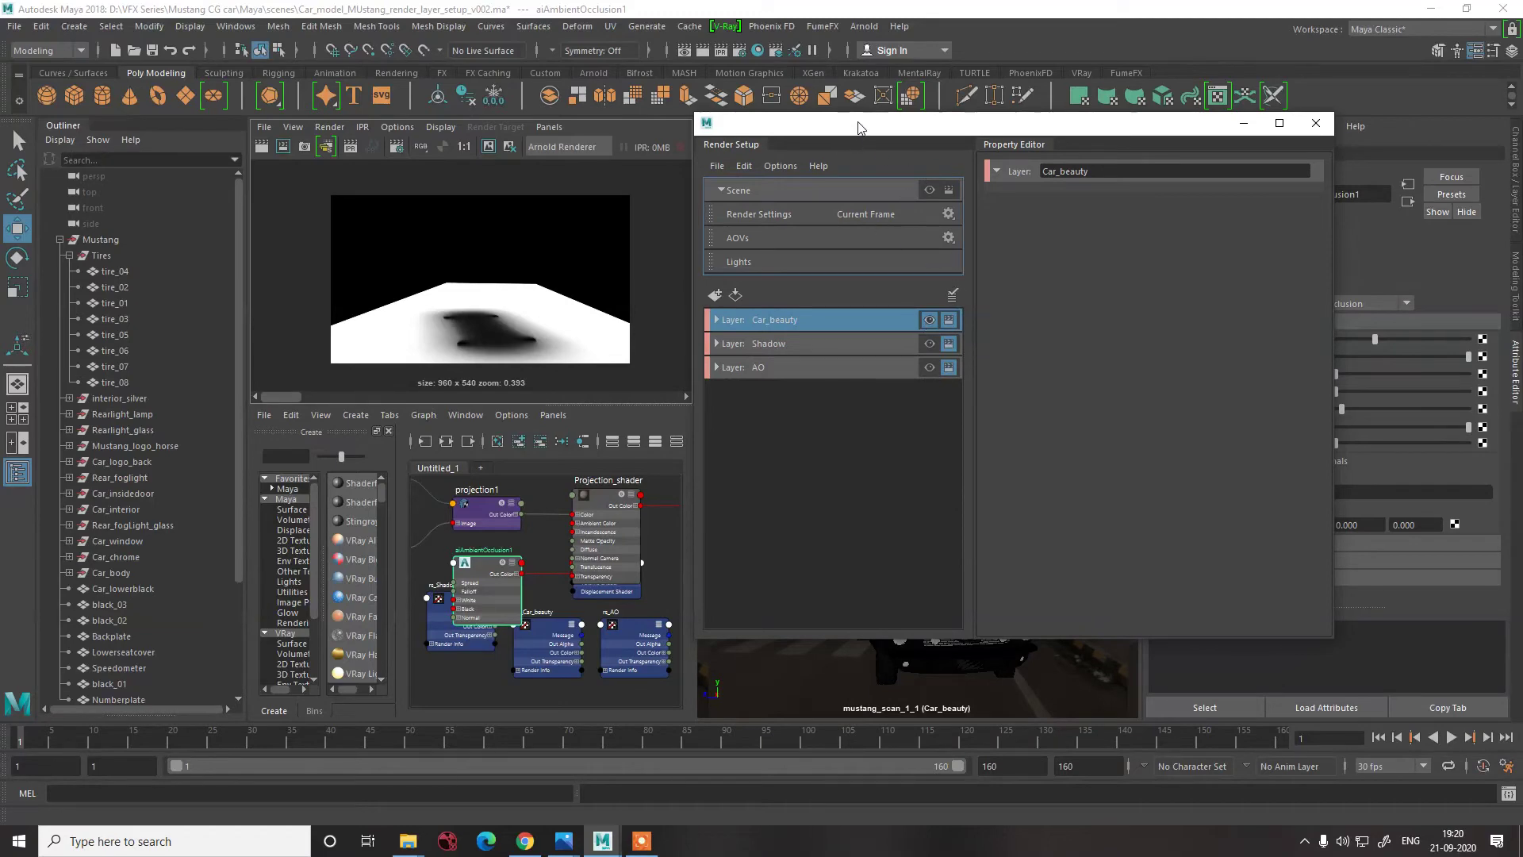
left_click_drag(861, 123, 730, 117)
left_click(742, 53)
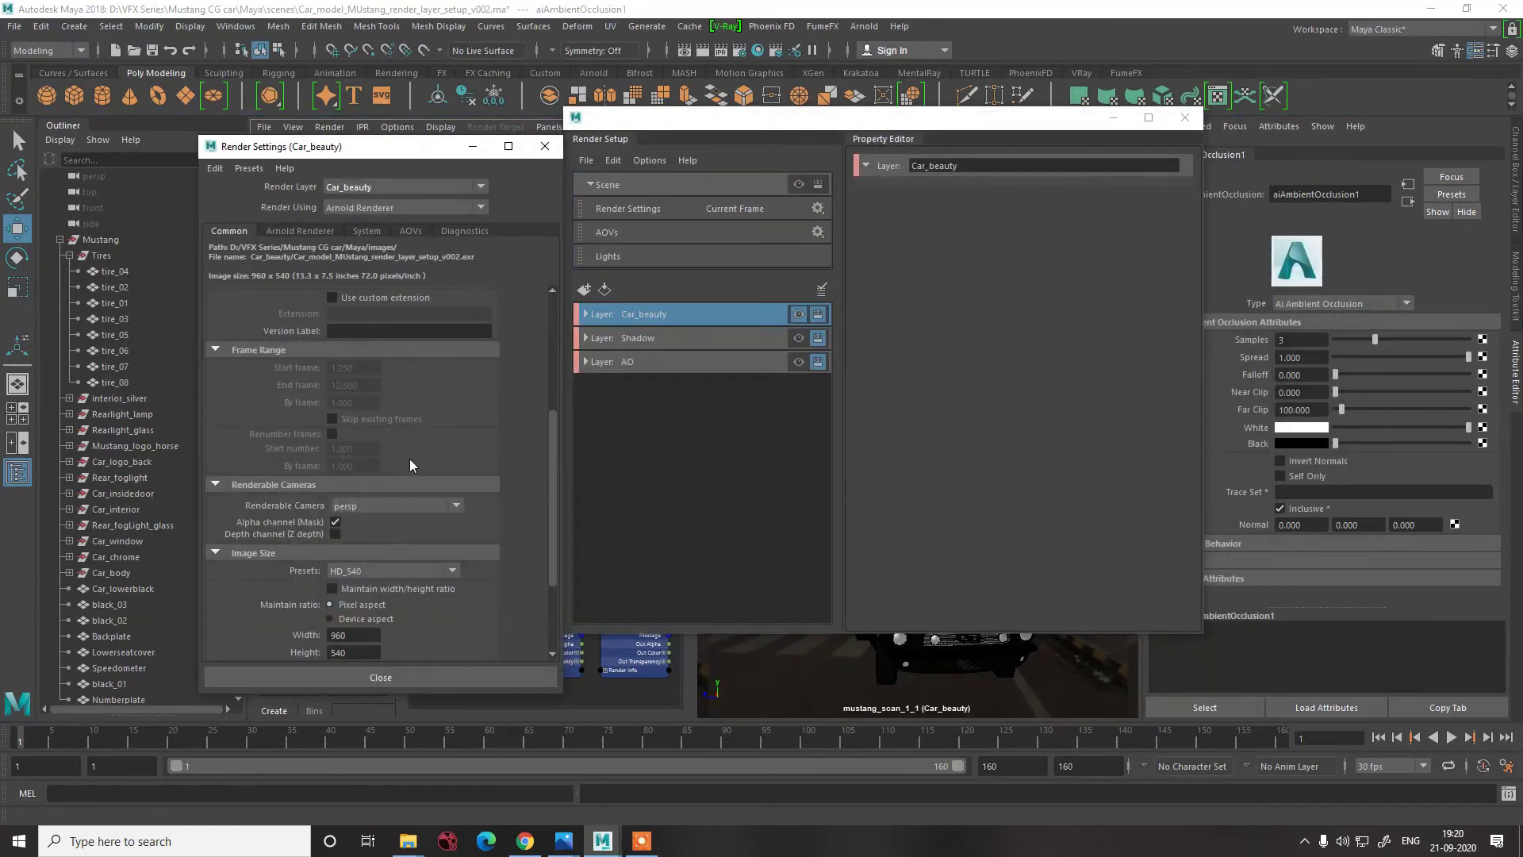
left_click(391, 570)
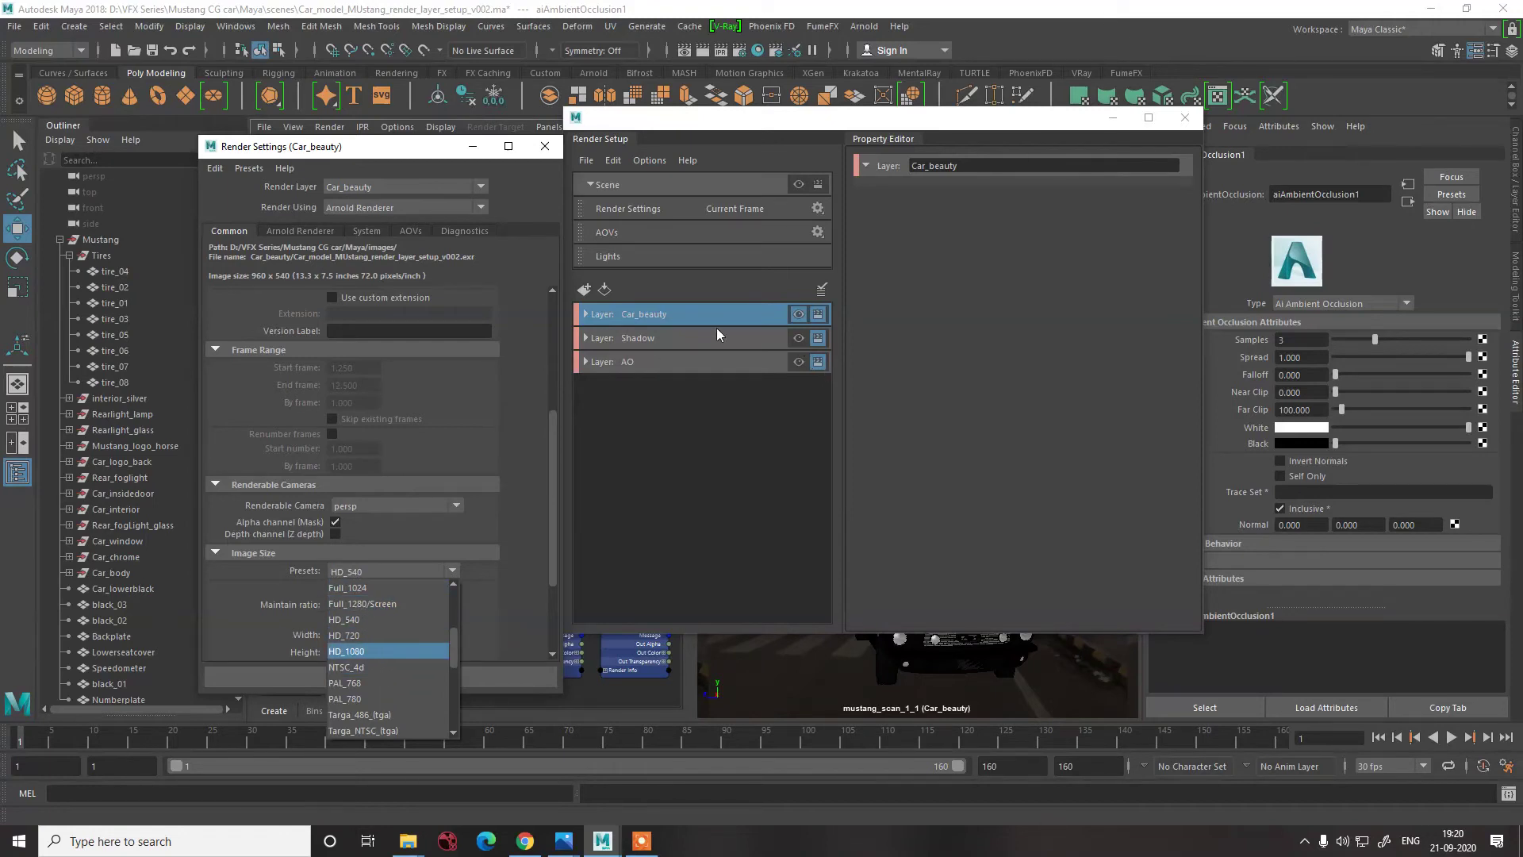
scroll(387, 626, "down", 1)
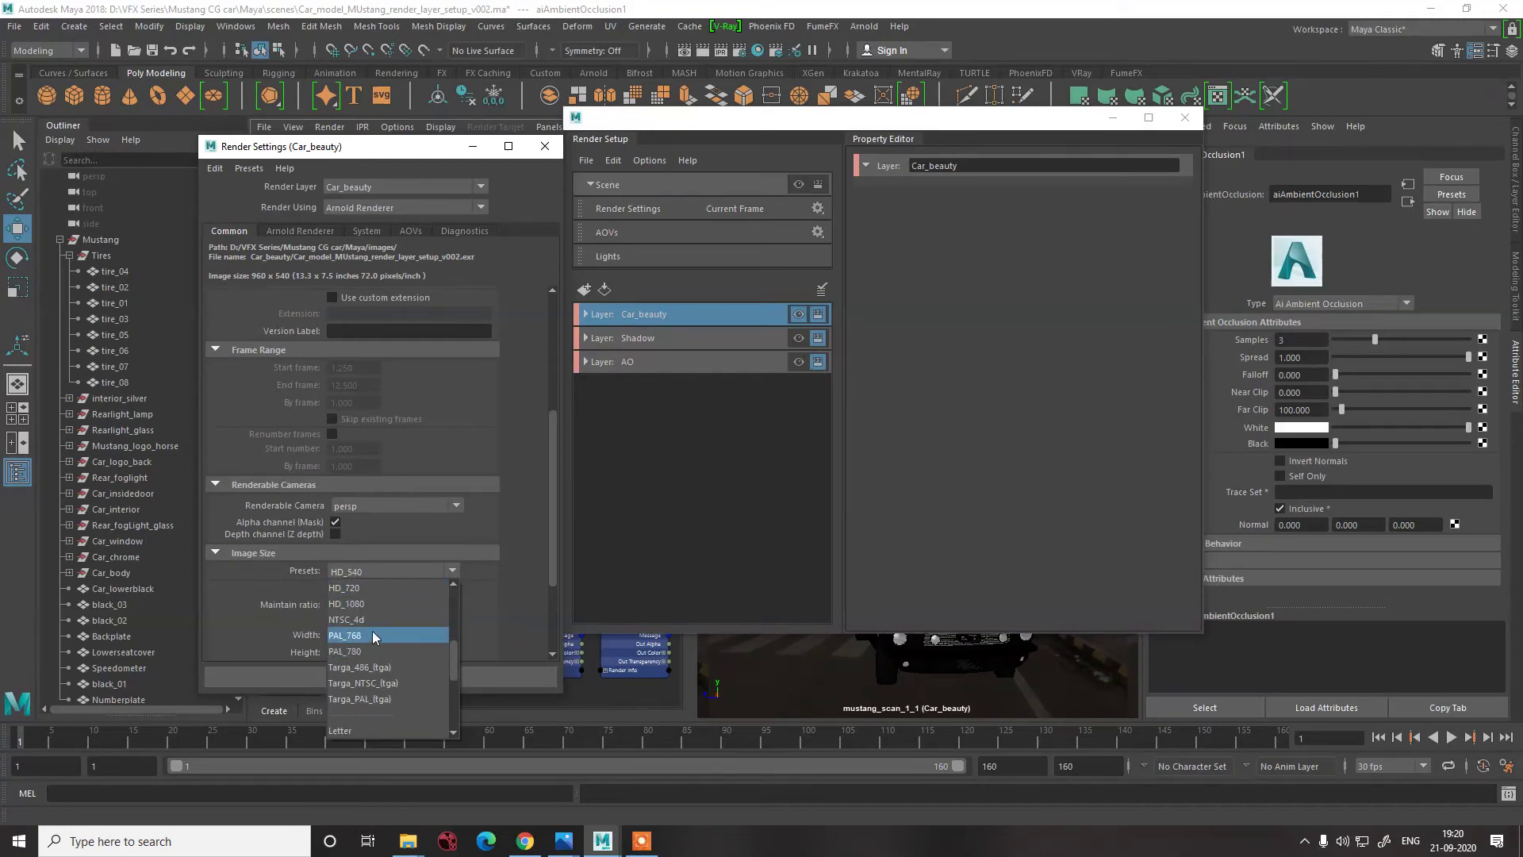
left_click(373, 603)
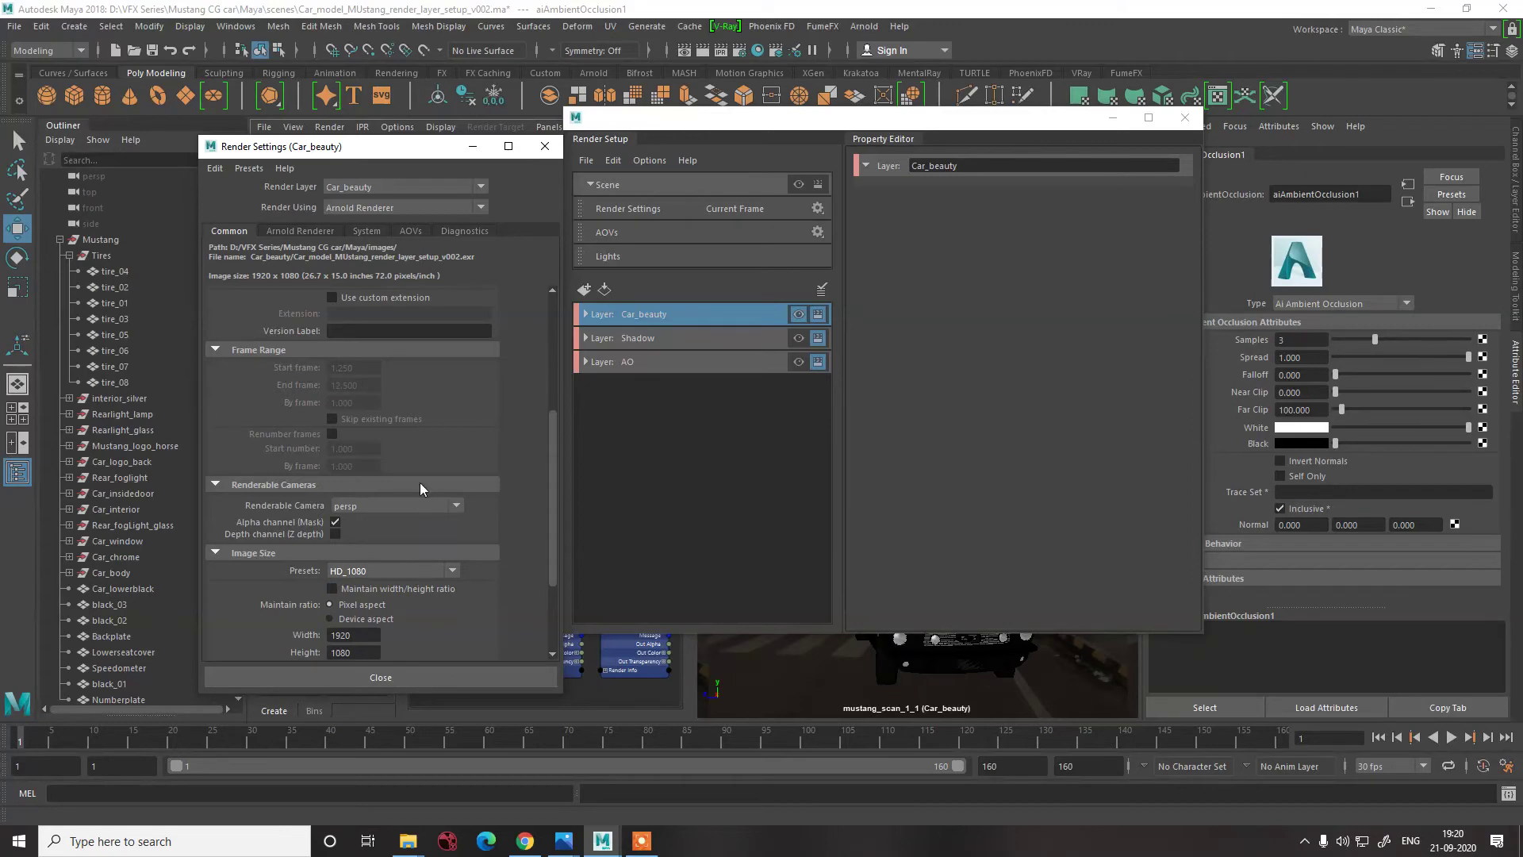
- Set the renderable camera to mustang_scan_1_1 and enable Maintain width/height ratio for the image size
scroll(269, 436, "down", 3)
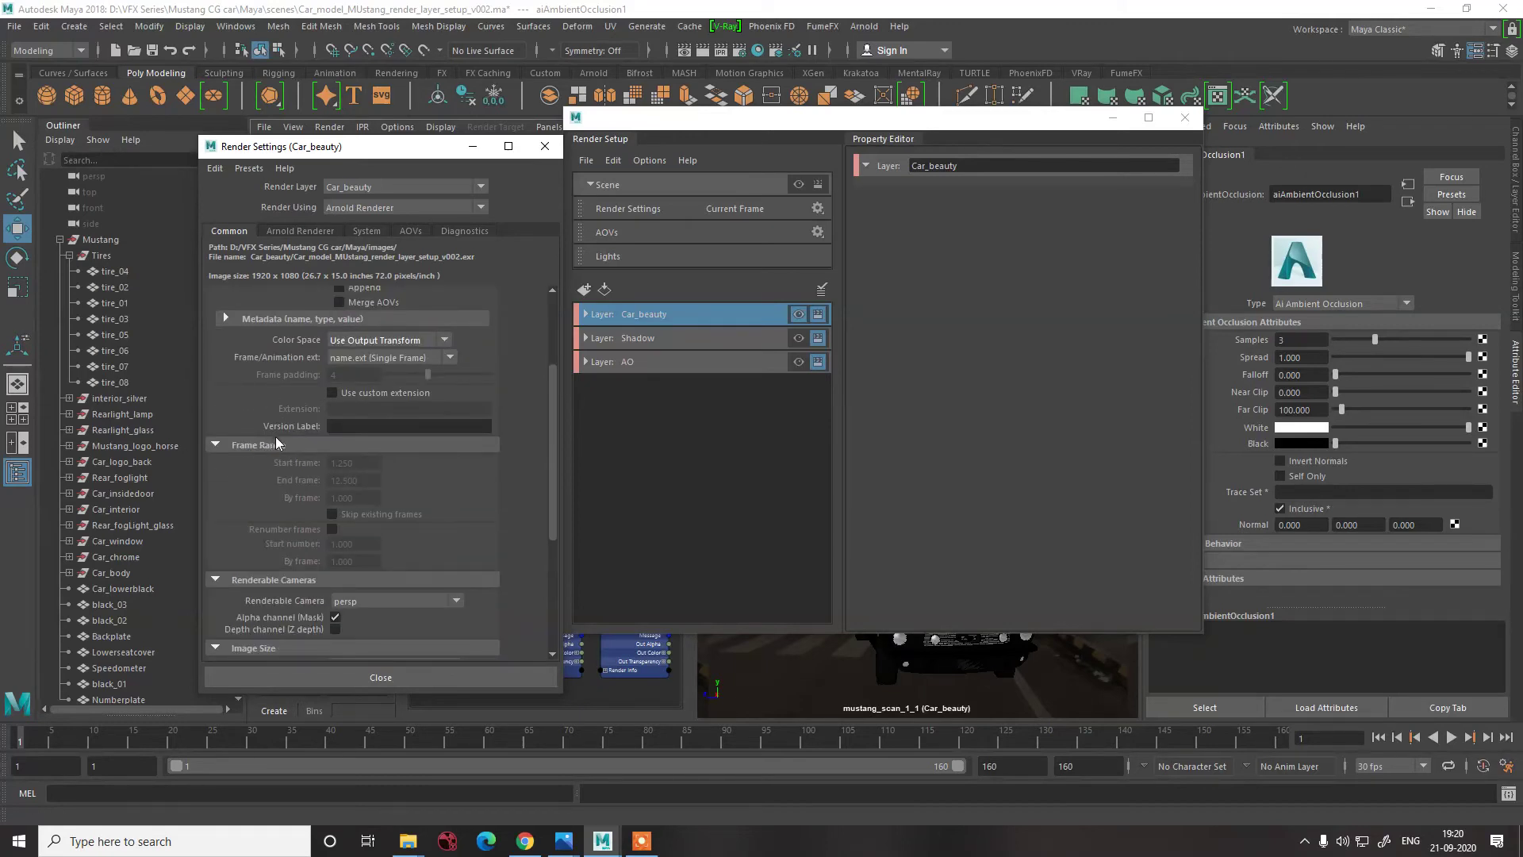
left_click(377, 371)
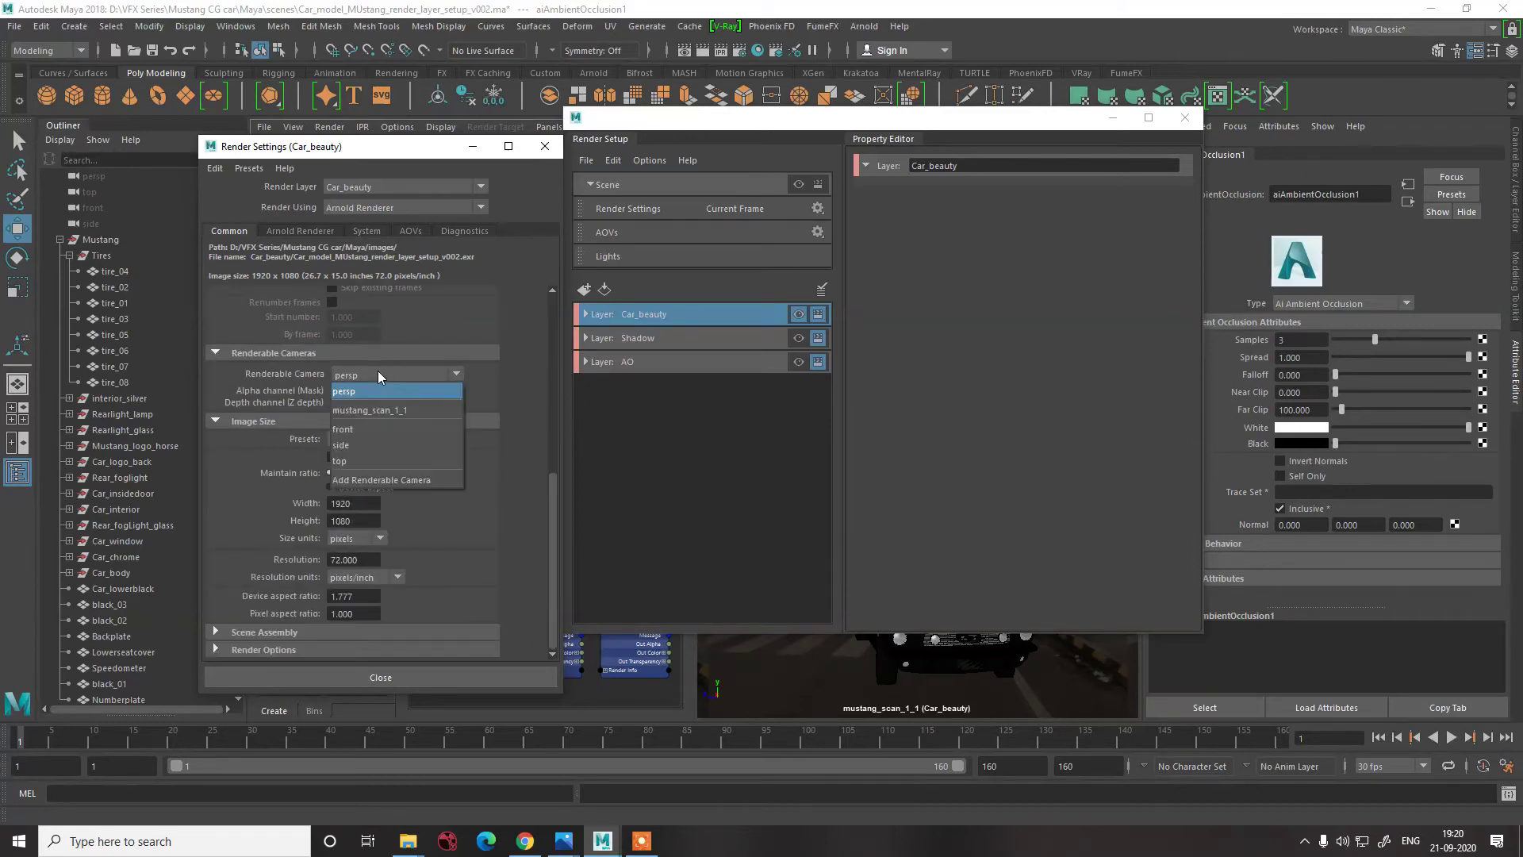
left_click(388, 408)
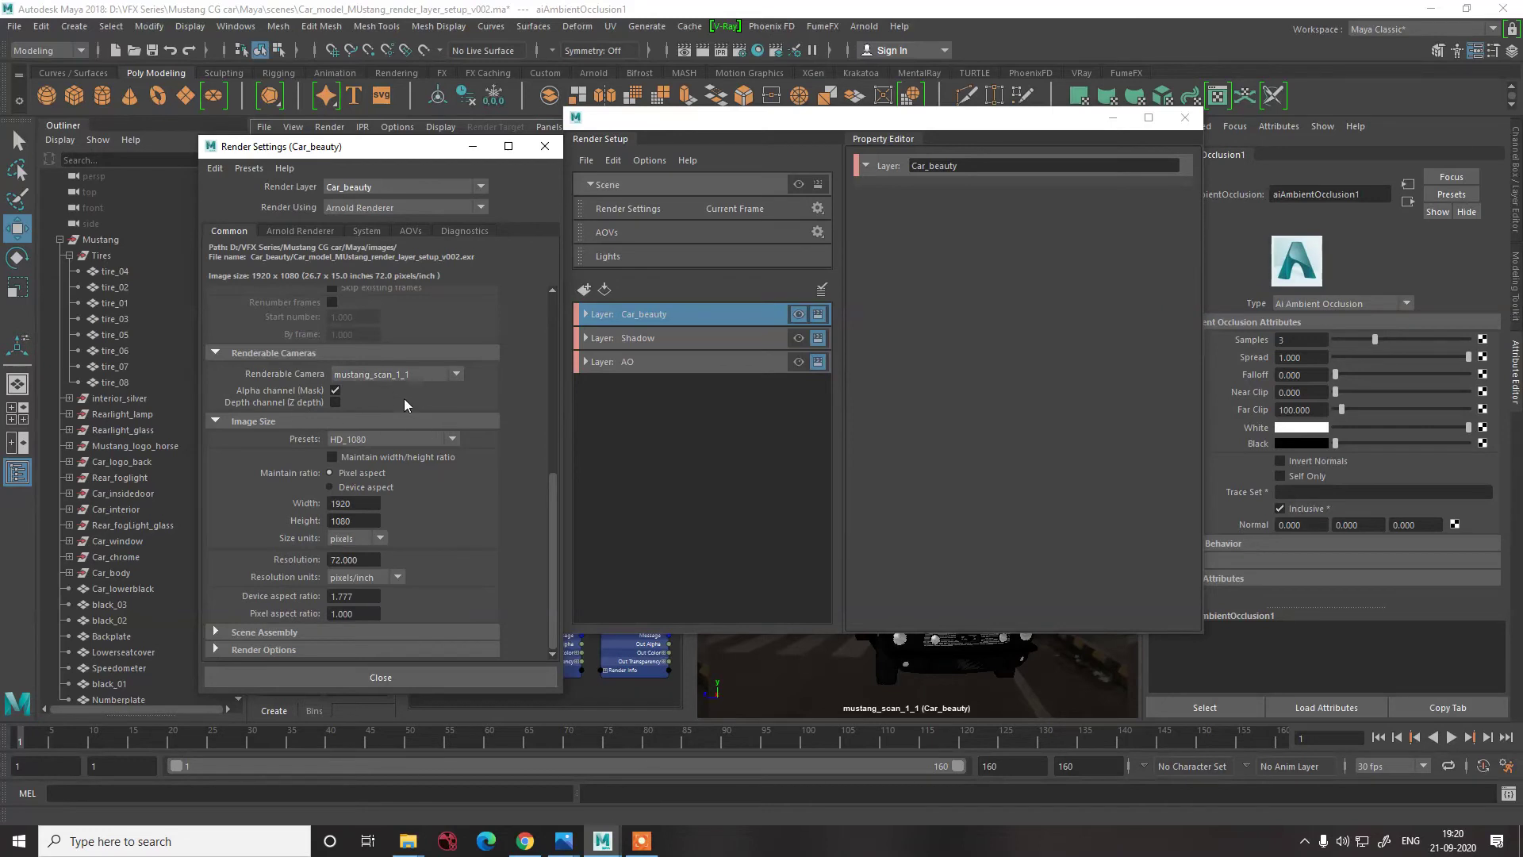
left_click(387, 456)
- Set the Frame/Animation extension of the file output to name.#.ext
scroll(439, 480, "up", 8)
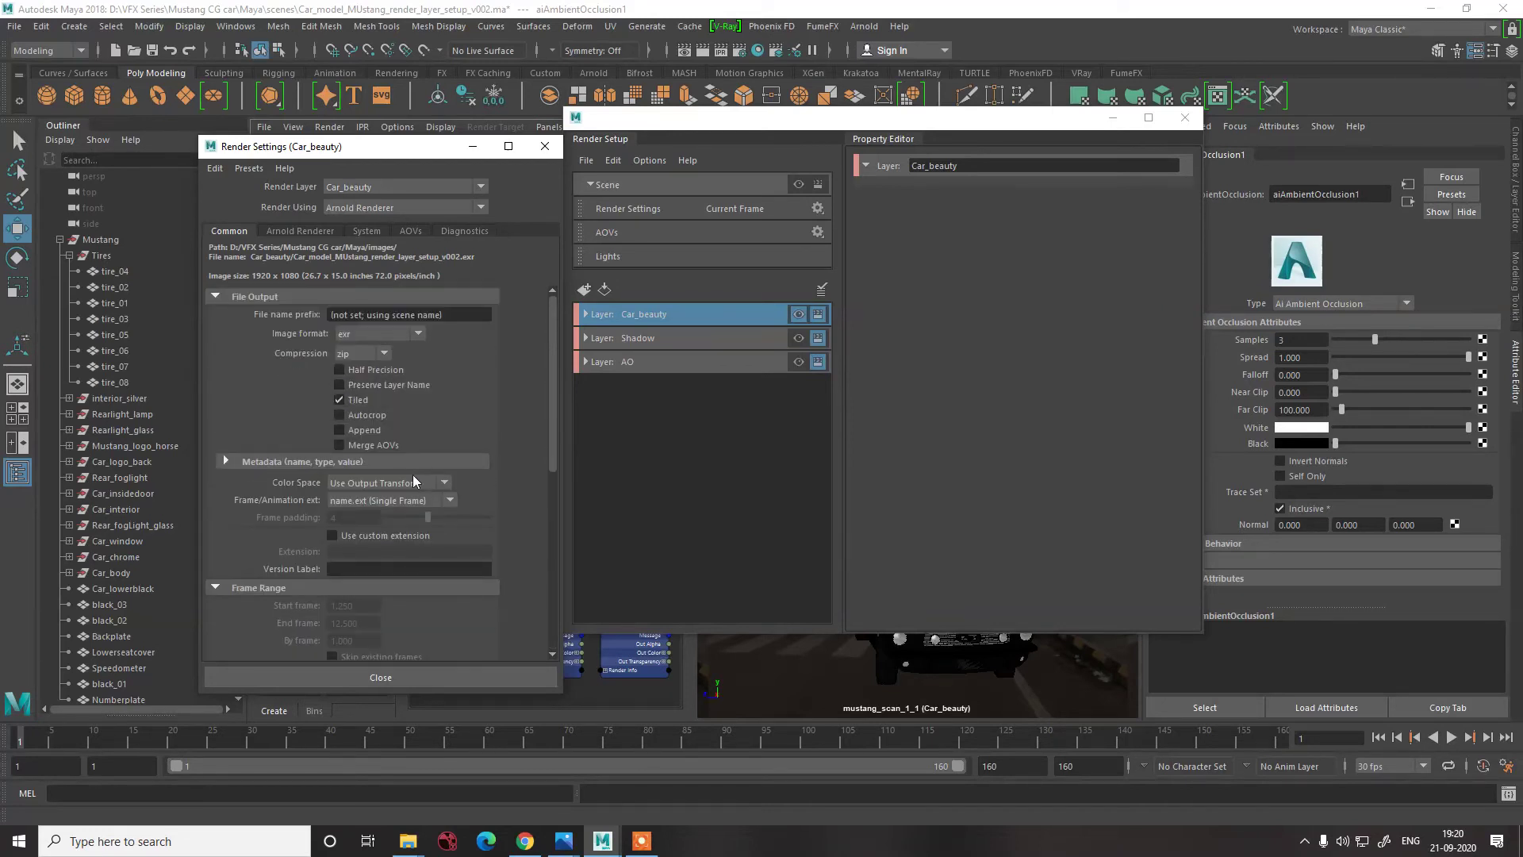
left_click(380, 502)
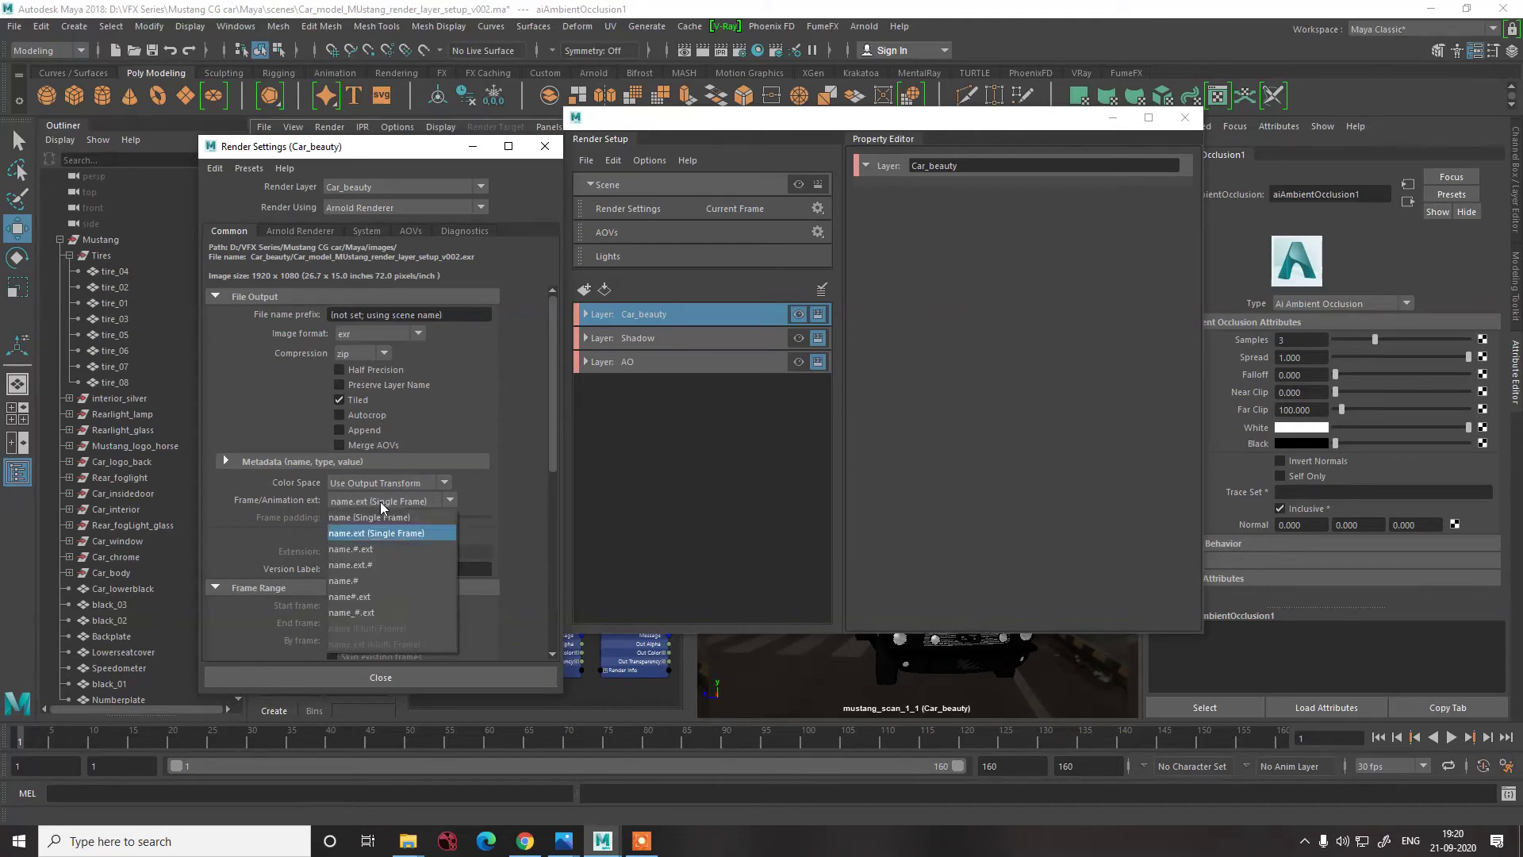
left_click(372, 549)
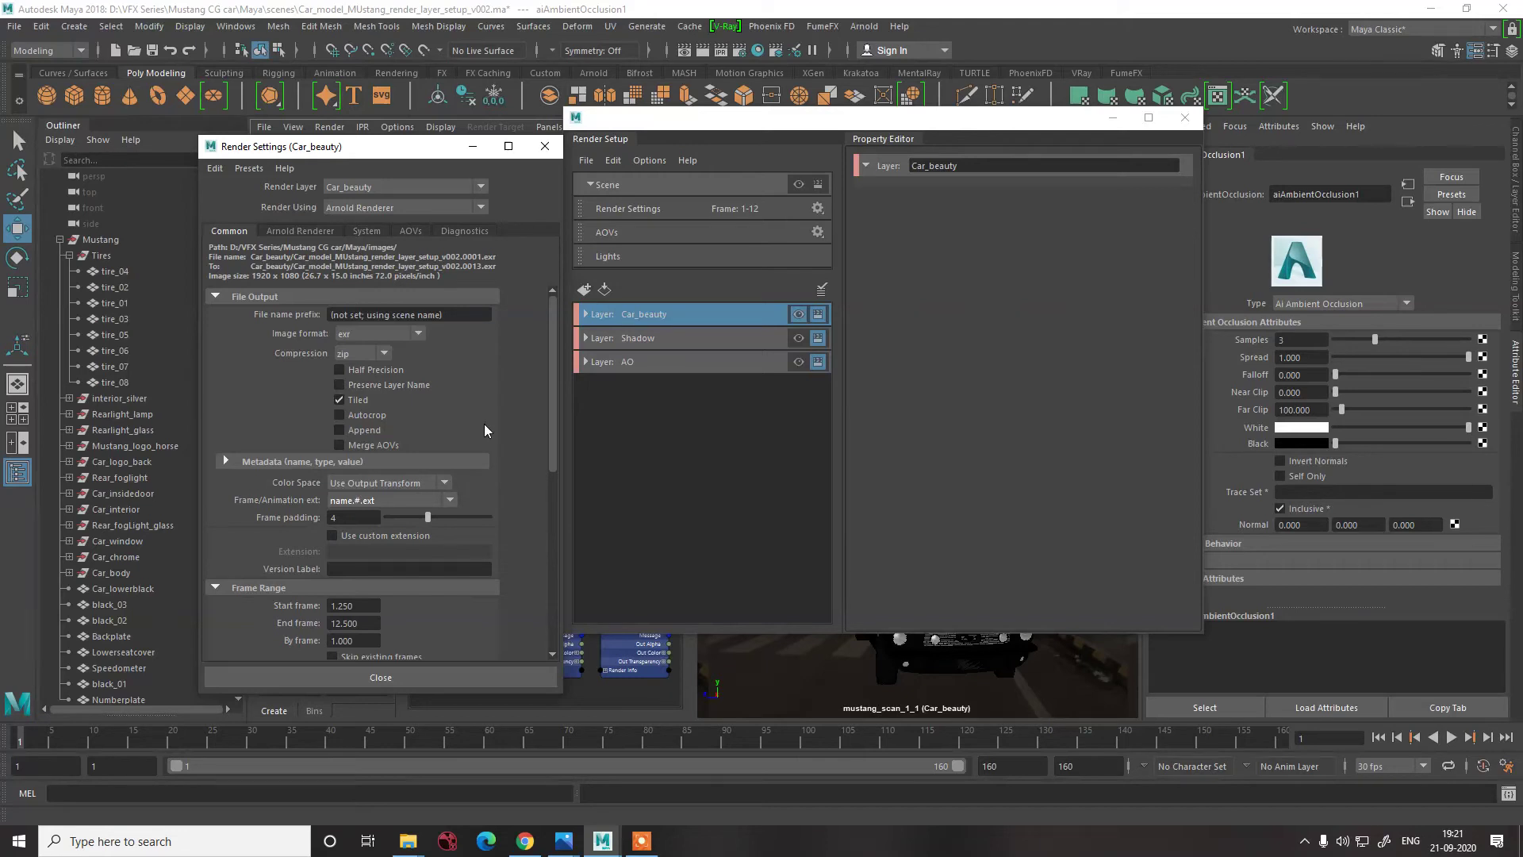
- Set the render frame range to start at frame 1 and end at frame 160
scroll(485, 429, "down", 3)
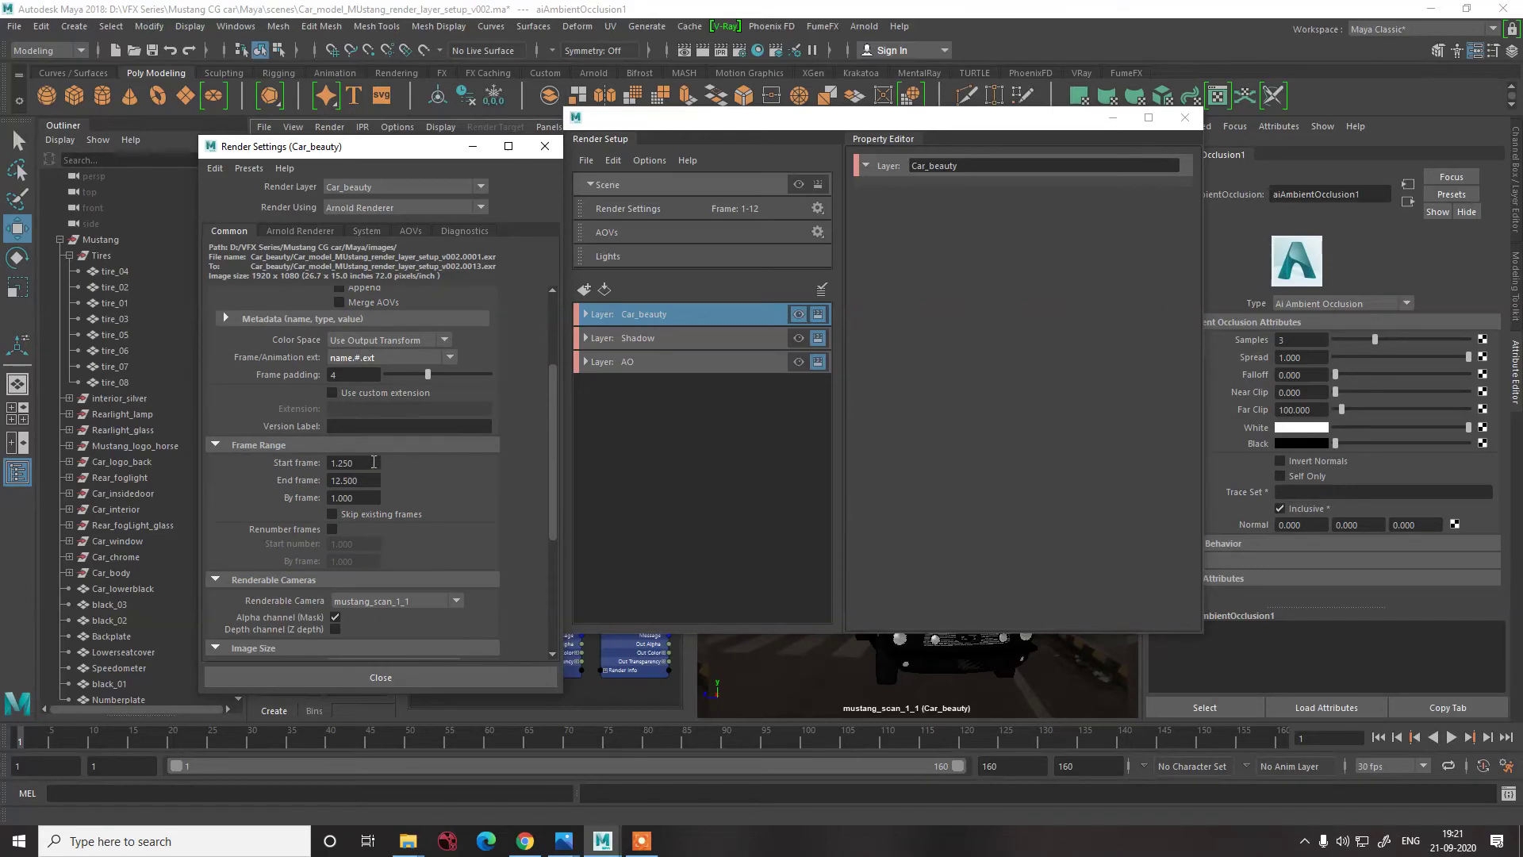
left_click(373, 461)
type("1")
key("Tab")
type("160")
key("Return")
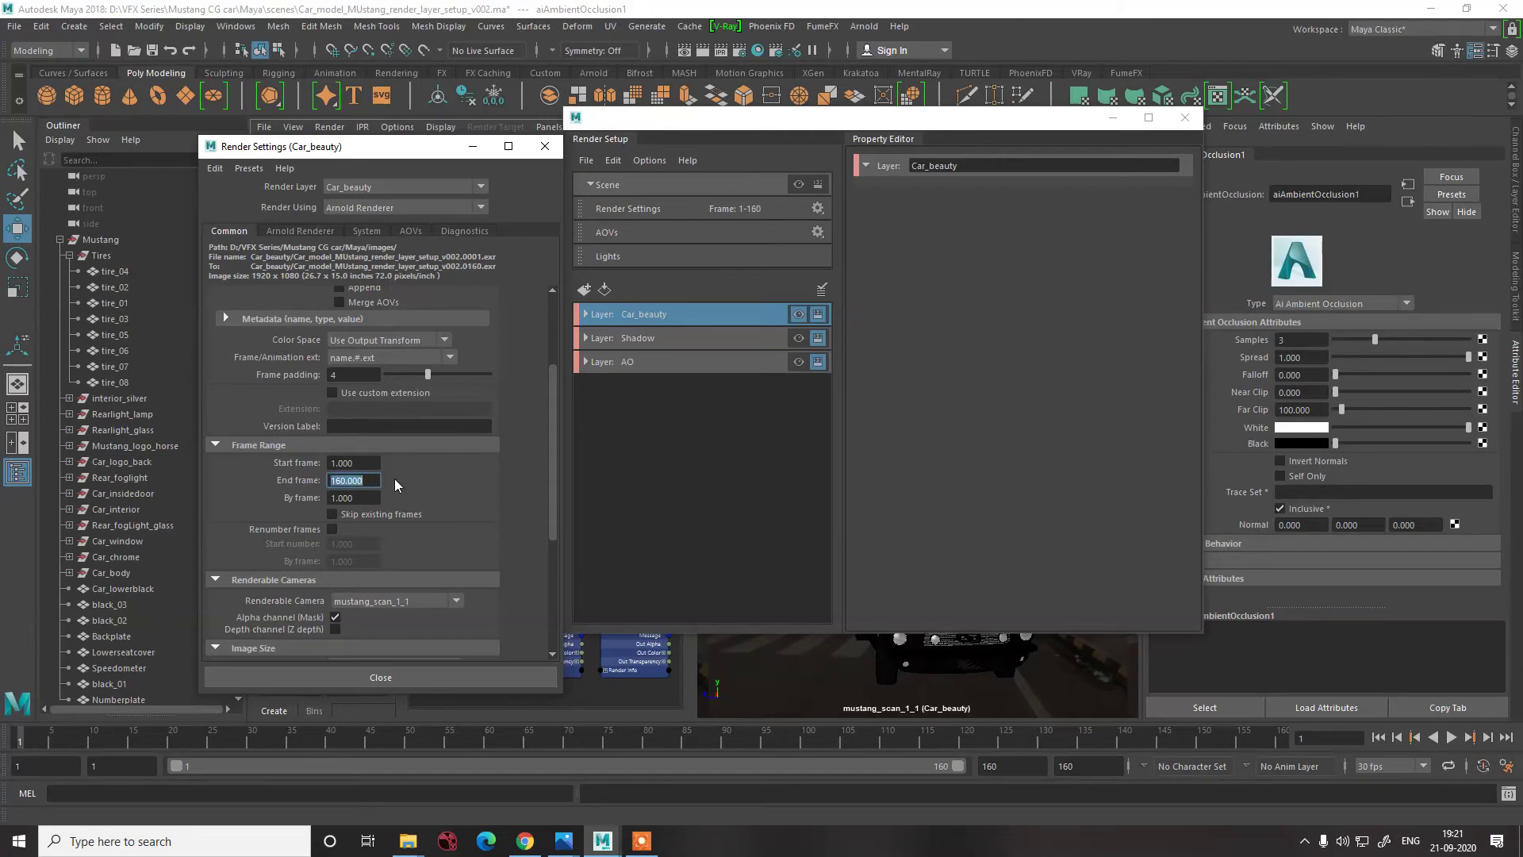
scroll(473, 475, "down", 6)
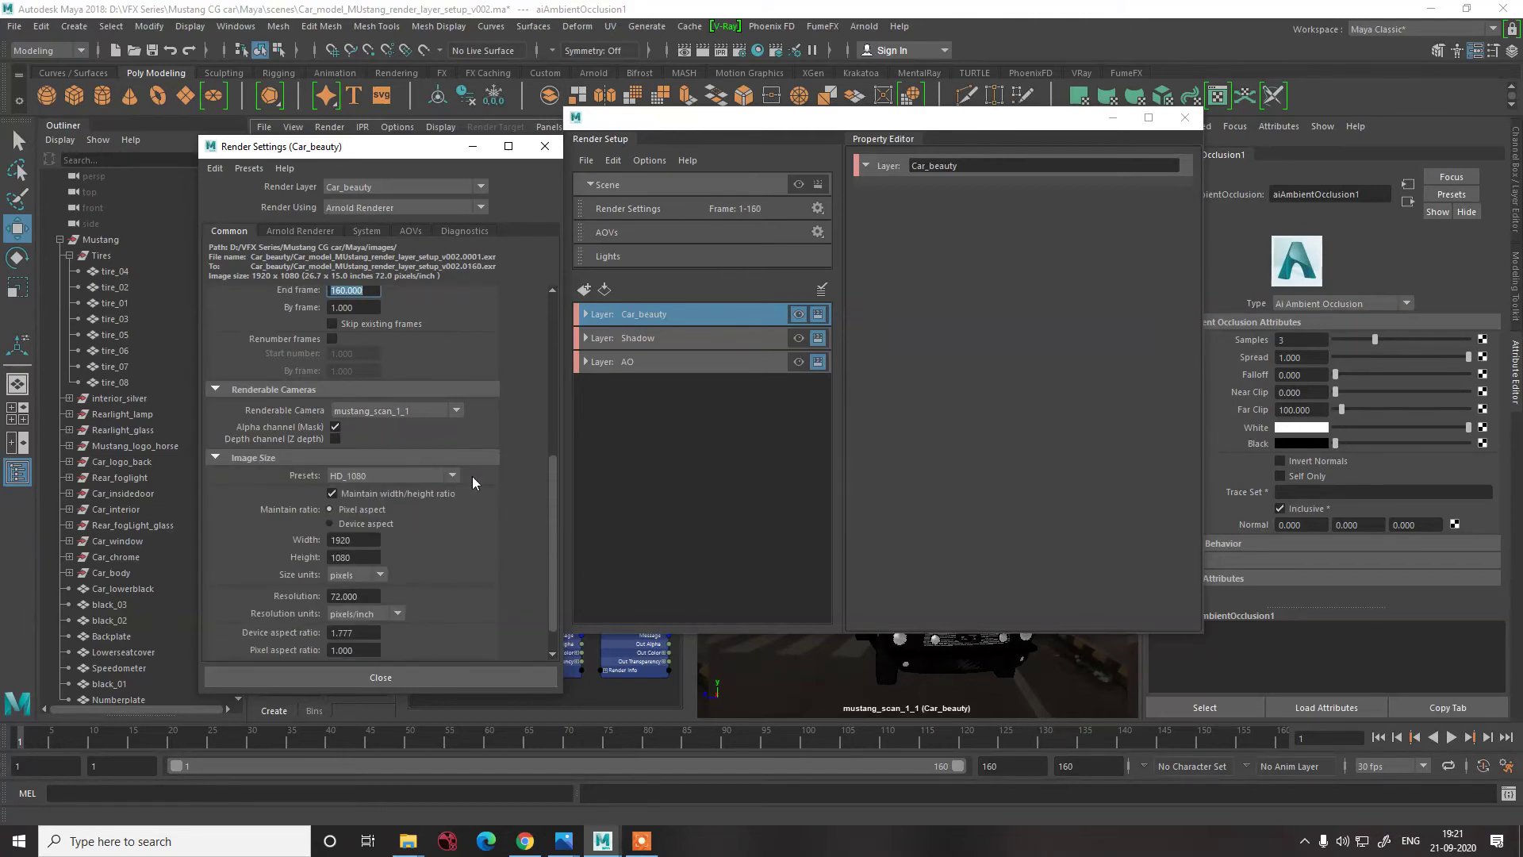
- Create an absolute override of the file name prefix for the visible Car_beauty layer
scroll(472, 476, "up", 6)
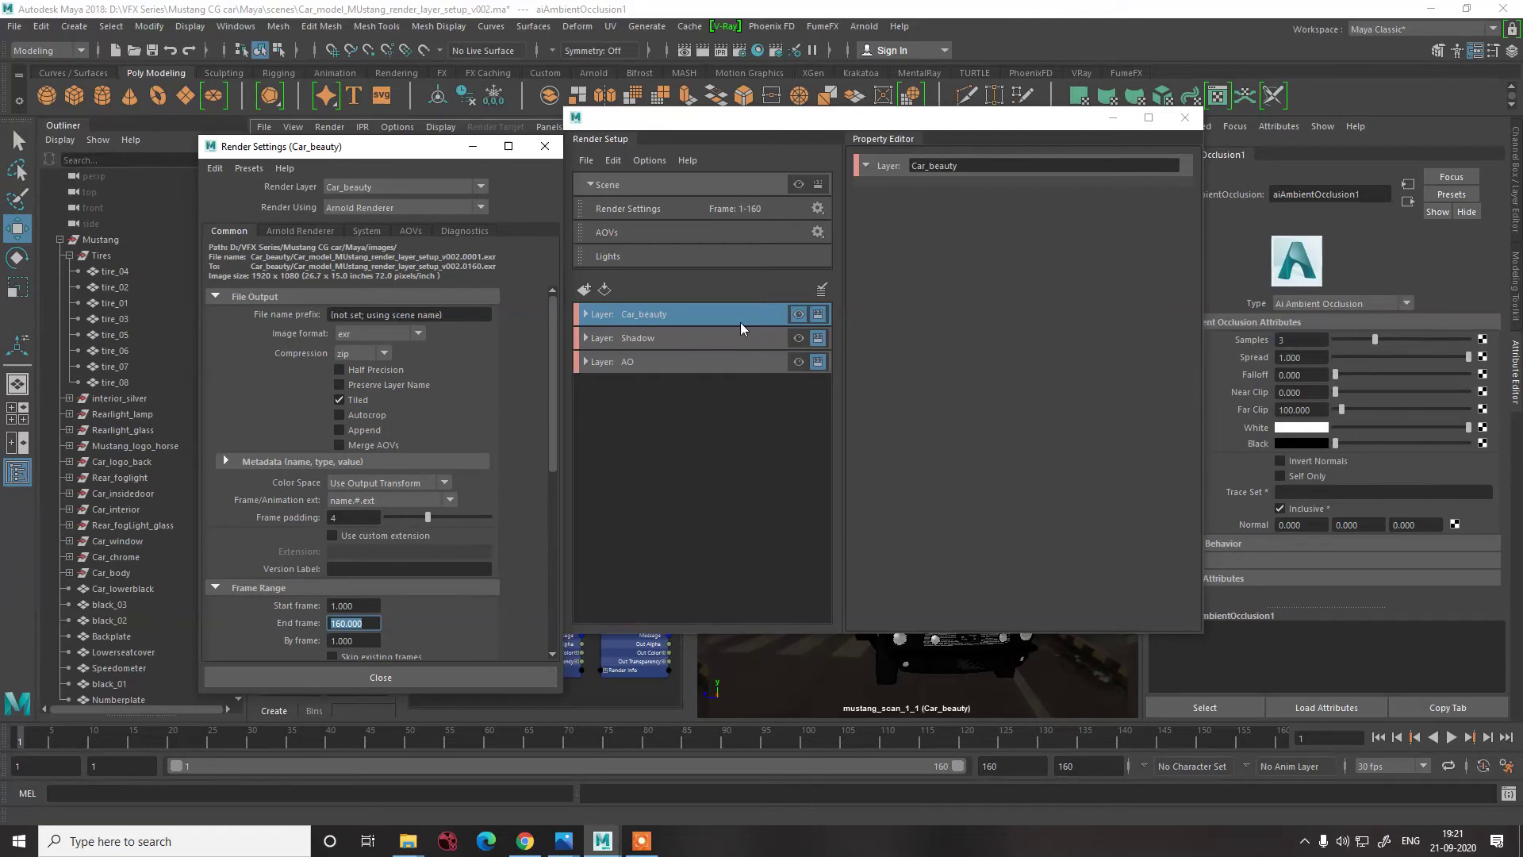
right_click(670, 316)
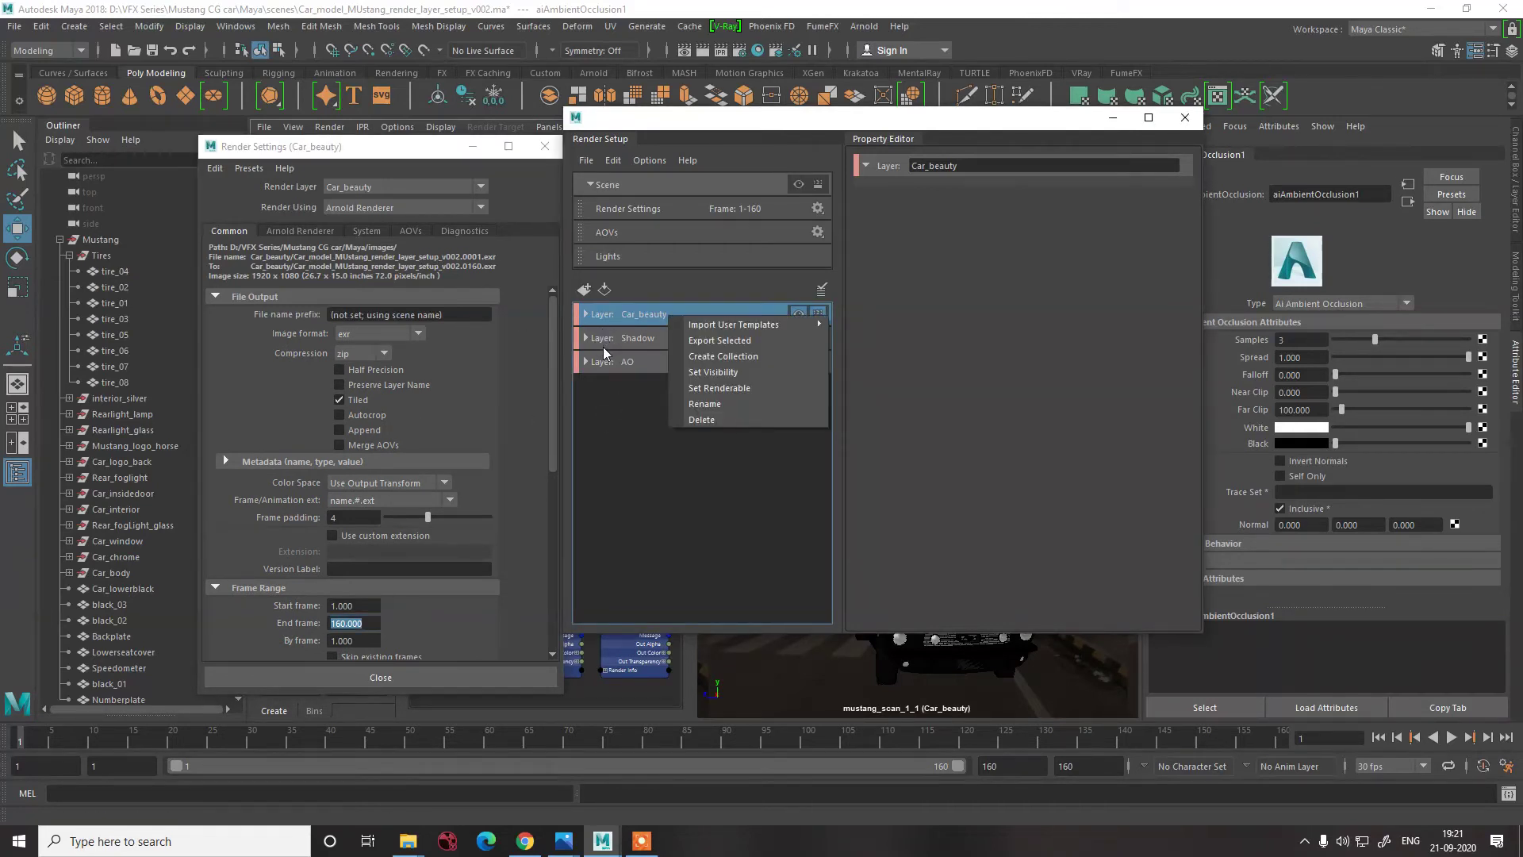
left_click(627, 403)
left_click(625, 315)
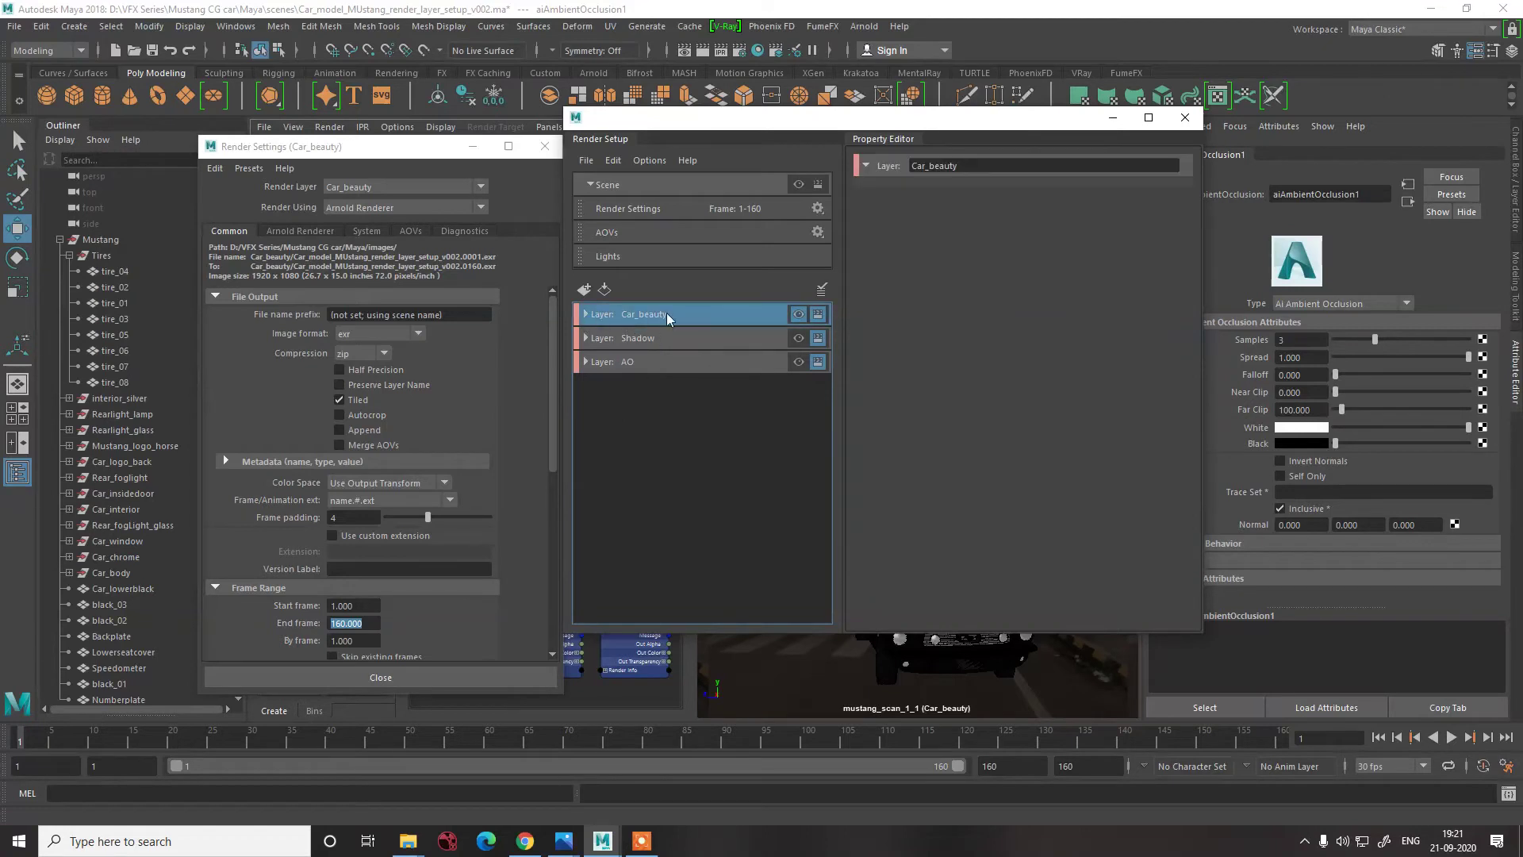
right_click(291, 312)
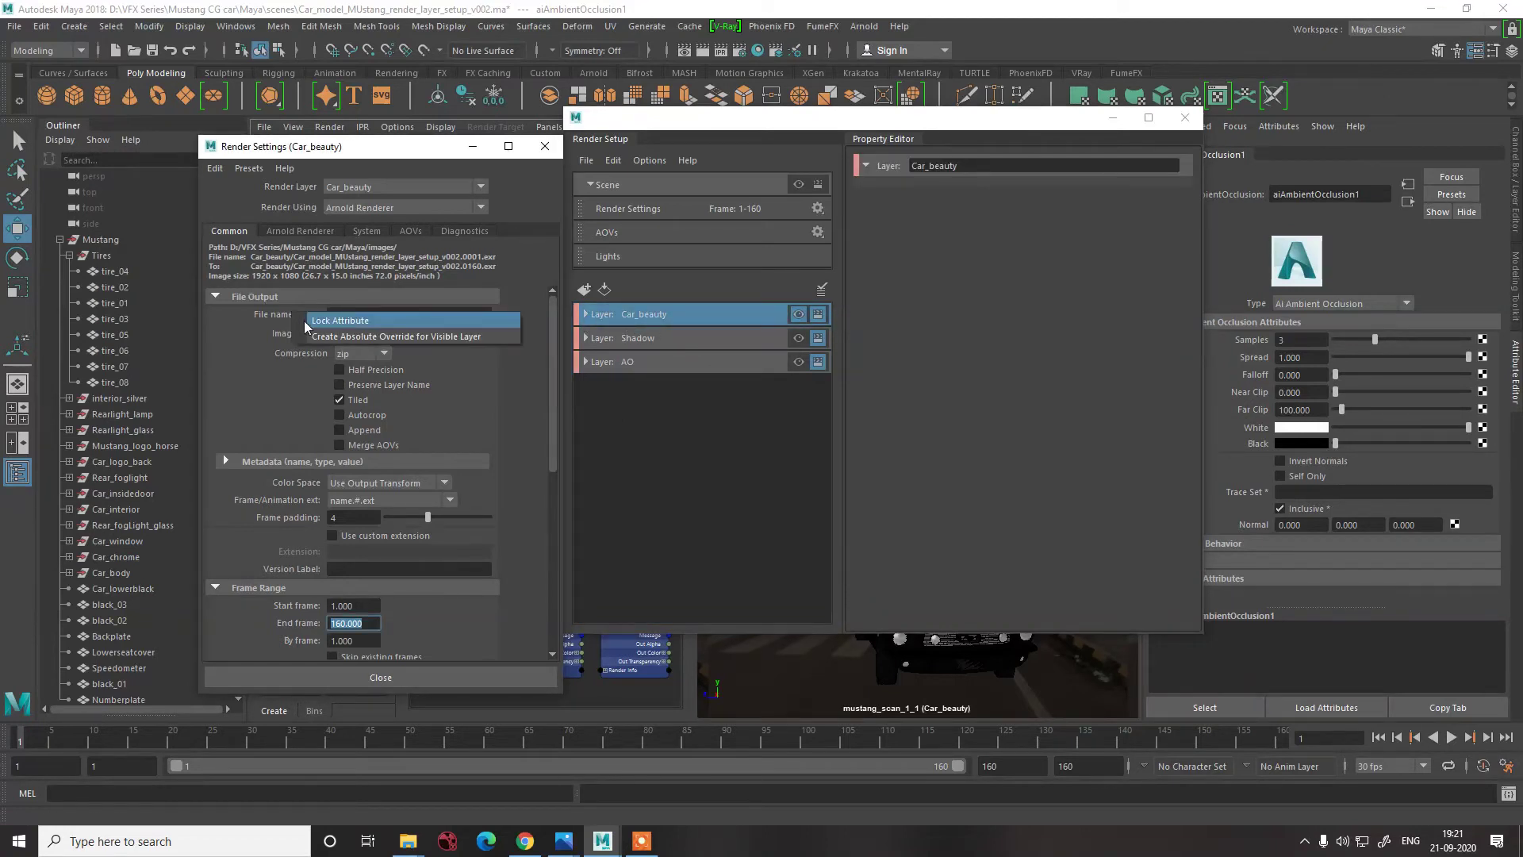
left_click(358, 338)
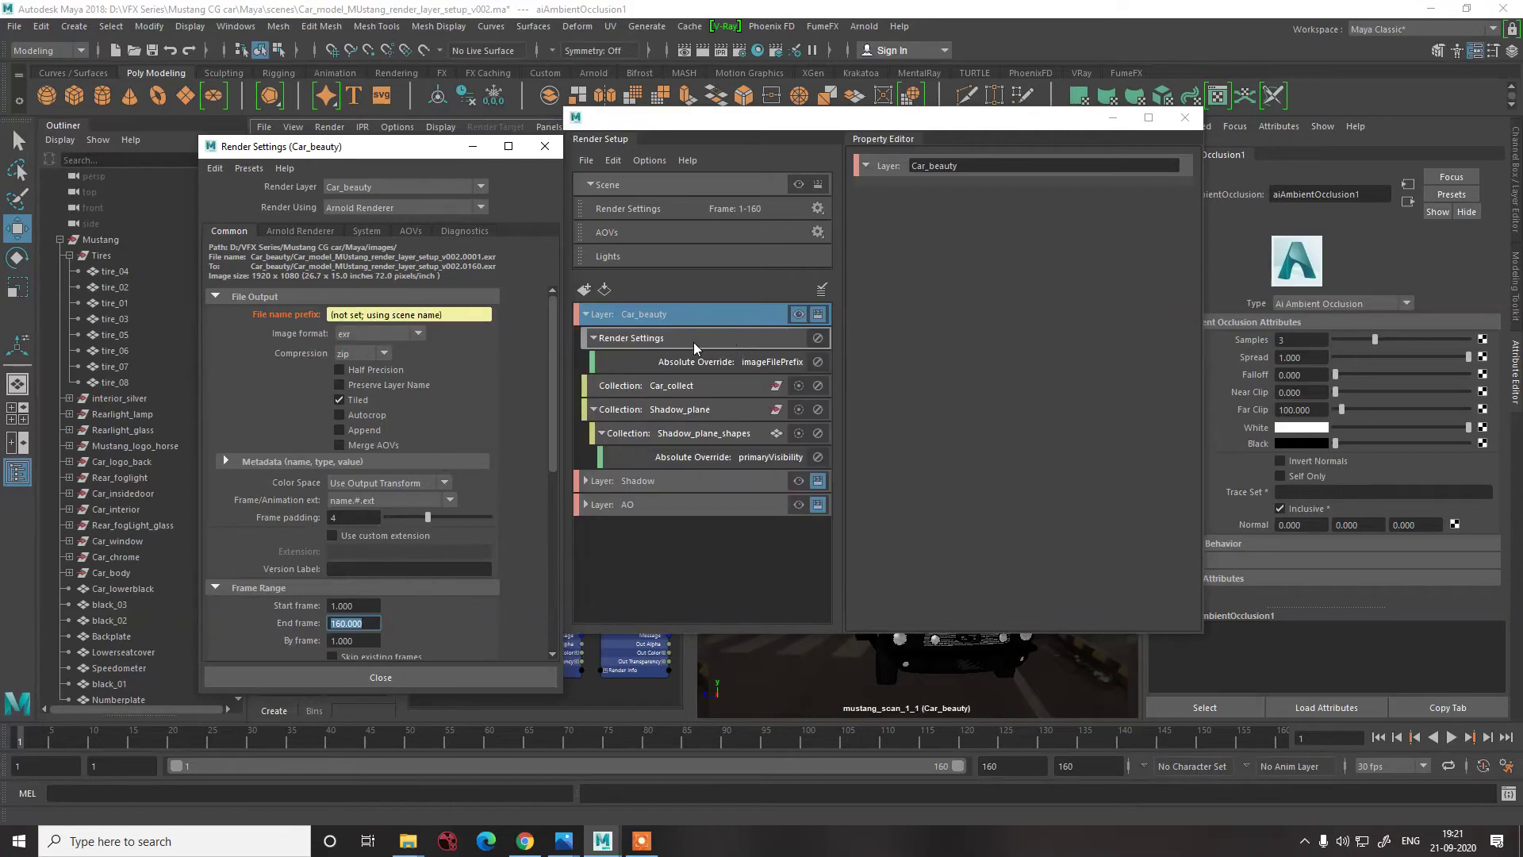
- Enter car as the Image File Prefix of the Car_beauty imageFilePrefix override
left_click(714, 360)
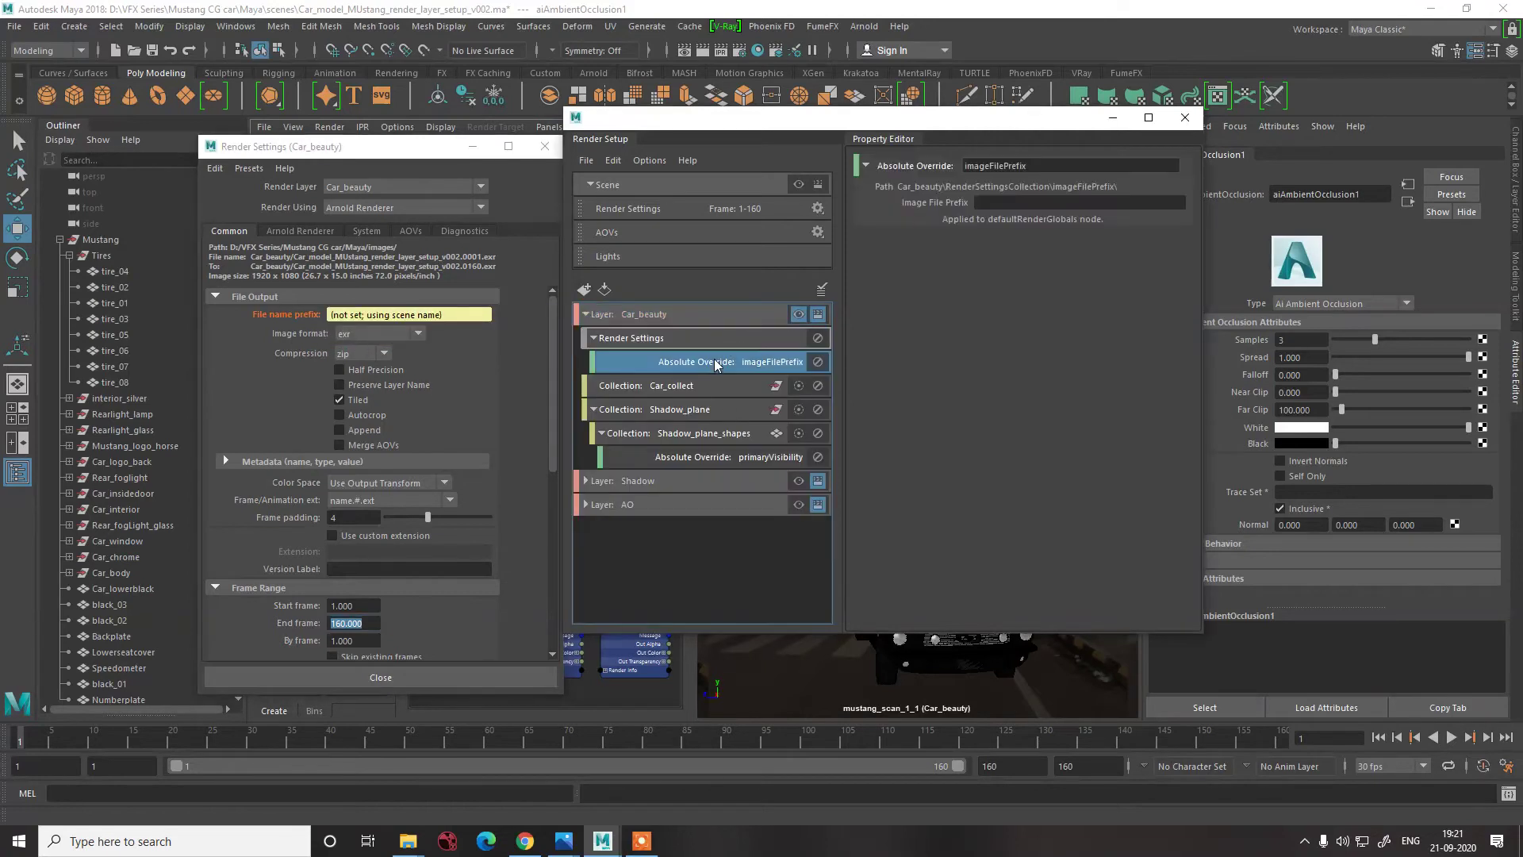
left_click(1009, 203)
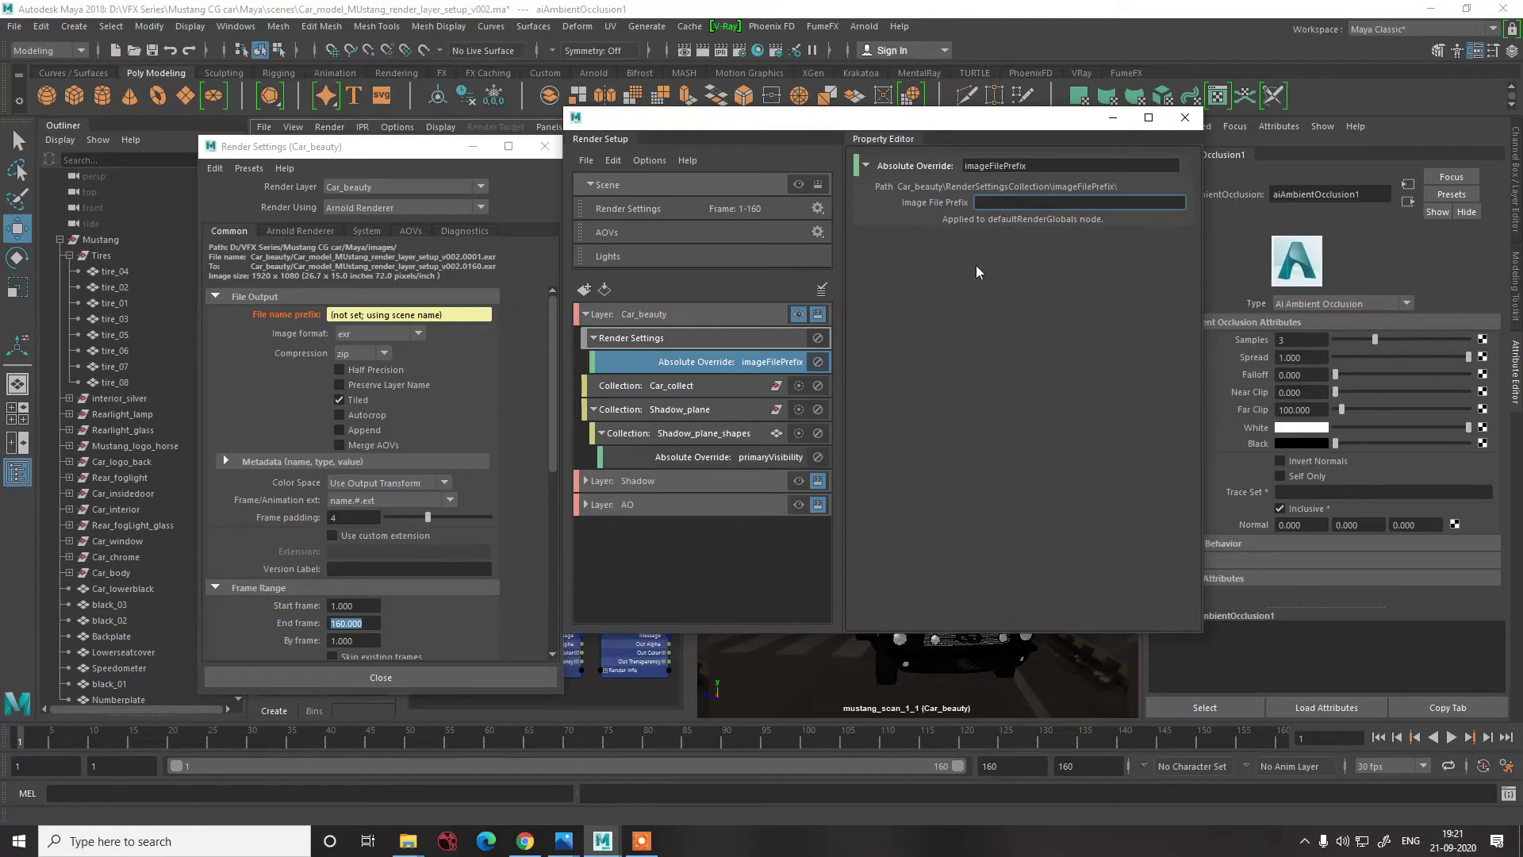
type("car")
double_click(1029, 165)
type("ca")
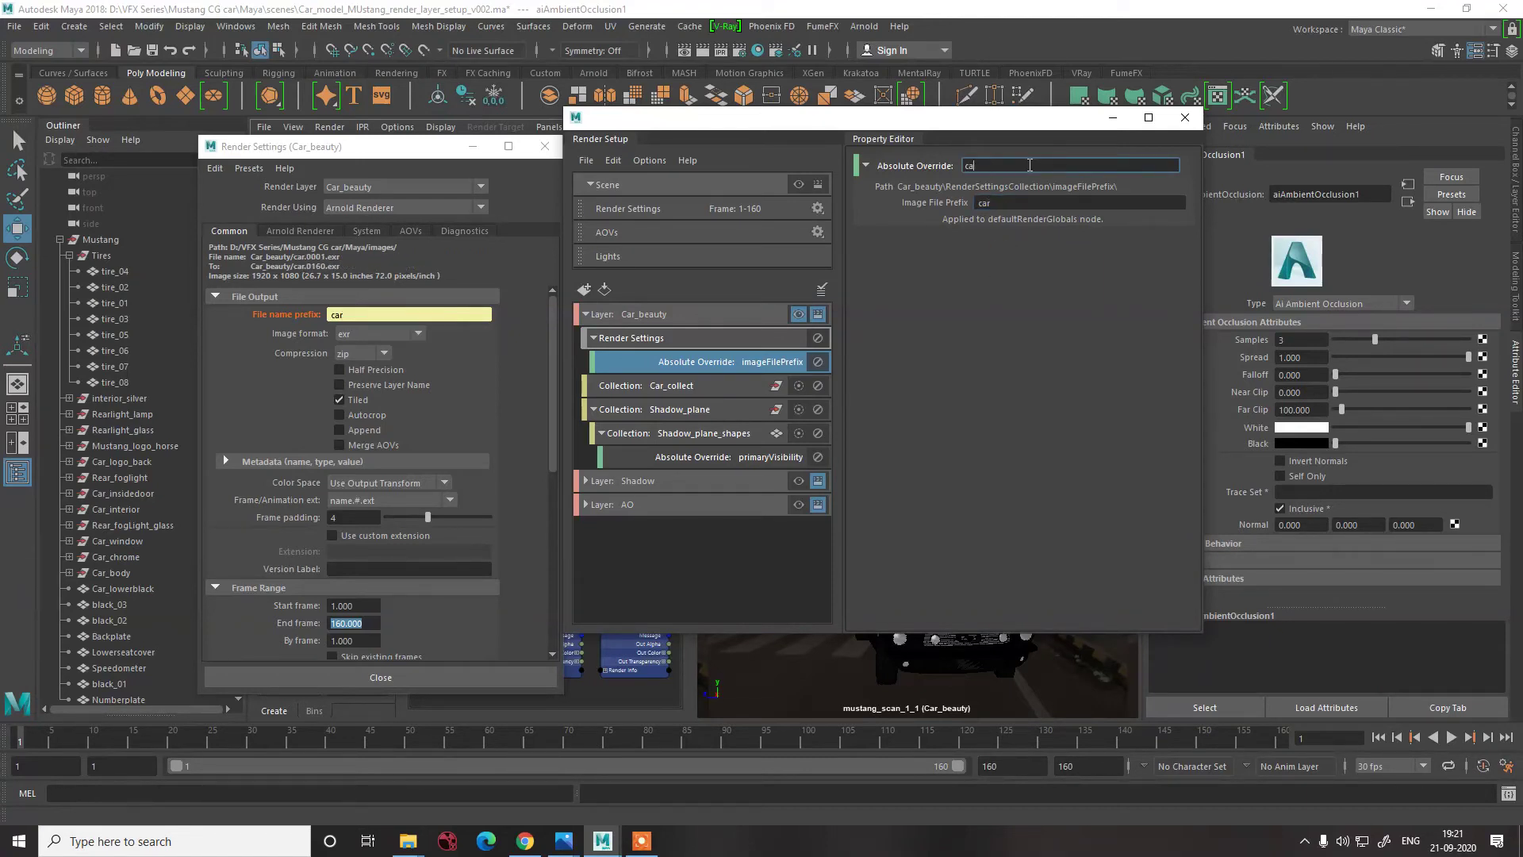
key("ctrl+z")
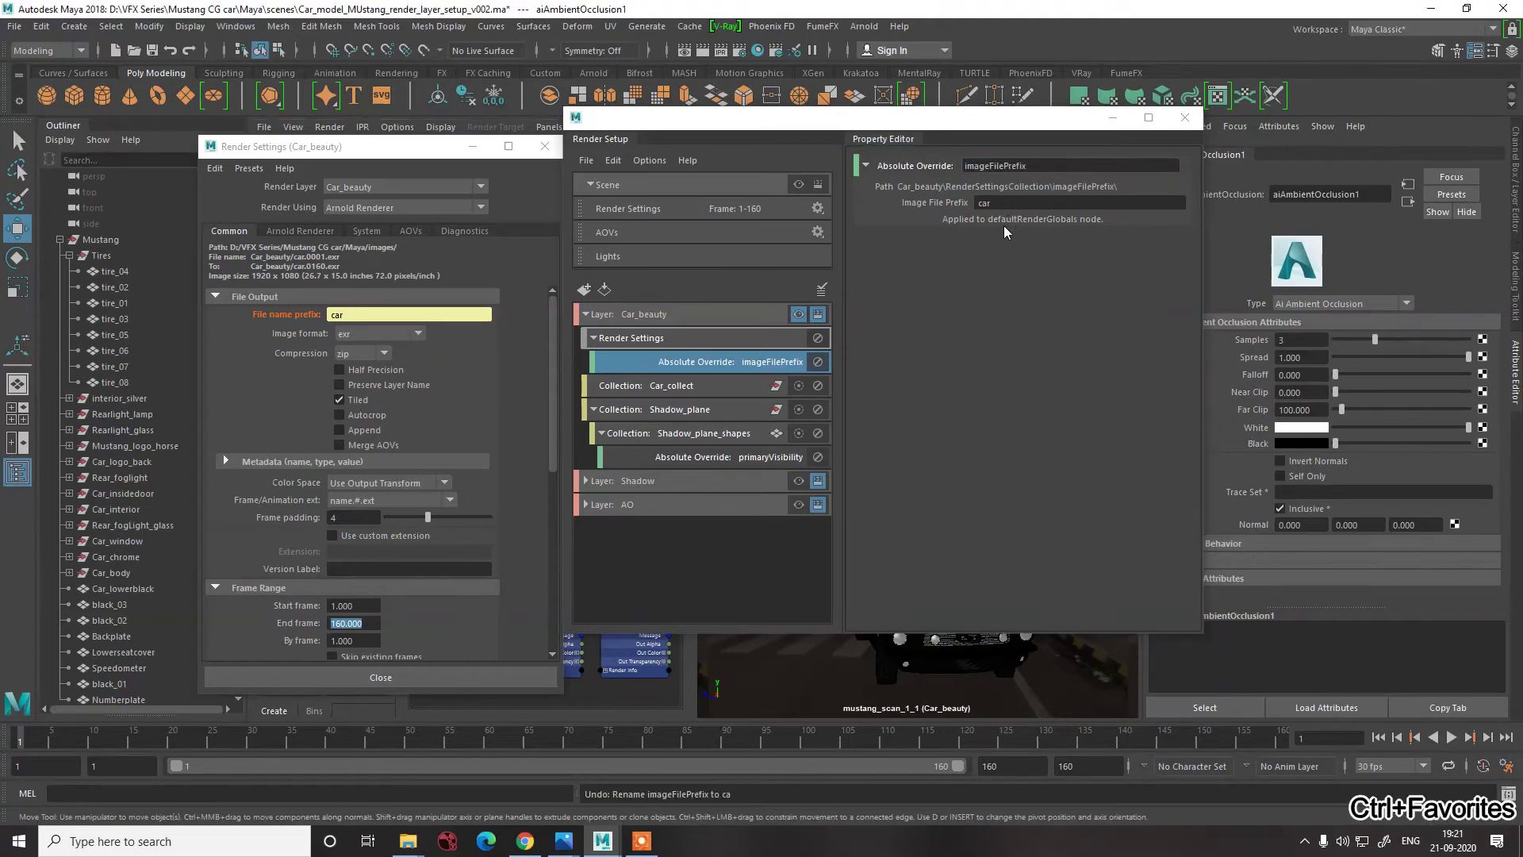
- Extend the Image File Prefix of the Car_beauty override to car_beauty_mustang
double_click(1007, 203)
left_click(1009, 202)
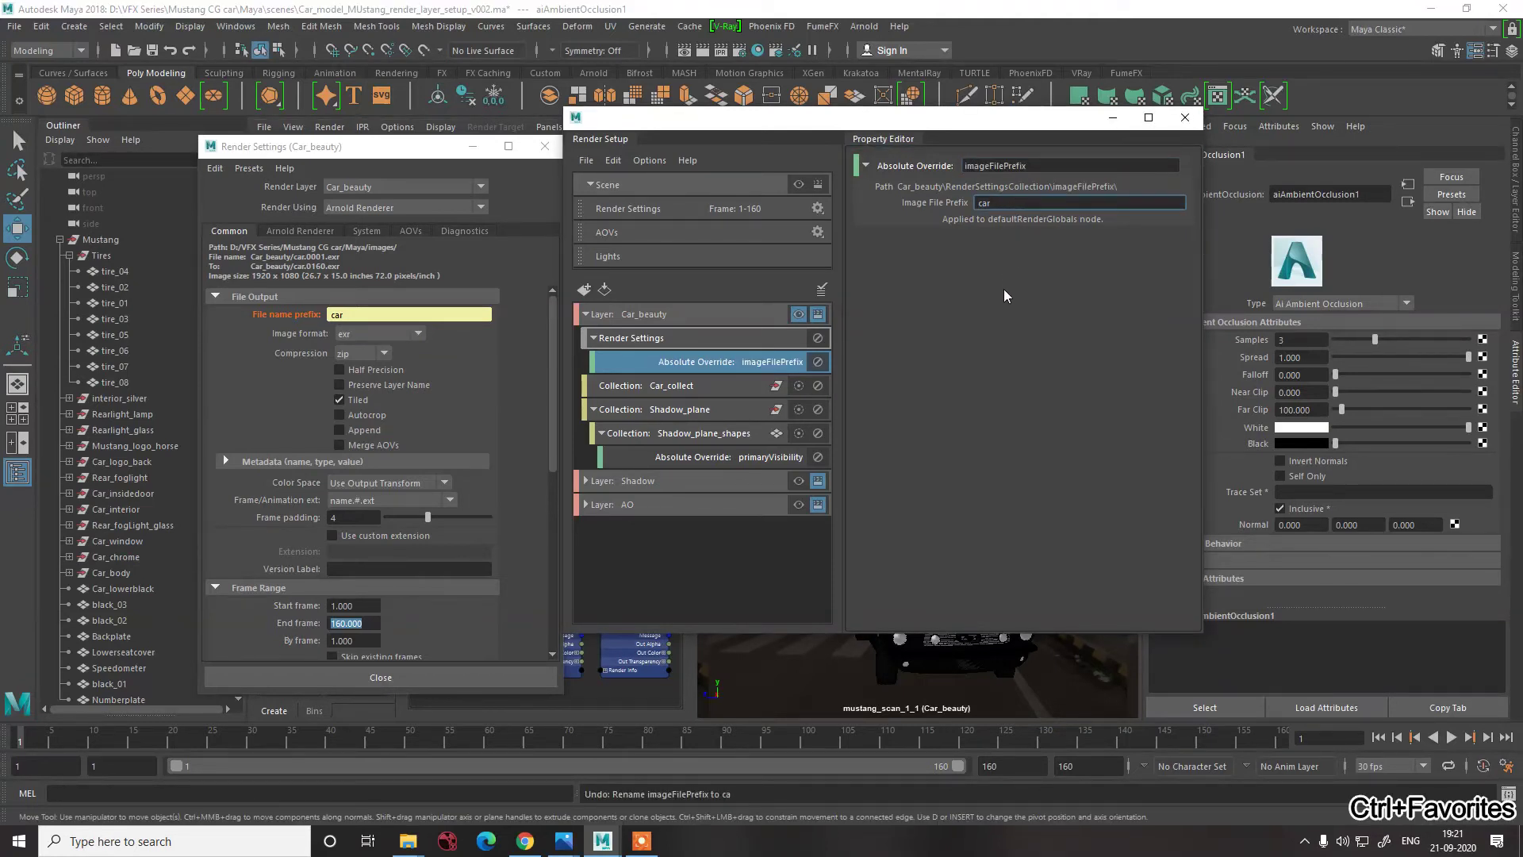
type("_")
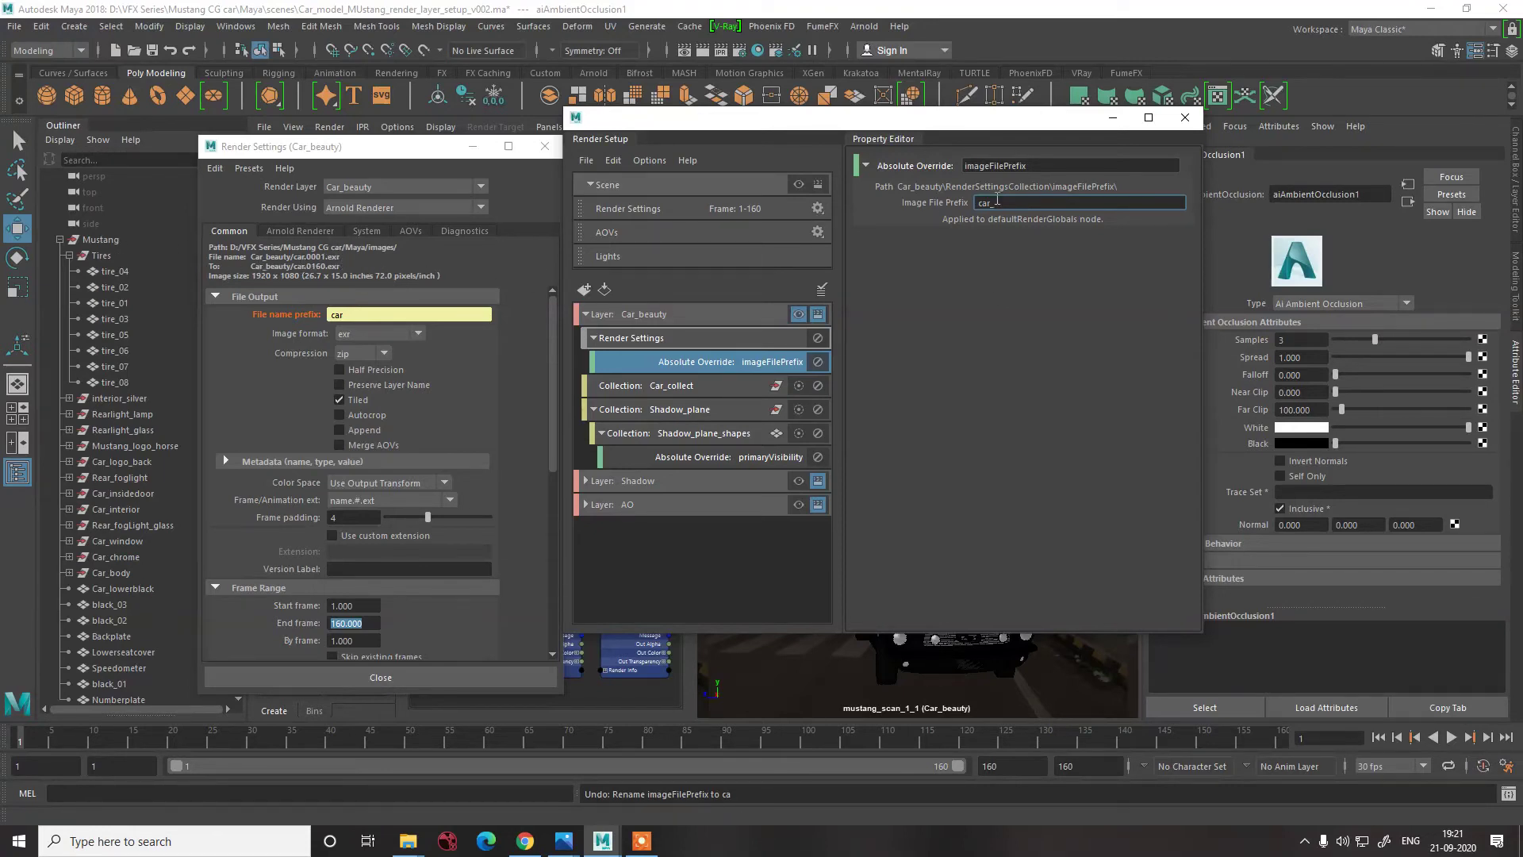
type("beauty_mustang")
key("Return")
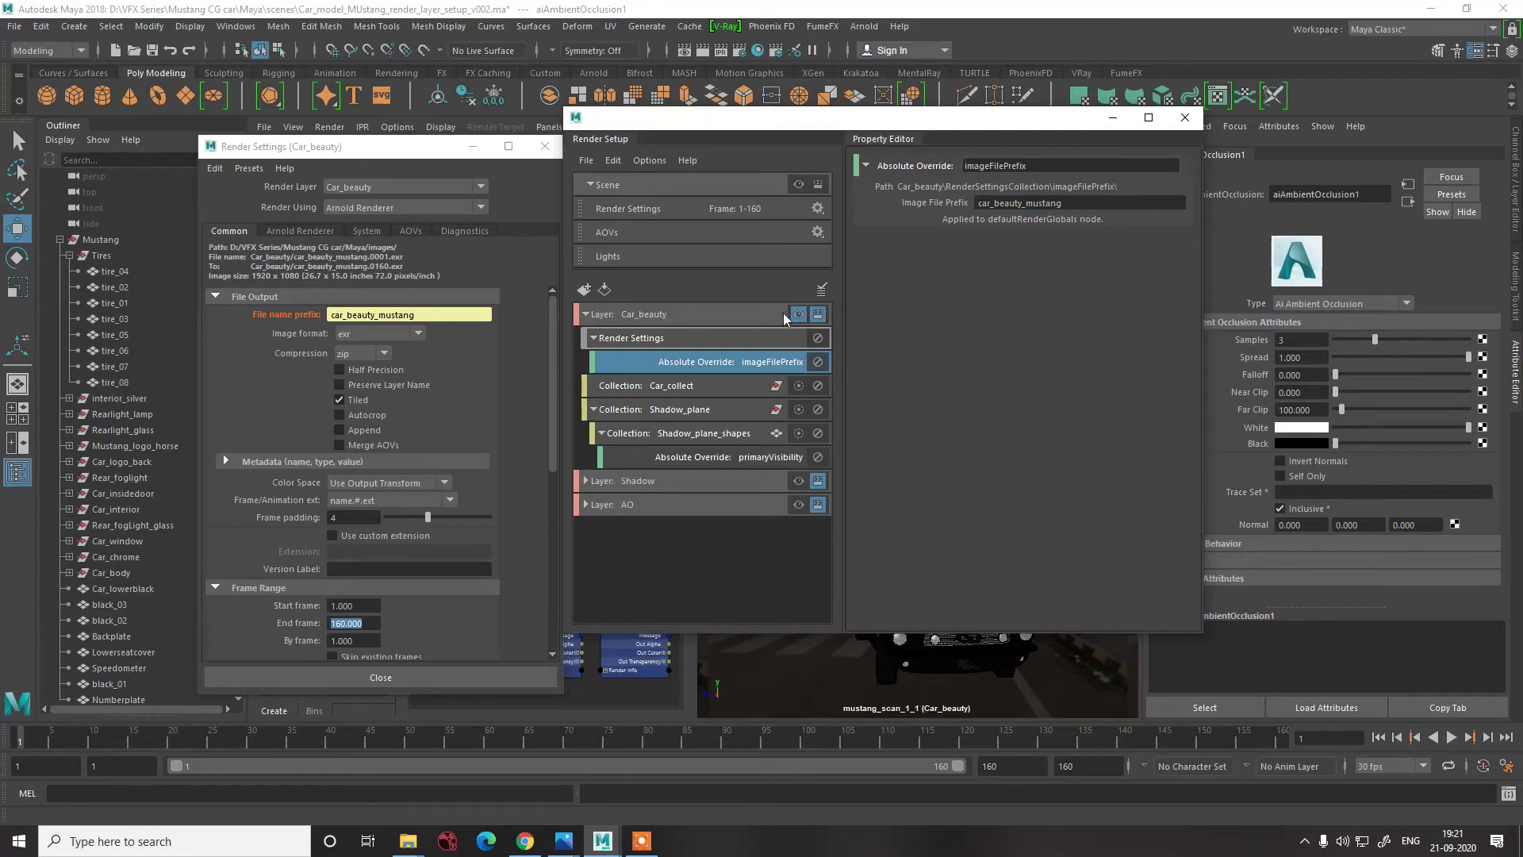
- Make the Shadow layer visible and create an absolute override of its file name prefix
left_click(585, 315)
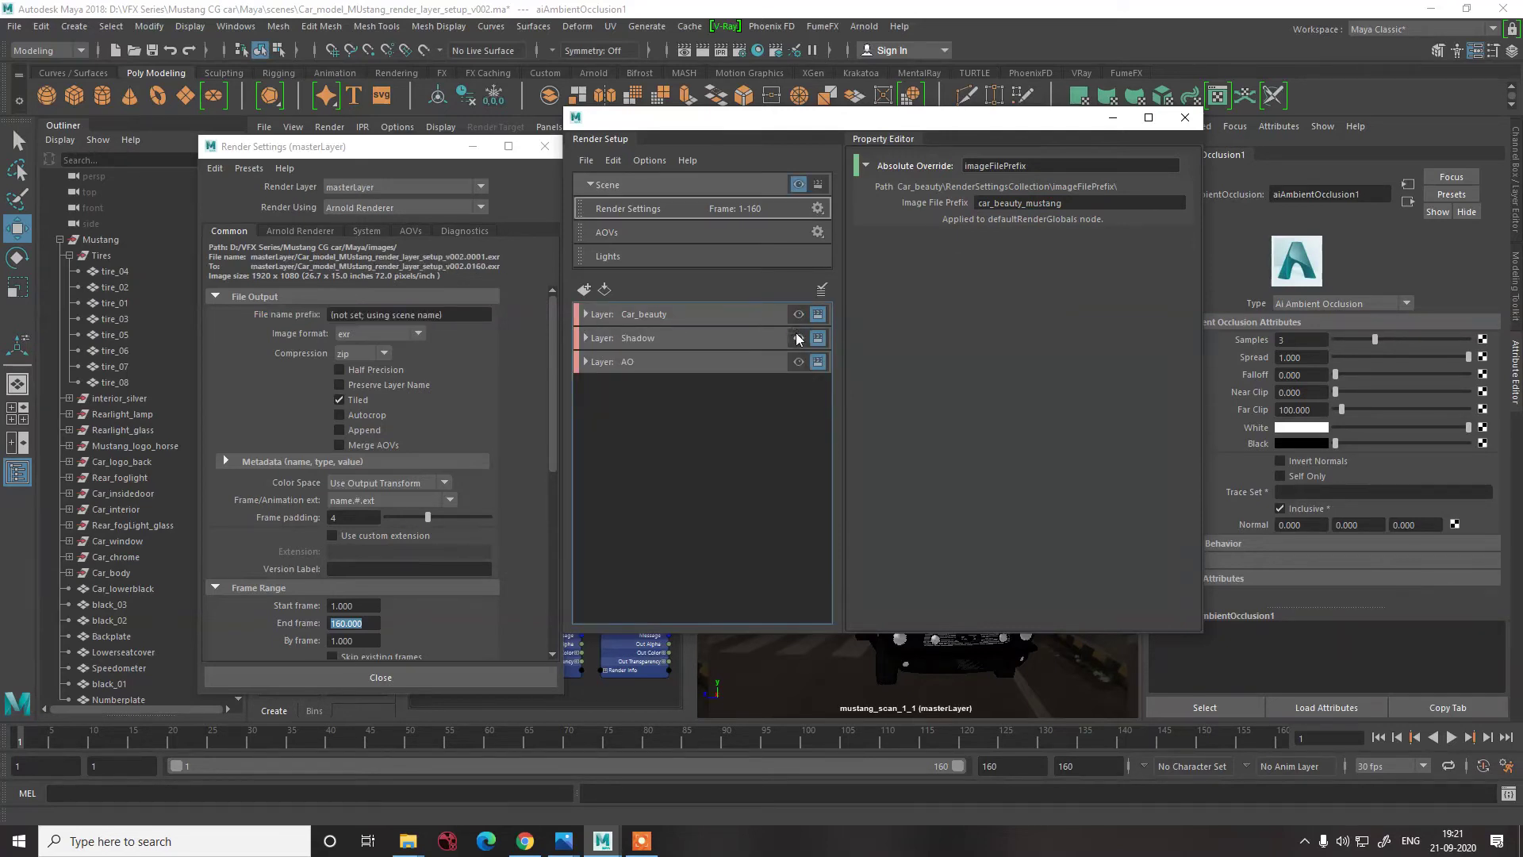
left_click(790, 339)
left_click(659, 336)
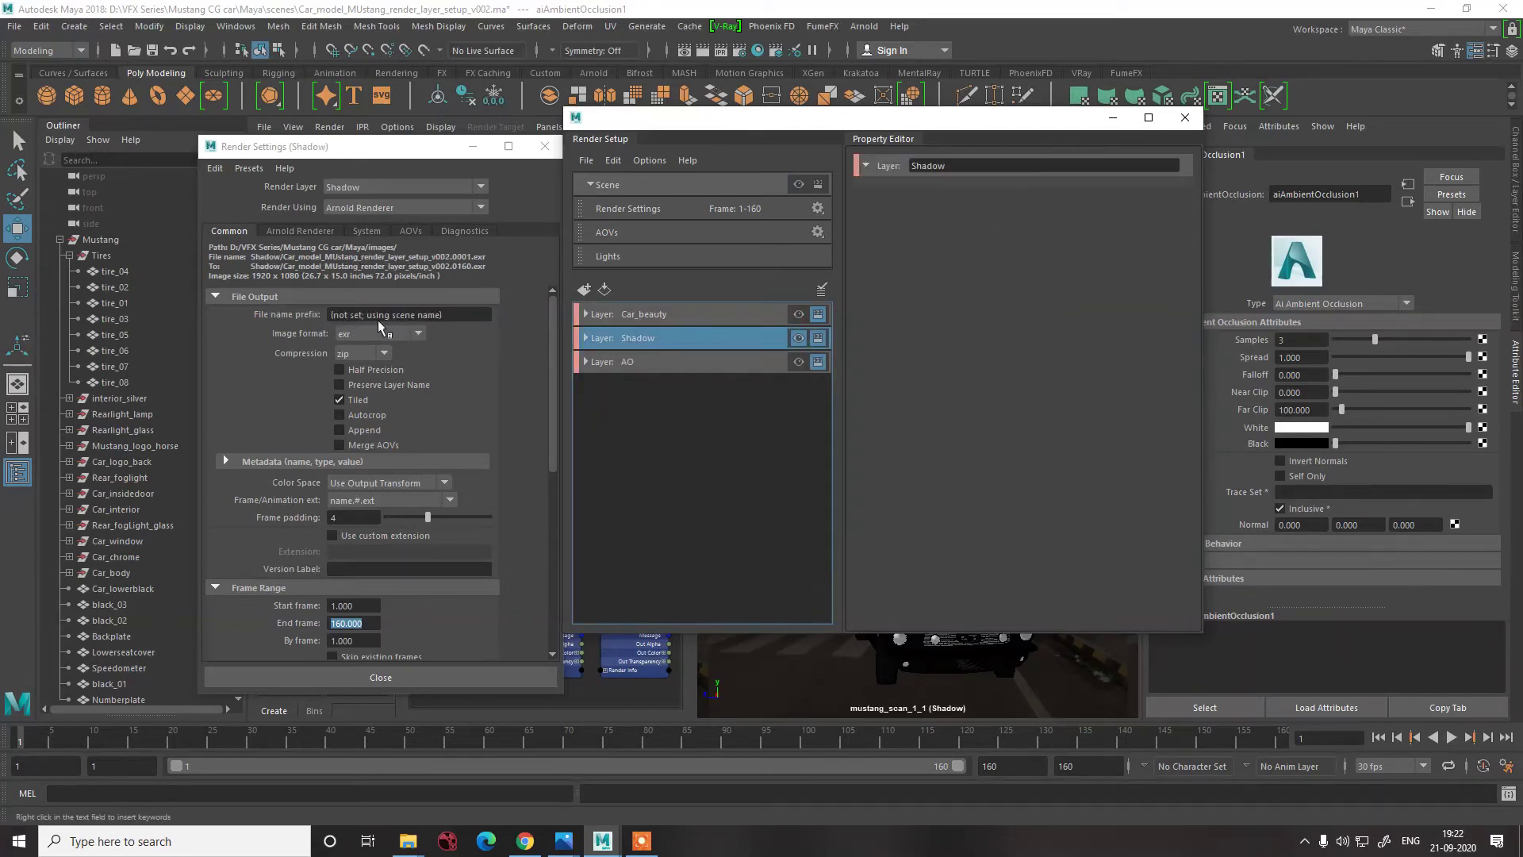
right_click(295, 315)
left_click(381, 340)
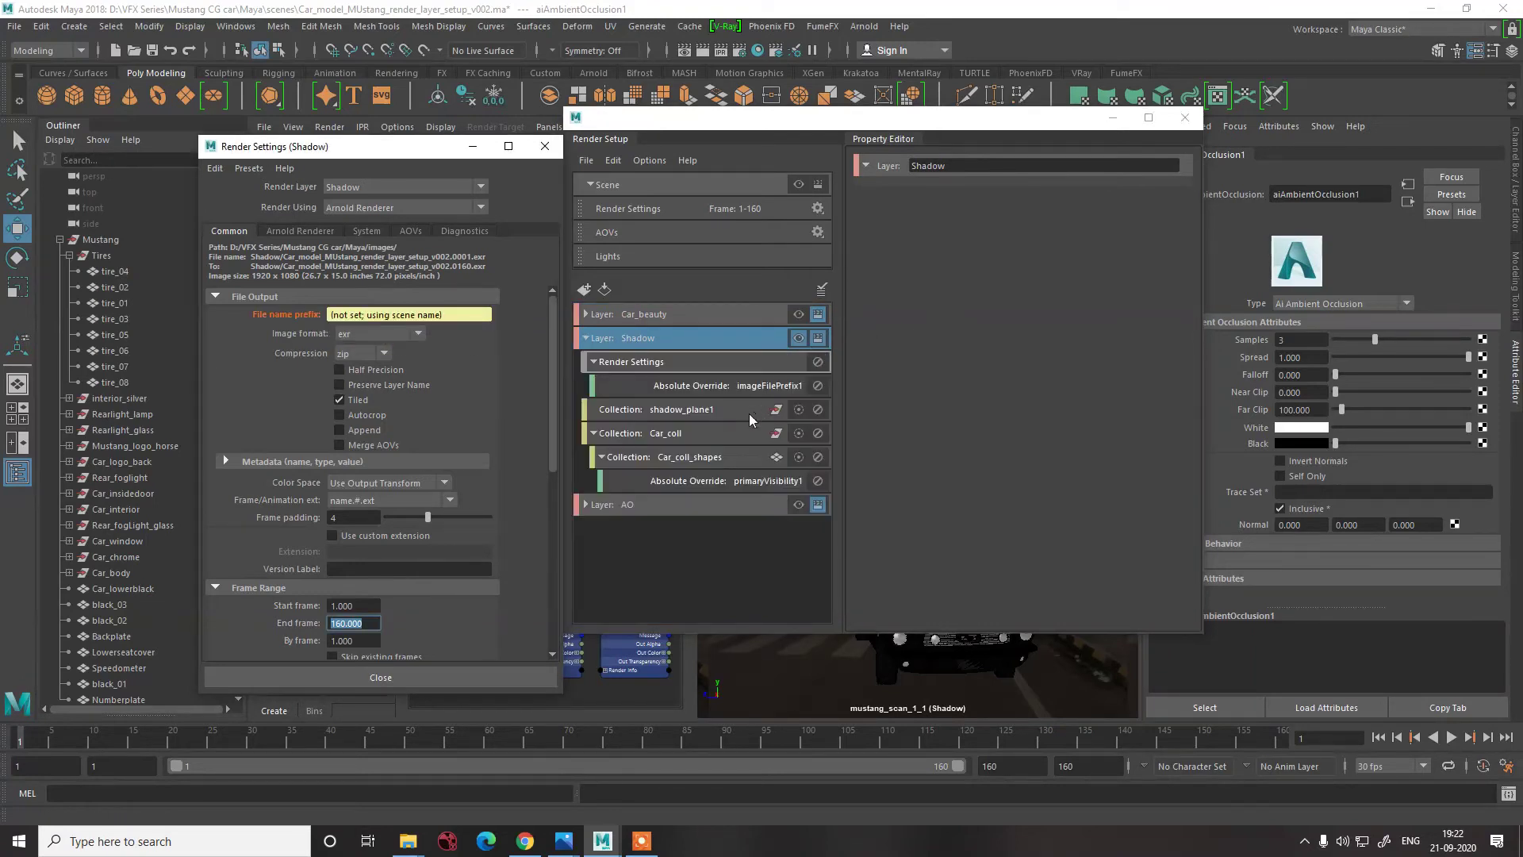
- Set the Image File Prefix of the Shadow layer's imageFilePrefix1 override to Shadow_mustang
left_click(753, 387)
left_click(1026, 203)
type("Shadow")
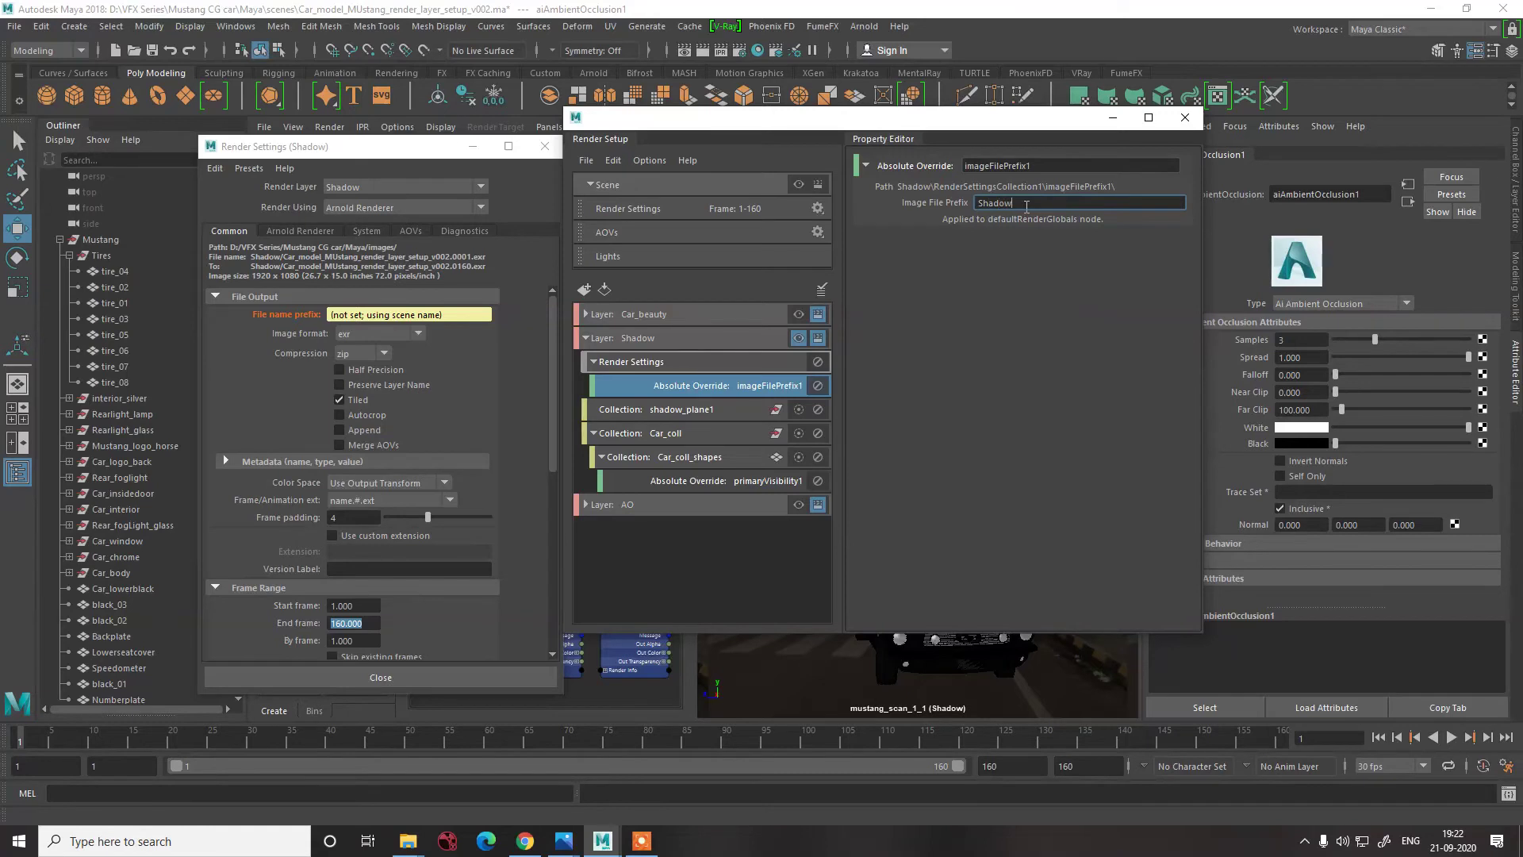
type("_mustang")
key("Return")
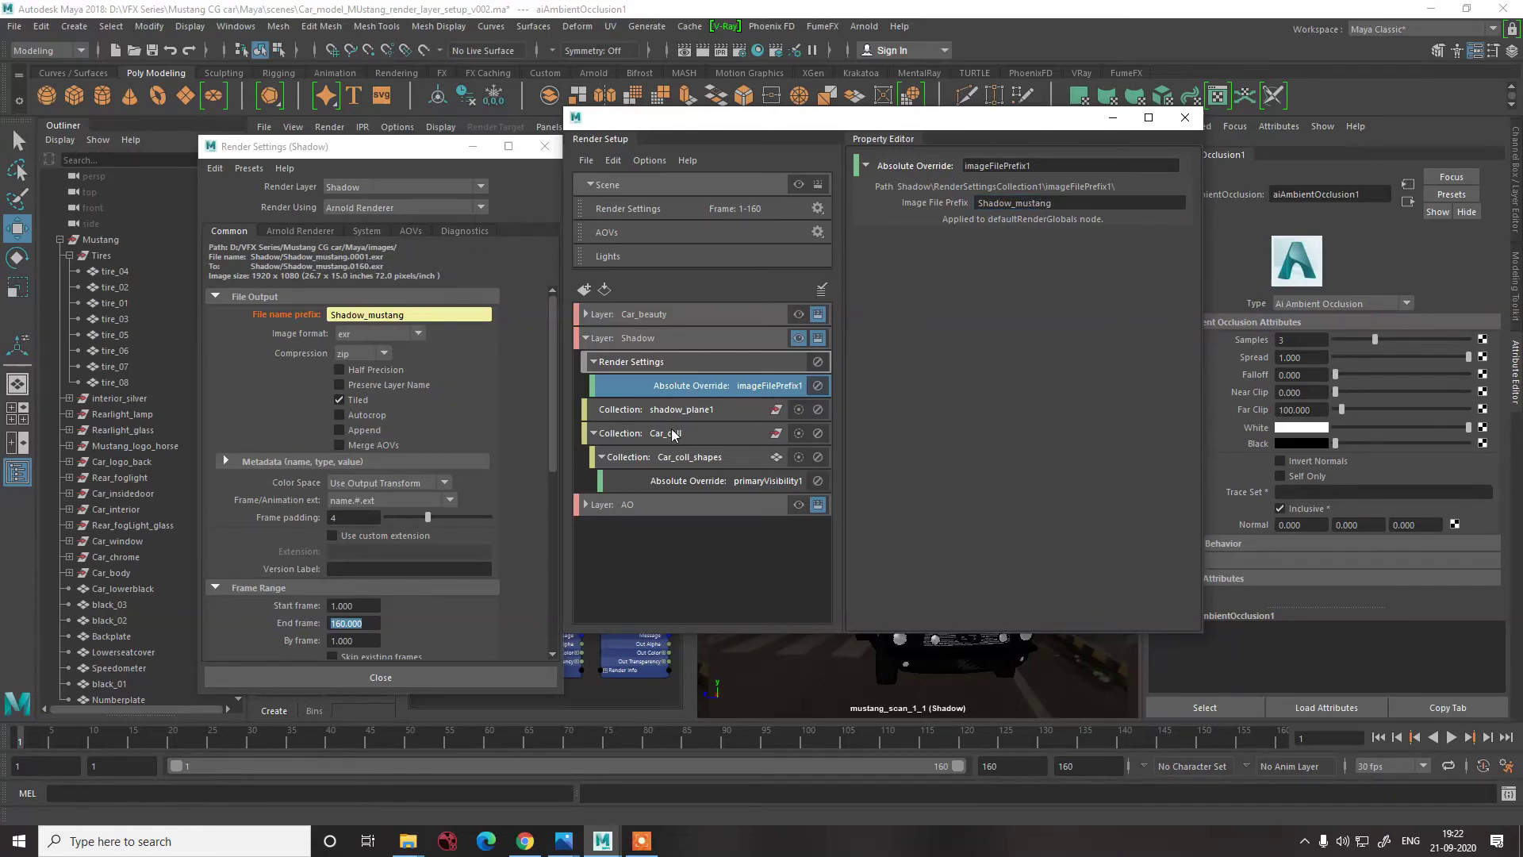
- Make the AO layer visible and create an absolute override of its file name prefix
left_click(601, 341)
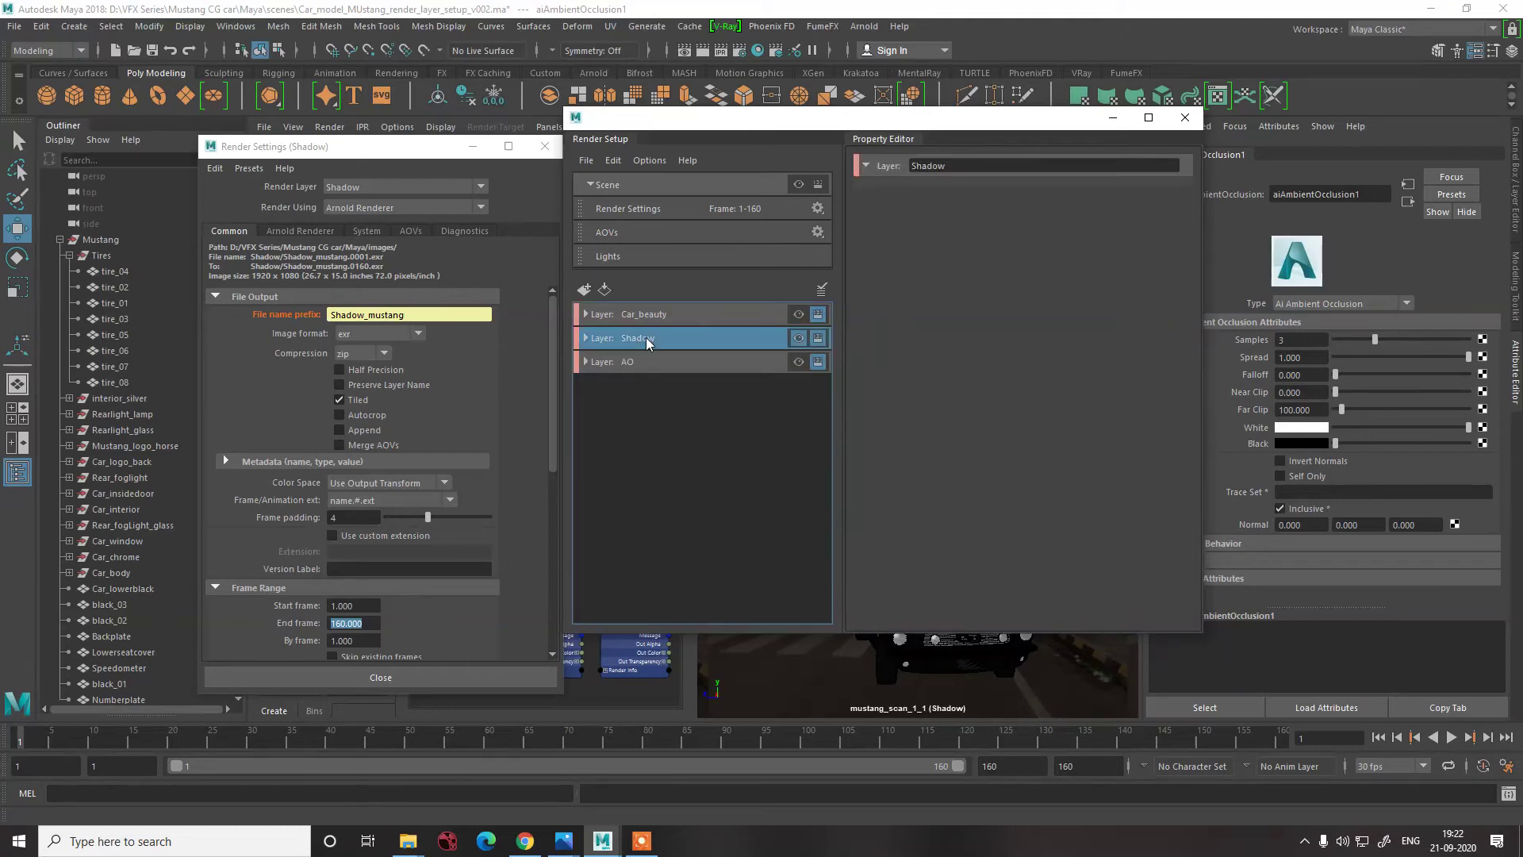
left_click(620, 360)
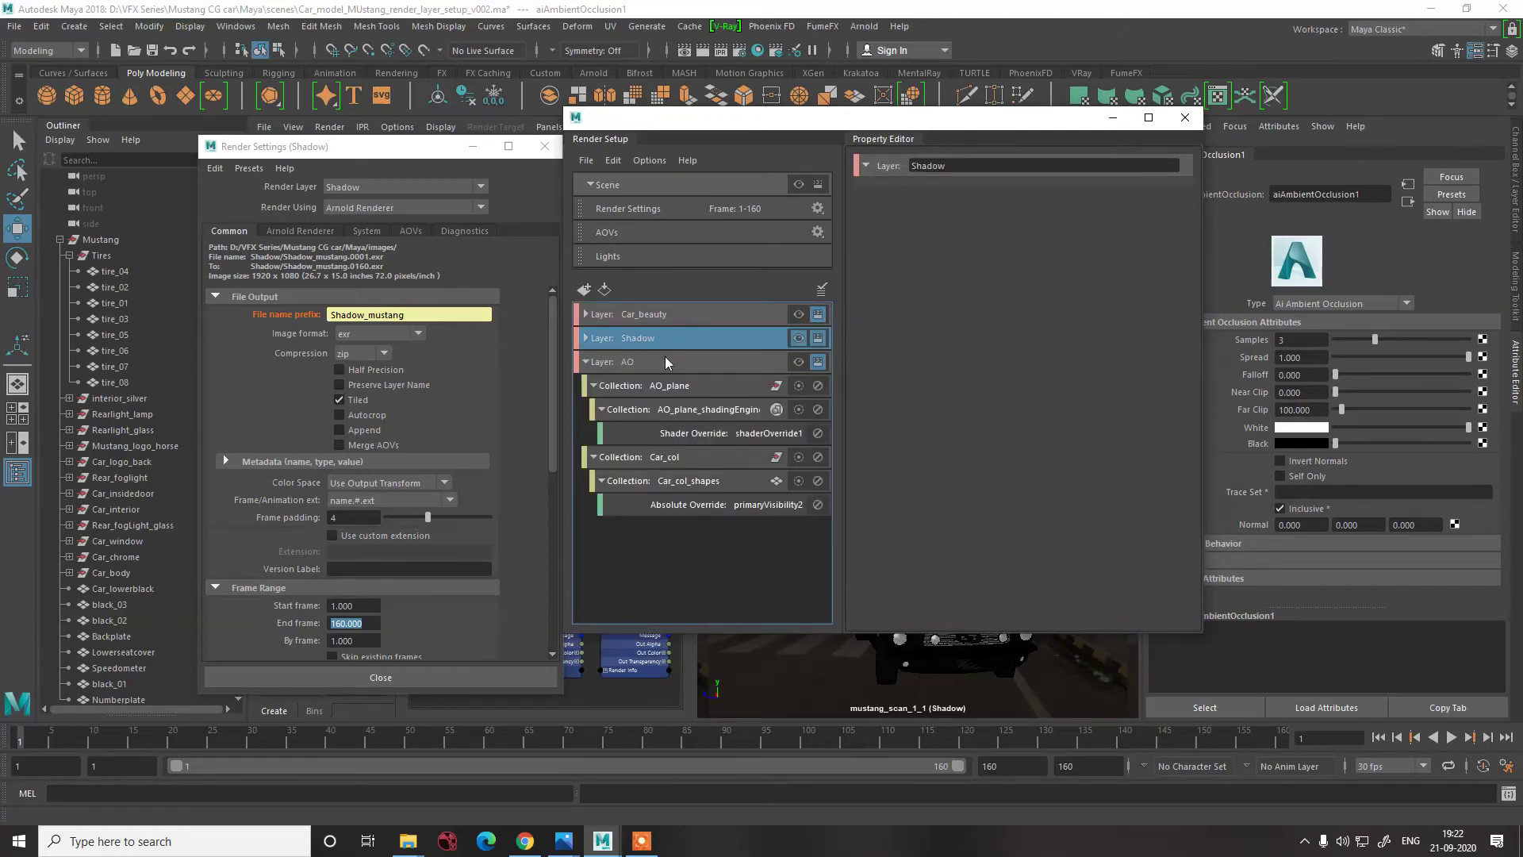
left_click(798, 362)
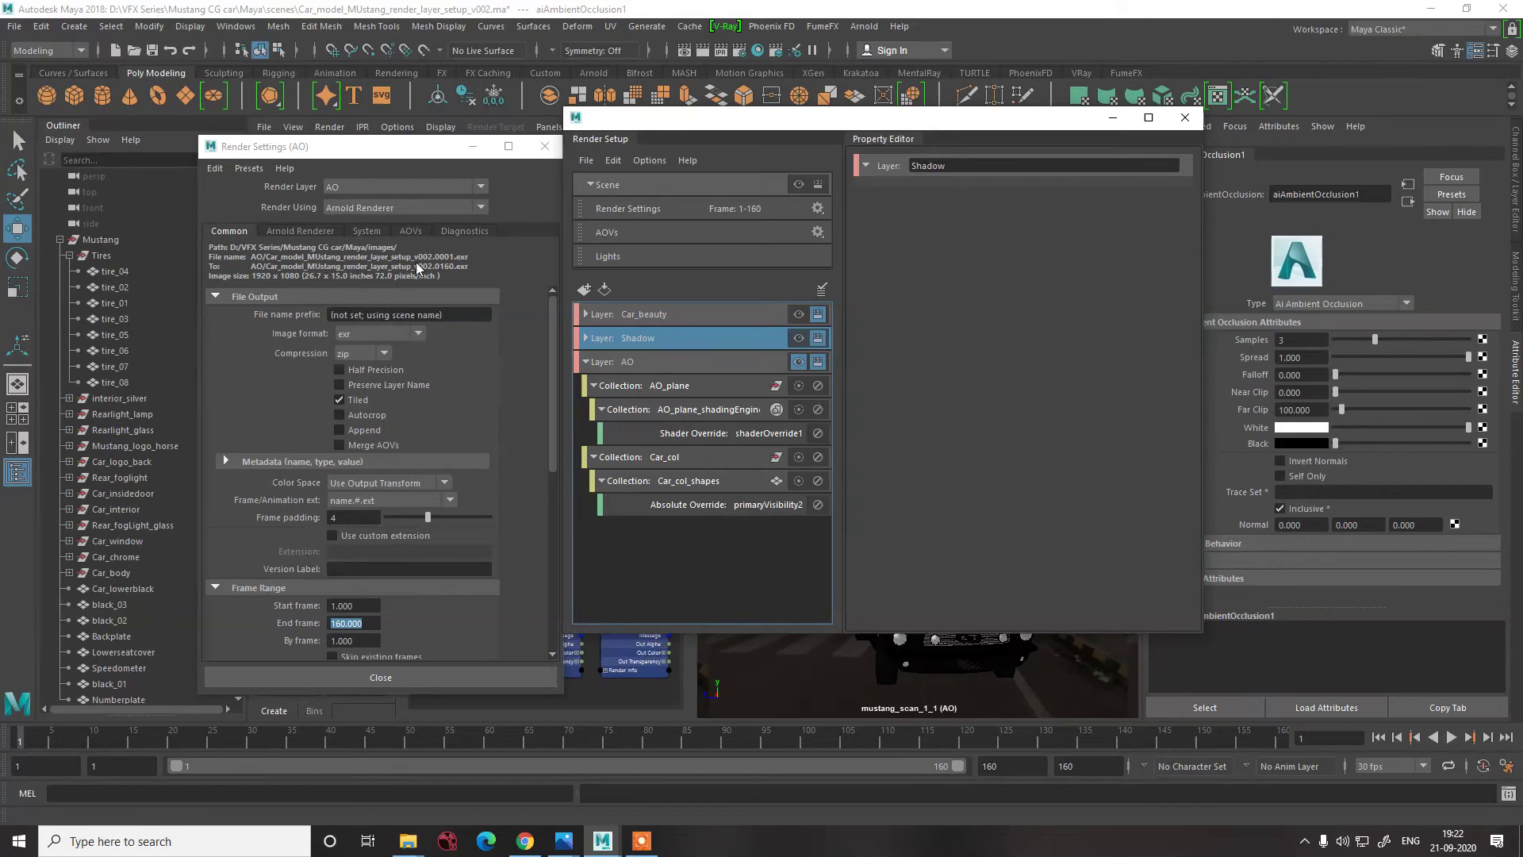
right_click(285, 313)
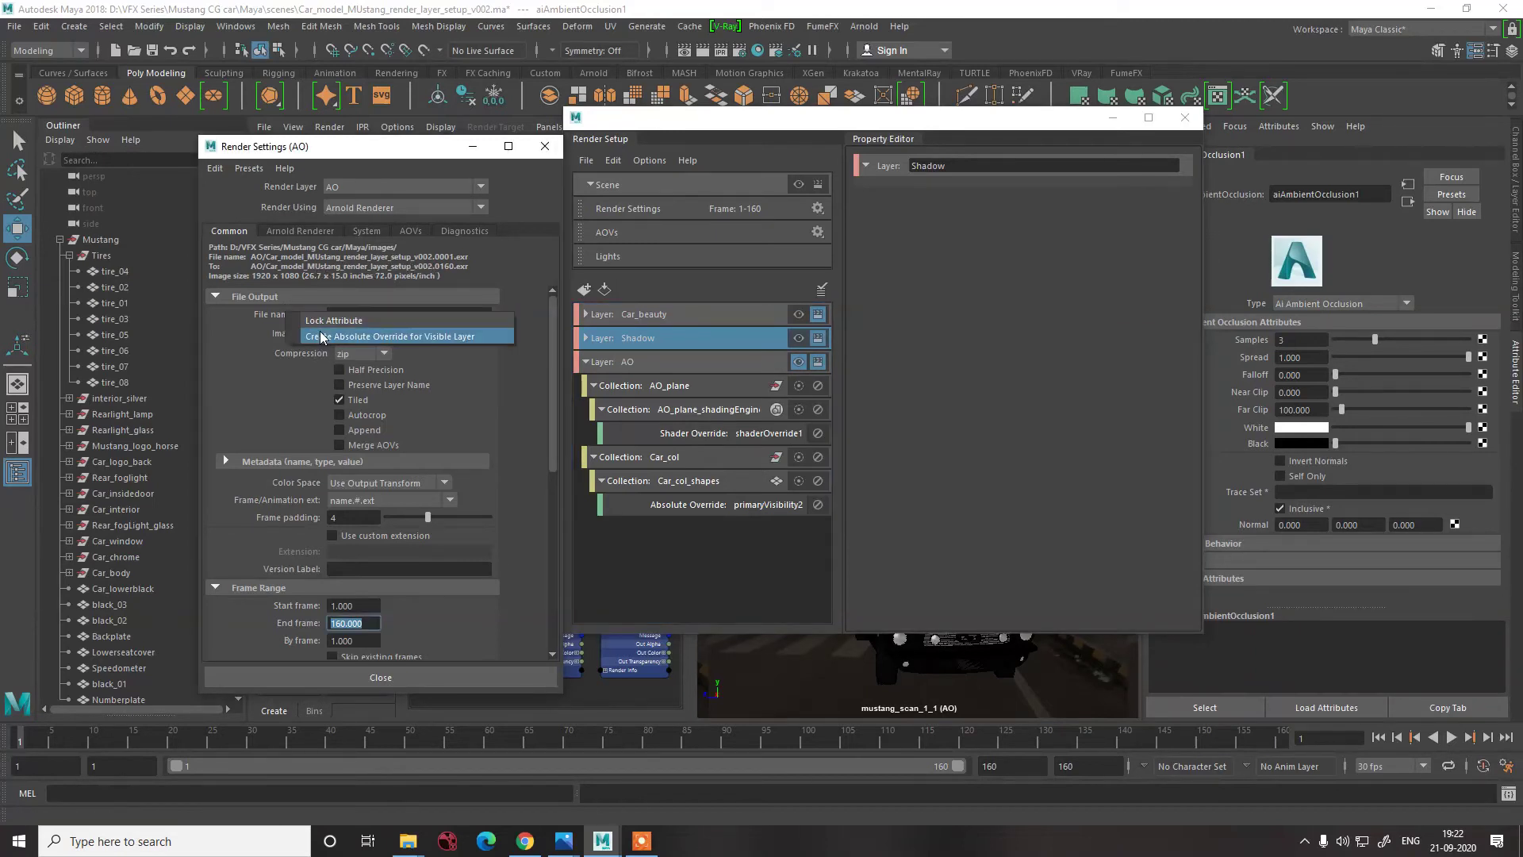
left_click(640, 362)
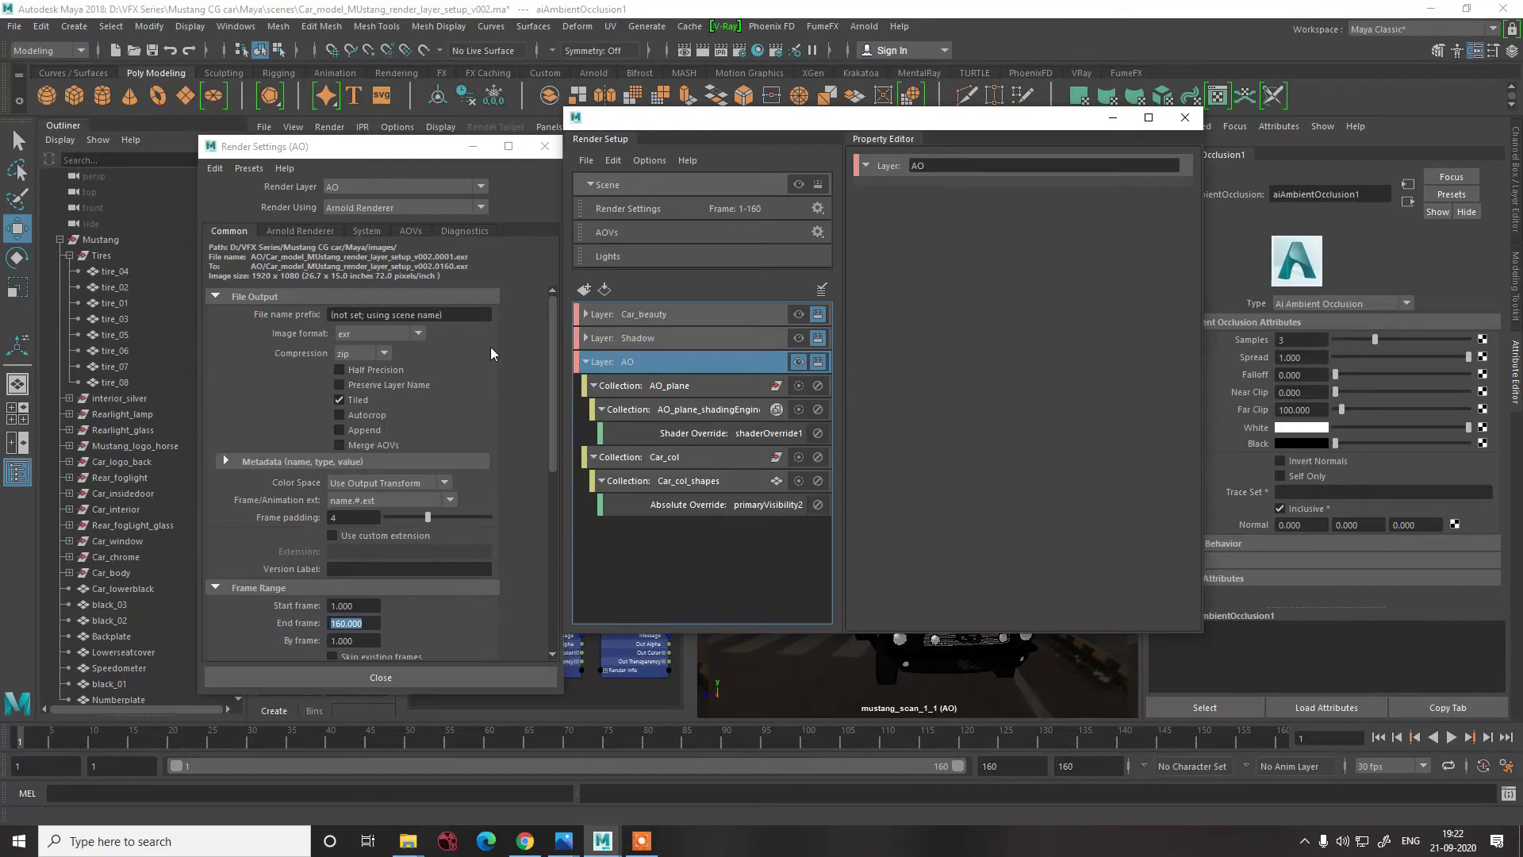
right_click(301, 312)
left_click(354, 339)
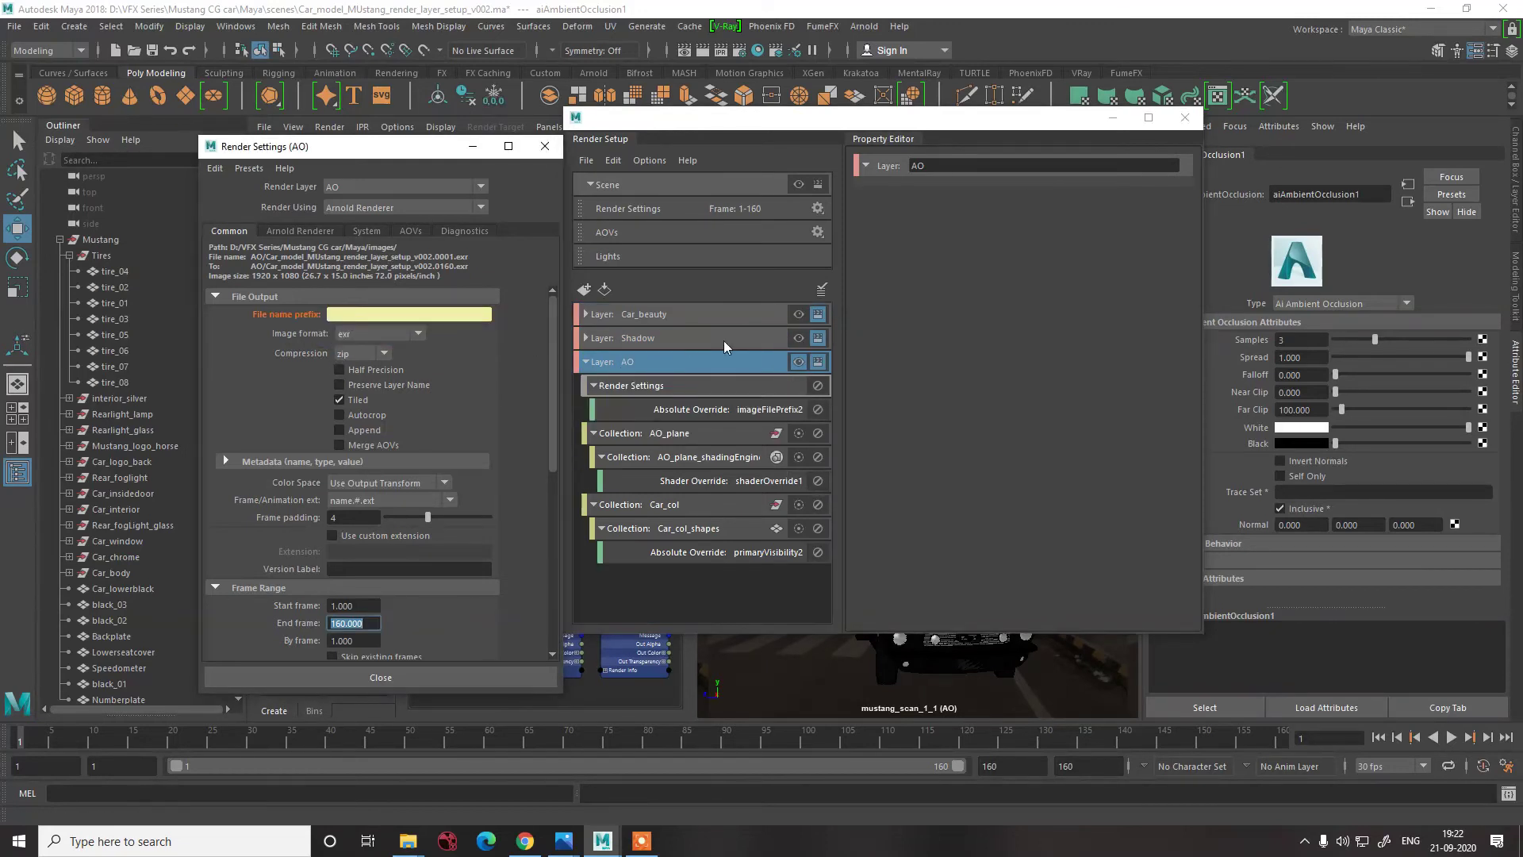
- Set the Image File Prefix of the AO layer's imageFilePrefix2 override to AO_mustang
left_click(718, 409)
left_click(1011, 202)
type("AO")
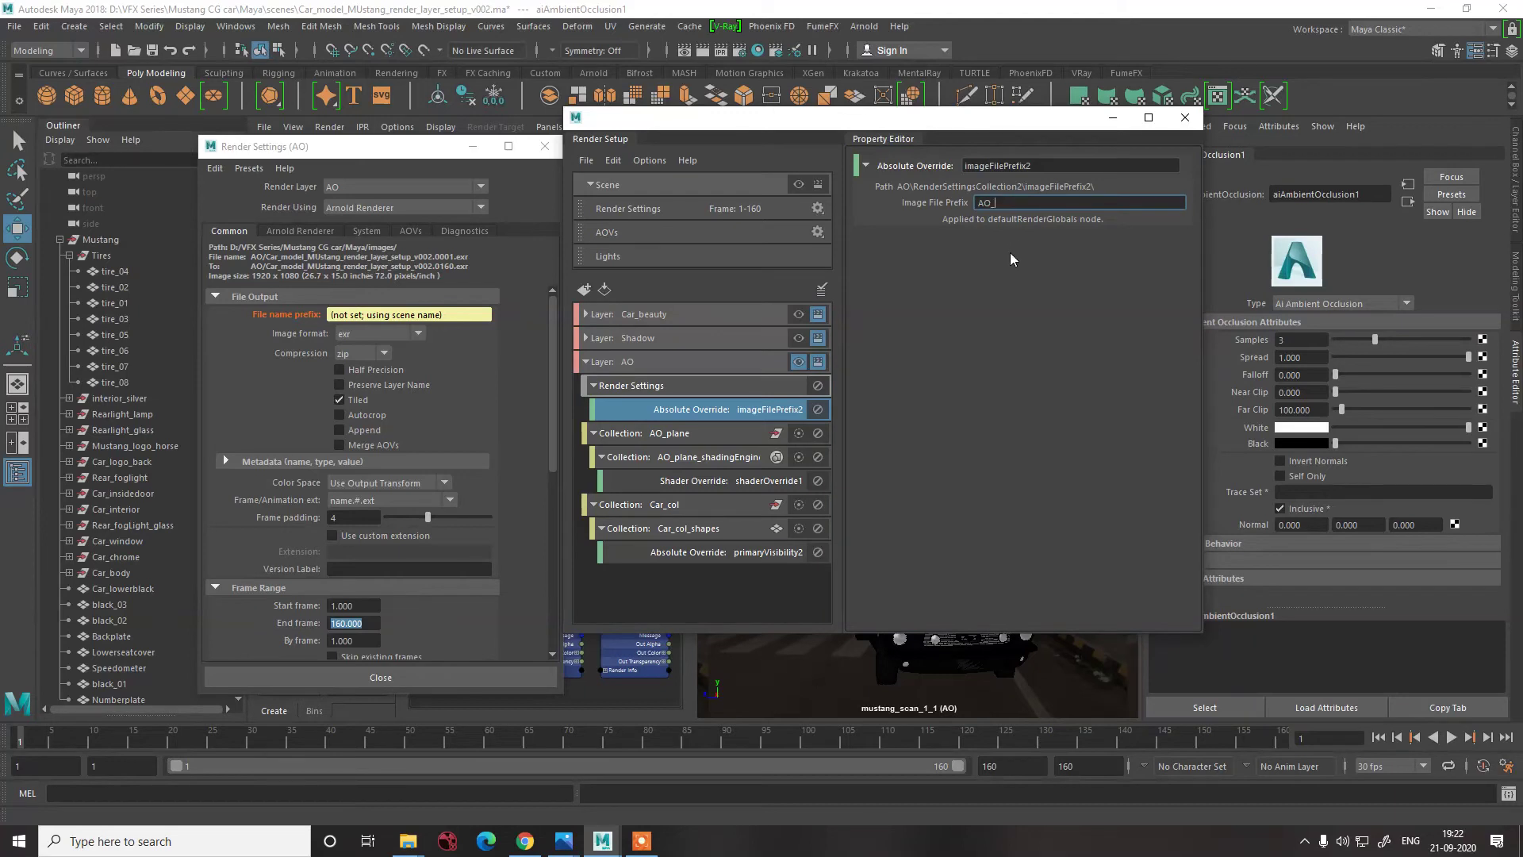
type("_mustang")
key("Return")
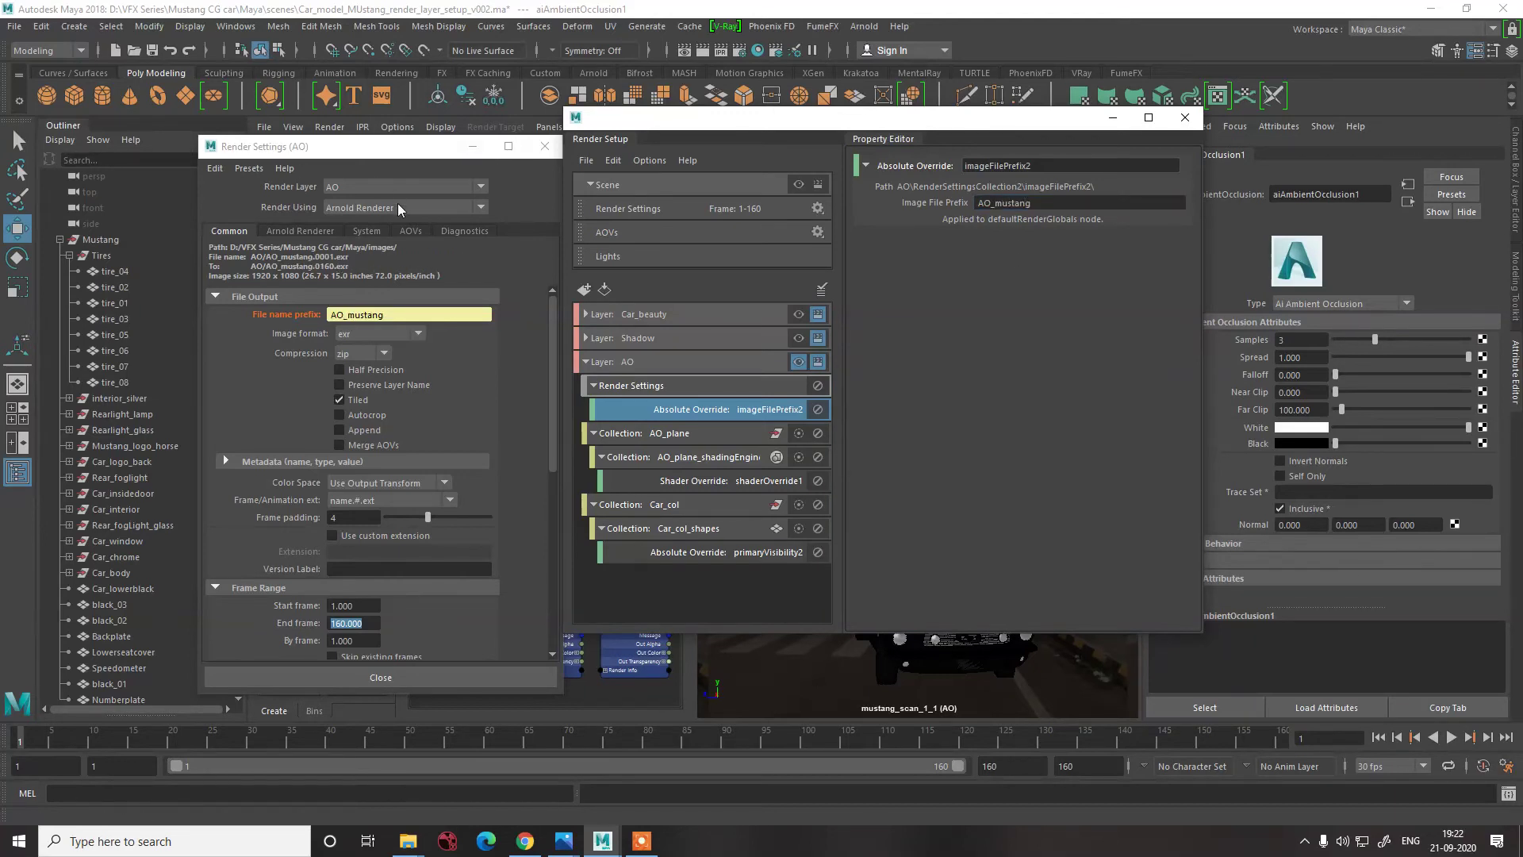
- Make the Car_beauty layer visible and bring up its AOV browser in the render settings
left_click(597, 362)
left_click(666, 314)
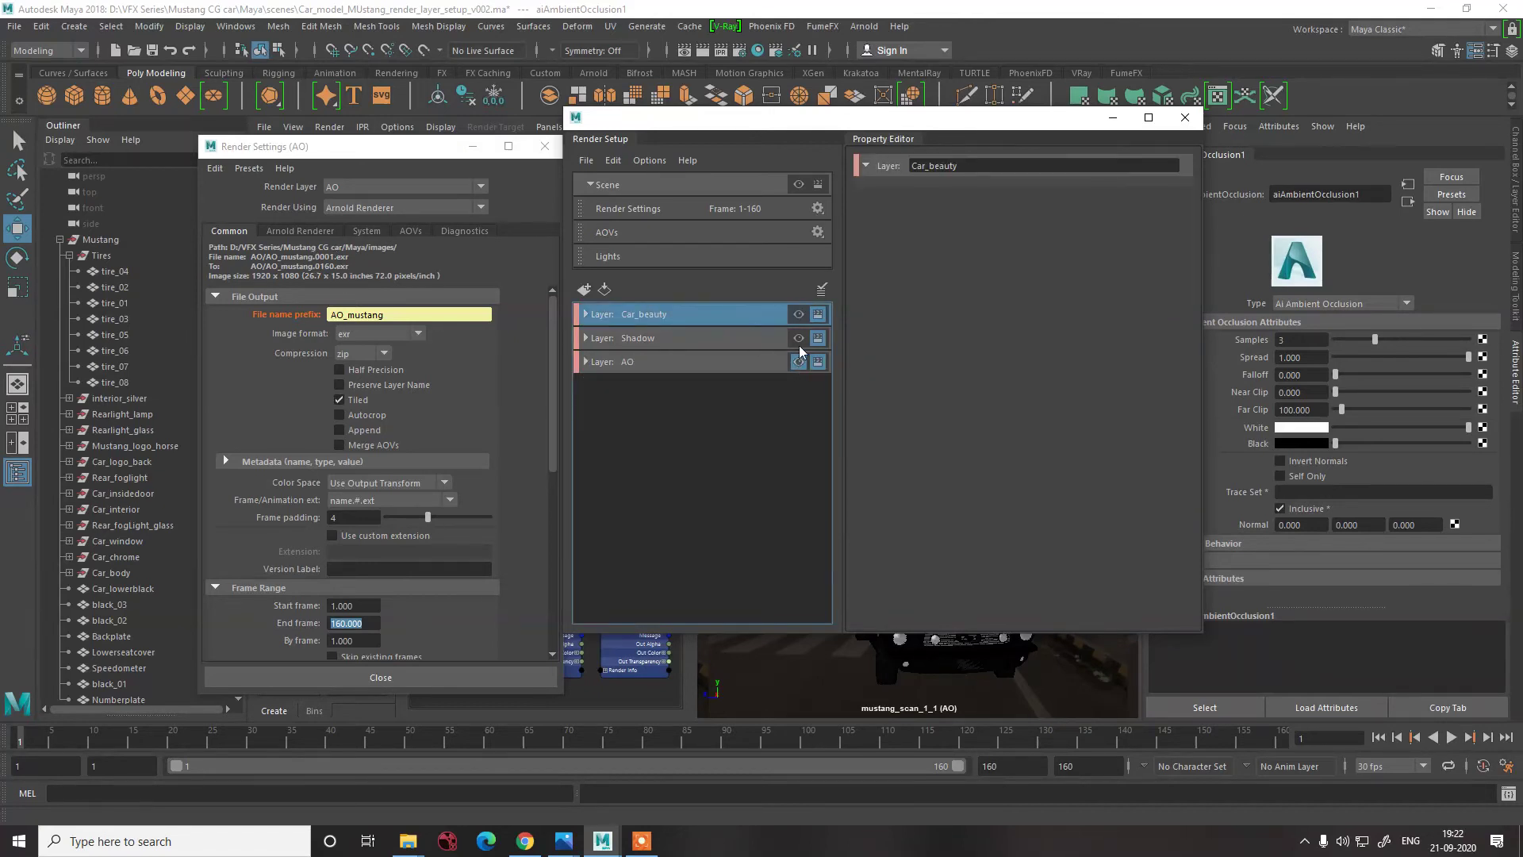
left_click(798, 314)
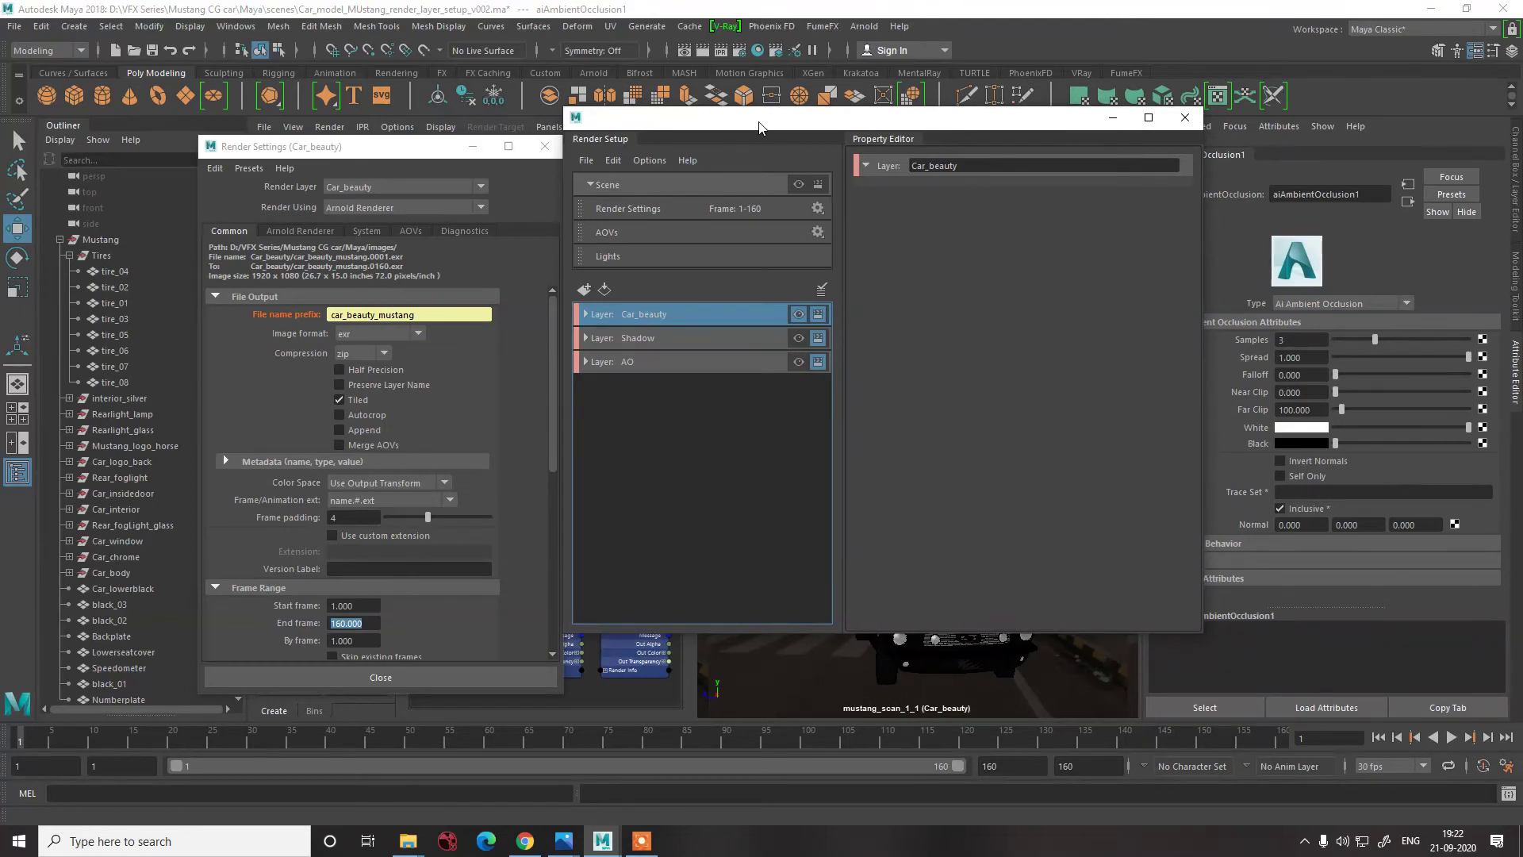
left_click_drag(773, 117, 818, 152)
left_click(410, 231)
left_click_drag(420, 151, 511, 147)
scroll(409, 344, "down", 2)
scroll(409, 345, "down", 10)
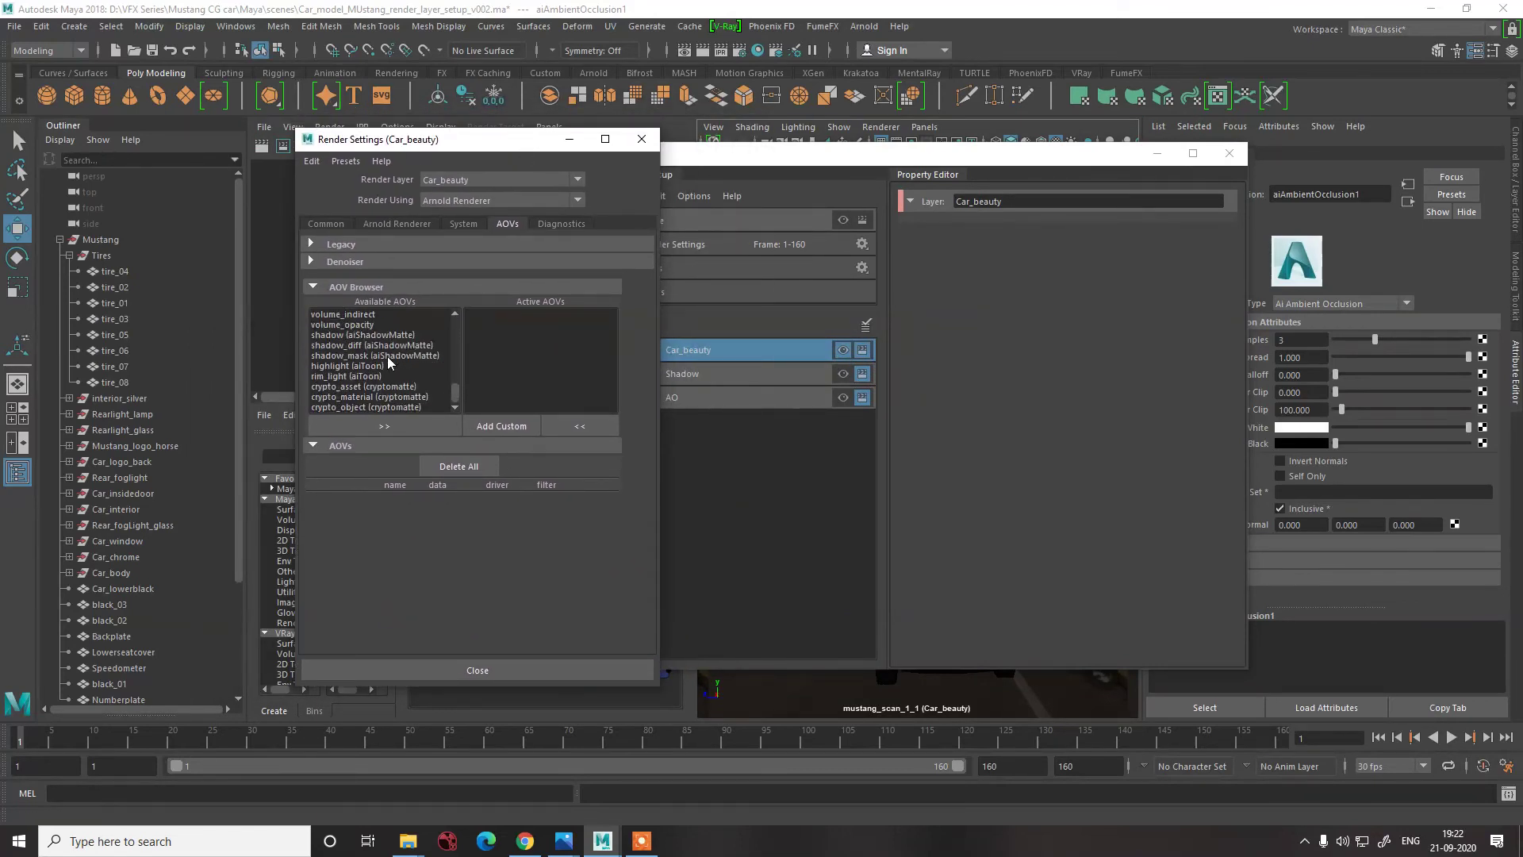
scroll(380, 355, "up", 12)
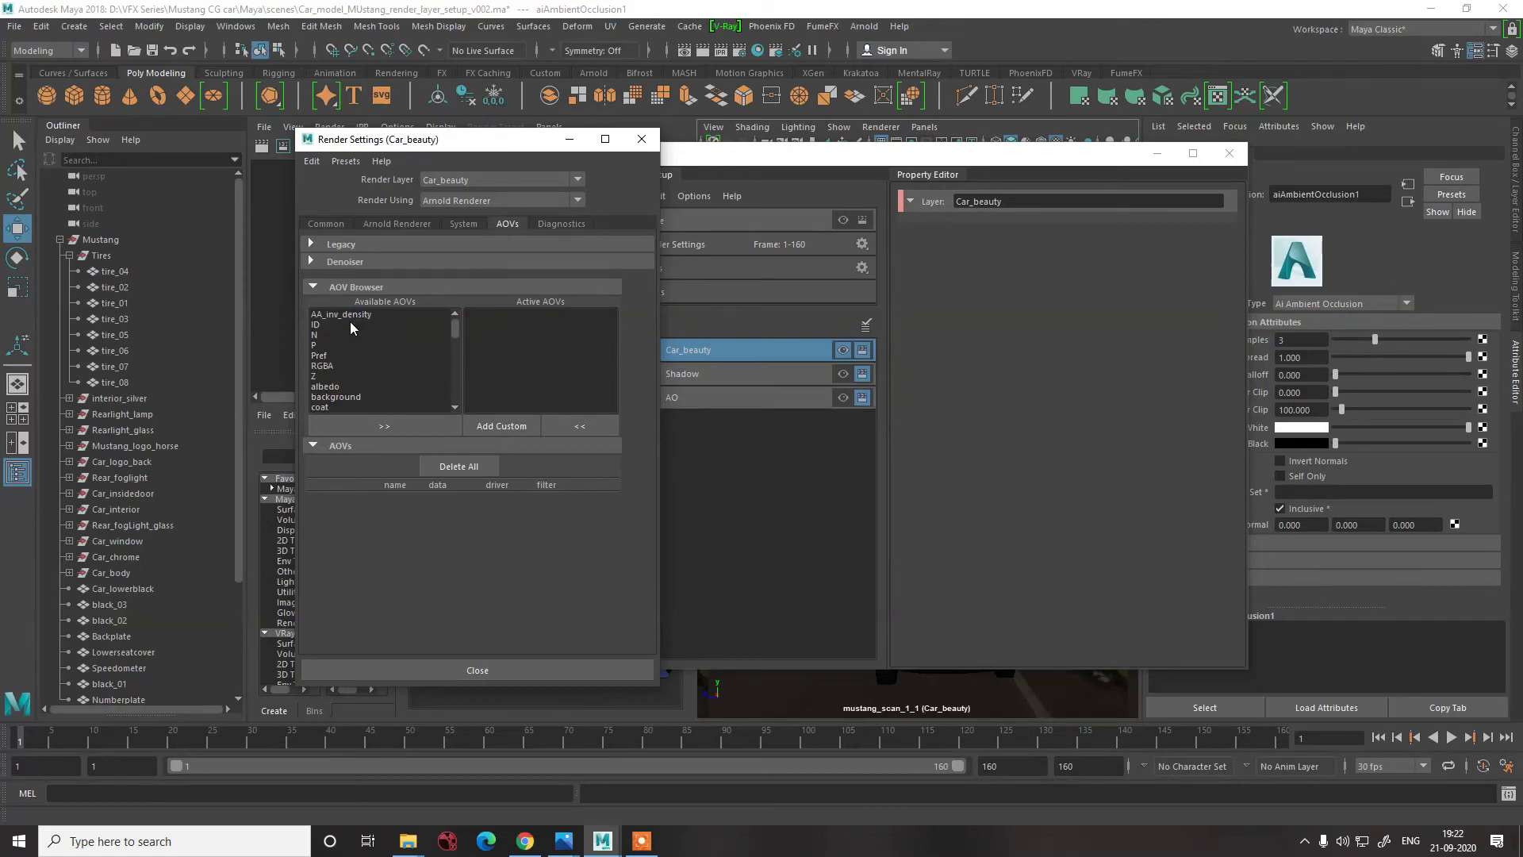
- Select the ID, N, P, RGBA, Z and albedo AOVs among the available AOVs
left_click(351, 325)
left_click(349, 334, "ctrl")
left_click(350, 345, "ctrl")
left_click(354, 366, "ctrl")
left_click(350, 376, "ctrl")
scroll(354, 368, "down", 1)
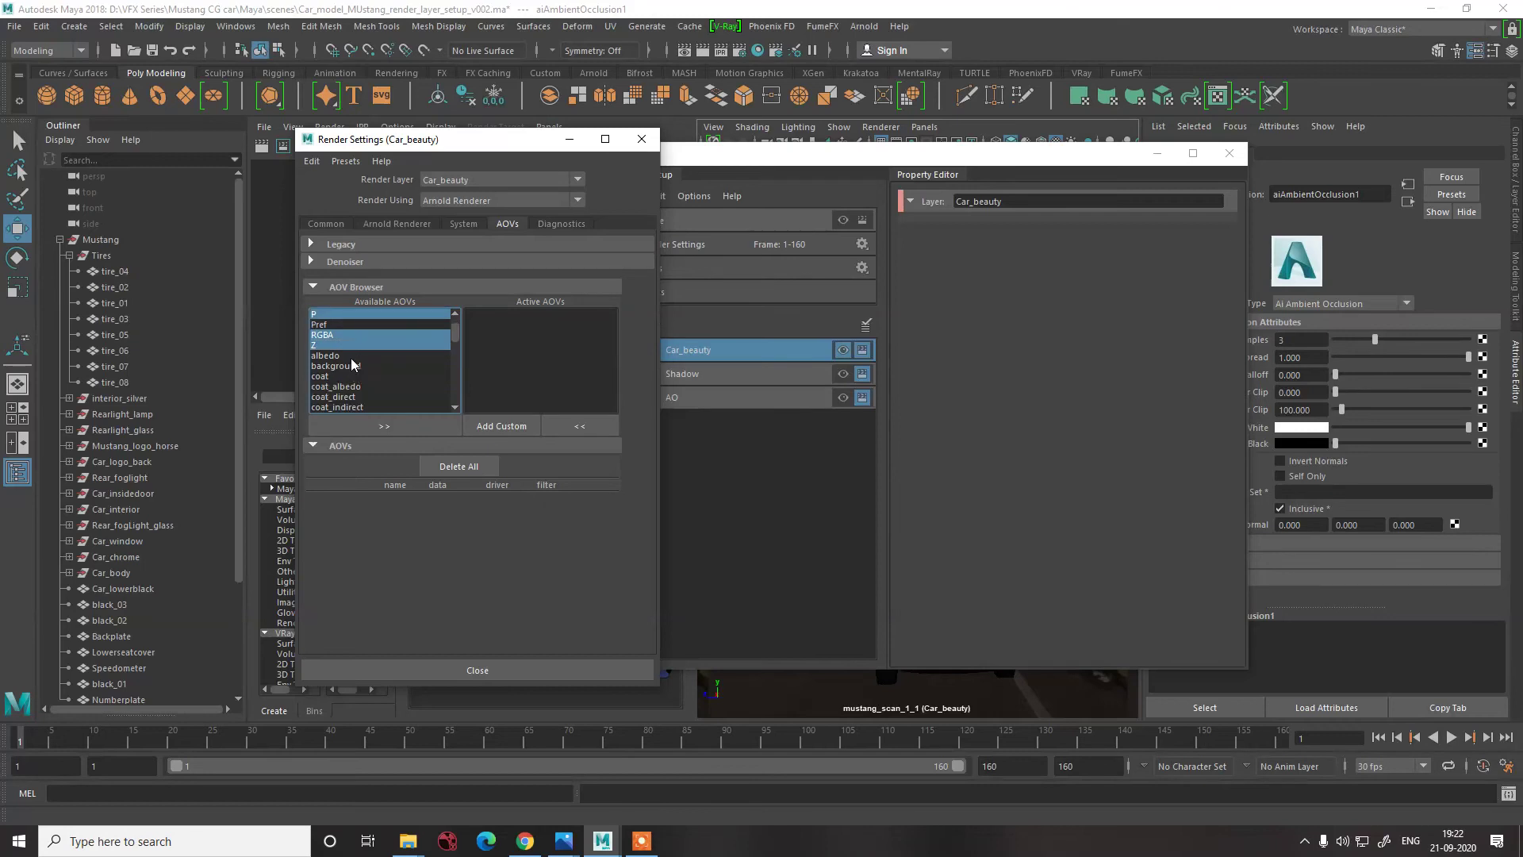
left_click(350, 356, "ctrl")
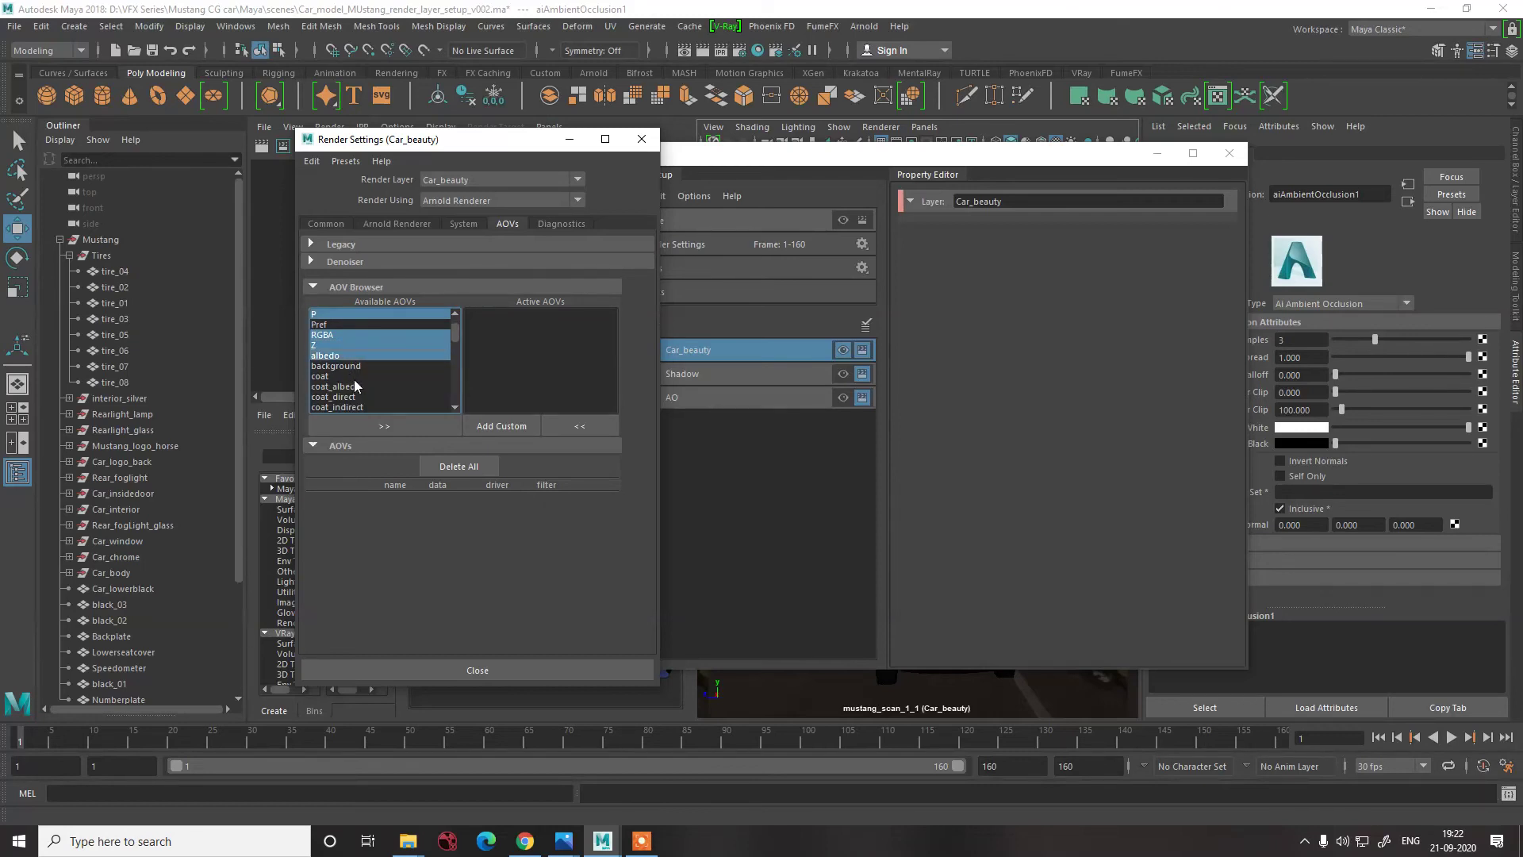
- Add diffuse, diffuse_albedo, diffuse_direct, diffuse_indirect, direct, emission, indirect and motionvector to the AOV selection
scroll(354, 385, "down", 1)
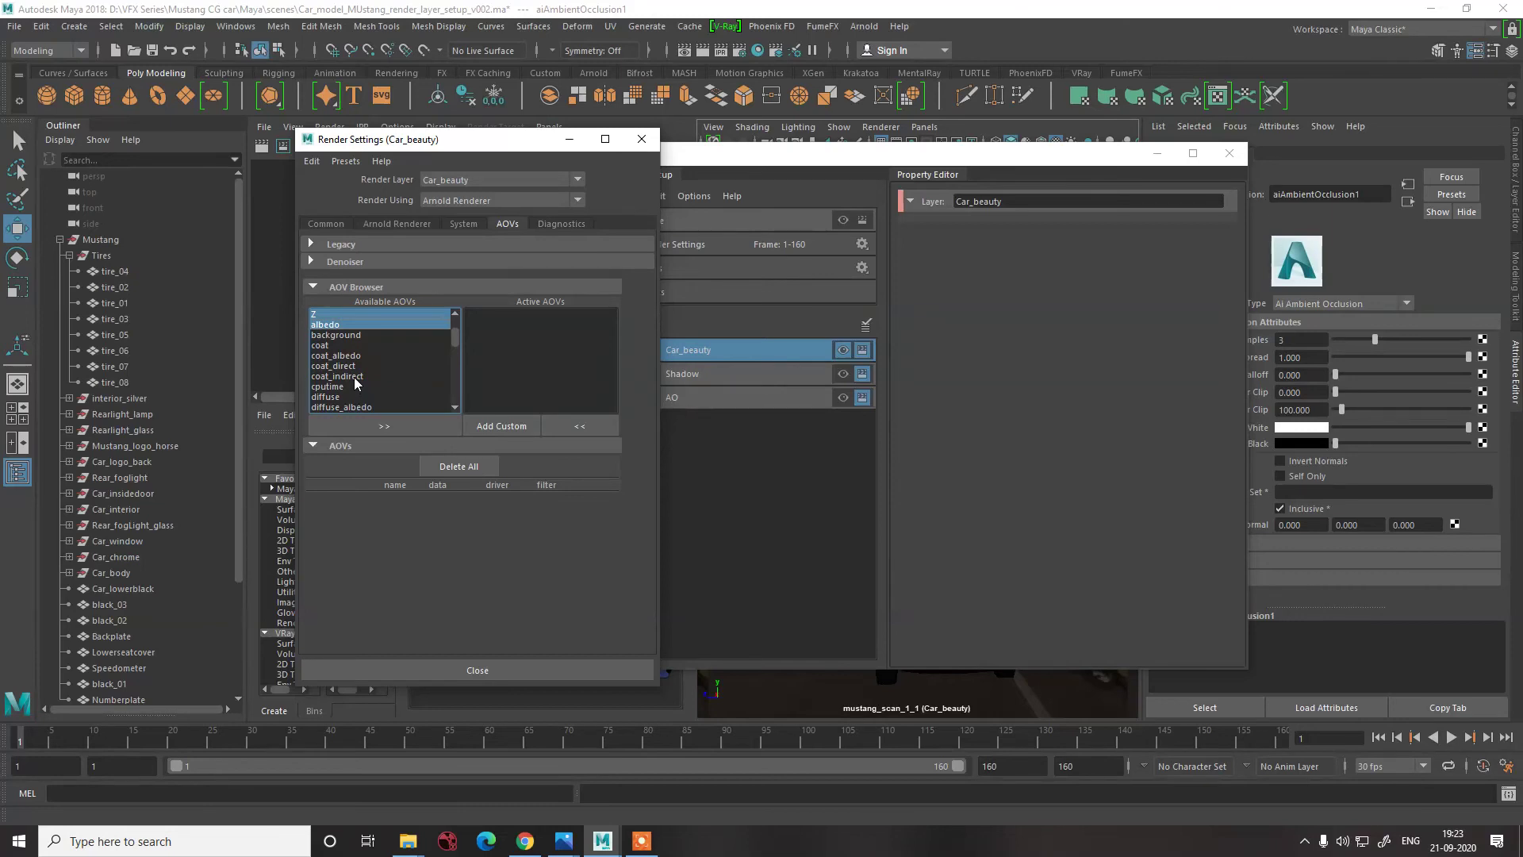
scroll(361, 379, "down", 2)
key("ctrl+F8")
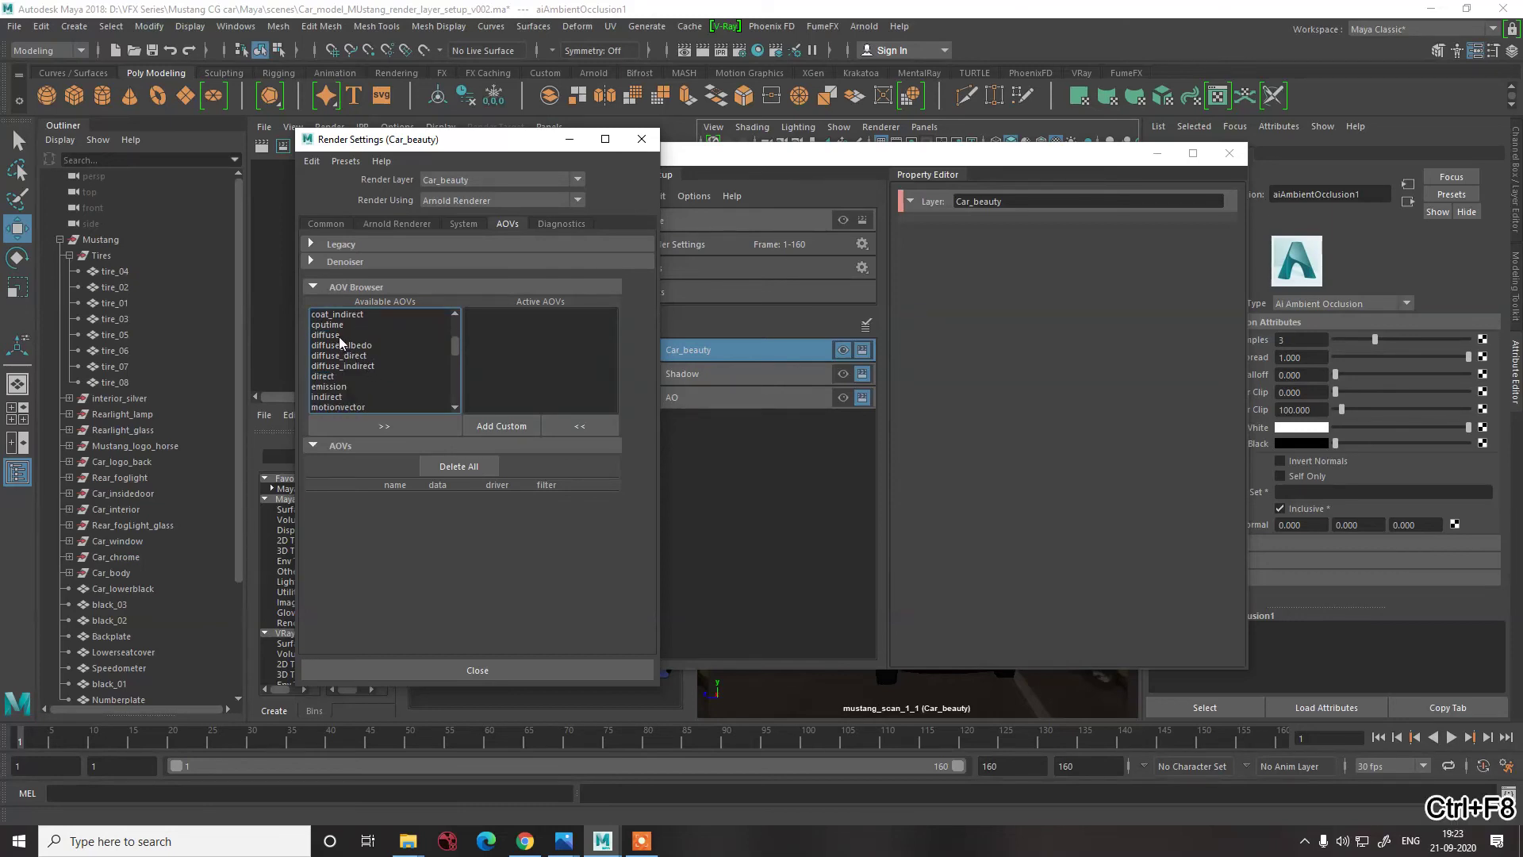
left_click_drag(340, 337, 347, 367)
left_click(374, 387, "ctrl")
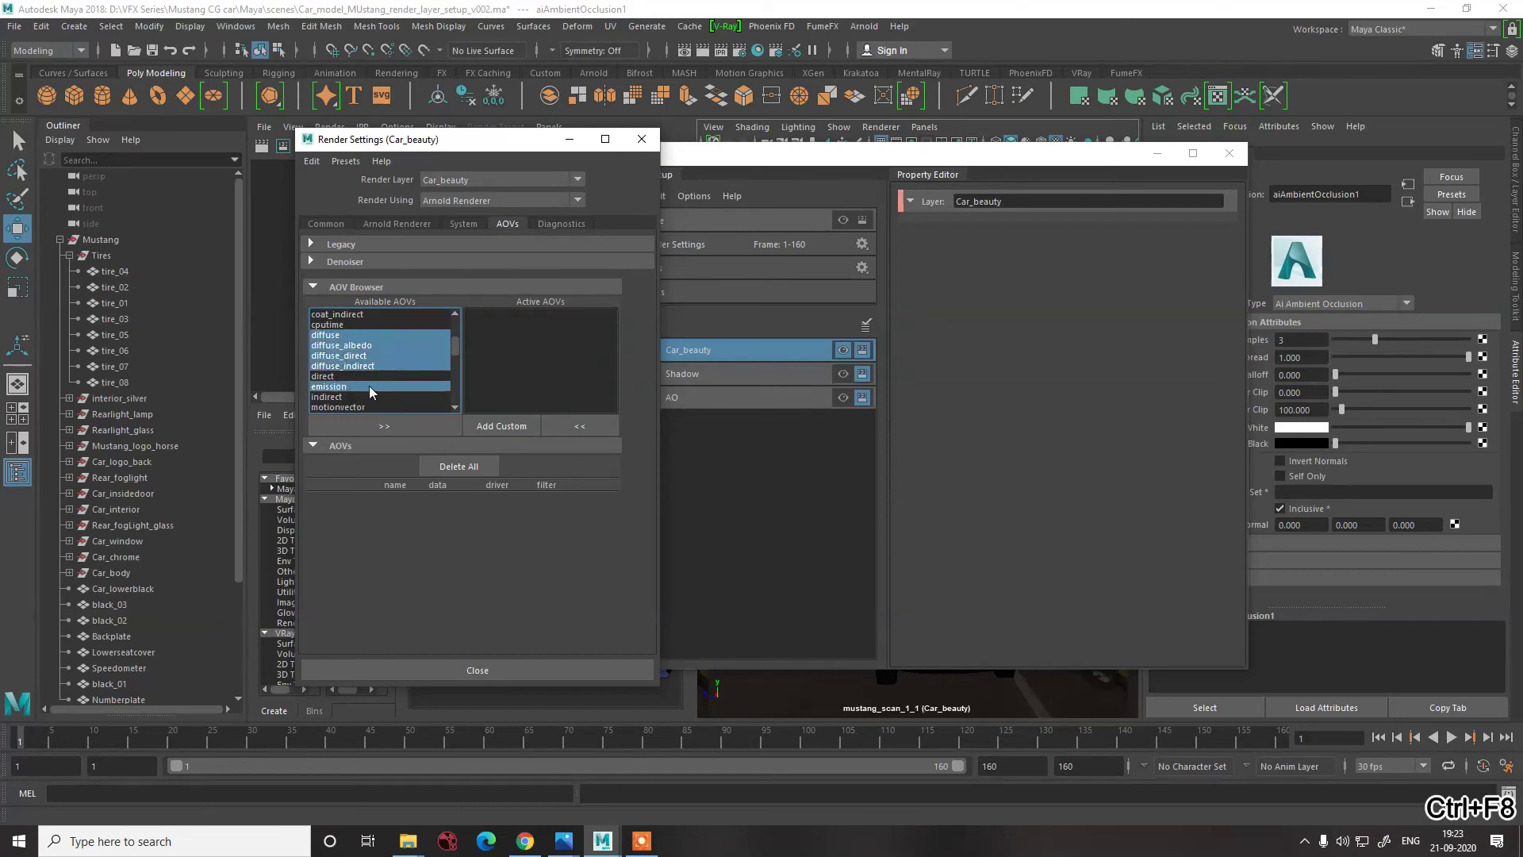
left_click(354, 378, "ctrl")
left_click(349, 396, "ctrl")
scroll(373, 353, "down", 1)
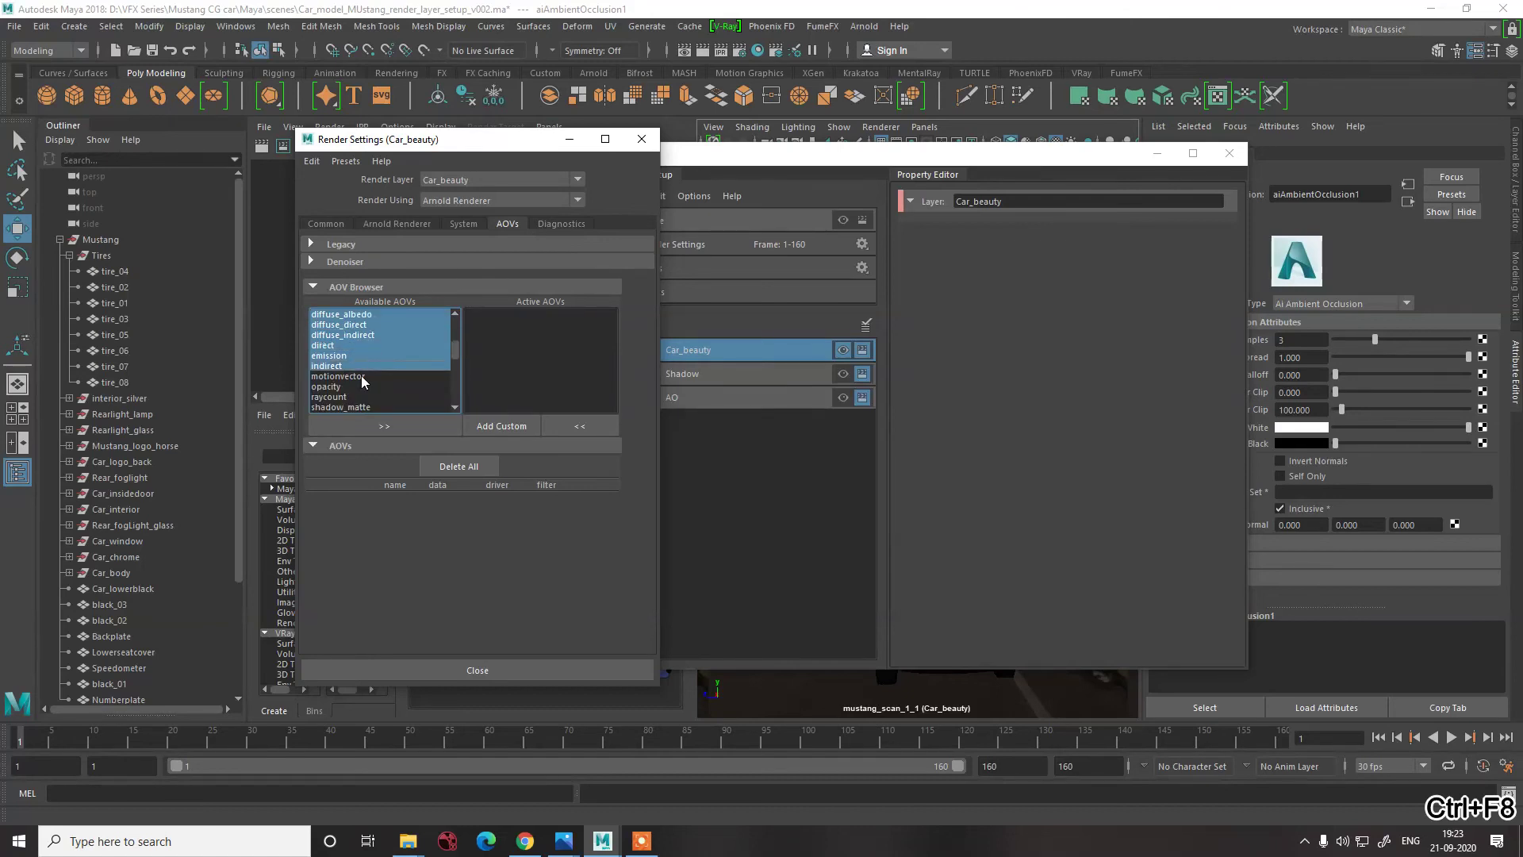
left_click(360, 374, "ctrl")
- Extend the AOV selection with raycount, shadow_matte and all the sheen and specular AOVs, including their albedo, direct and indirect variants
scroll(373, 349, "down", 2)
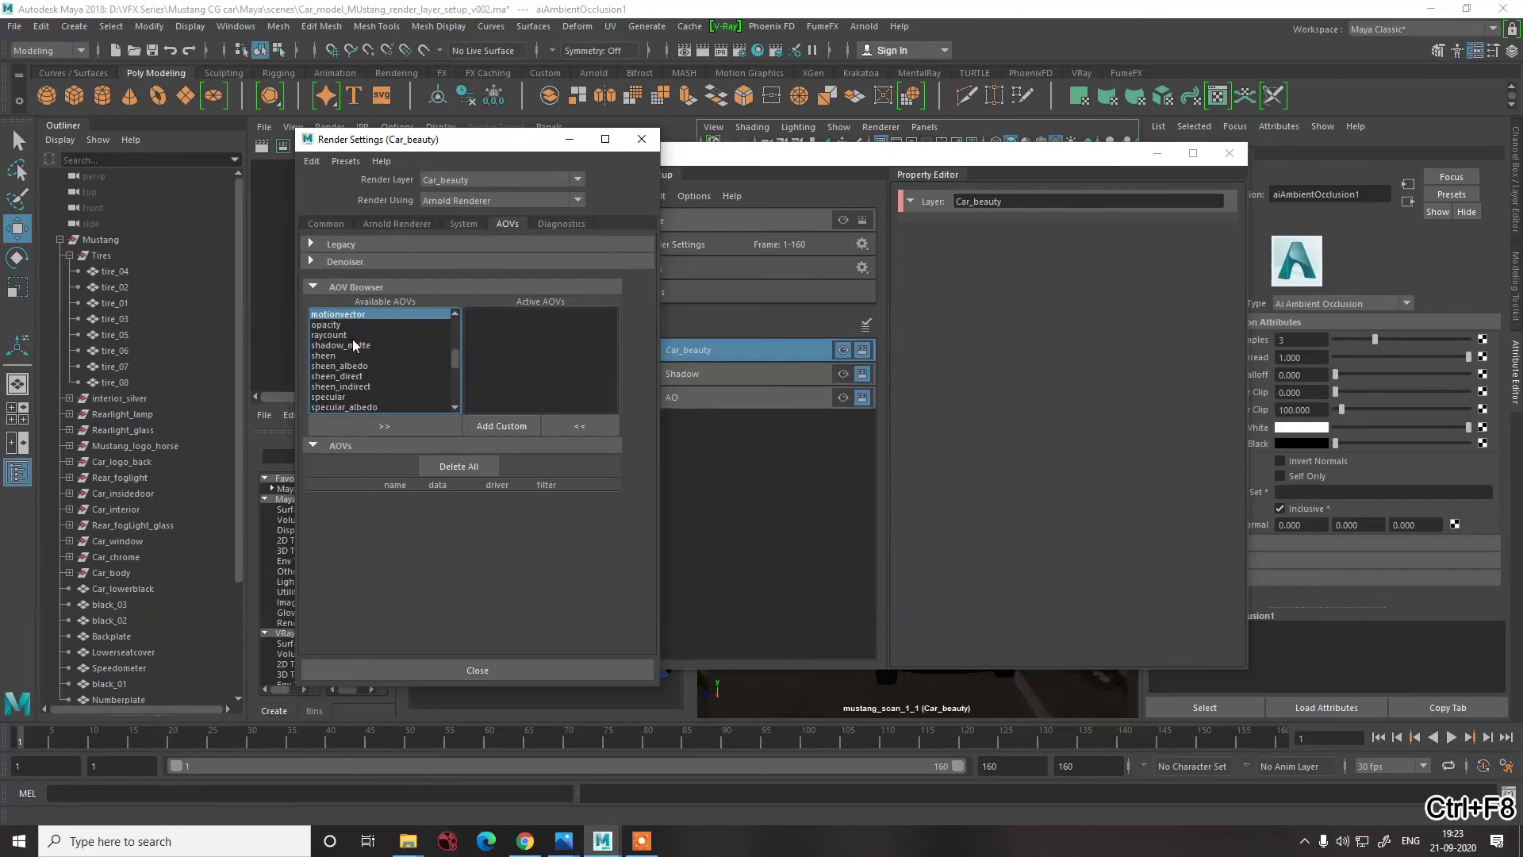
left_click(351, 335, "ctrl")
left_click(364, 347, "ctrl")
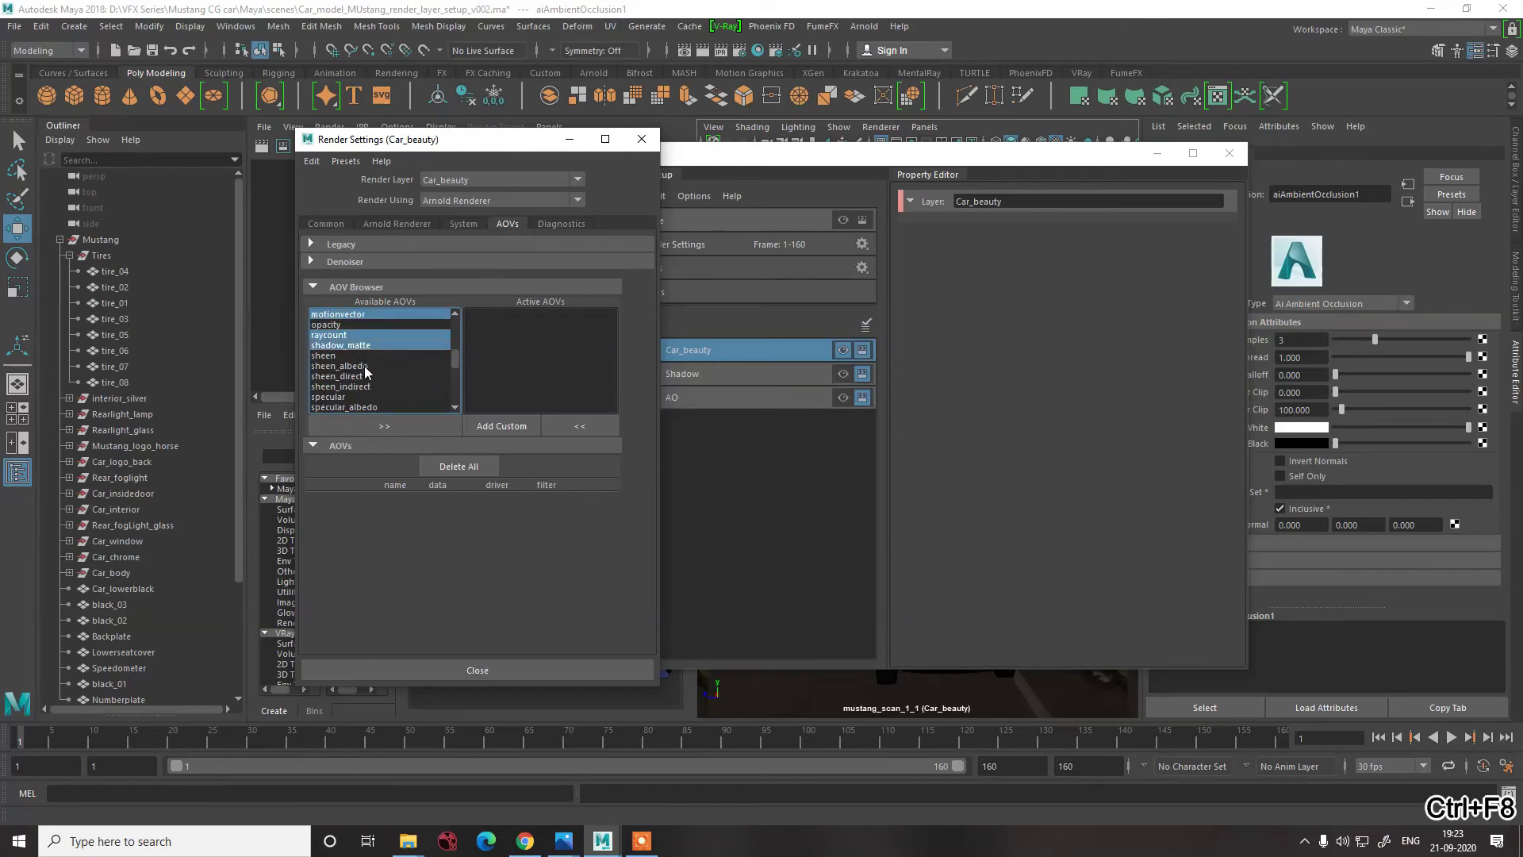
scroll(379, 369, "down", 1)
left_click(347, 326, "ctrl")
left_click(346, 334, "ctrl")
left_click(349, 345, "ctrl")
left_click(351, 356, "ctrl")
left_click(353, 366, "ctrl")
left_click(355, 396, "ctrl")
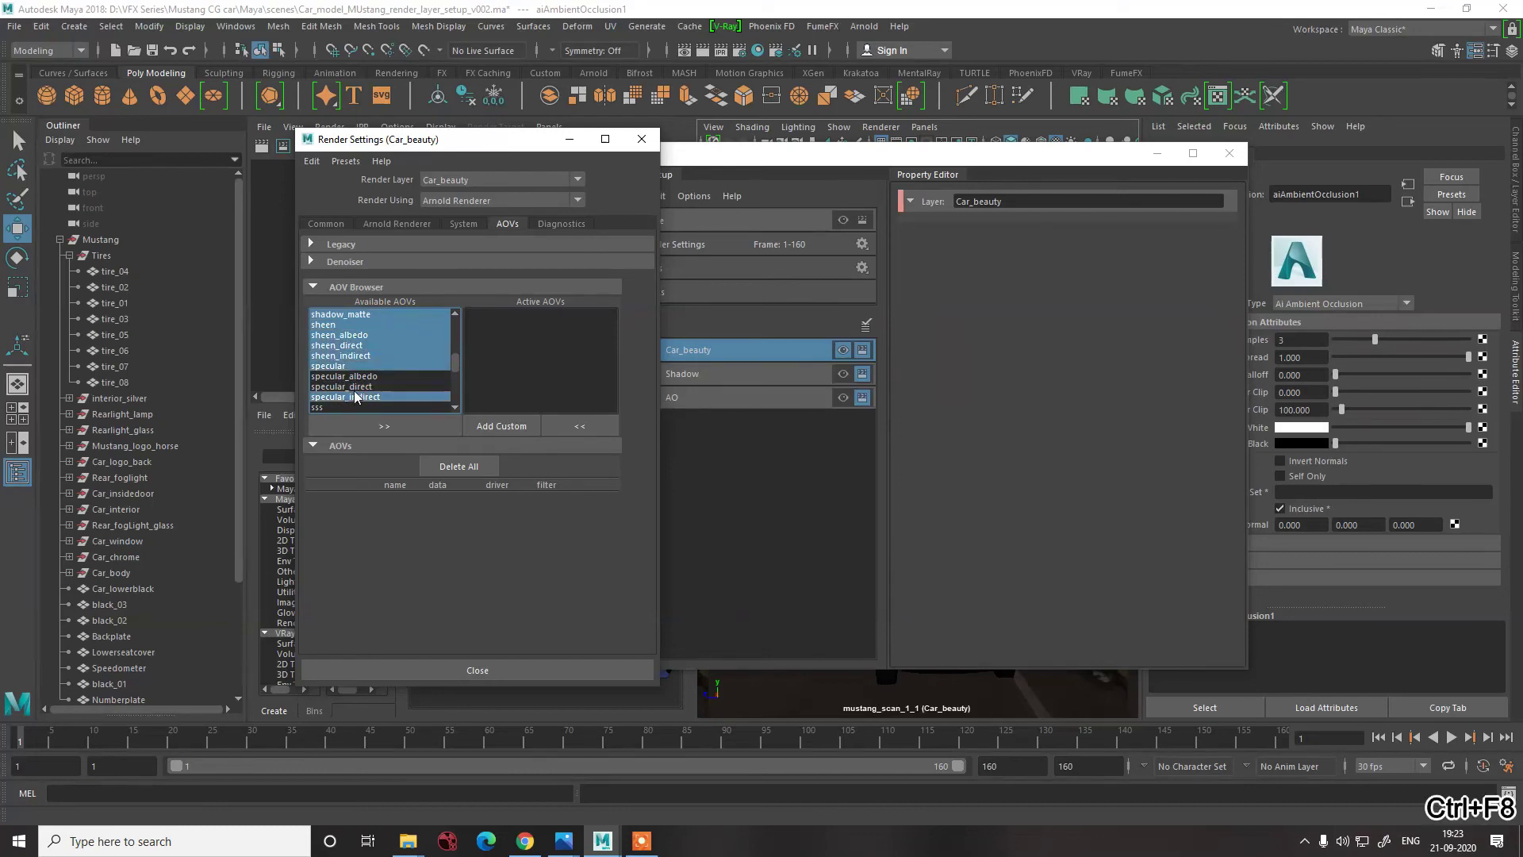
left_click(355, 376, "ctrl")
left_click(357, 386, "ctrl")
- Add crypto_material, crypto_object, shadow, shadow_diff, volume_albedo, volume_direct and volume_indirect to the AOV selection
scroll(384, 366, "down", 6)
scroll(384, 366, "down", 1)
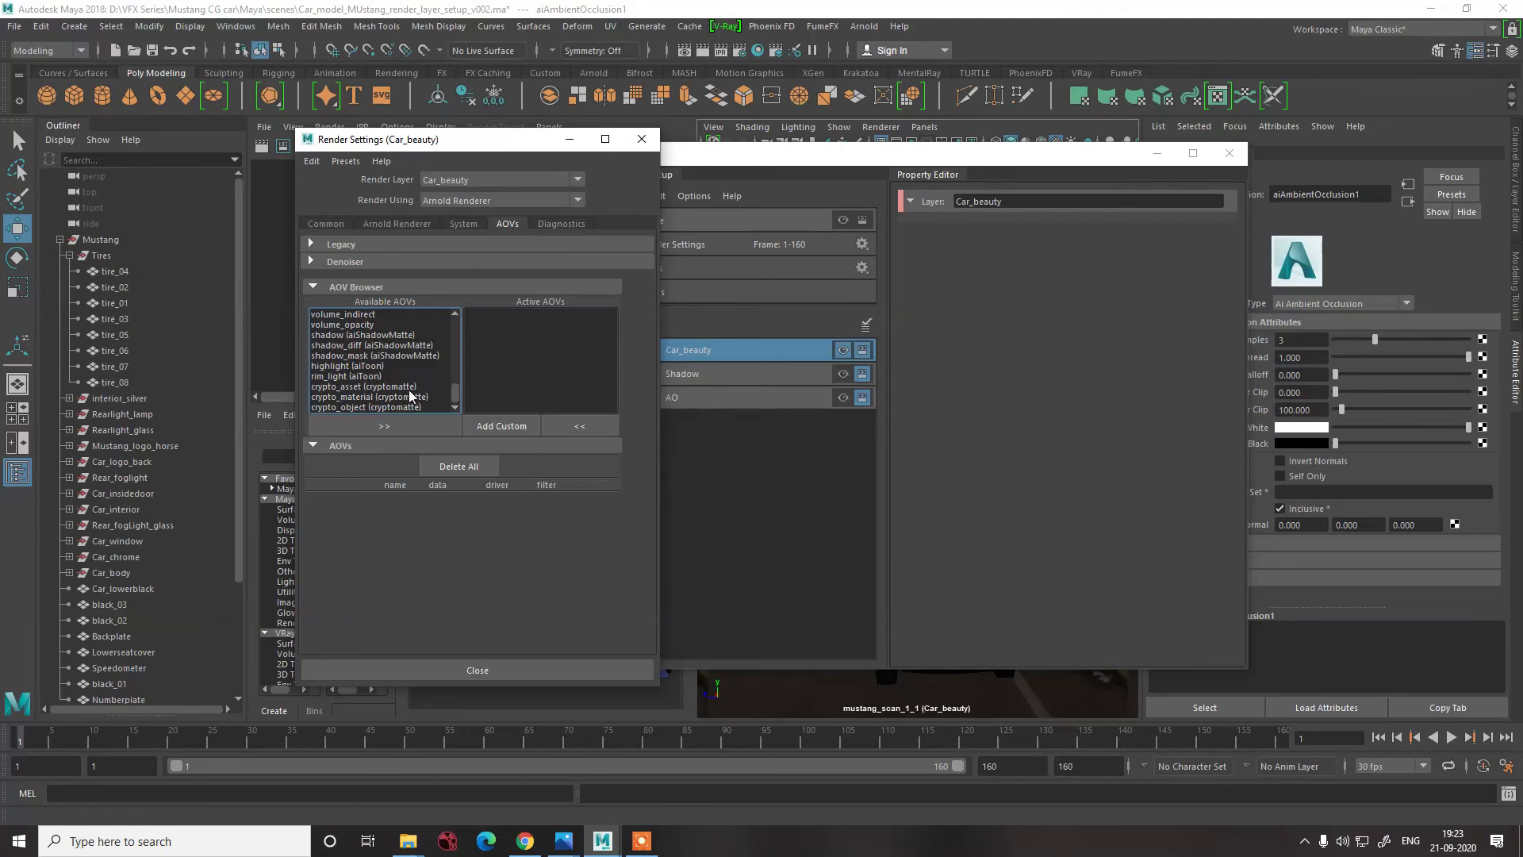
left_click(369, 397, "ctrl")
left_click(369, 407, "ctrl")
left_click(359, 345, "ctrl")
left_click(361, 335, "ctrl")
scroll(361, 337, "up", 1)
left_click(355, 345, "ctrl")
left_click(353, 335, "ctrl")
left_click(353, 325, "ctrl")
- Include transmission, transmission_albedo, transmission_direct and transmission_indirect in the AOV selection
scroll(359, 345, "up", 2)
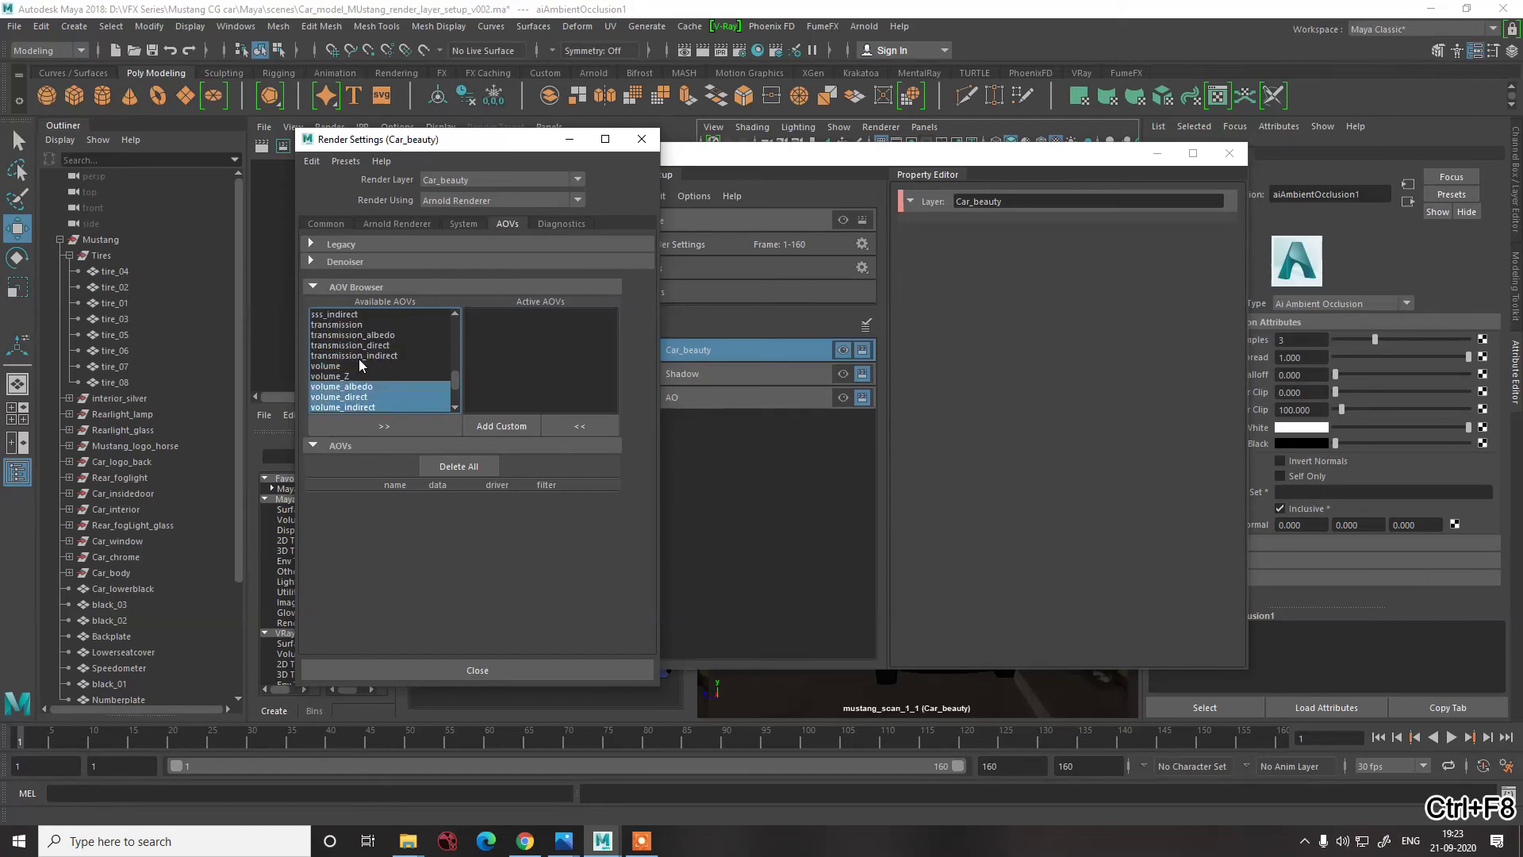
left_click(360, 355, "ctrl")
left_click(360, 345, "ctrl")
left_click(361, 334, "ctrl")
left_click(358, 324, "ctrl")
scroll(379, 366, "up", 2)
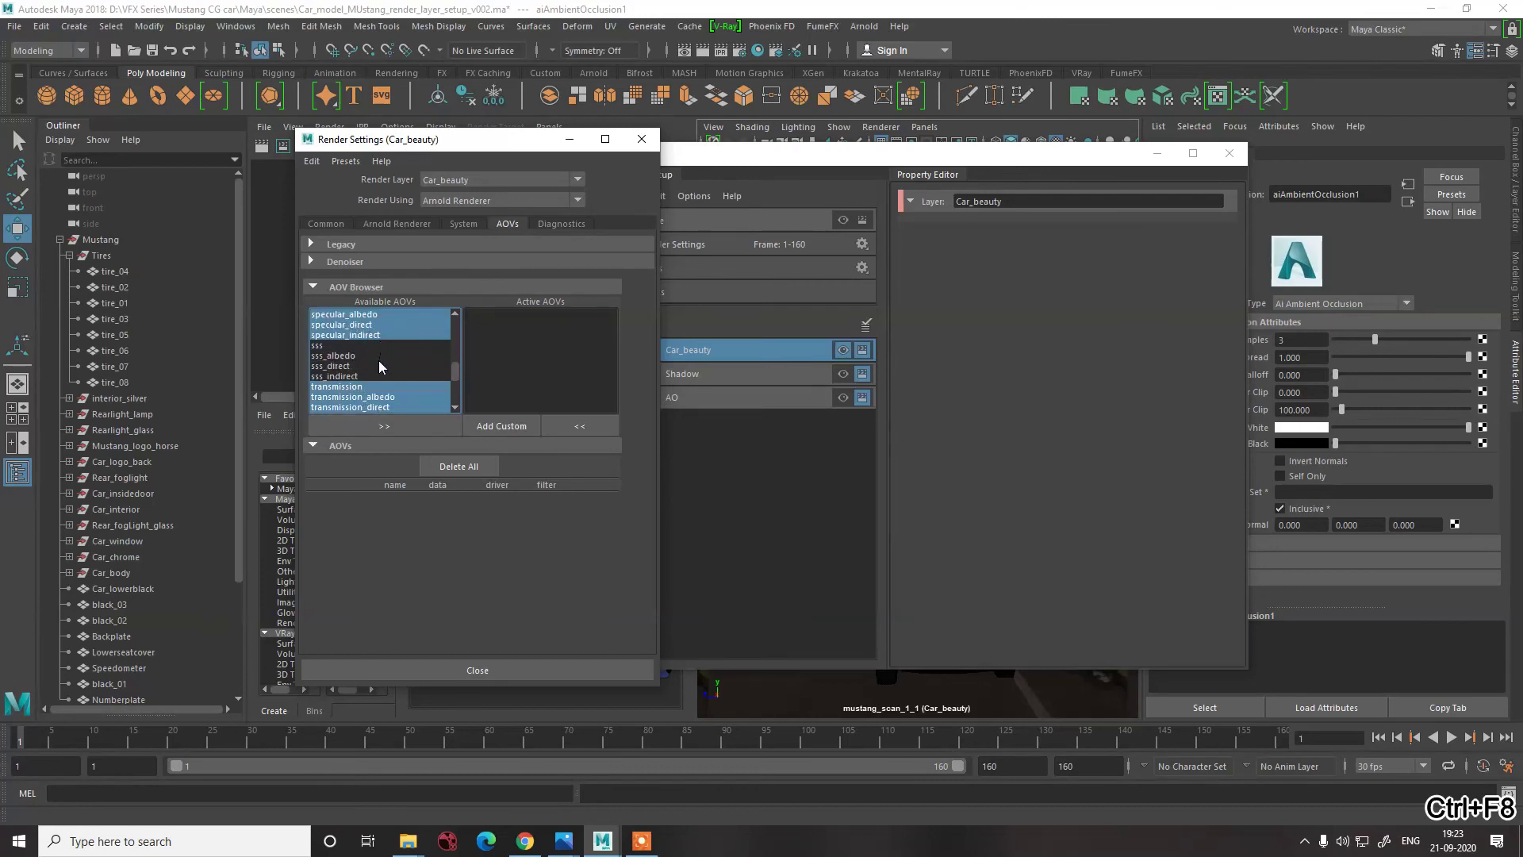
- Add the highlight, rim_light and crypto_asset AOVs to the selection
scroll(388, 372, "down", 5)
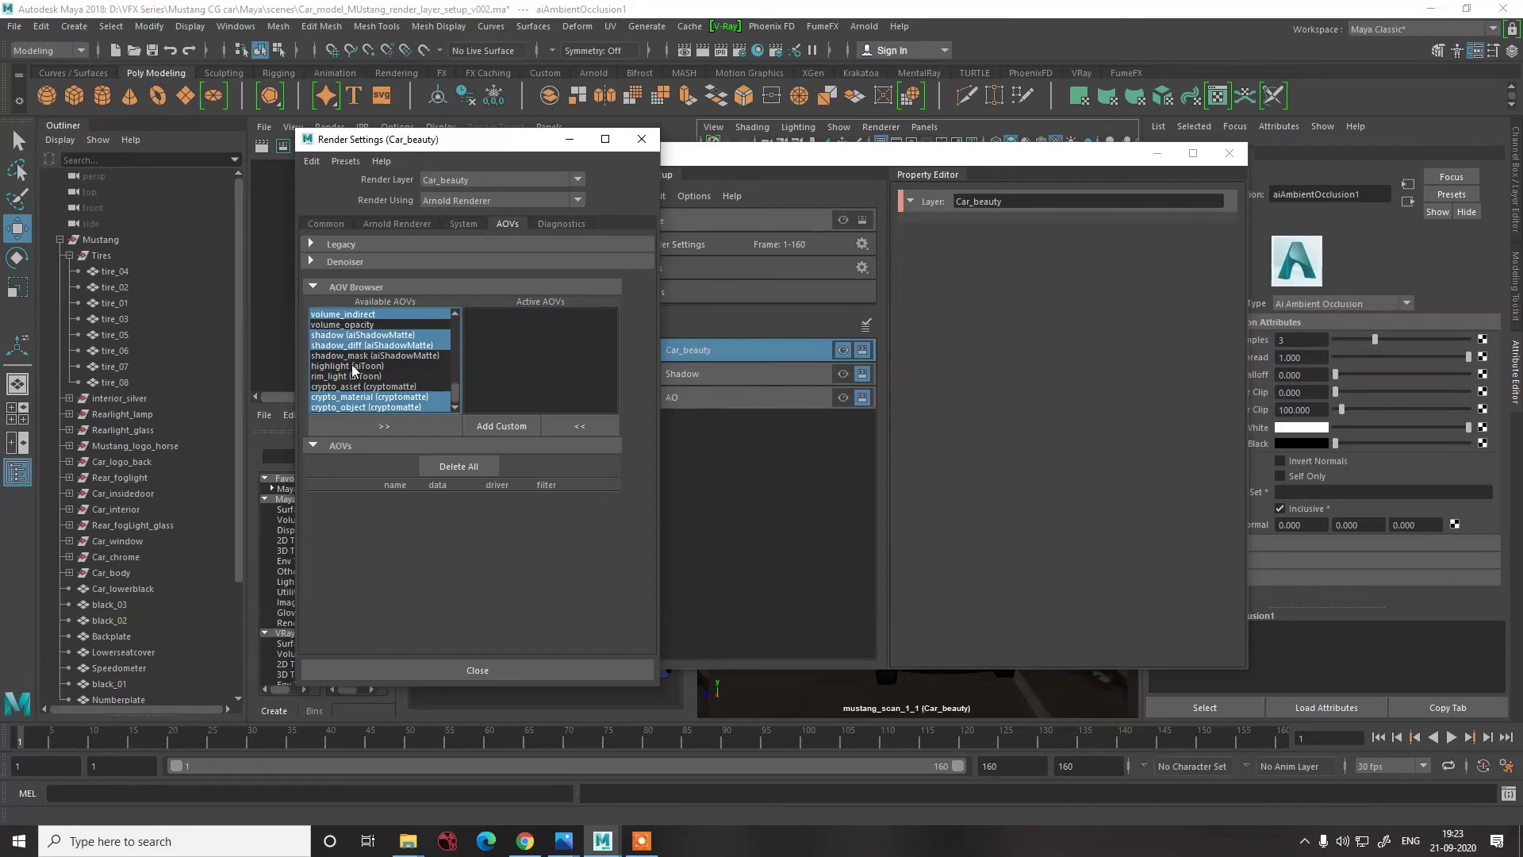
left_click(354, 366, "ctrl")
left_click(357, 376, "ctrl")
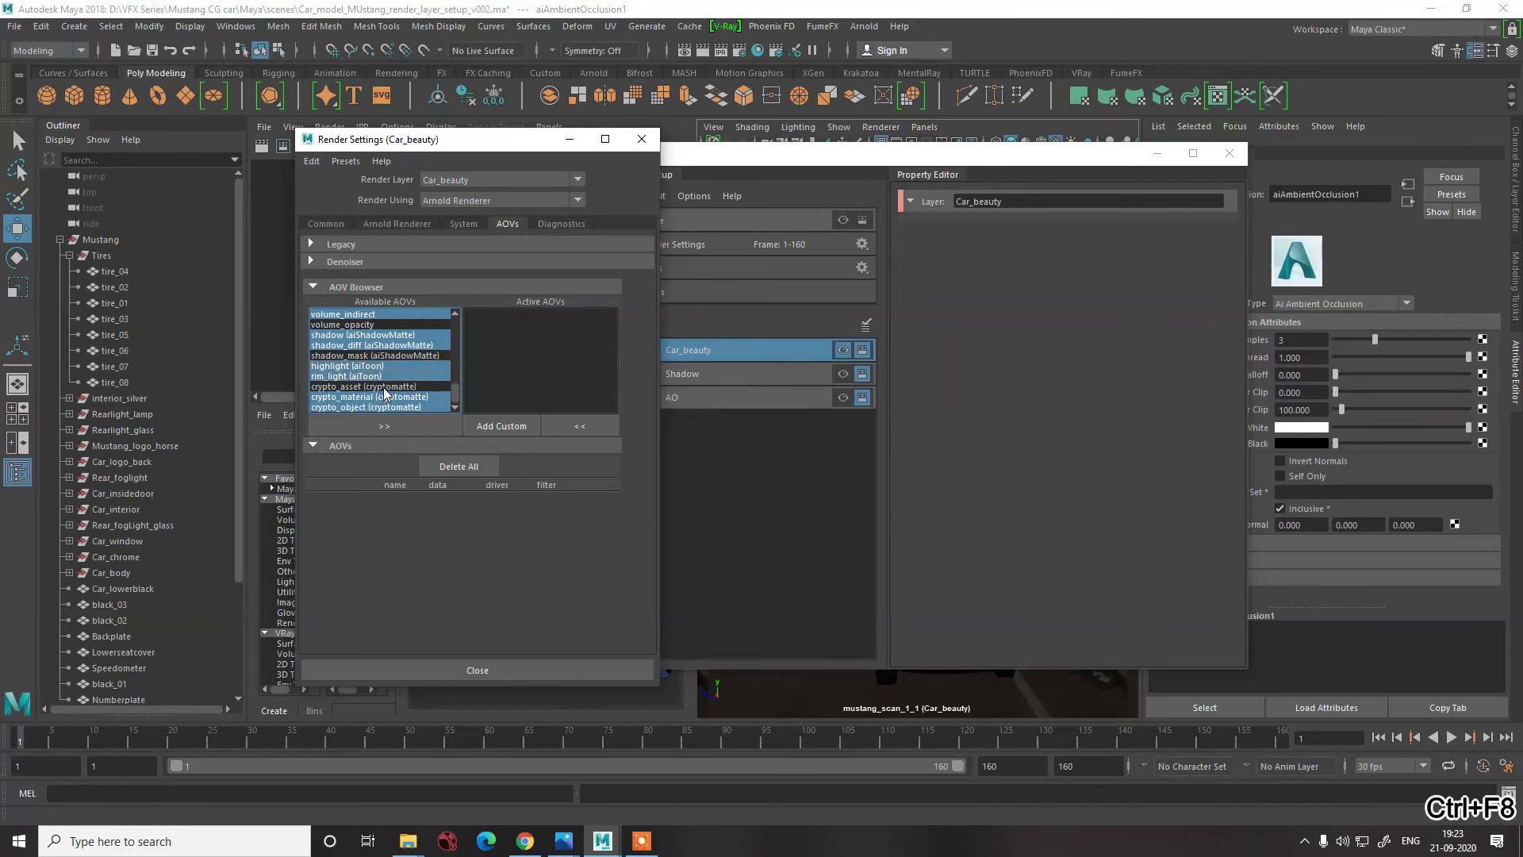
left_click(379, 387, "ctrl")
- Review the selected AOVs and move them all to the active AOVs
scroll(402, 379, "up", 10)
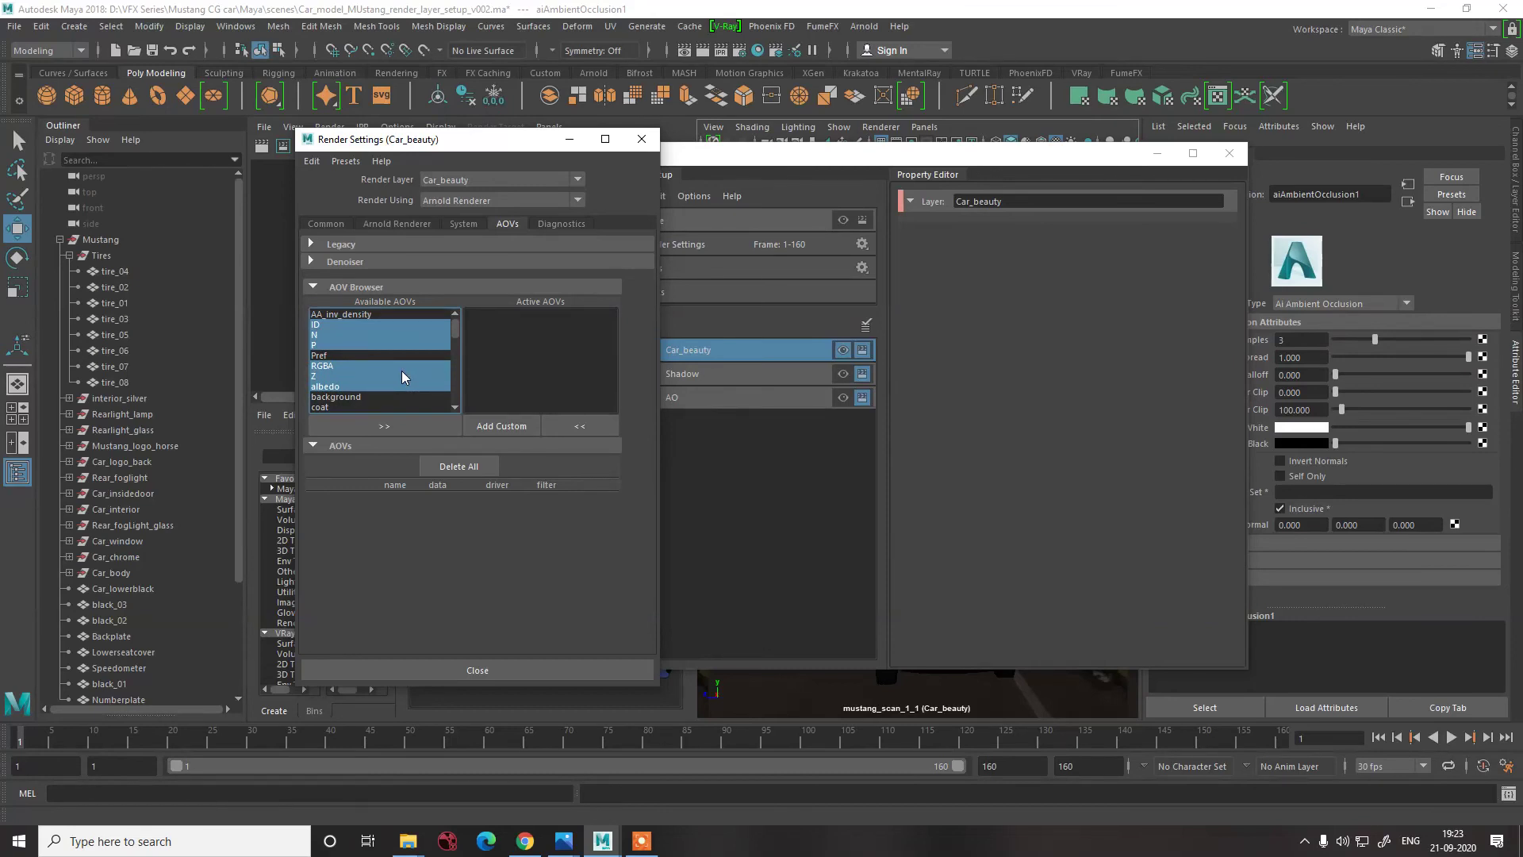
scroll(384, 377, "down", 4)
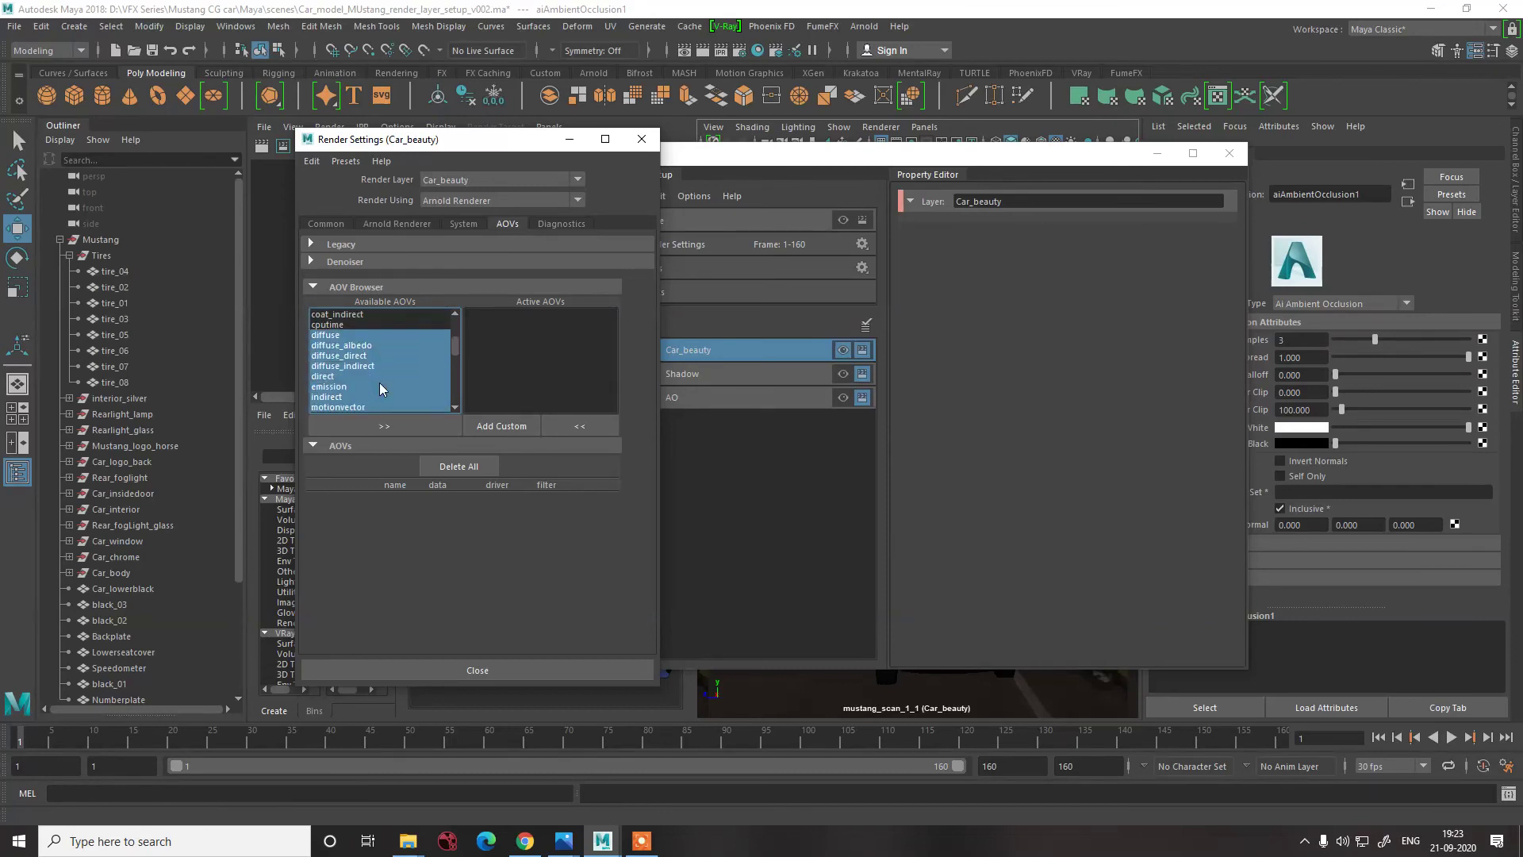
scroll(379, 387, "down", 10)
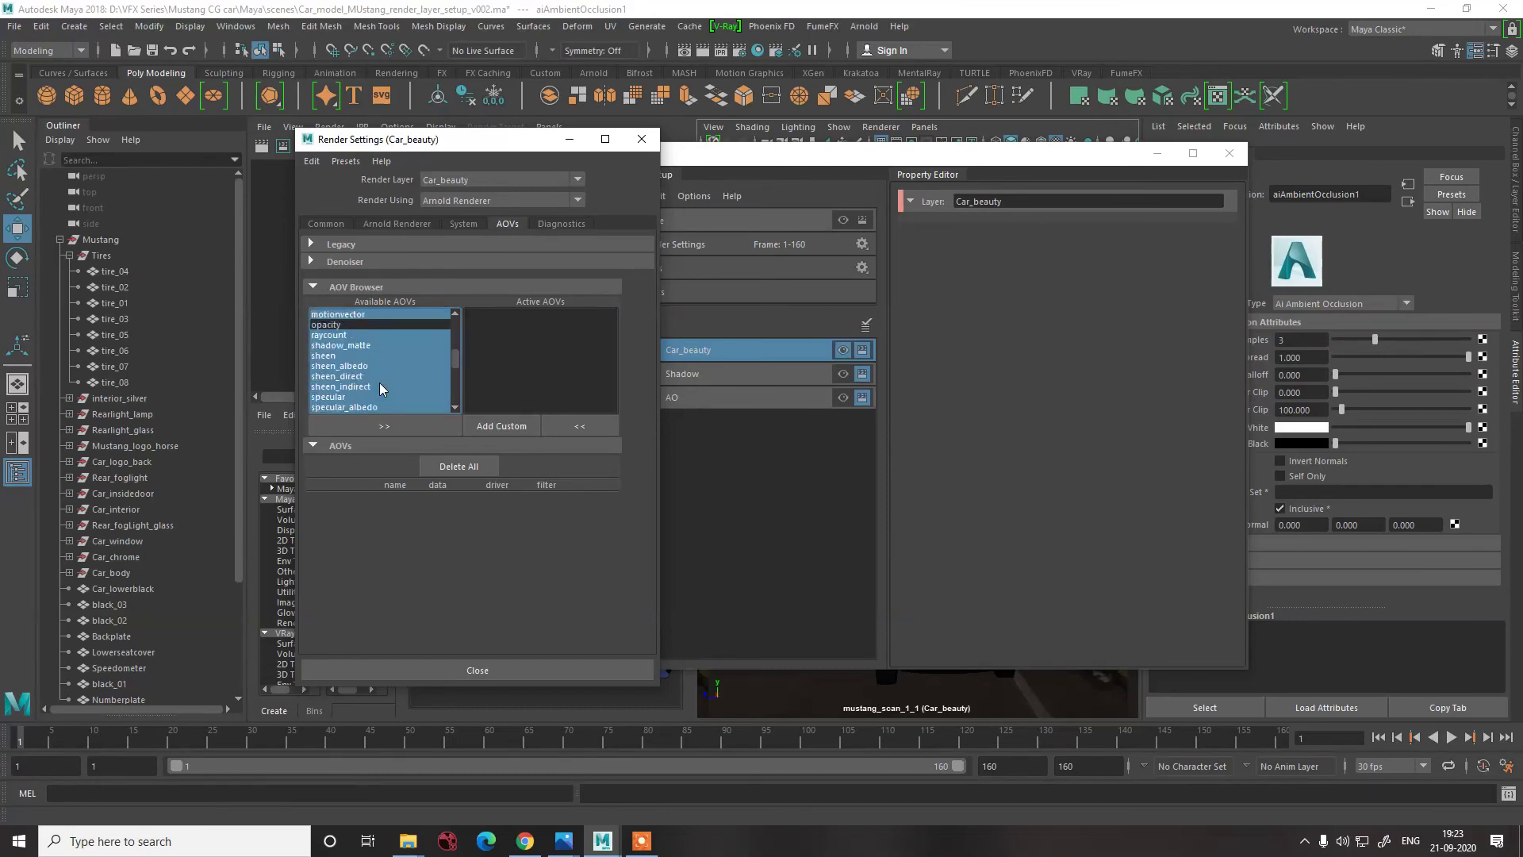
left_click(392, 422)
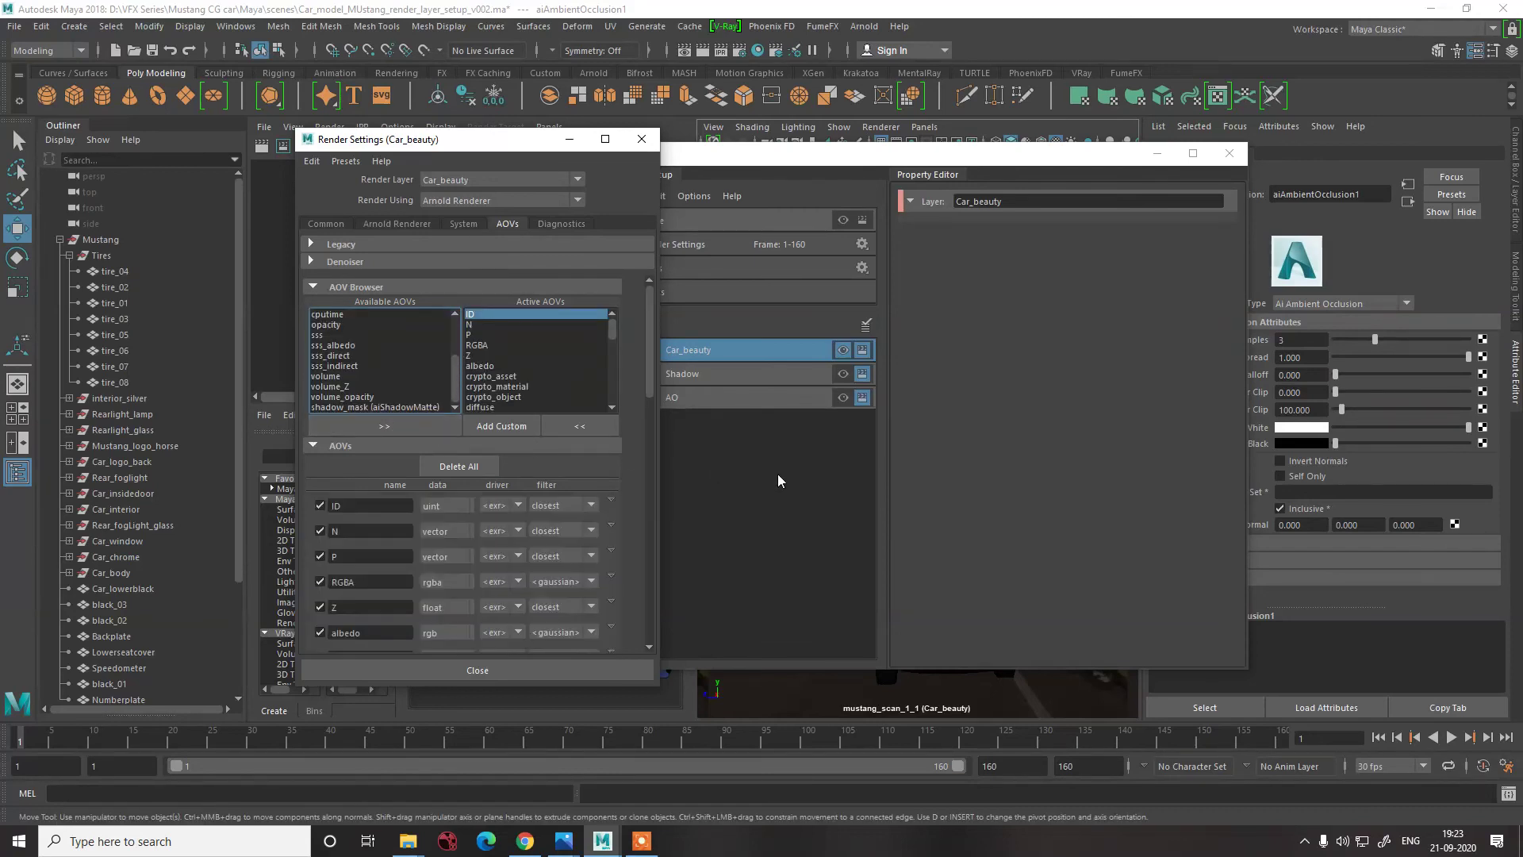
- Select the driver of the ID AOV, enable Merge AOVs on it and review the active AOVs
left_click(611, 500)
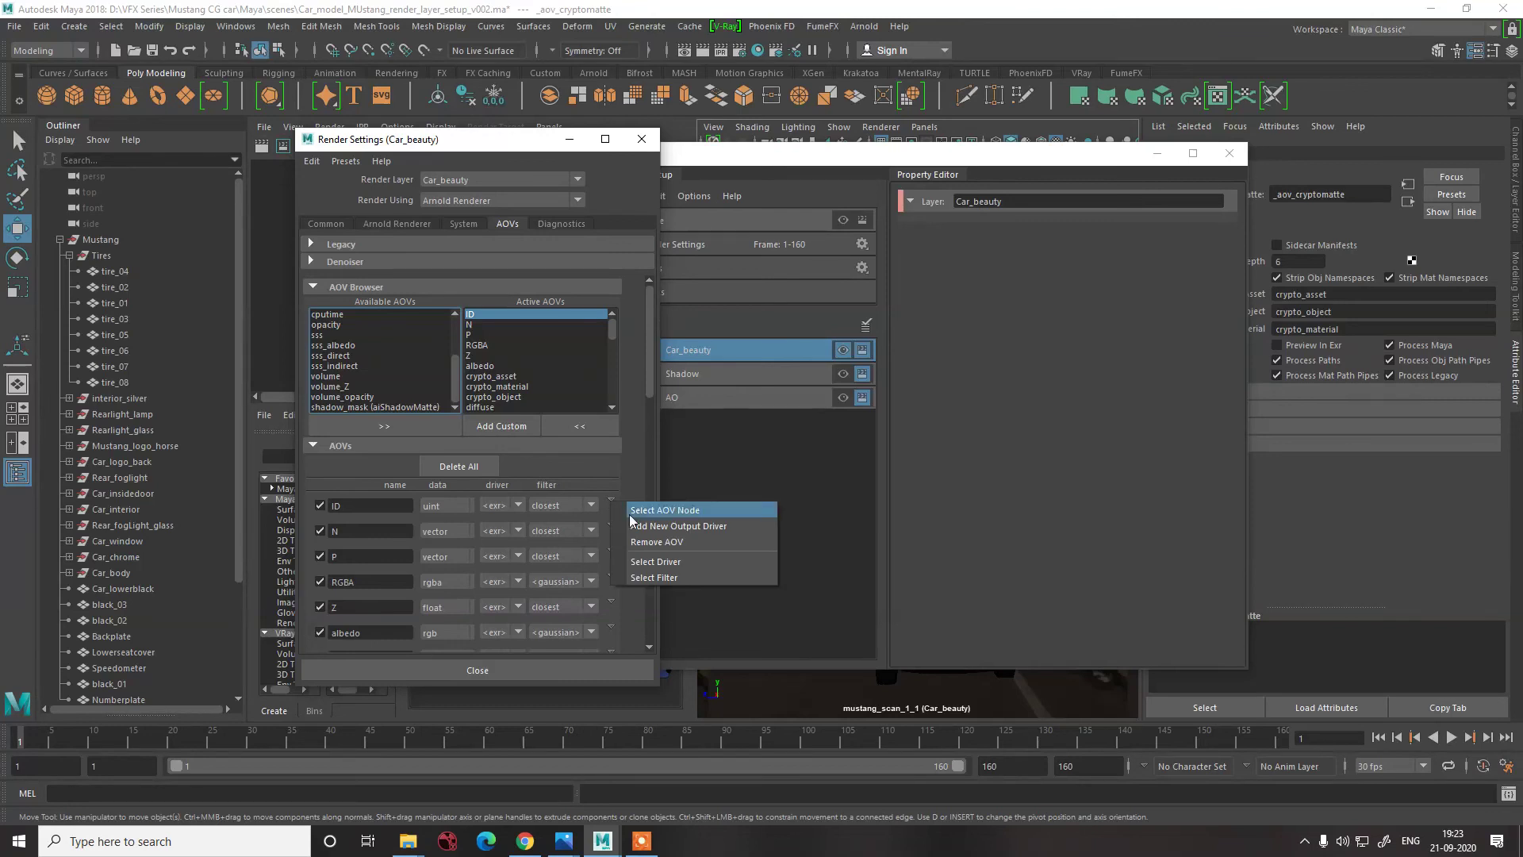
left_click(658, 563)
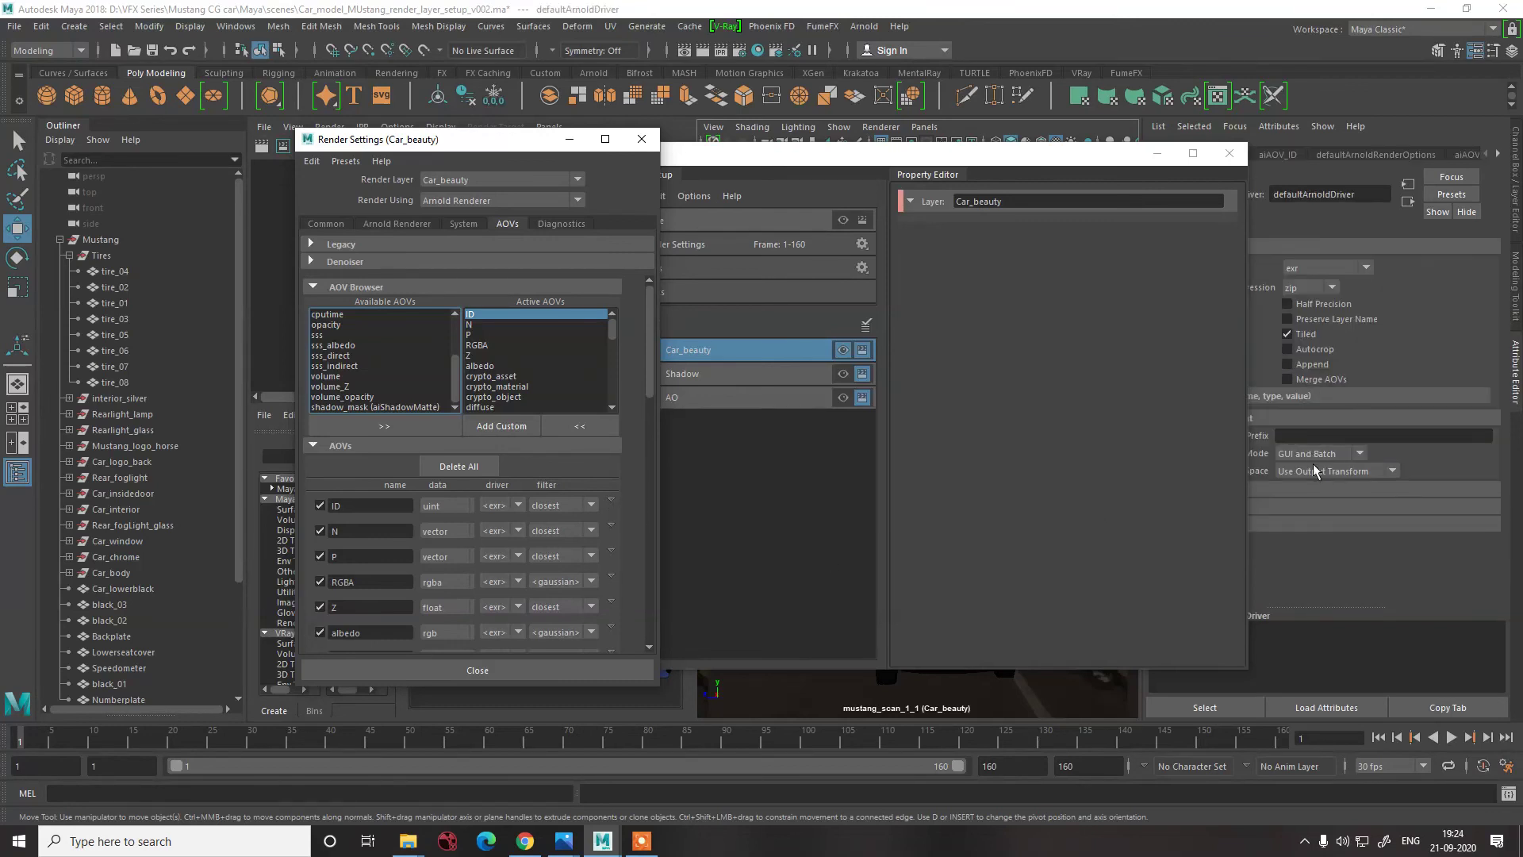
left_click(1287, 379)
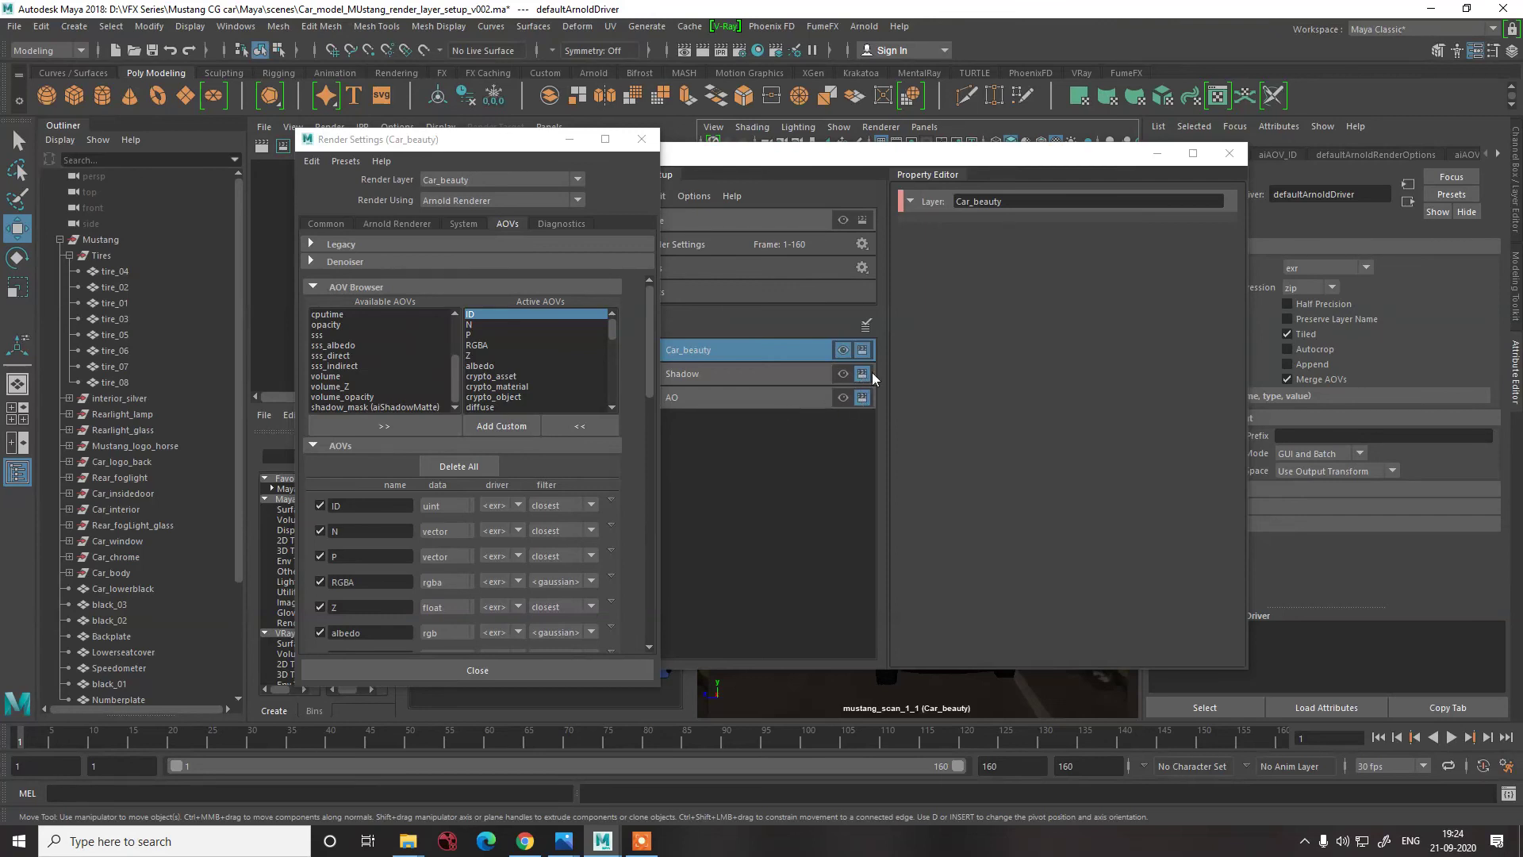
scroll(397, 397, "down", 12)
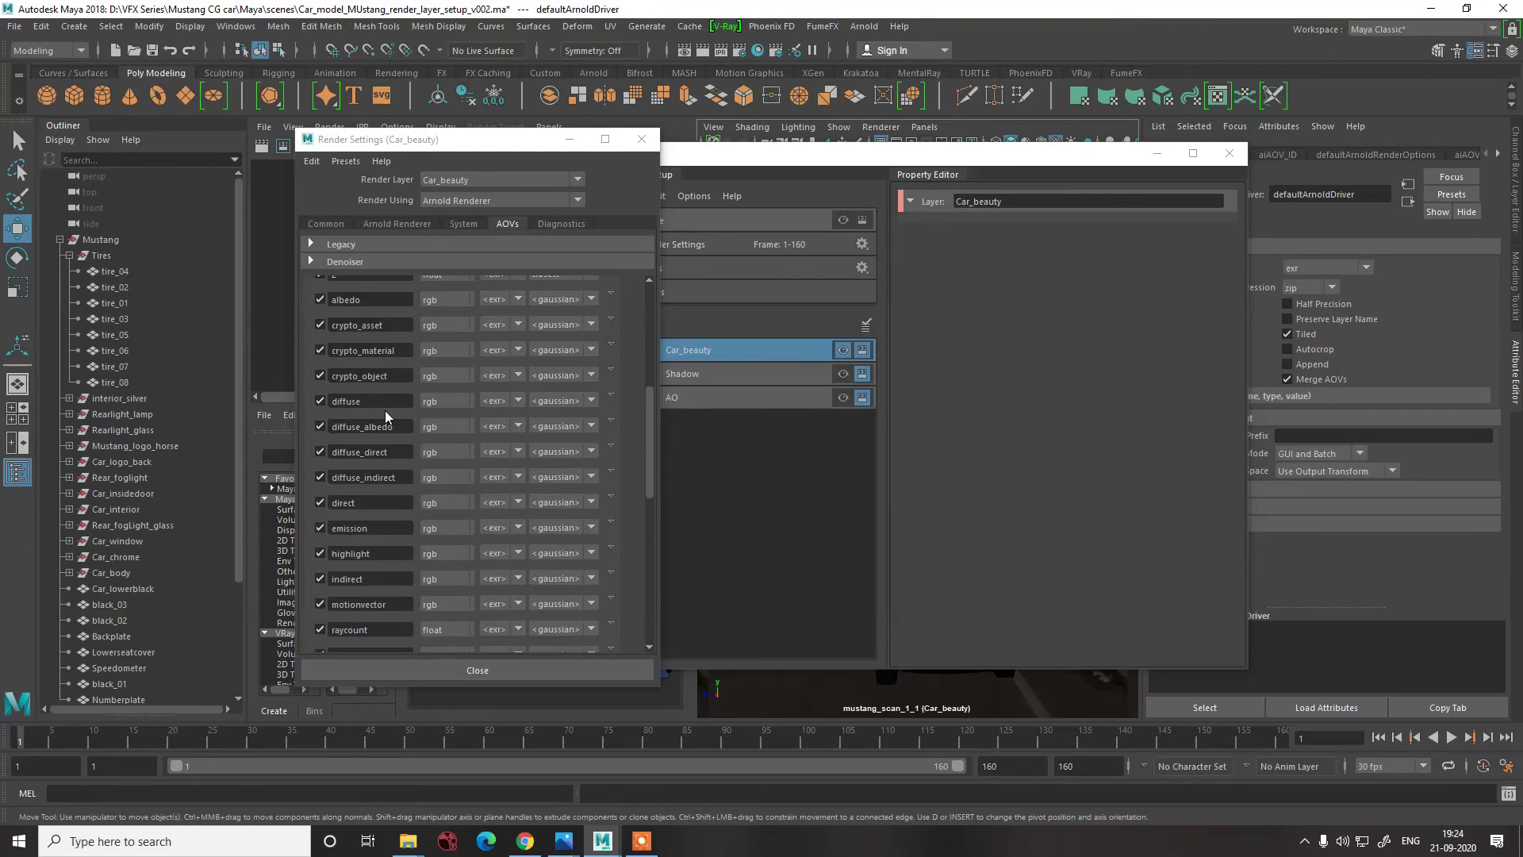
scroll(380, 416, "up", 12)
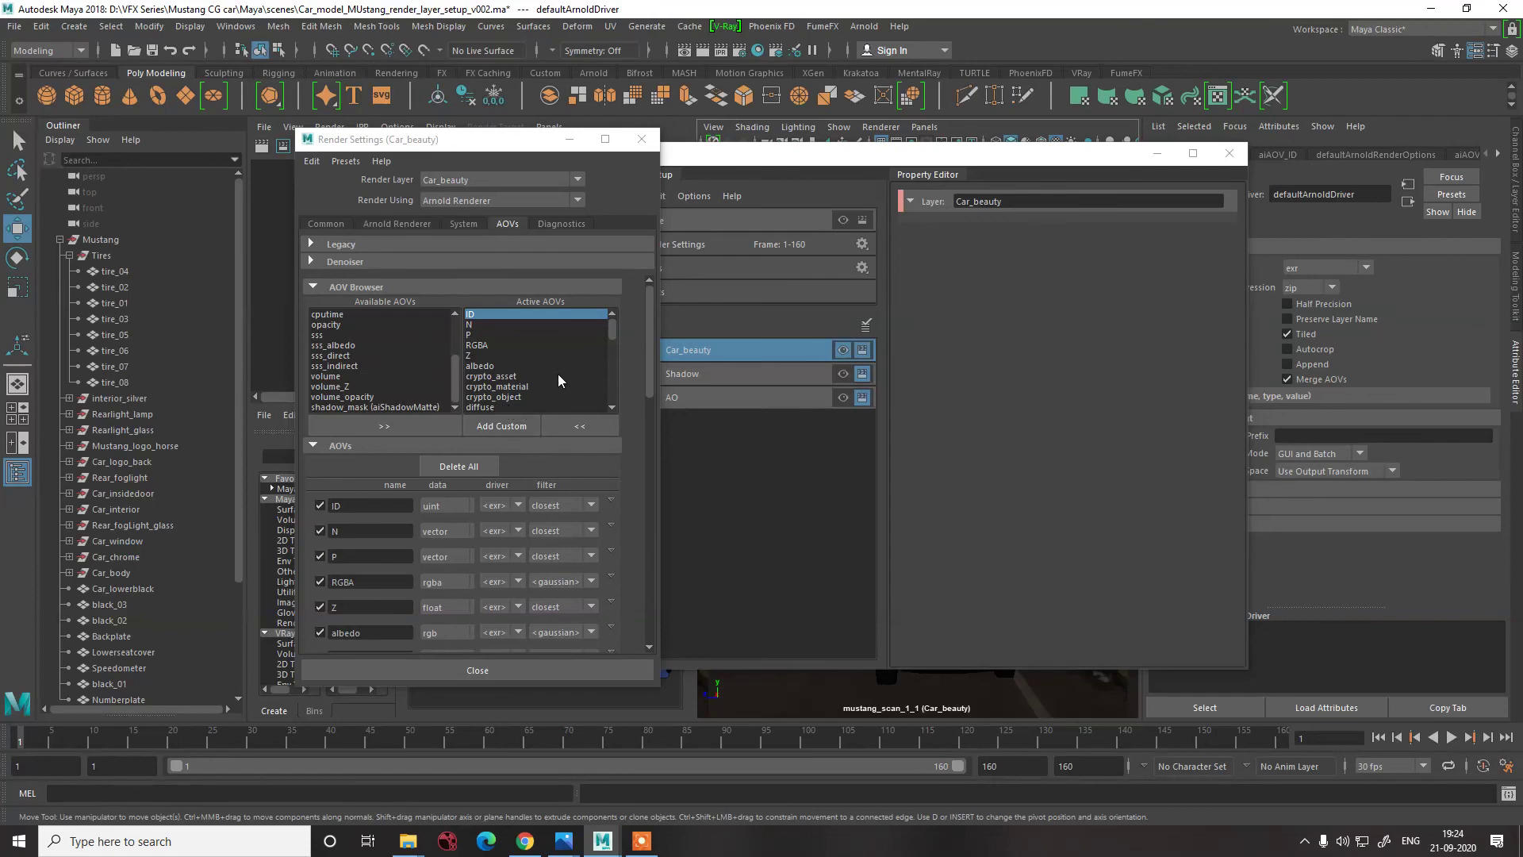
- Review the active AOVs, close the render settings and save the current scene
scroll(555, 371, "down", 10)
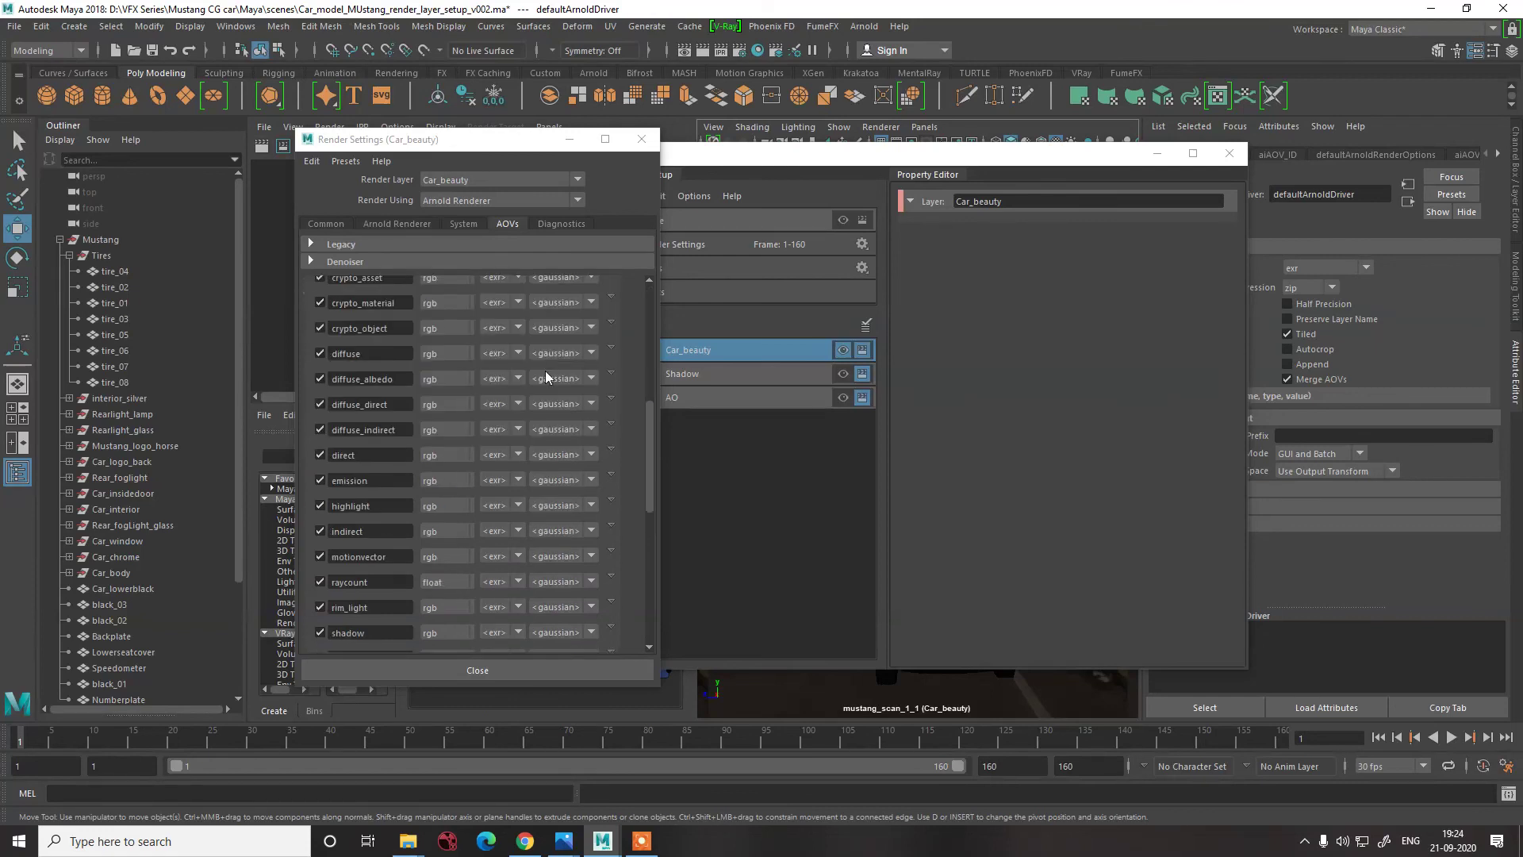
scroll(526, 369, "up", 5)
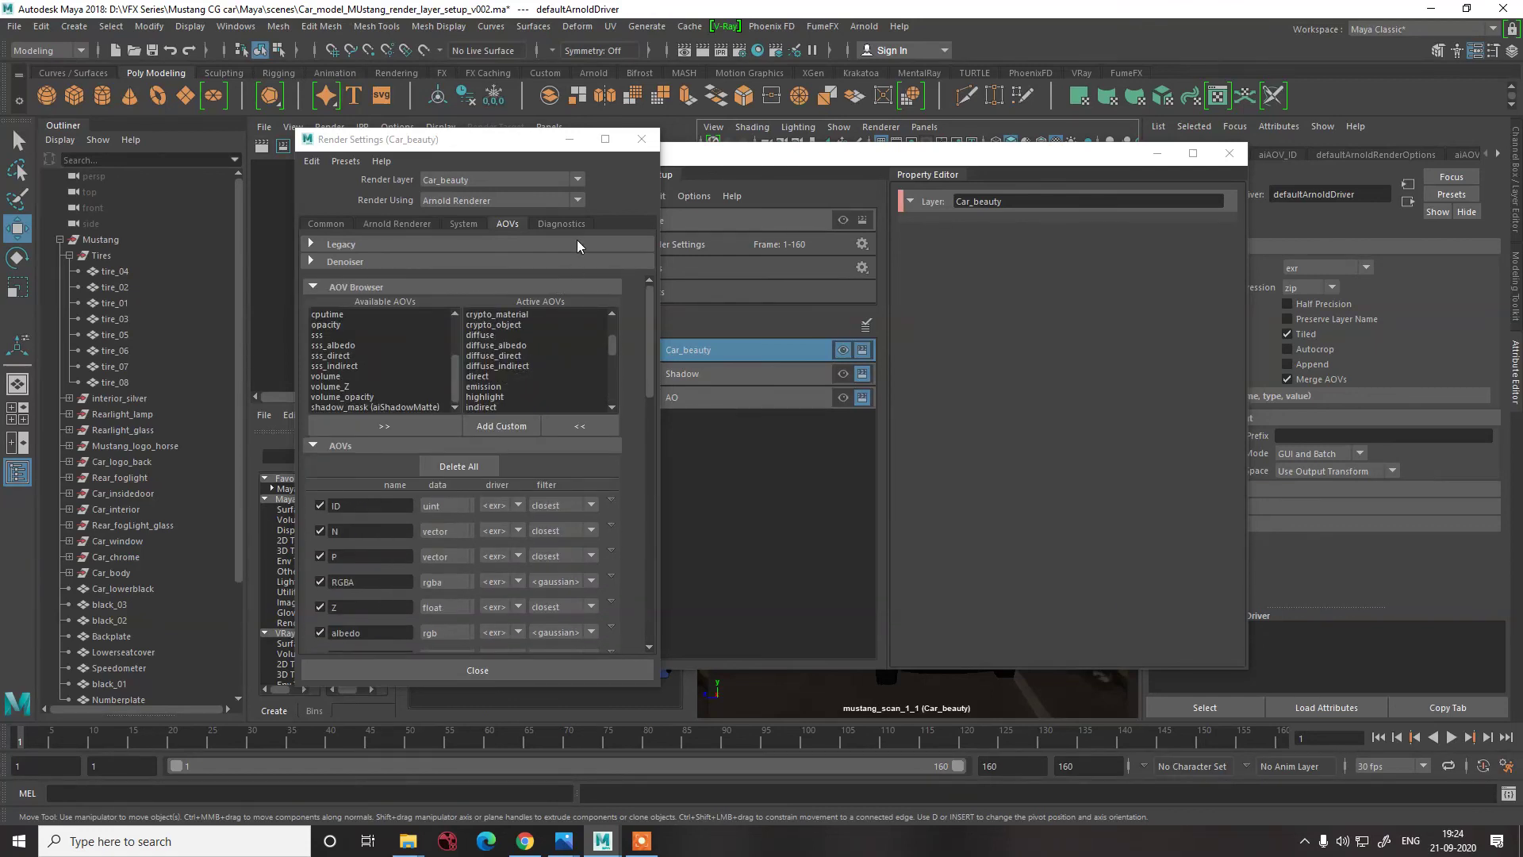
left_click(639, 141)
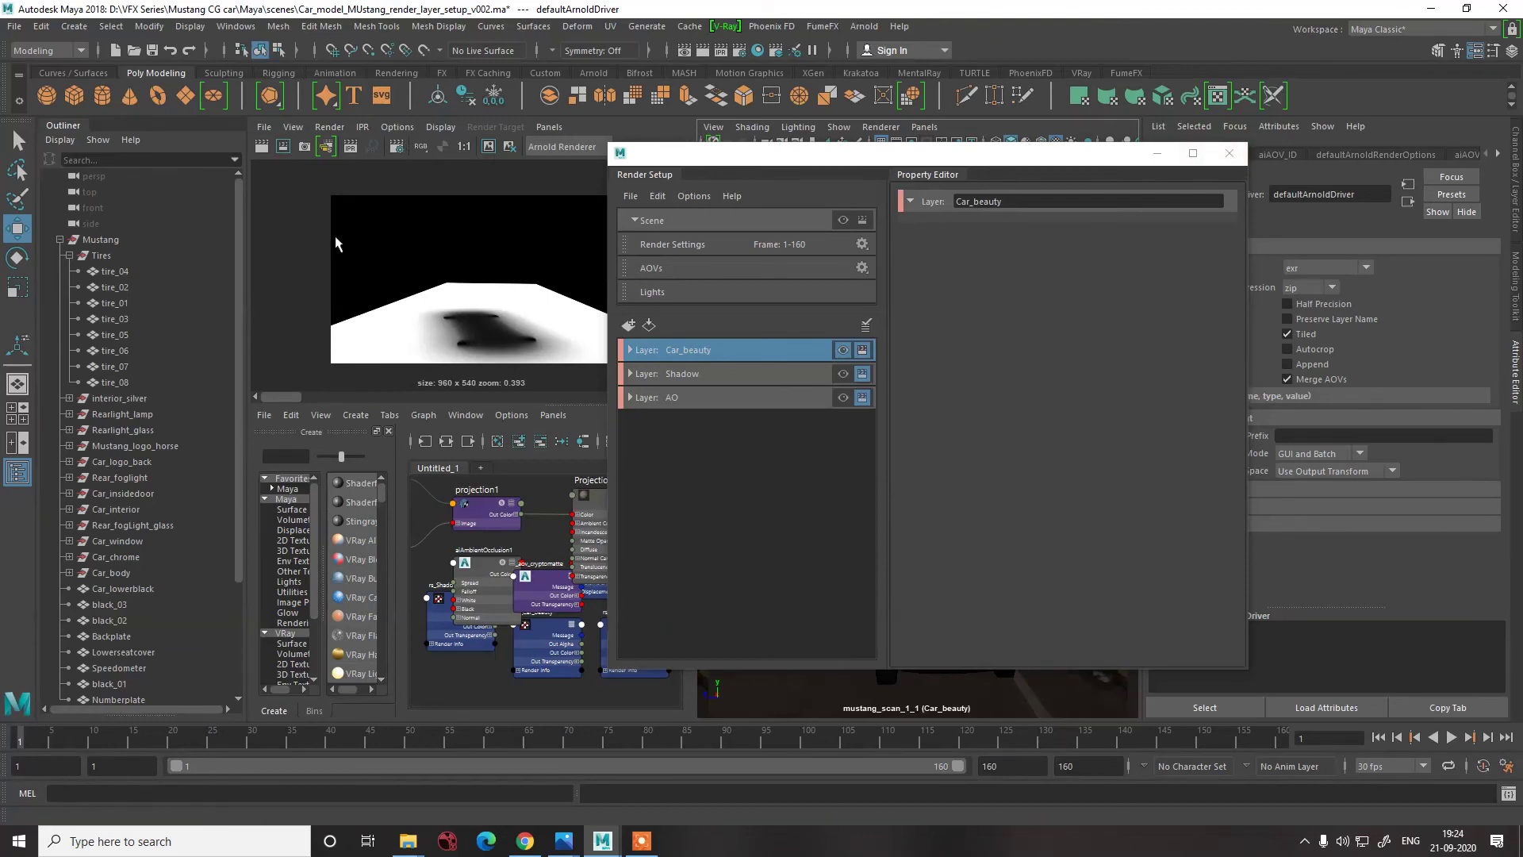
key("ctrl+s")
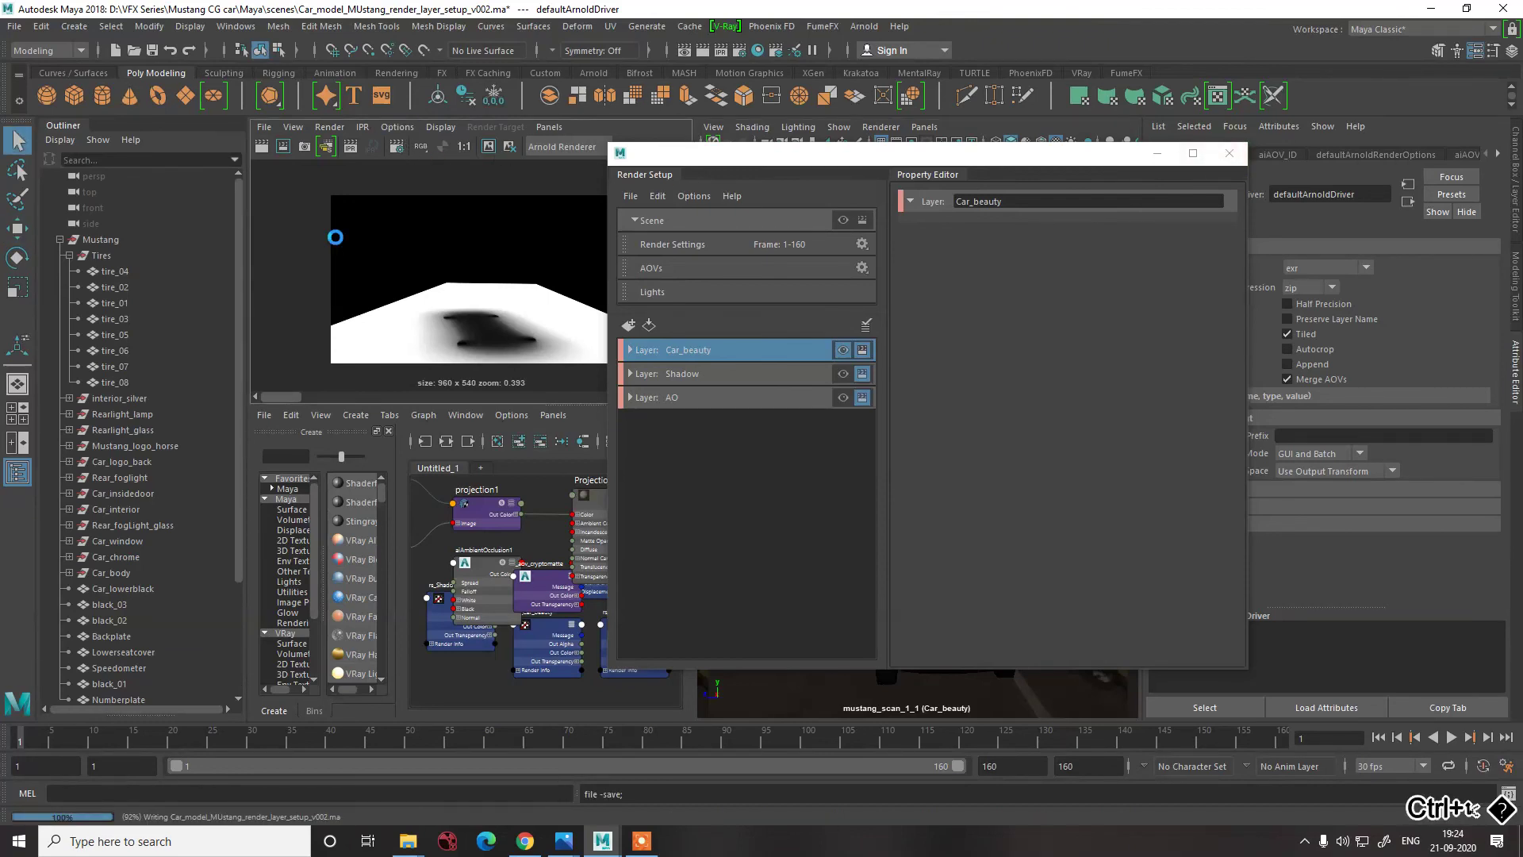
key("ctrl+s")
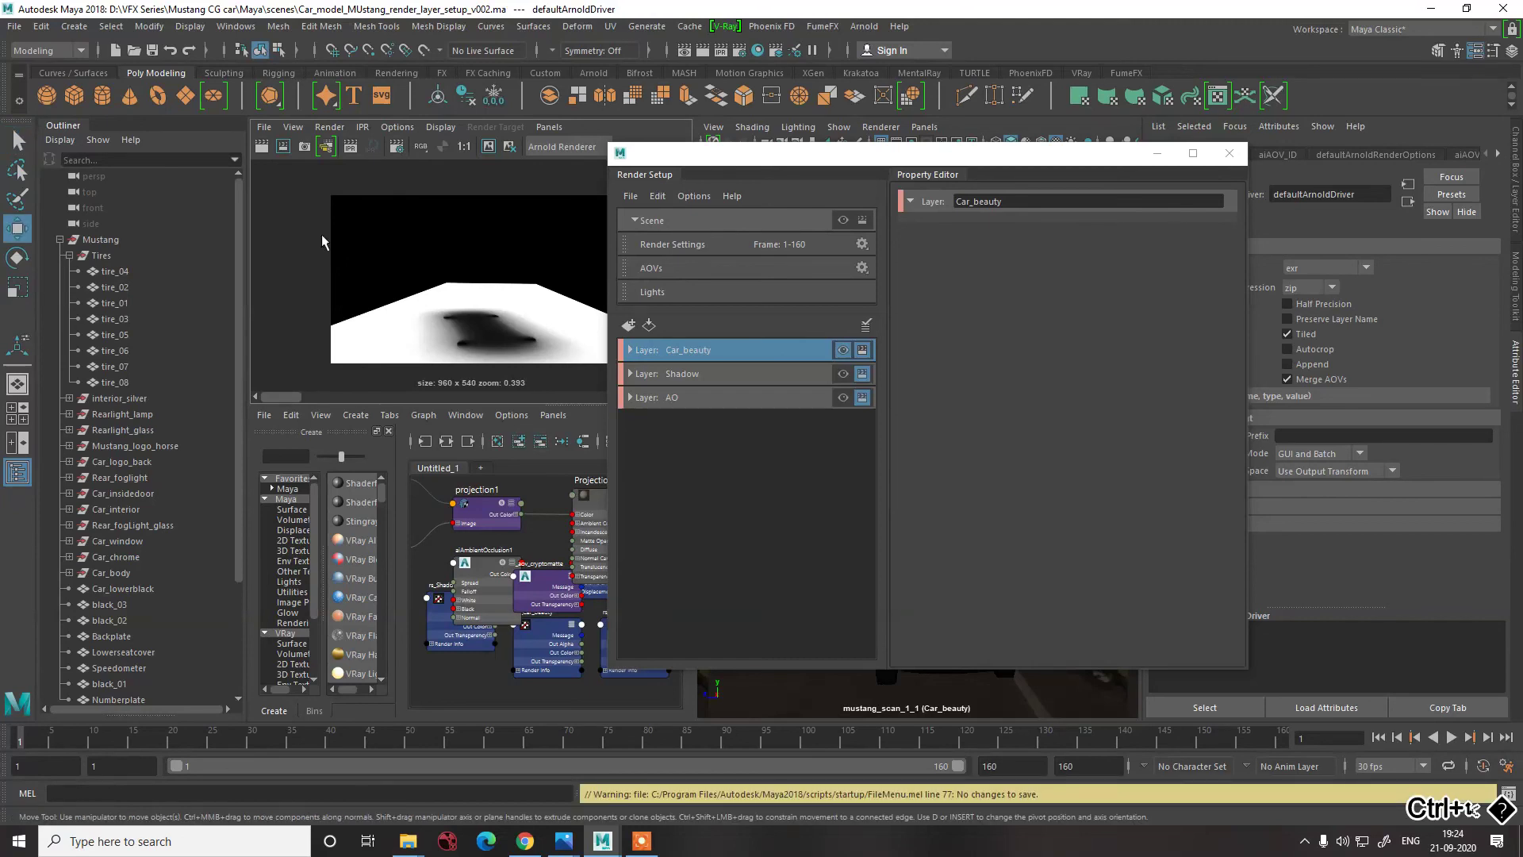
- Save the scene as a new version named Car_model_MUstang_render_layer_setup_v003.ma in the scenes folder
left_click(15, 26)
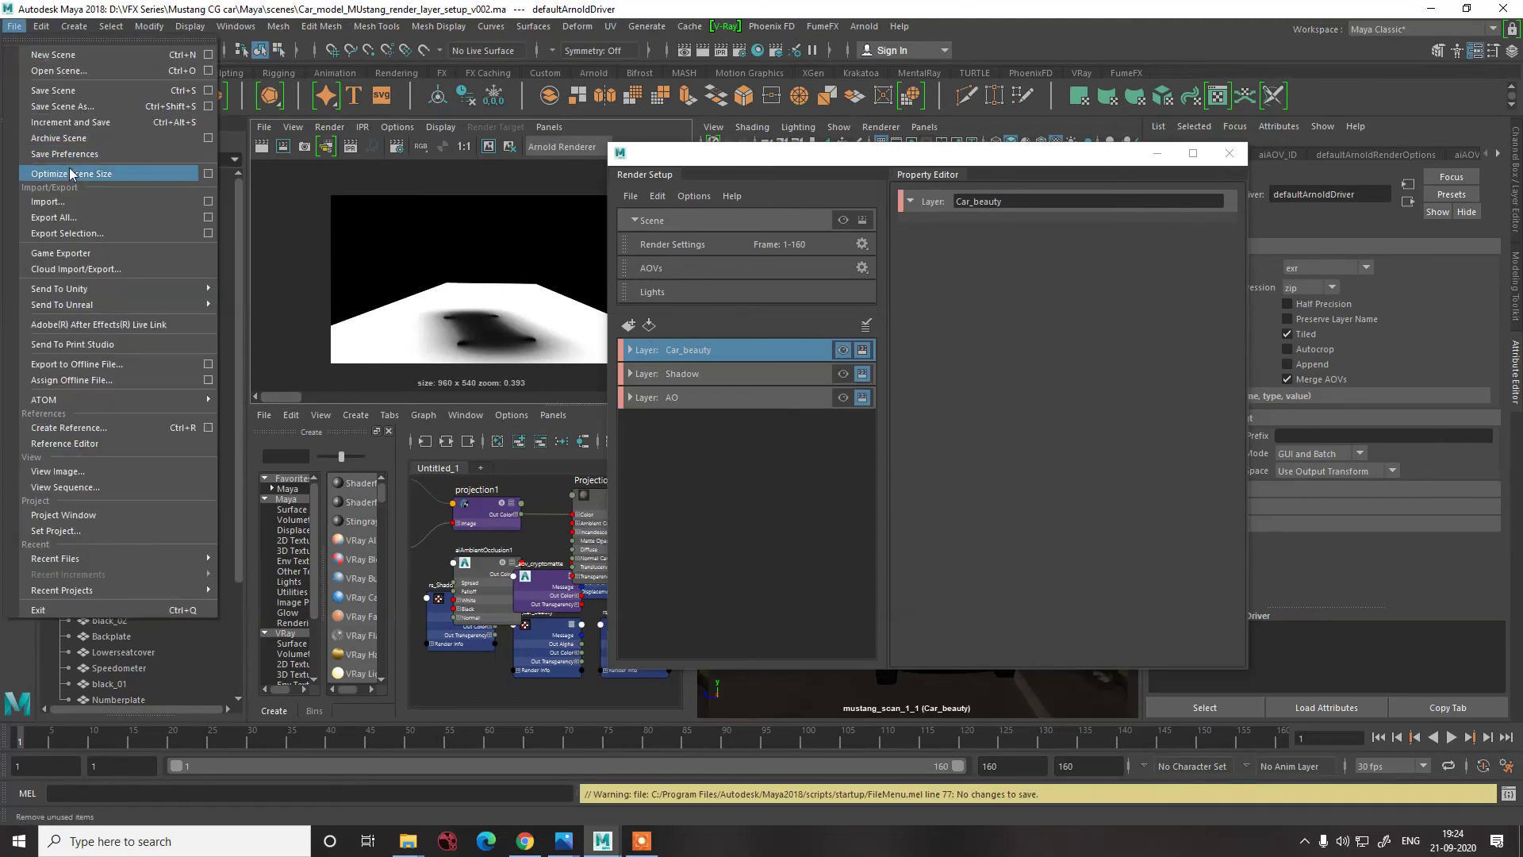
left_click(79, 106)
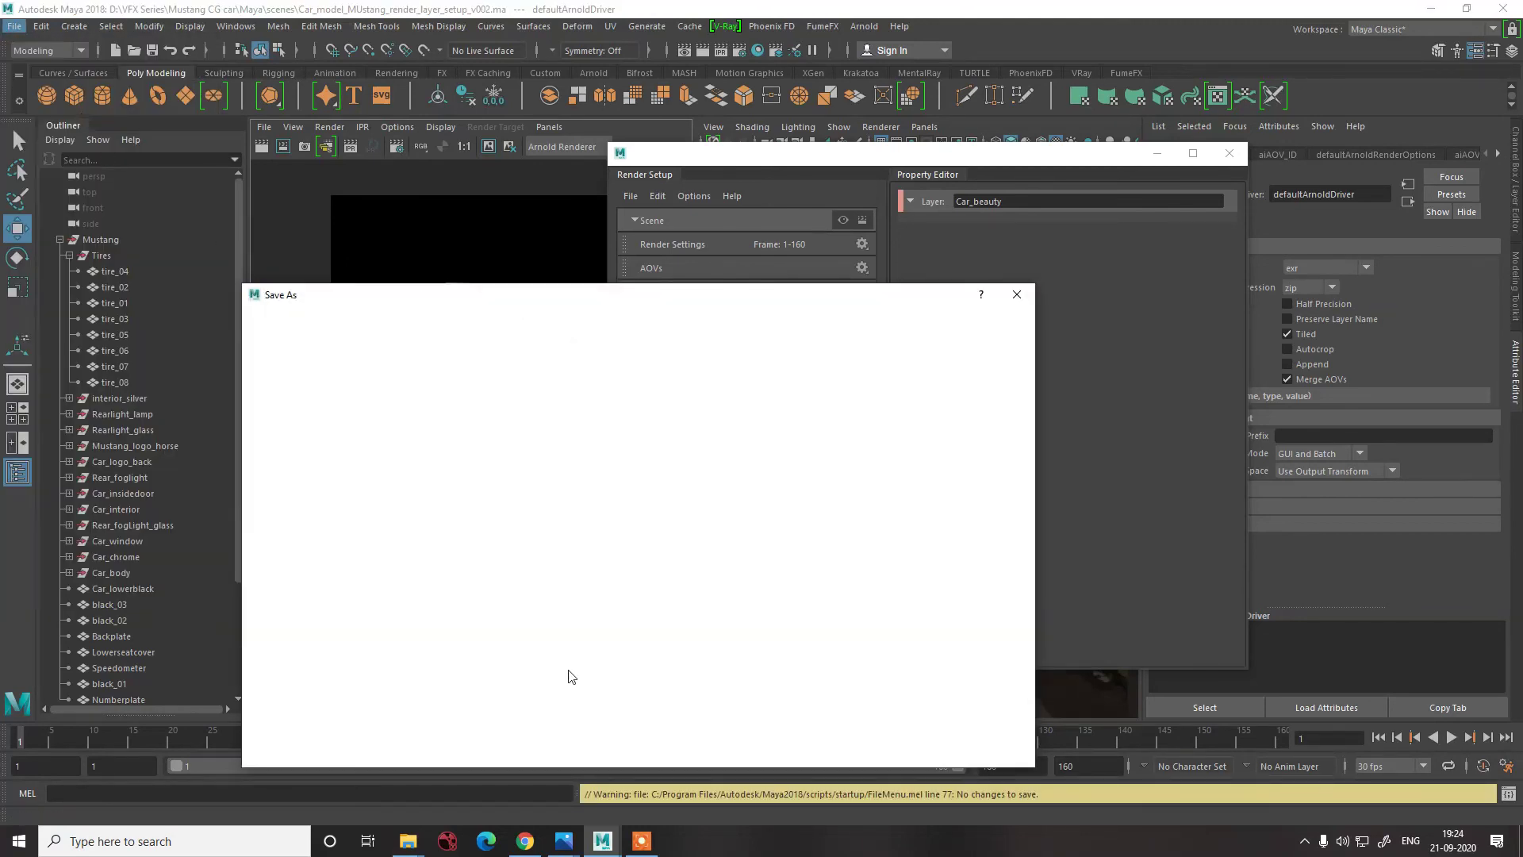
left_click(491, 724)
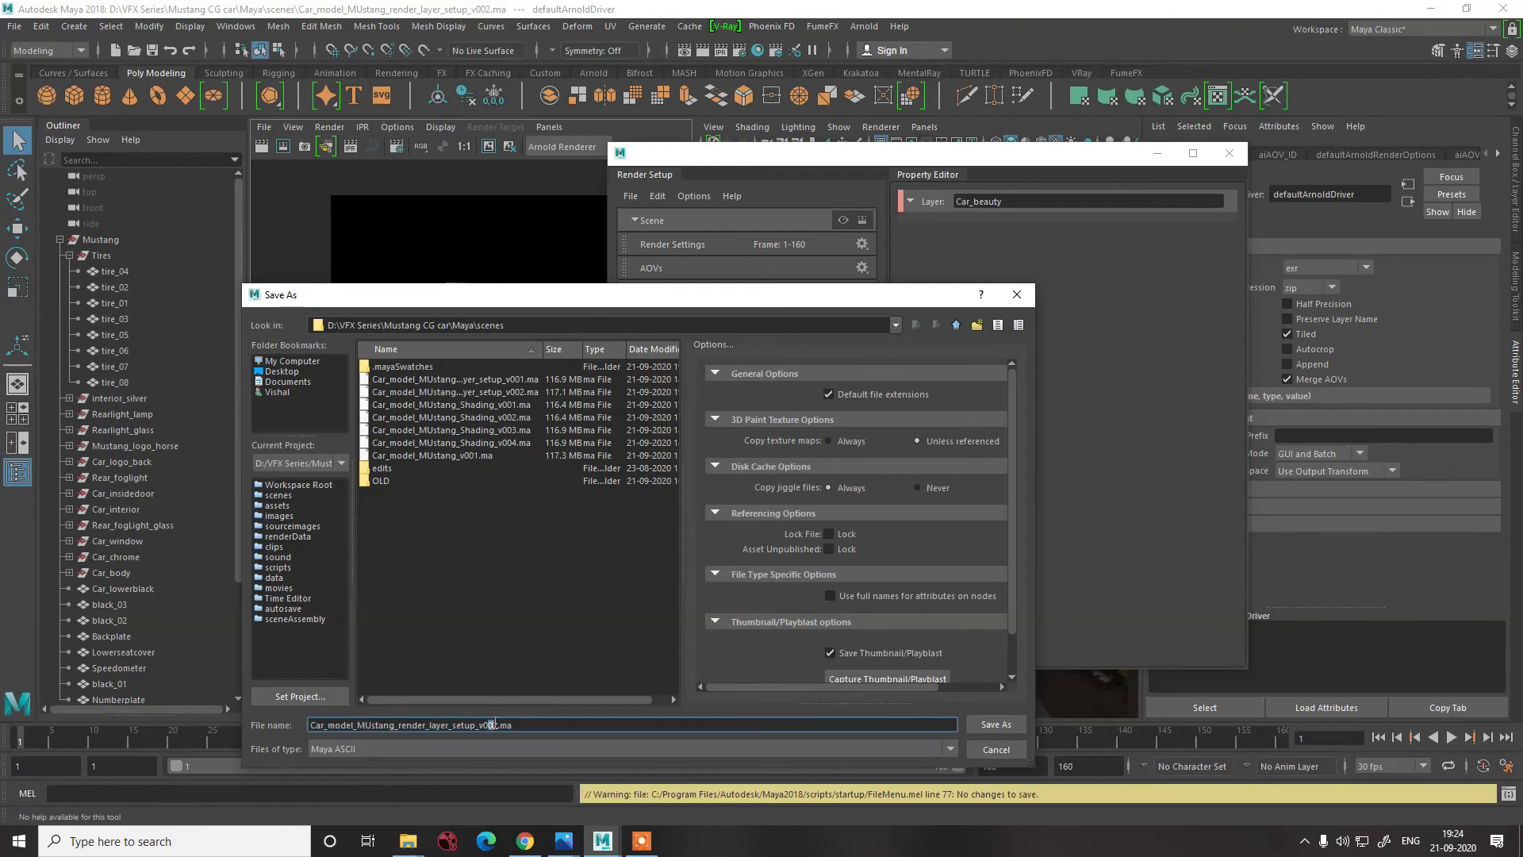
key("shift+Right")
type("3")
left_click(980, 724)
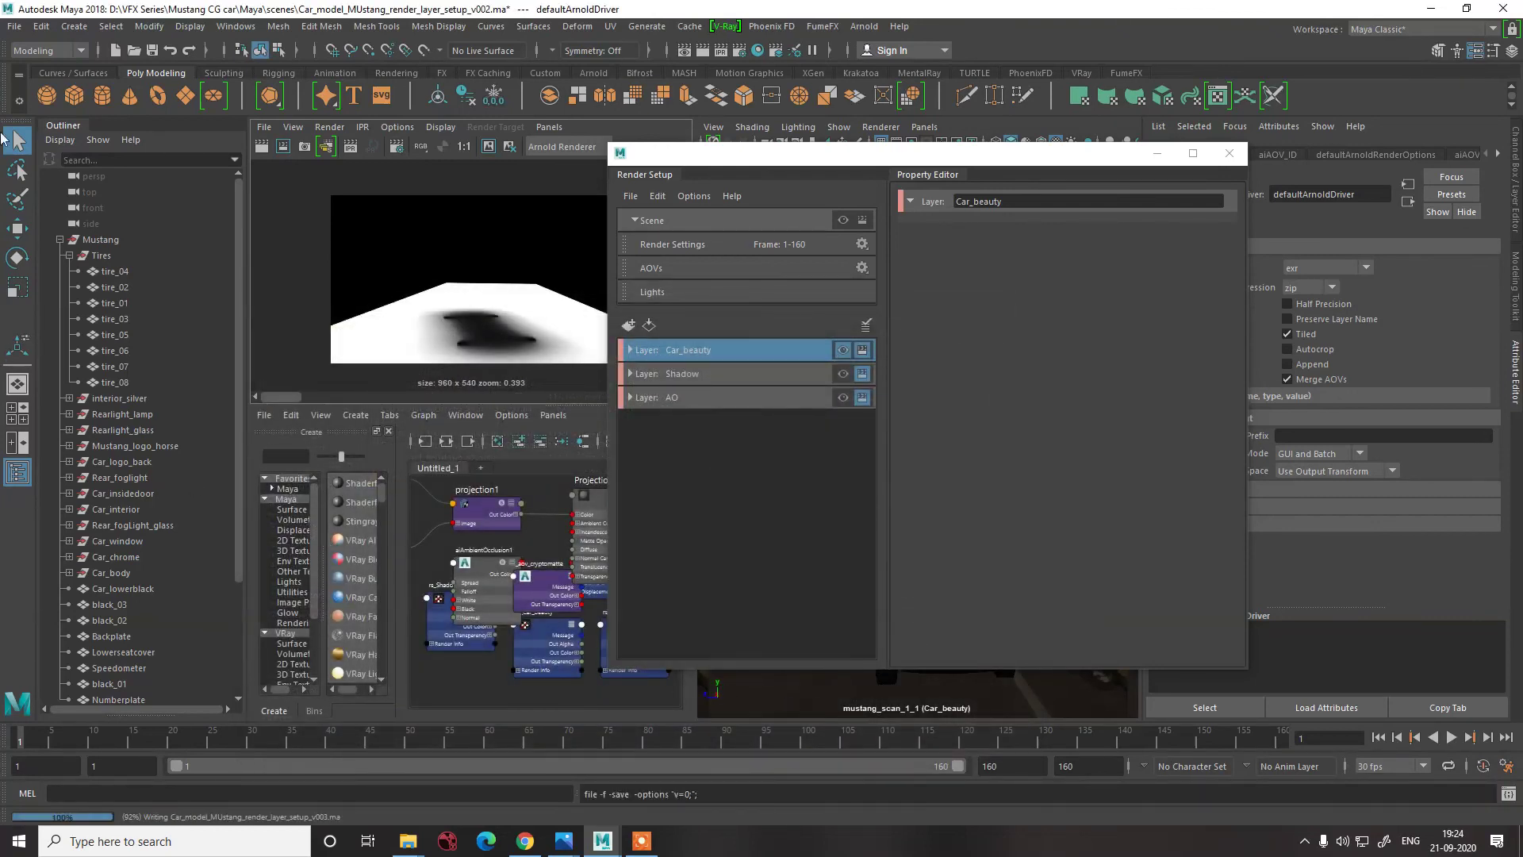
key("w")
- Switch to the Rendering menu set and check Car_beauty's common render settings: file output, frame range, camera and image size
left_click(41, 50)
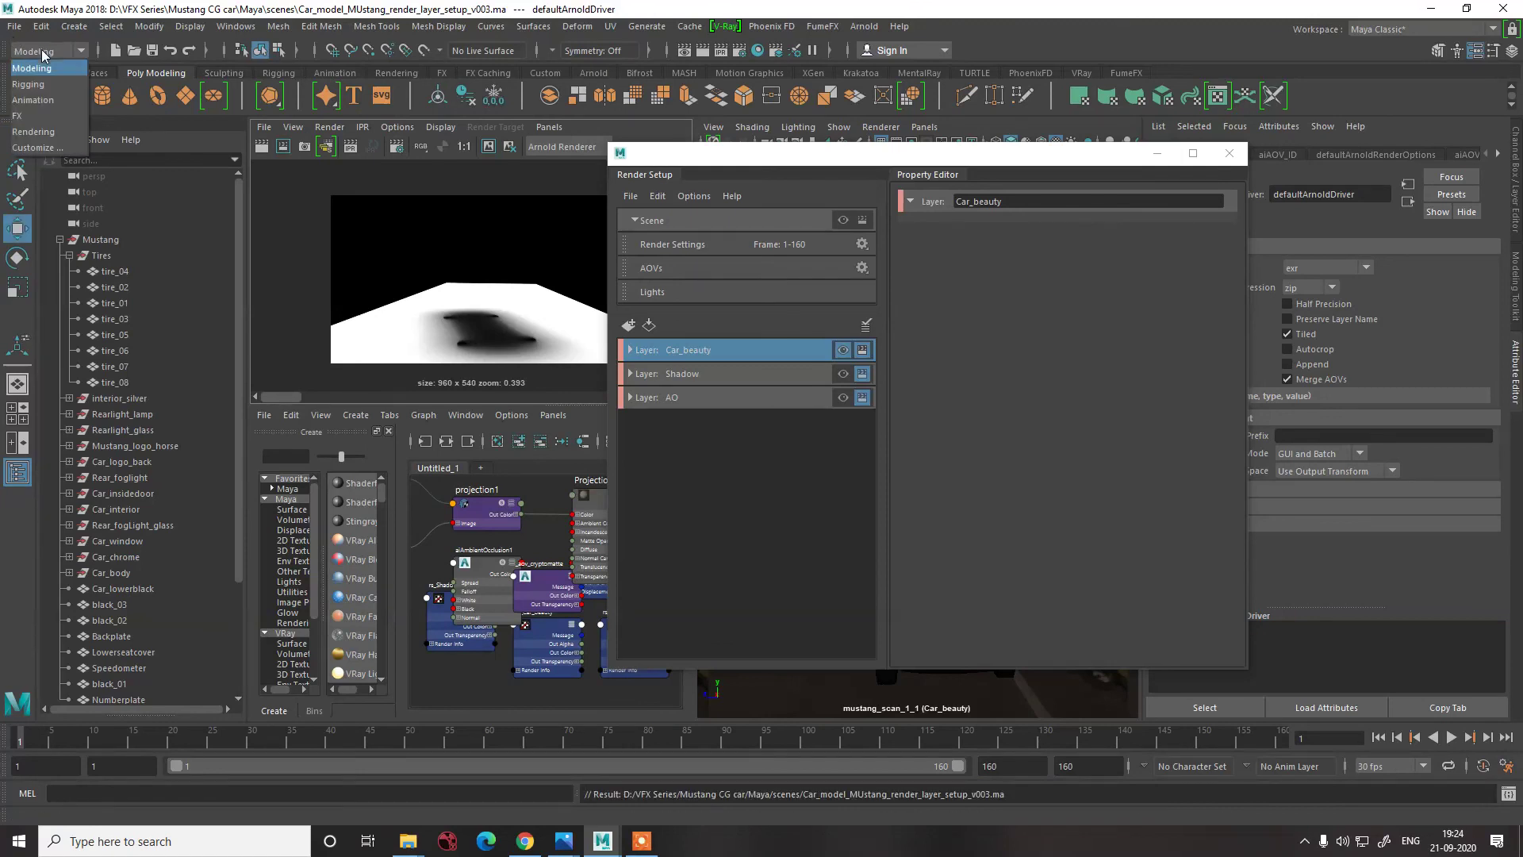
left_click(49, 130)
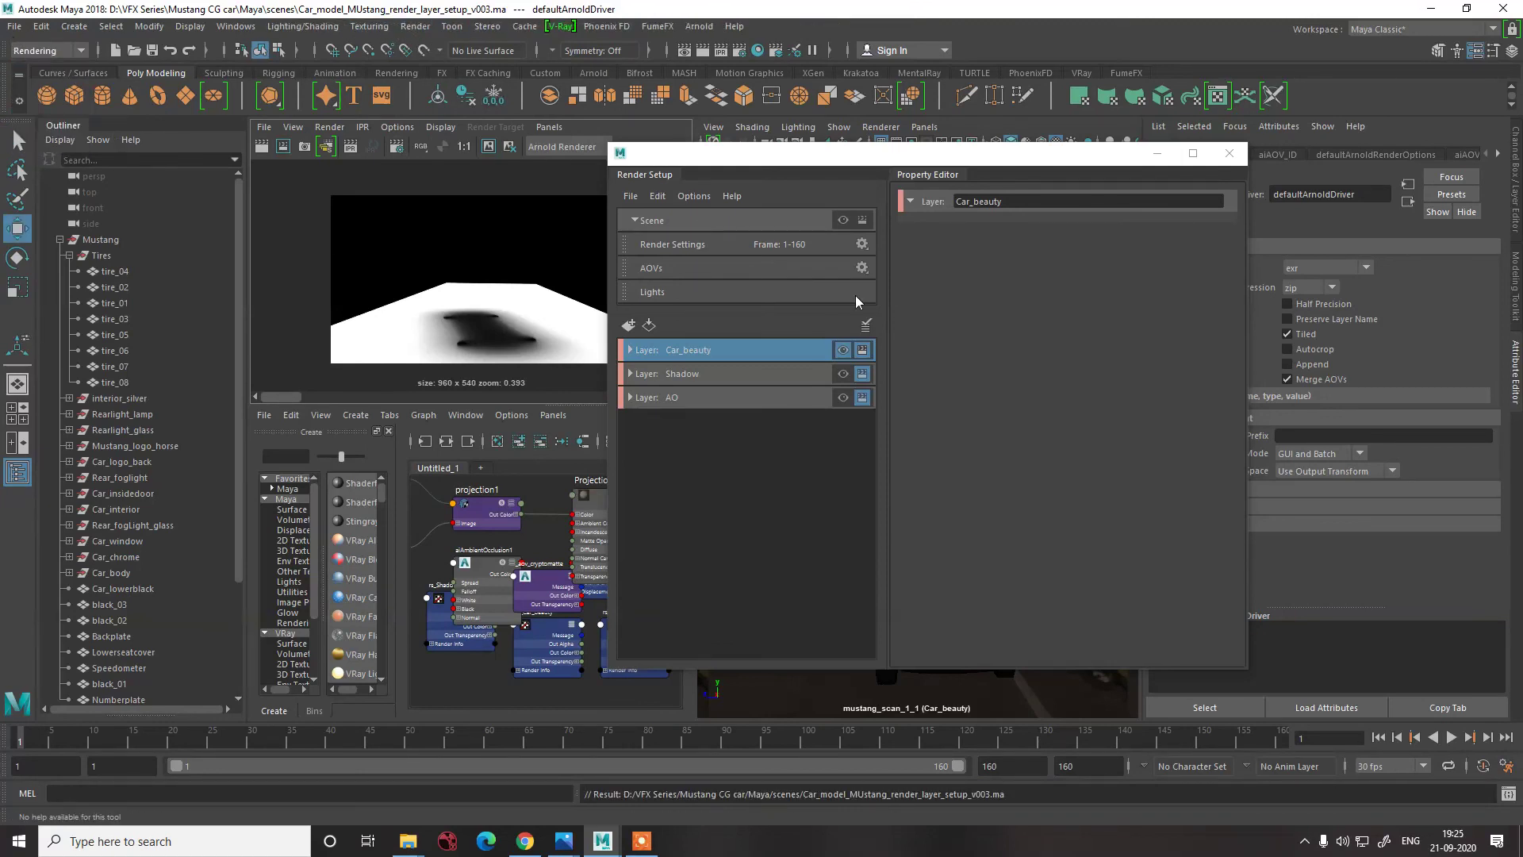
left_click(739, 50)
left_click(326, 224)
scroll(437, 418, "down", 3)
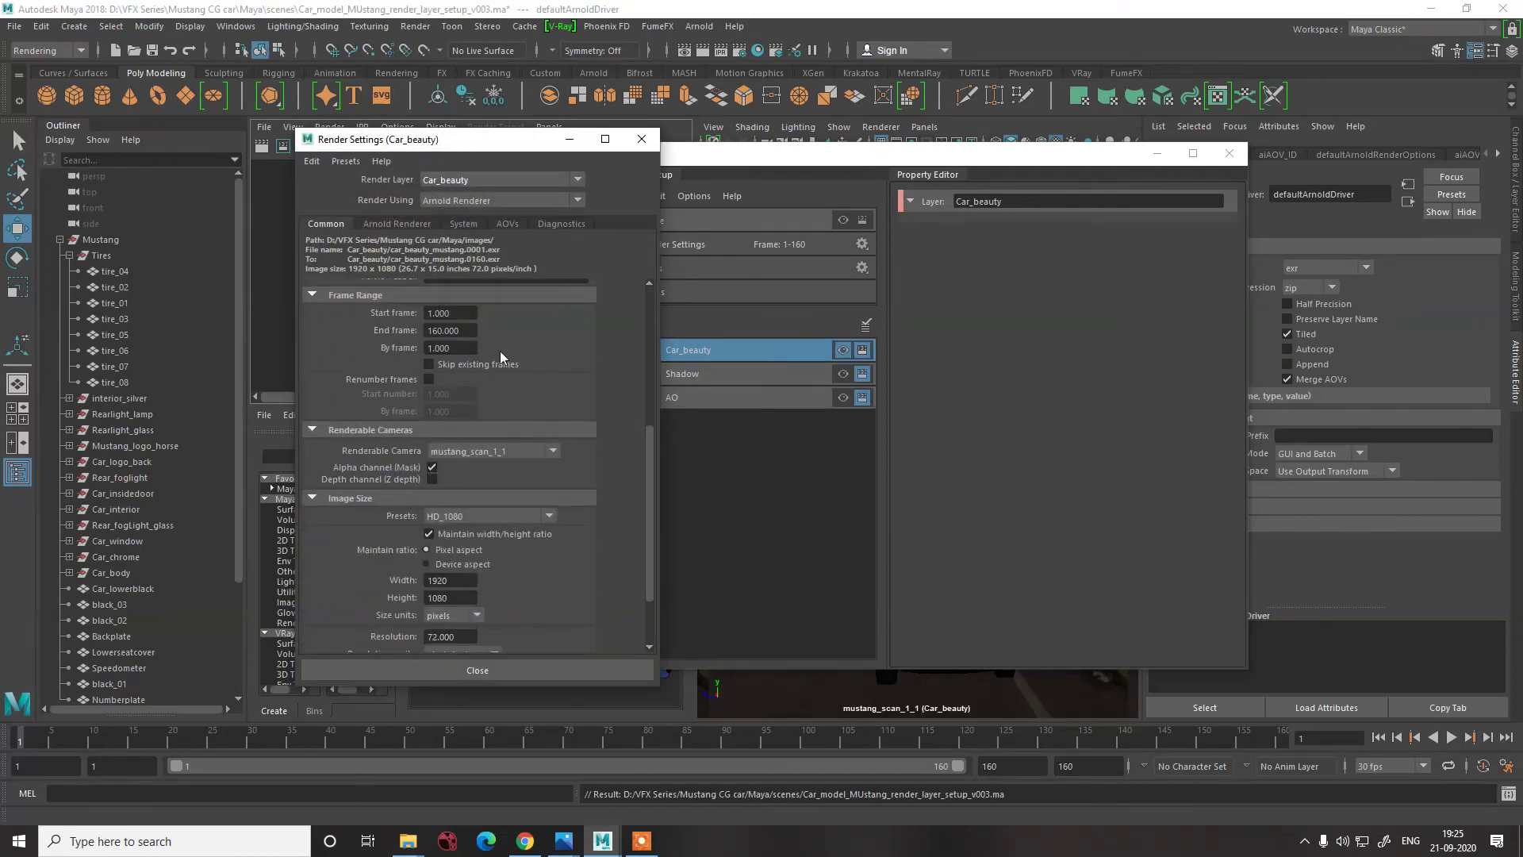
scroll(500, 364, "up", 4)
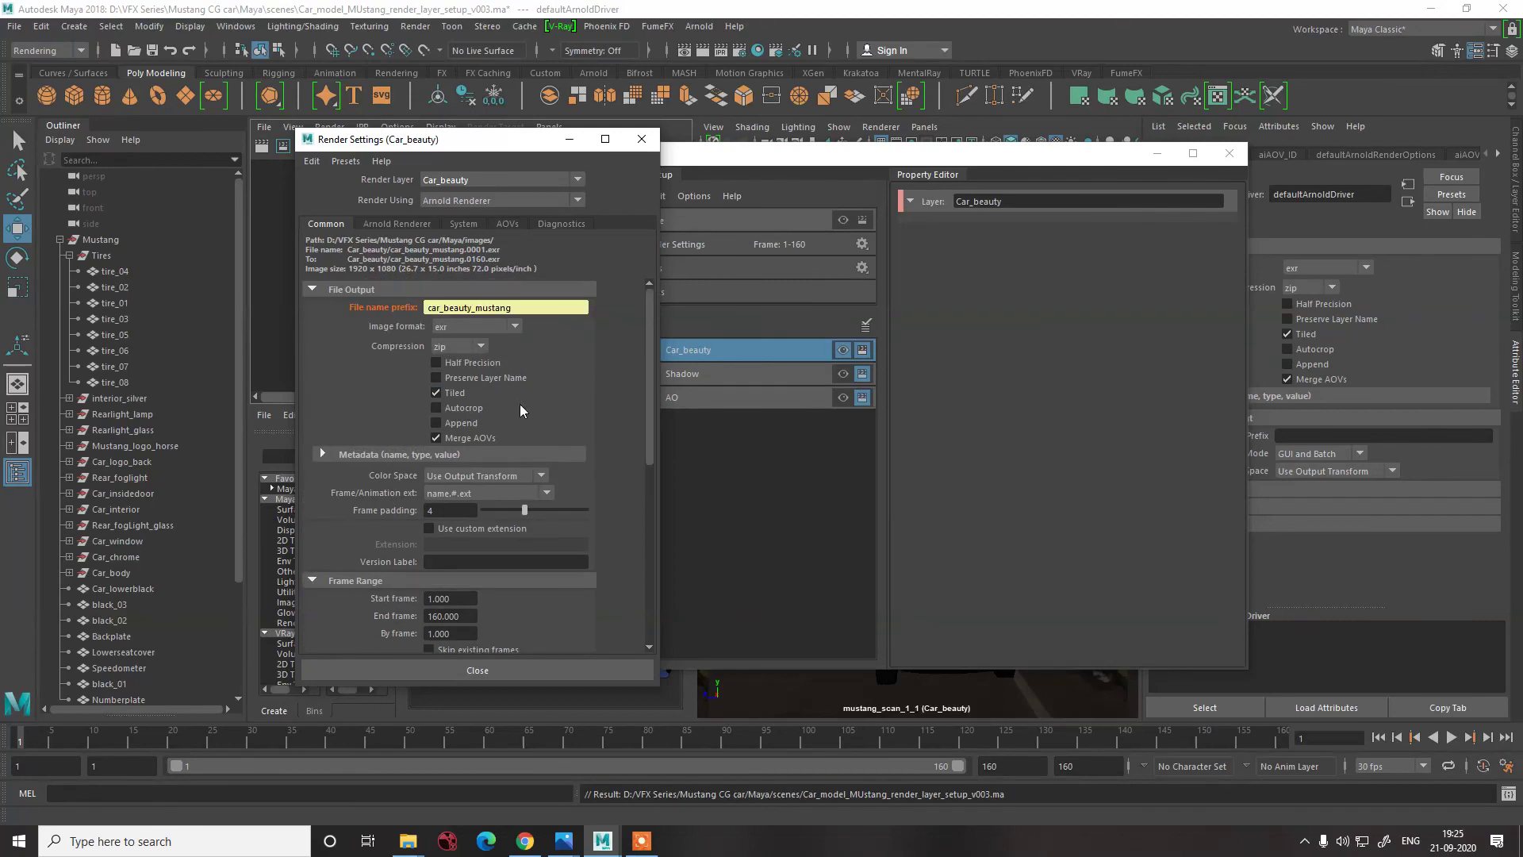
scroll(577, 392, "down", 5)
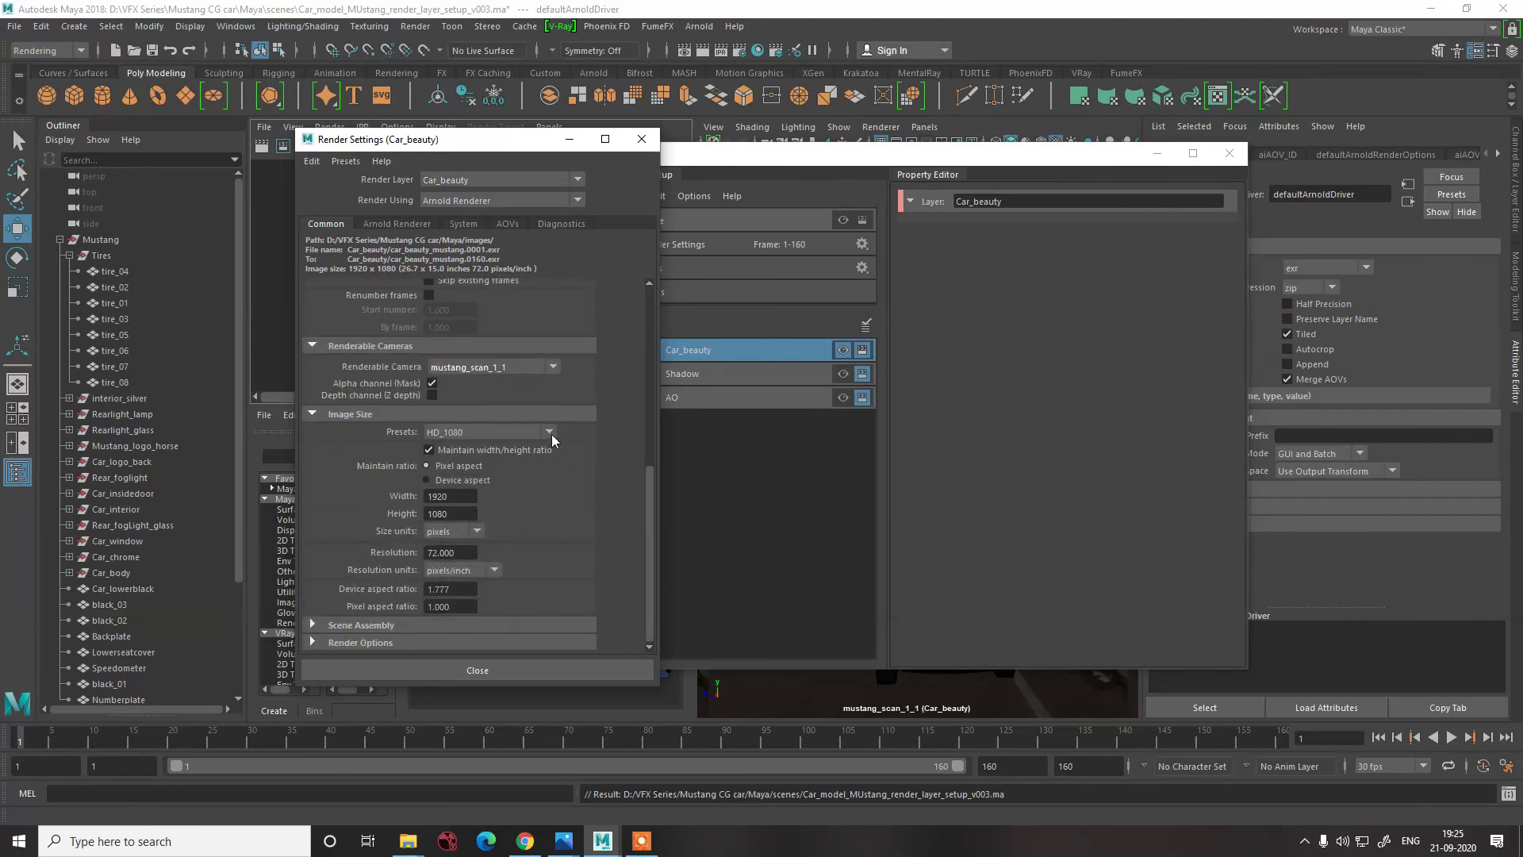
scroll(552, 432, "up", 5)
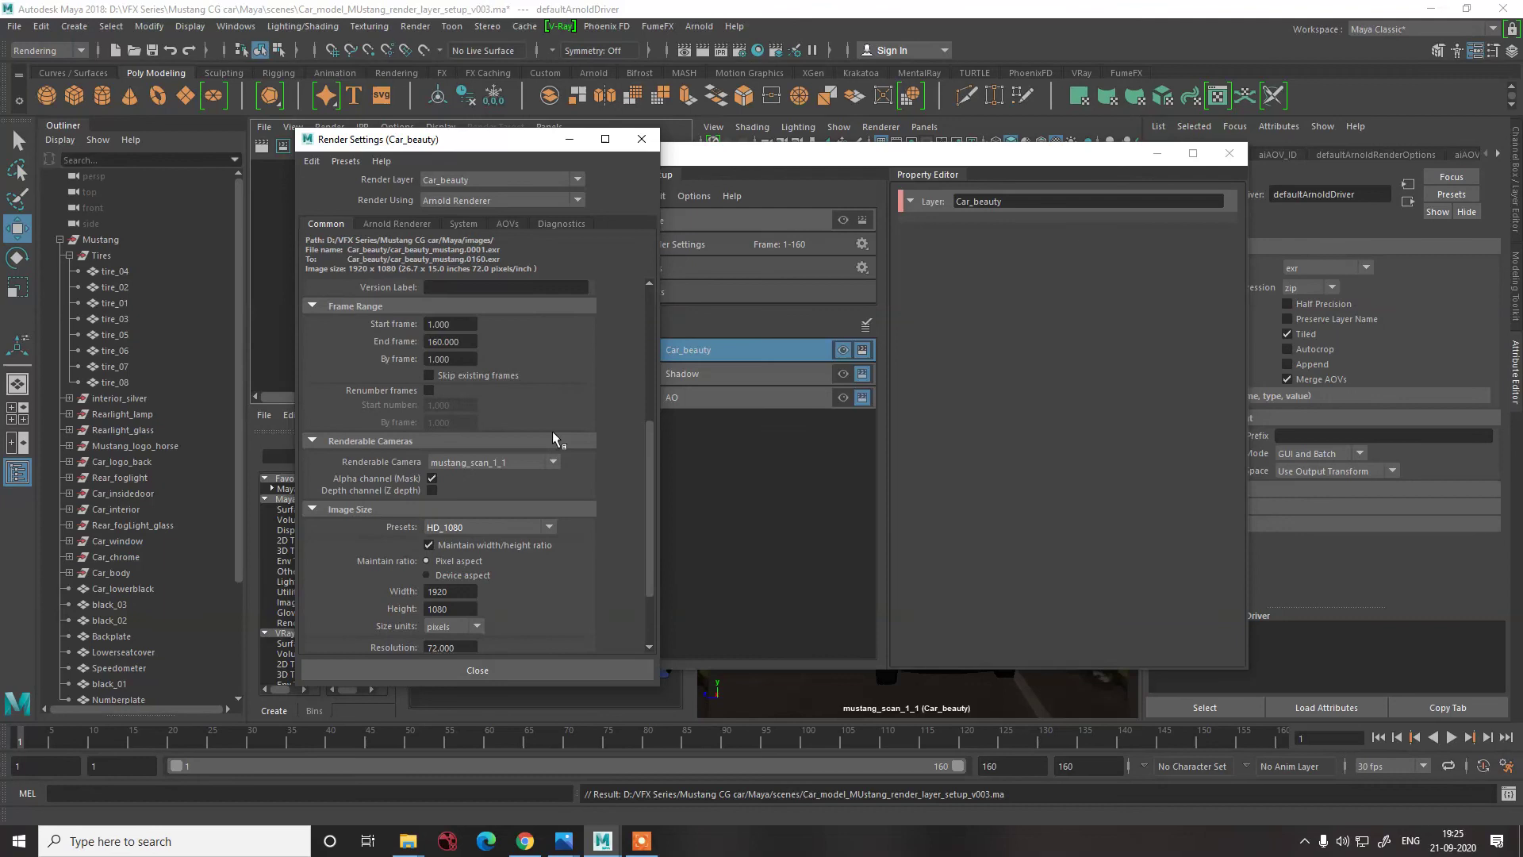
left_click(641, 139)
- Start a batch render of the scene's render layers
left_click(424, 26)
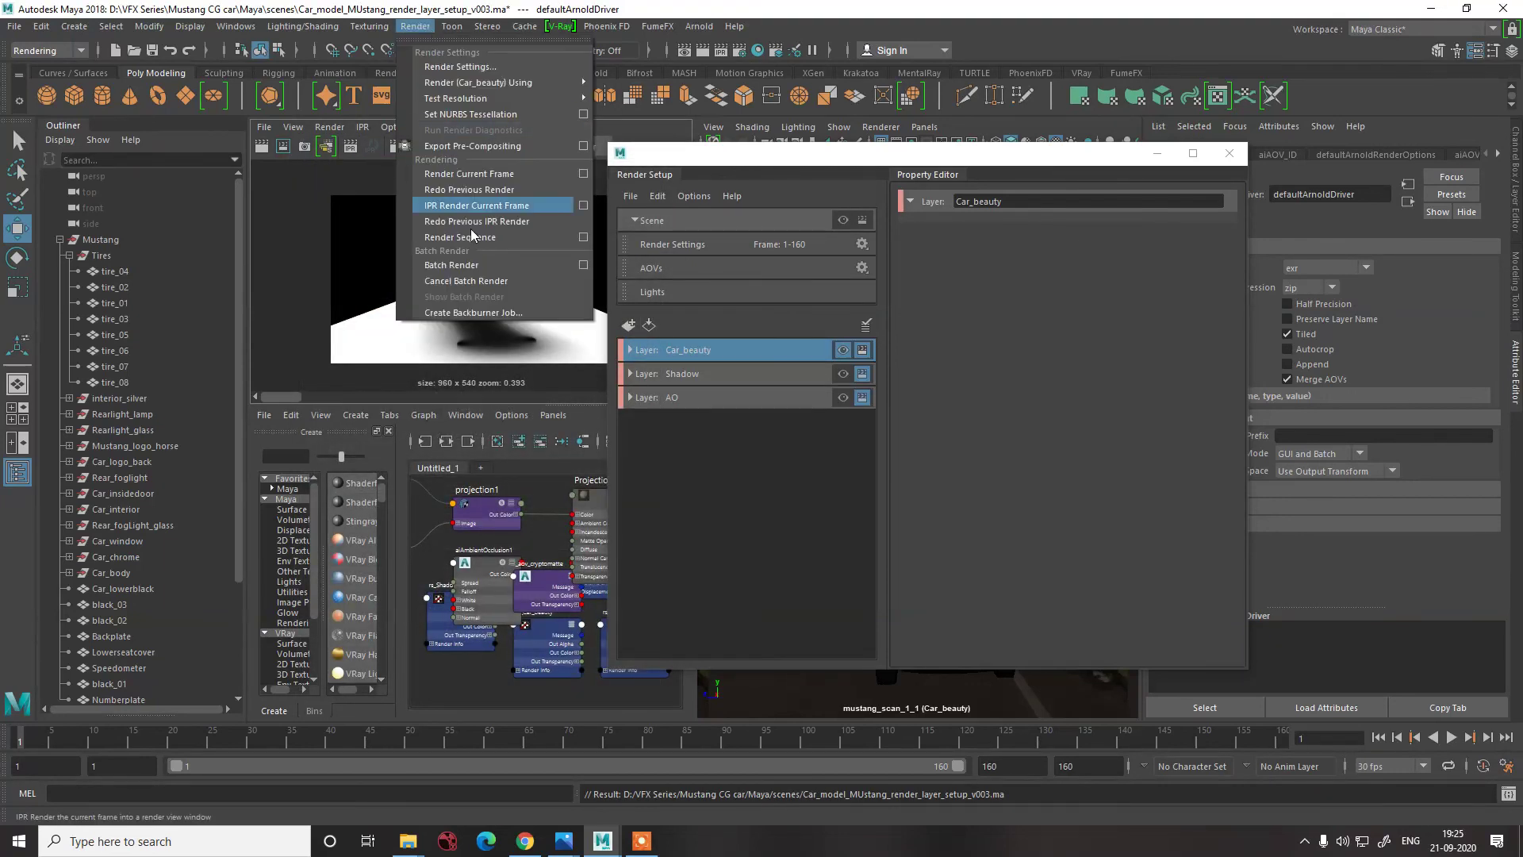
left_click(474, 266)
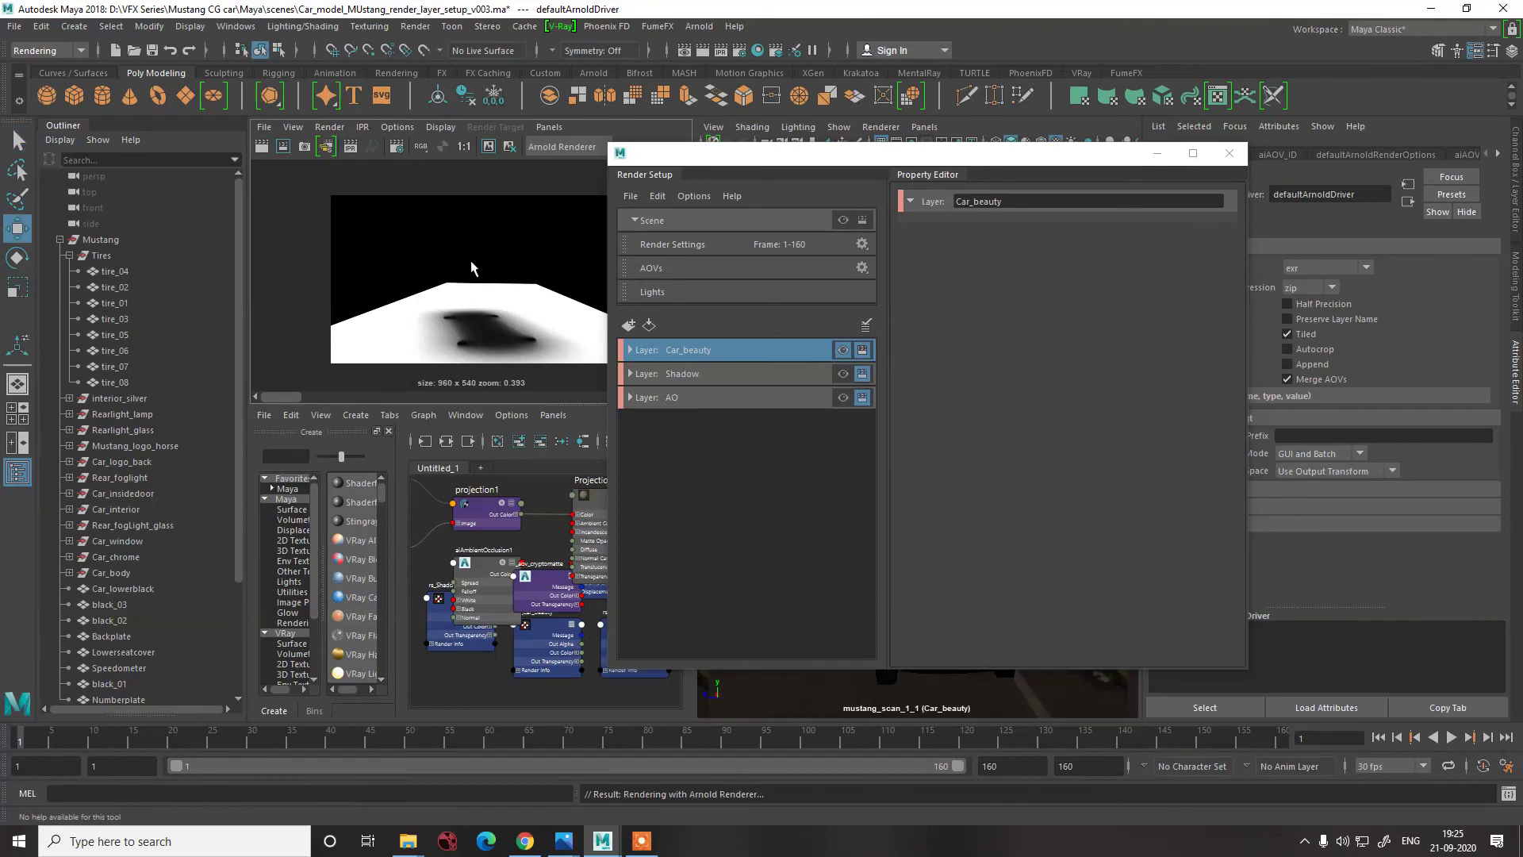